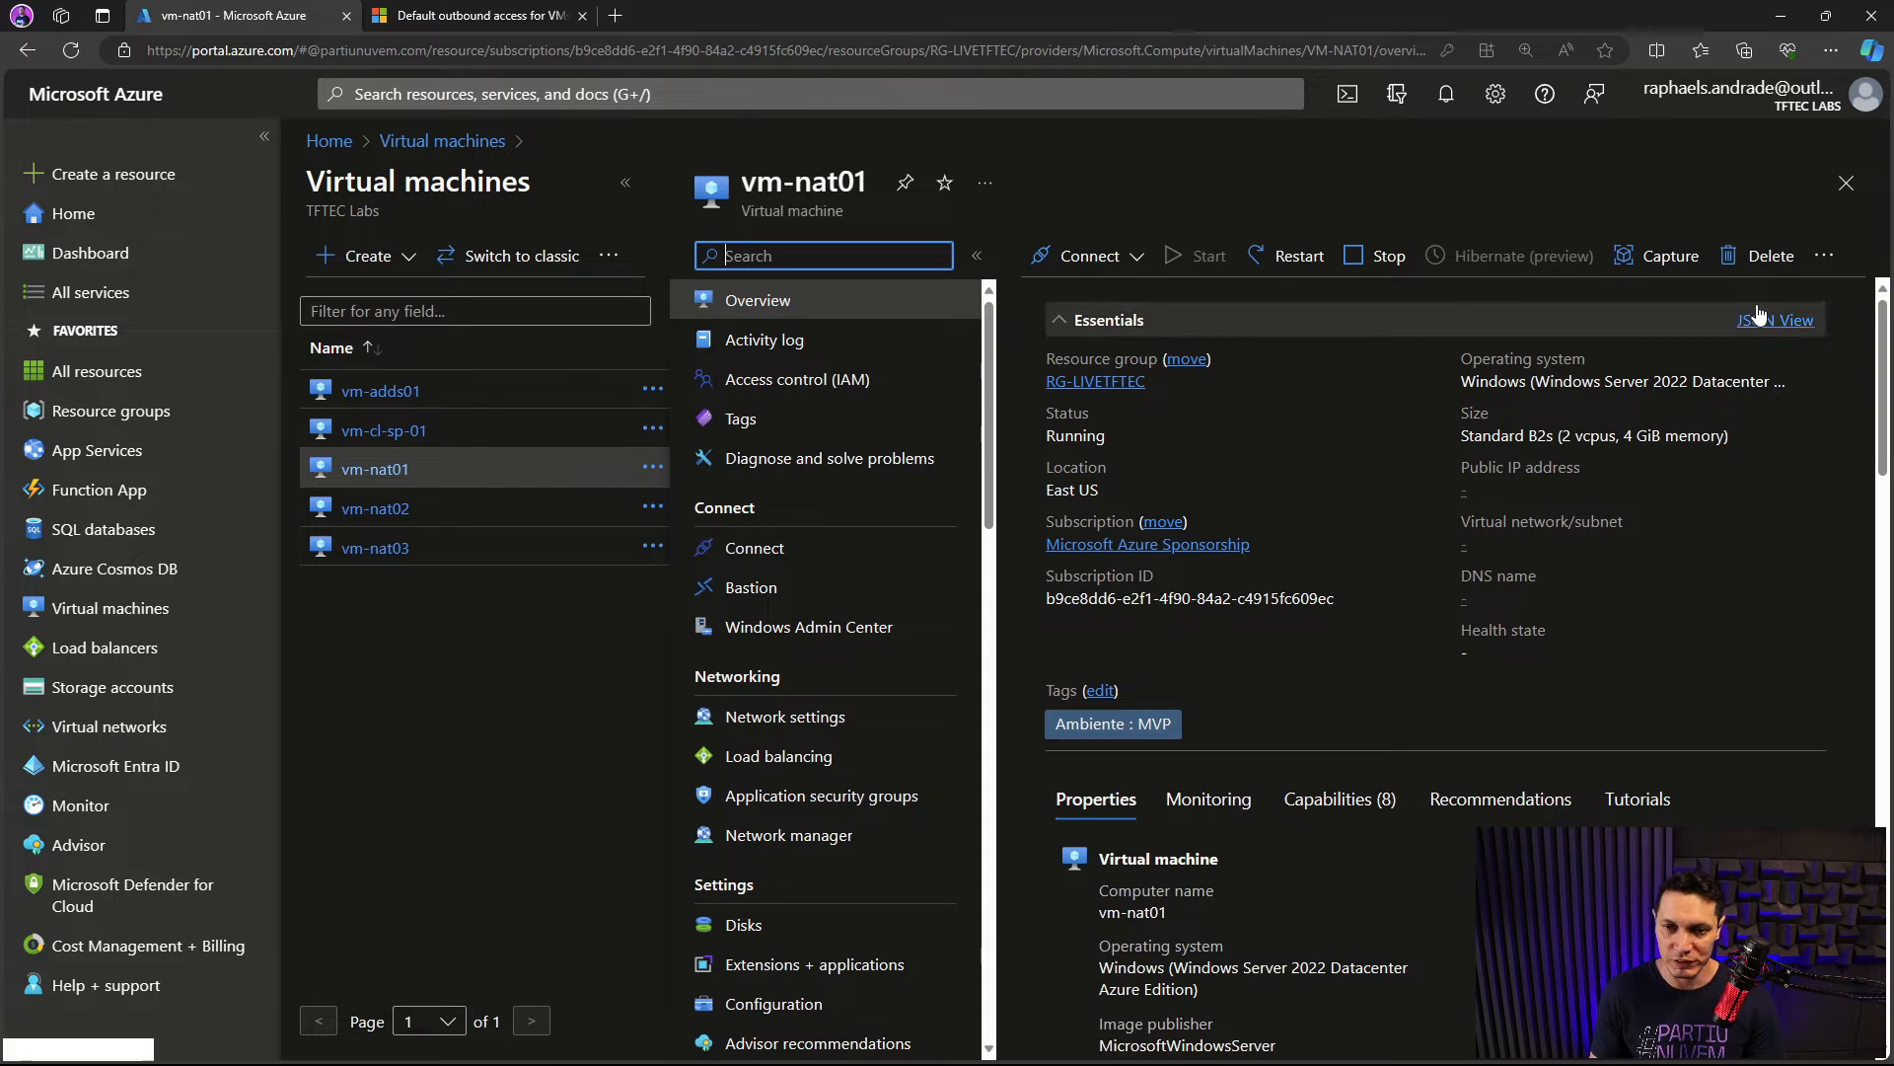
Step: Return to the virtual machines list and compare the public IP addresses of vm-nat01, vm-nat02 and vm-nat03
left_click(1839, 181)
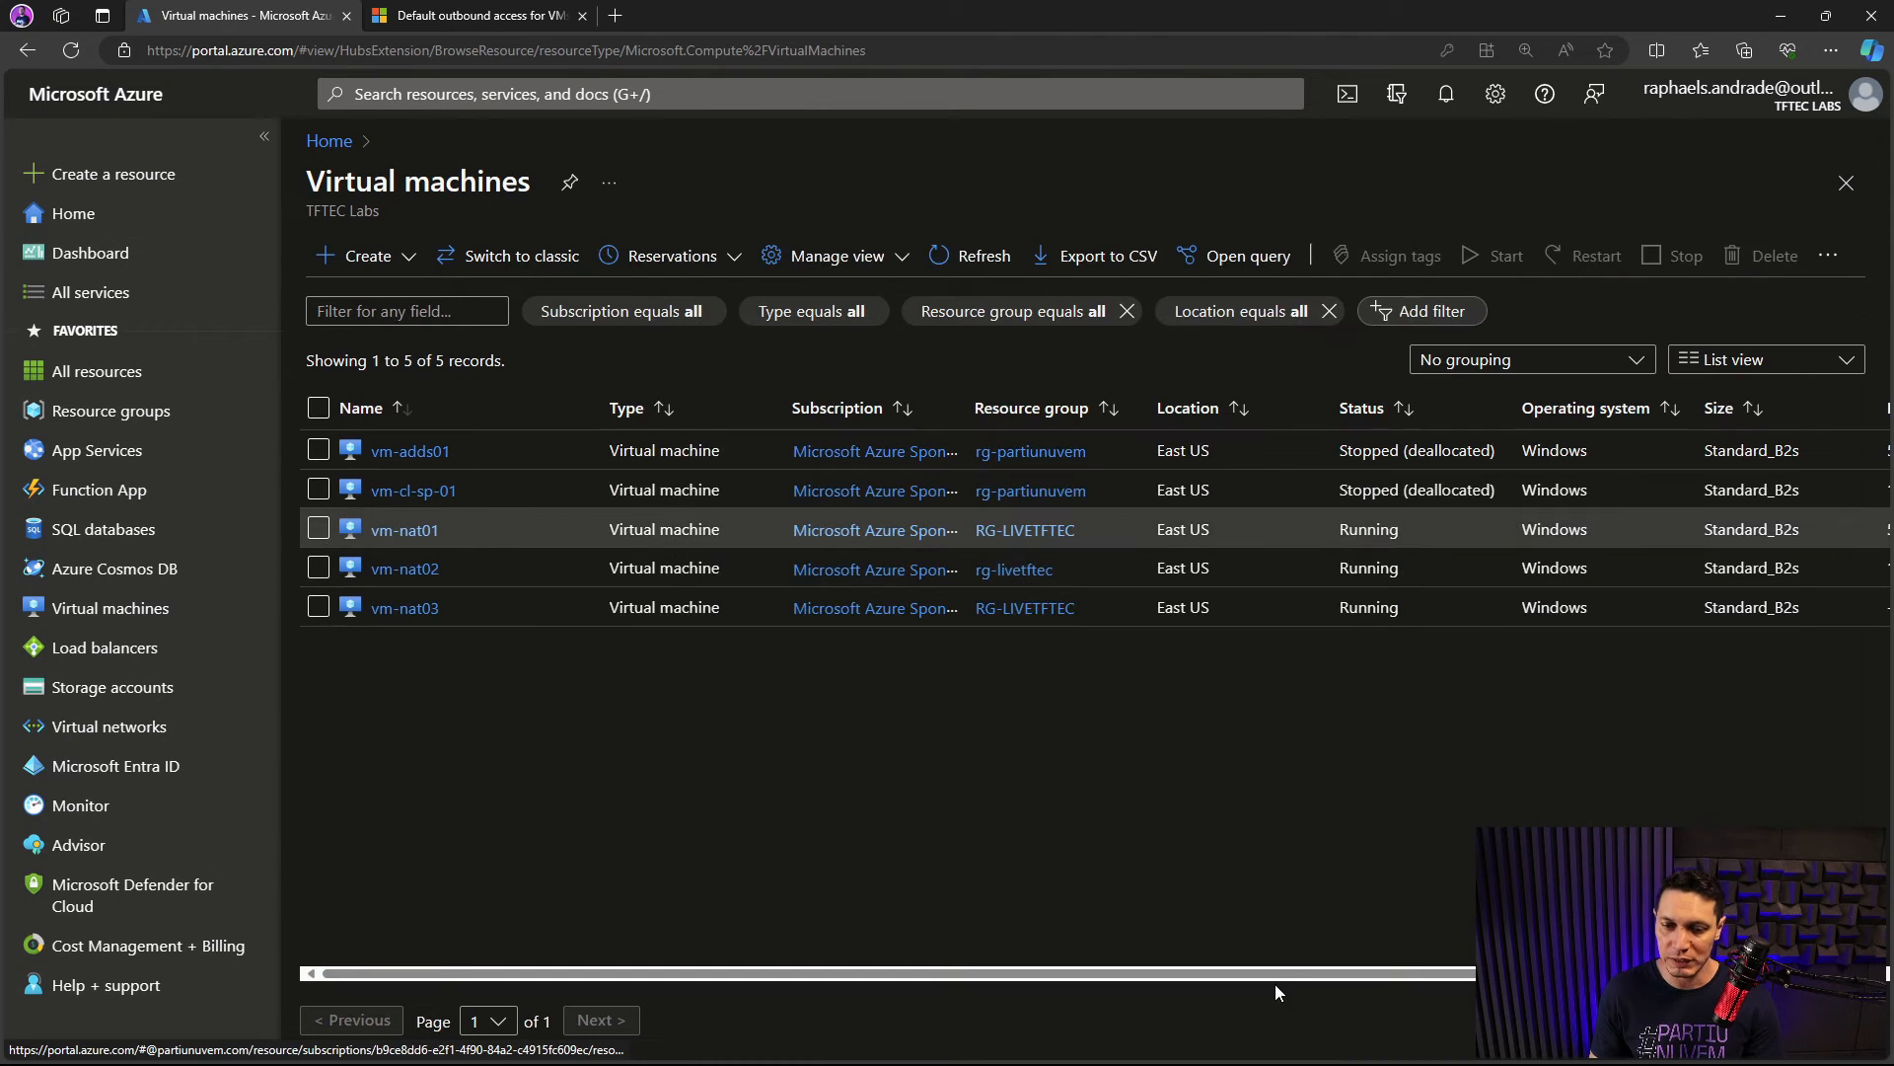
mouse_move(1283, 973)
left_mouse_down()
mouse_move(1410, 973)
mouse_move(1282, 973)
left_mouse_up()
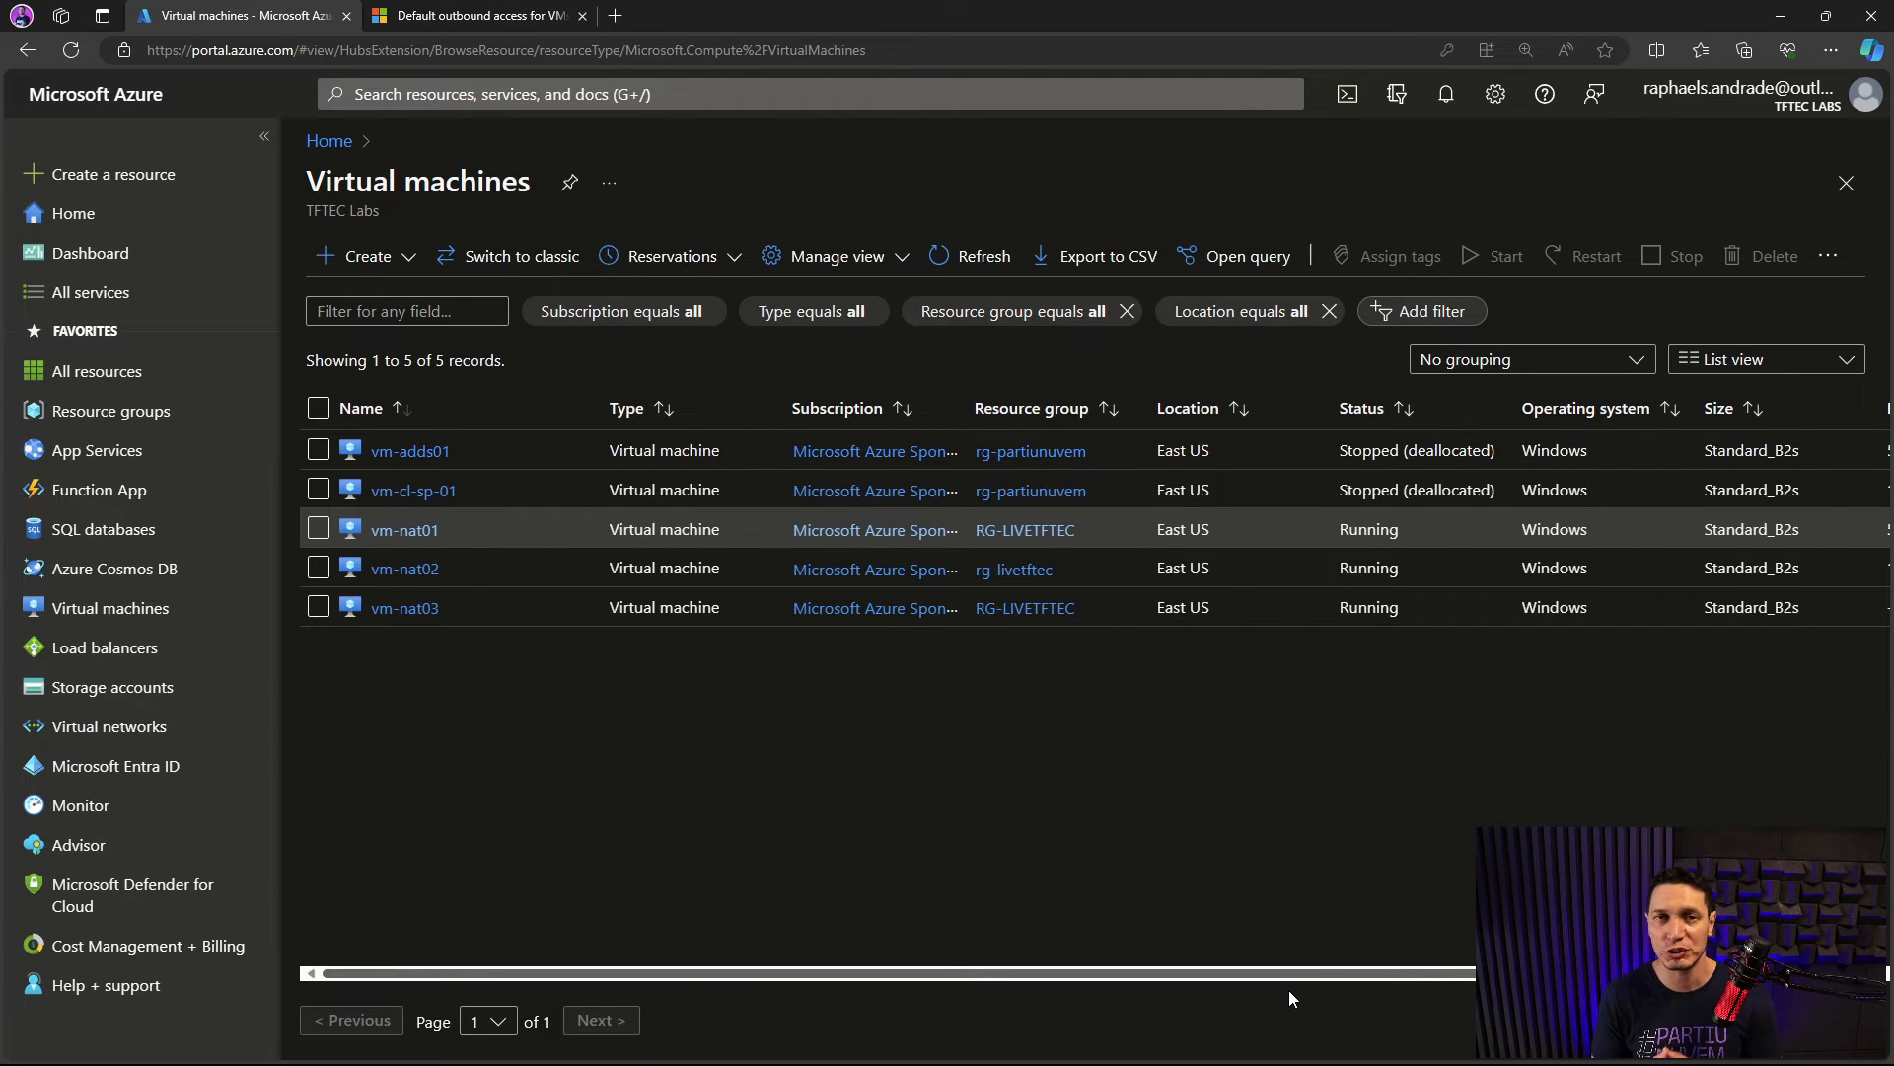
left_click_drag(1288, 971, 1455, 970)
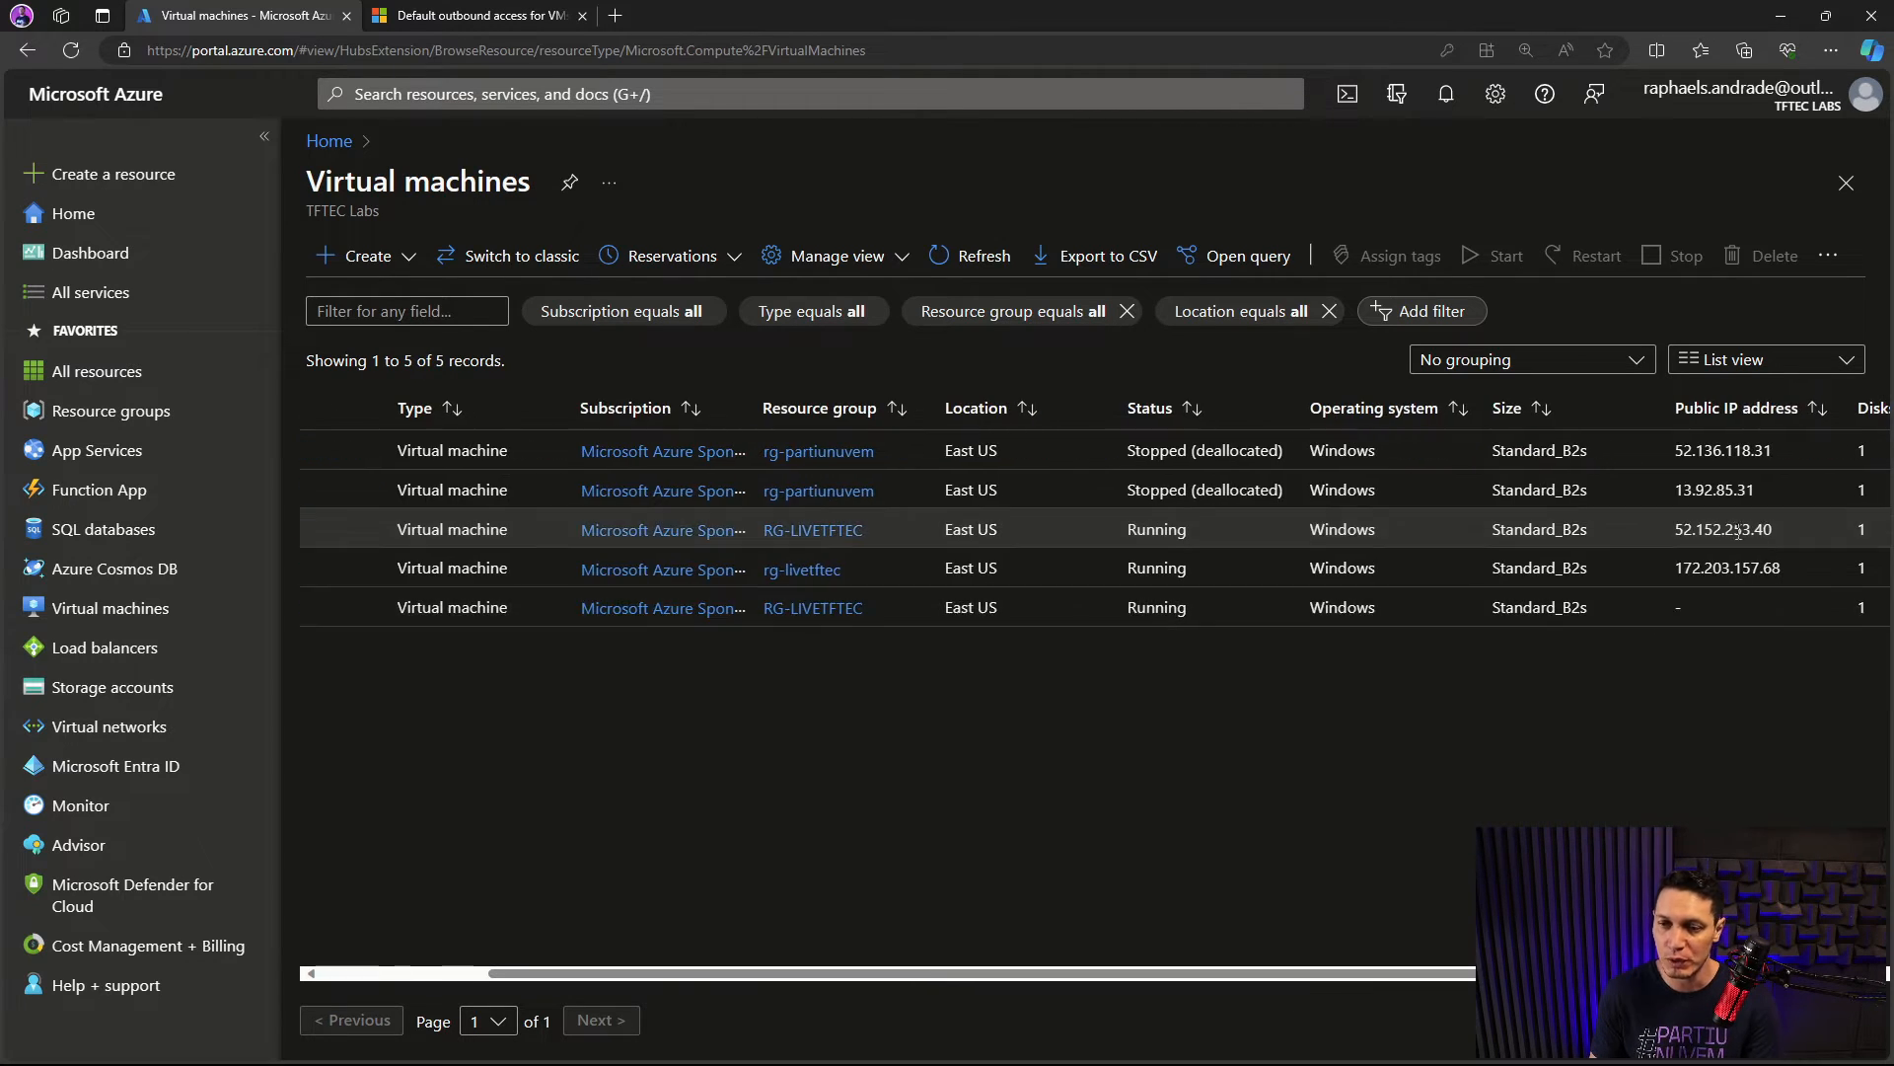
left_click_drag(1234, 981, 1056, 975)
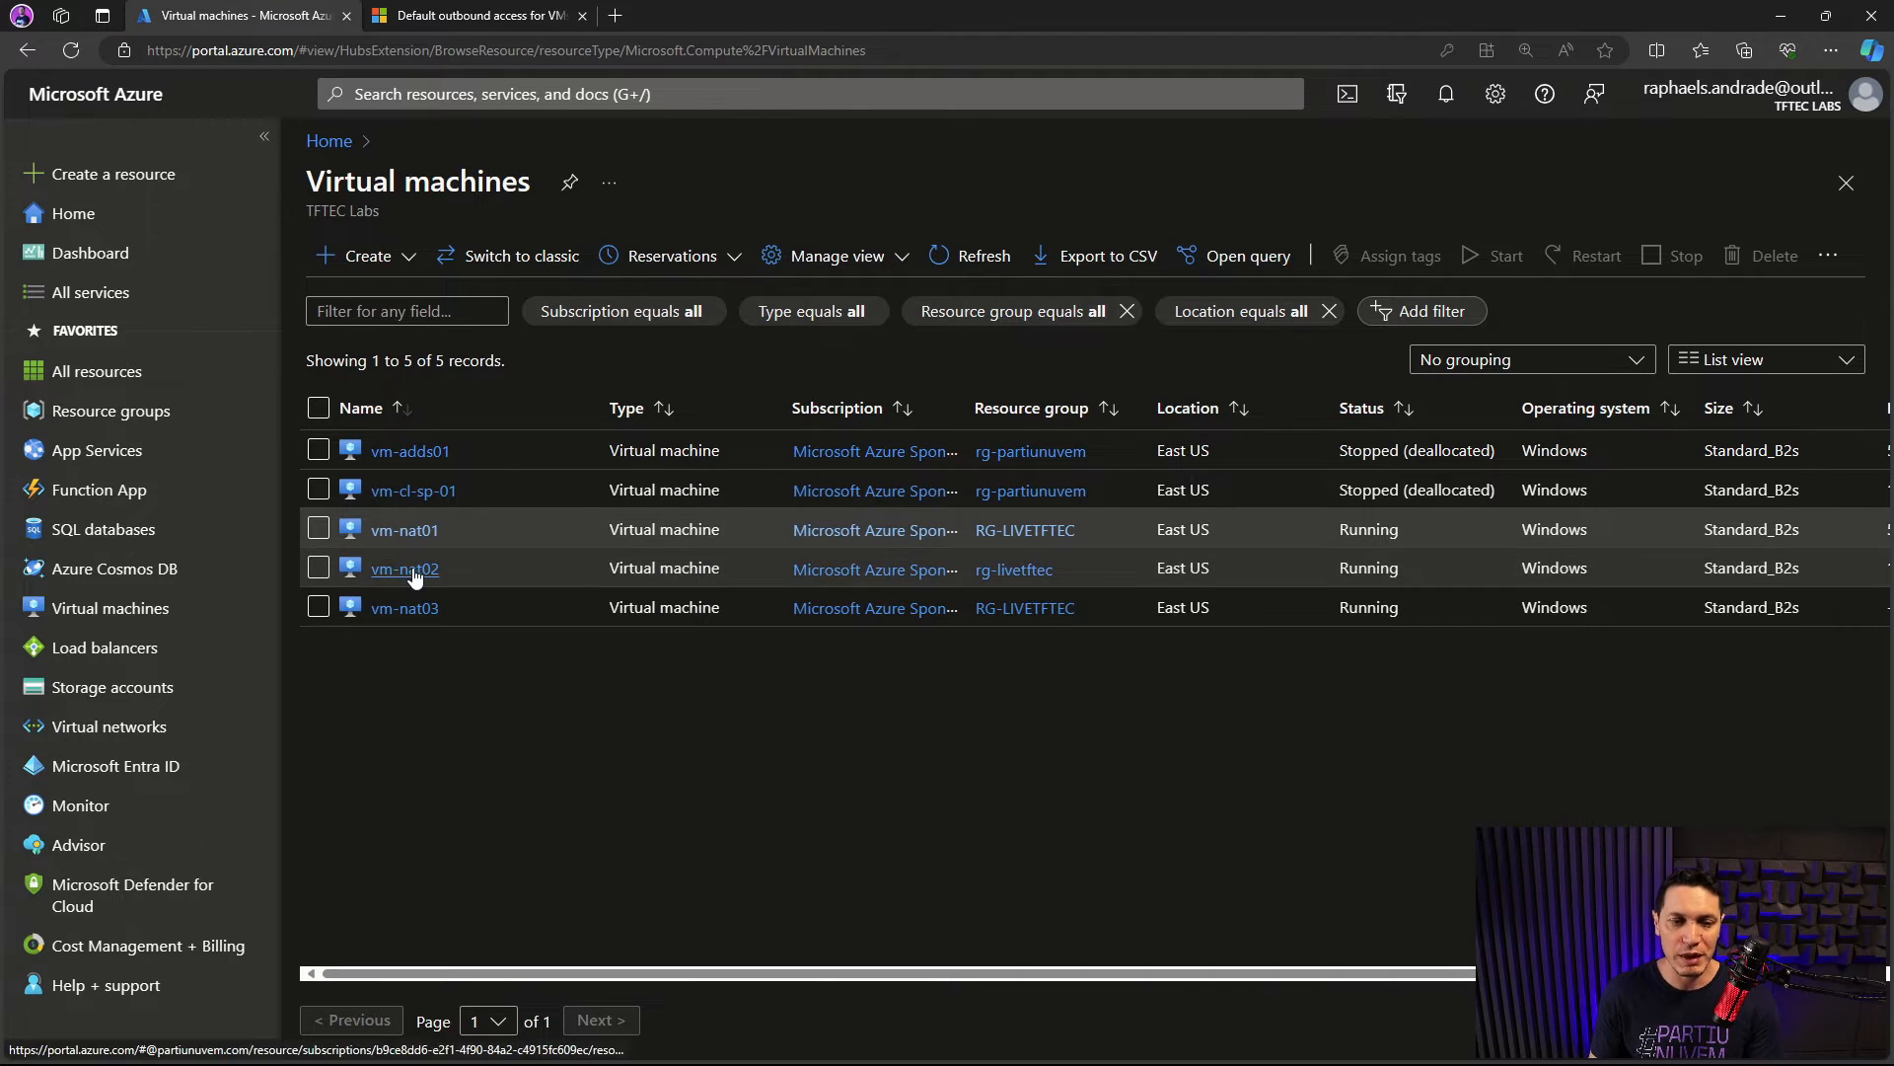
left_click_drag(852, 971, 1154, 972)
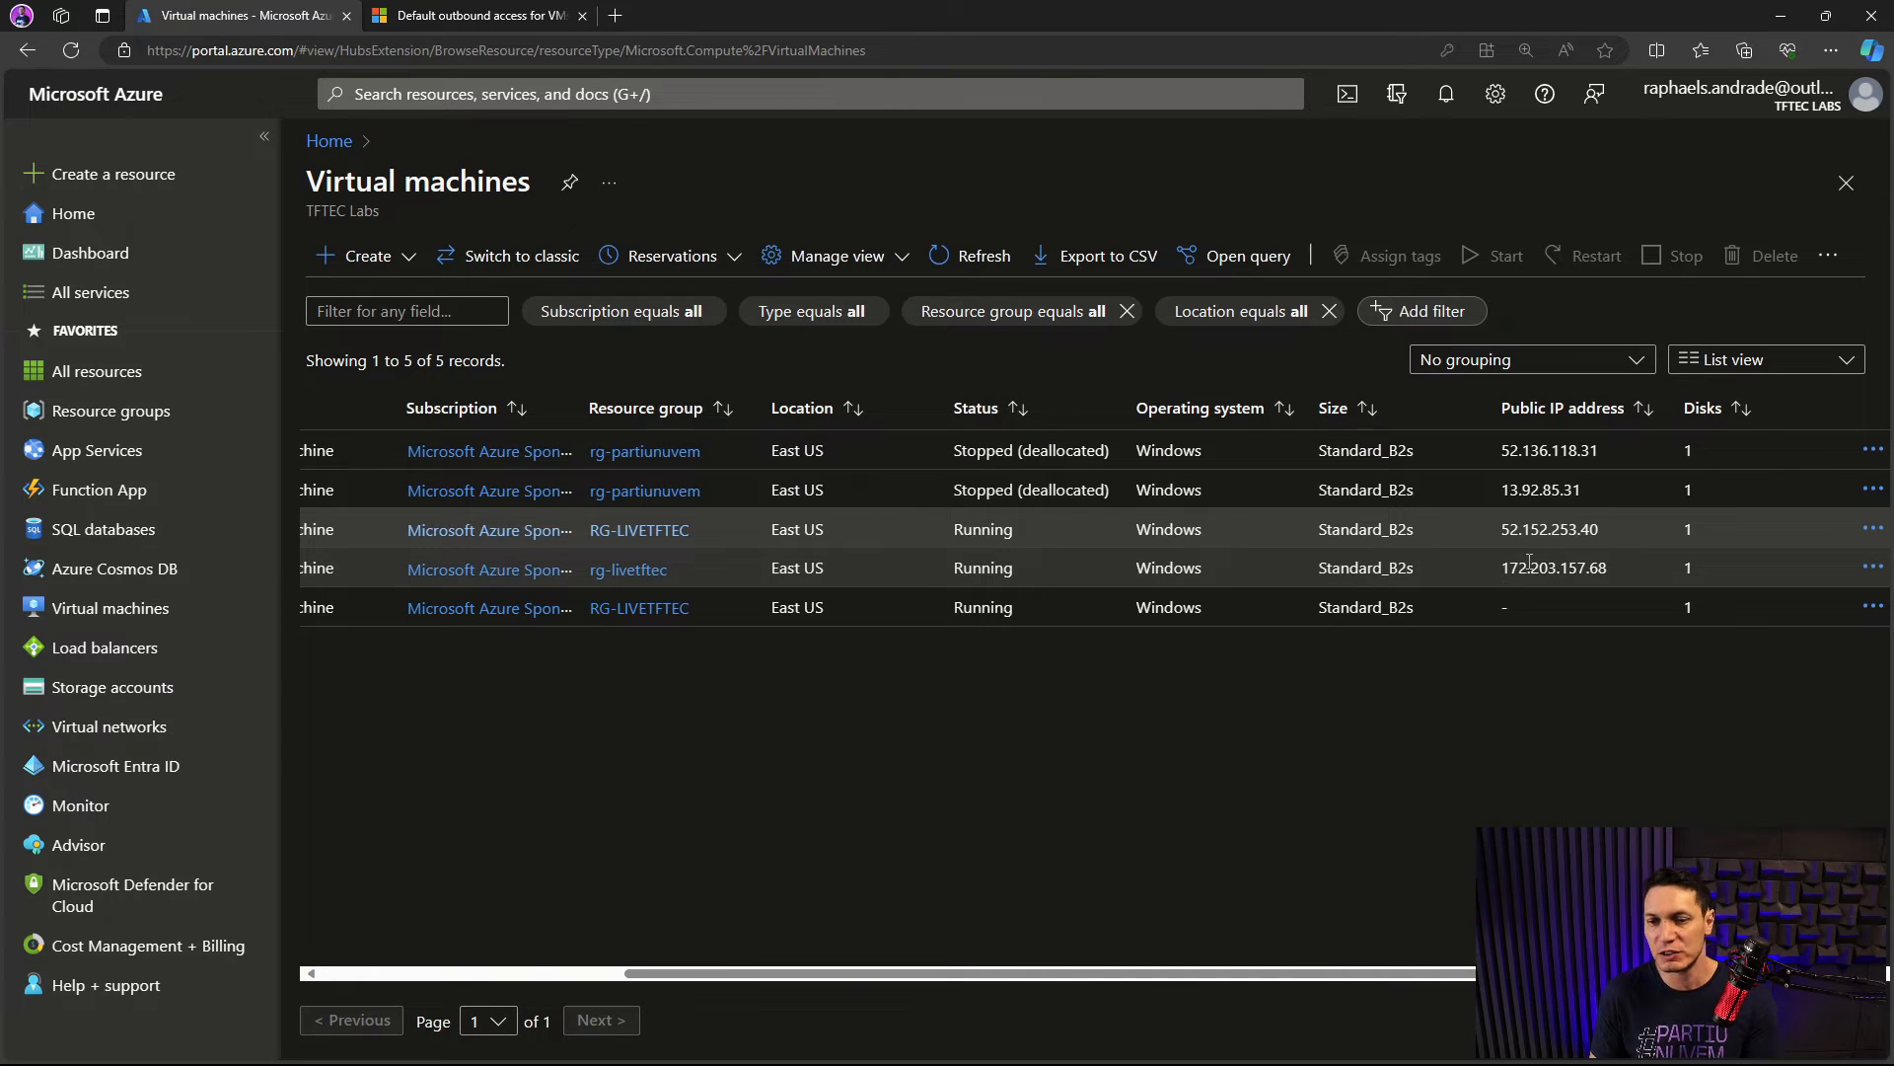
left_click_drag(752, 972, 625, 972)
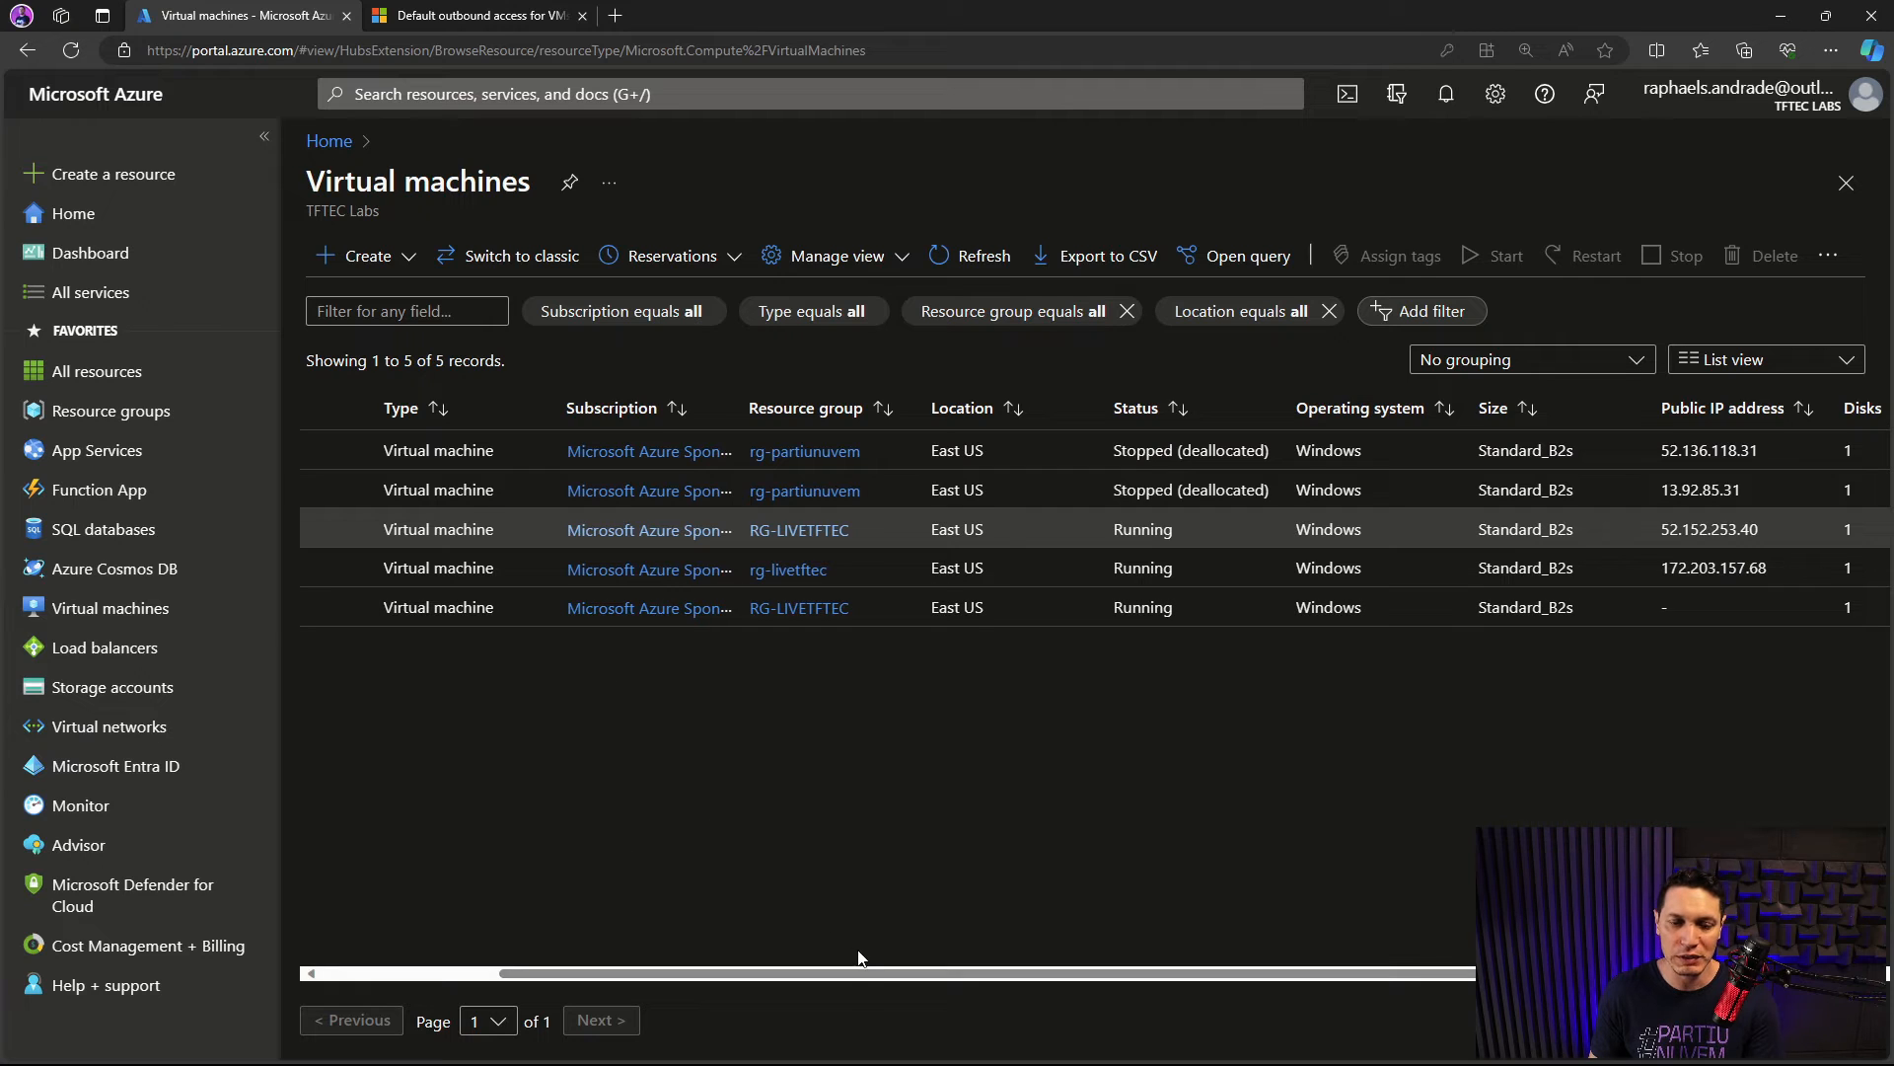
left_click_drag(873, 972, 671, 972)
Step: Check the public IP address in the overviews of vm-nat02, vm-nat03 and vm-nat01 in turn
left_click(419, 569)
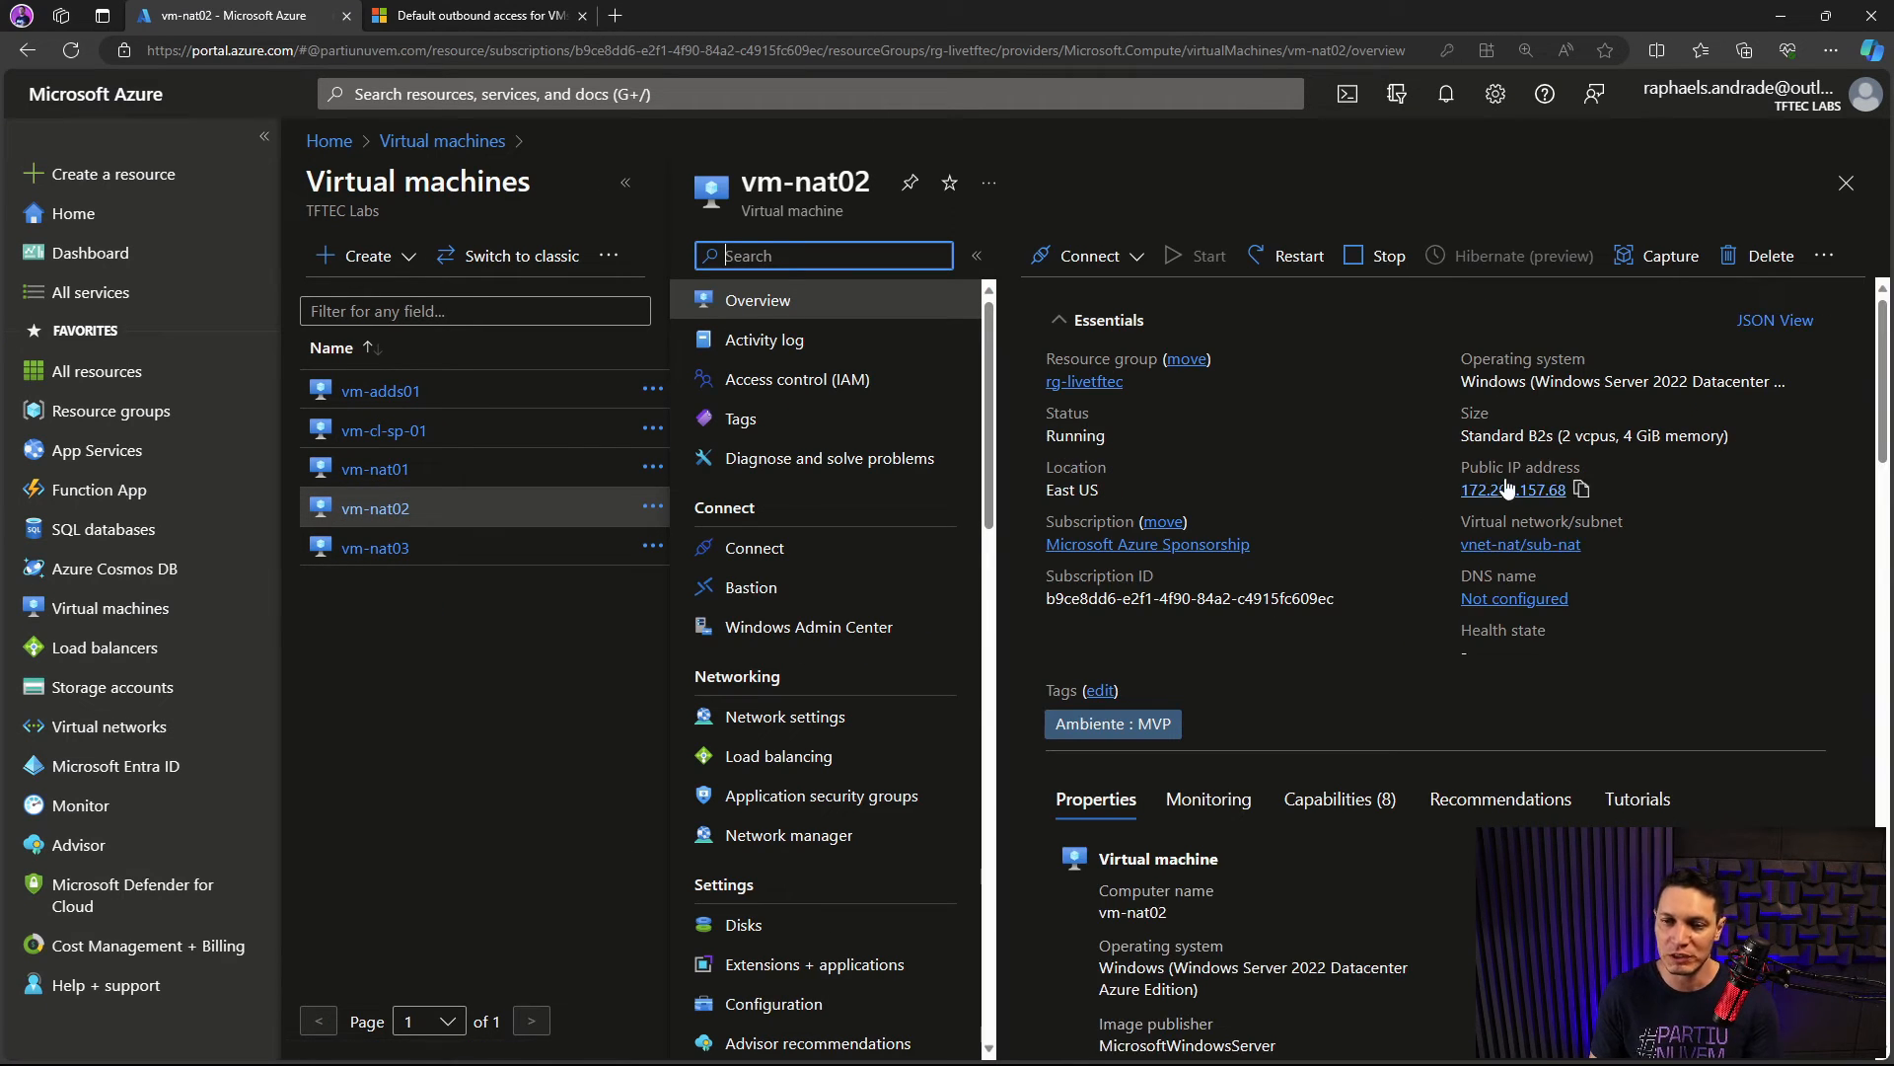
left_click(1846, 183)
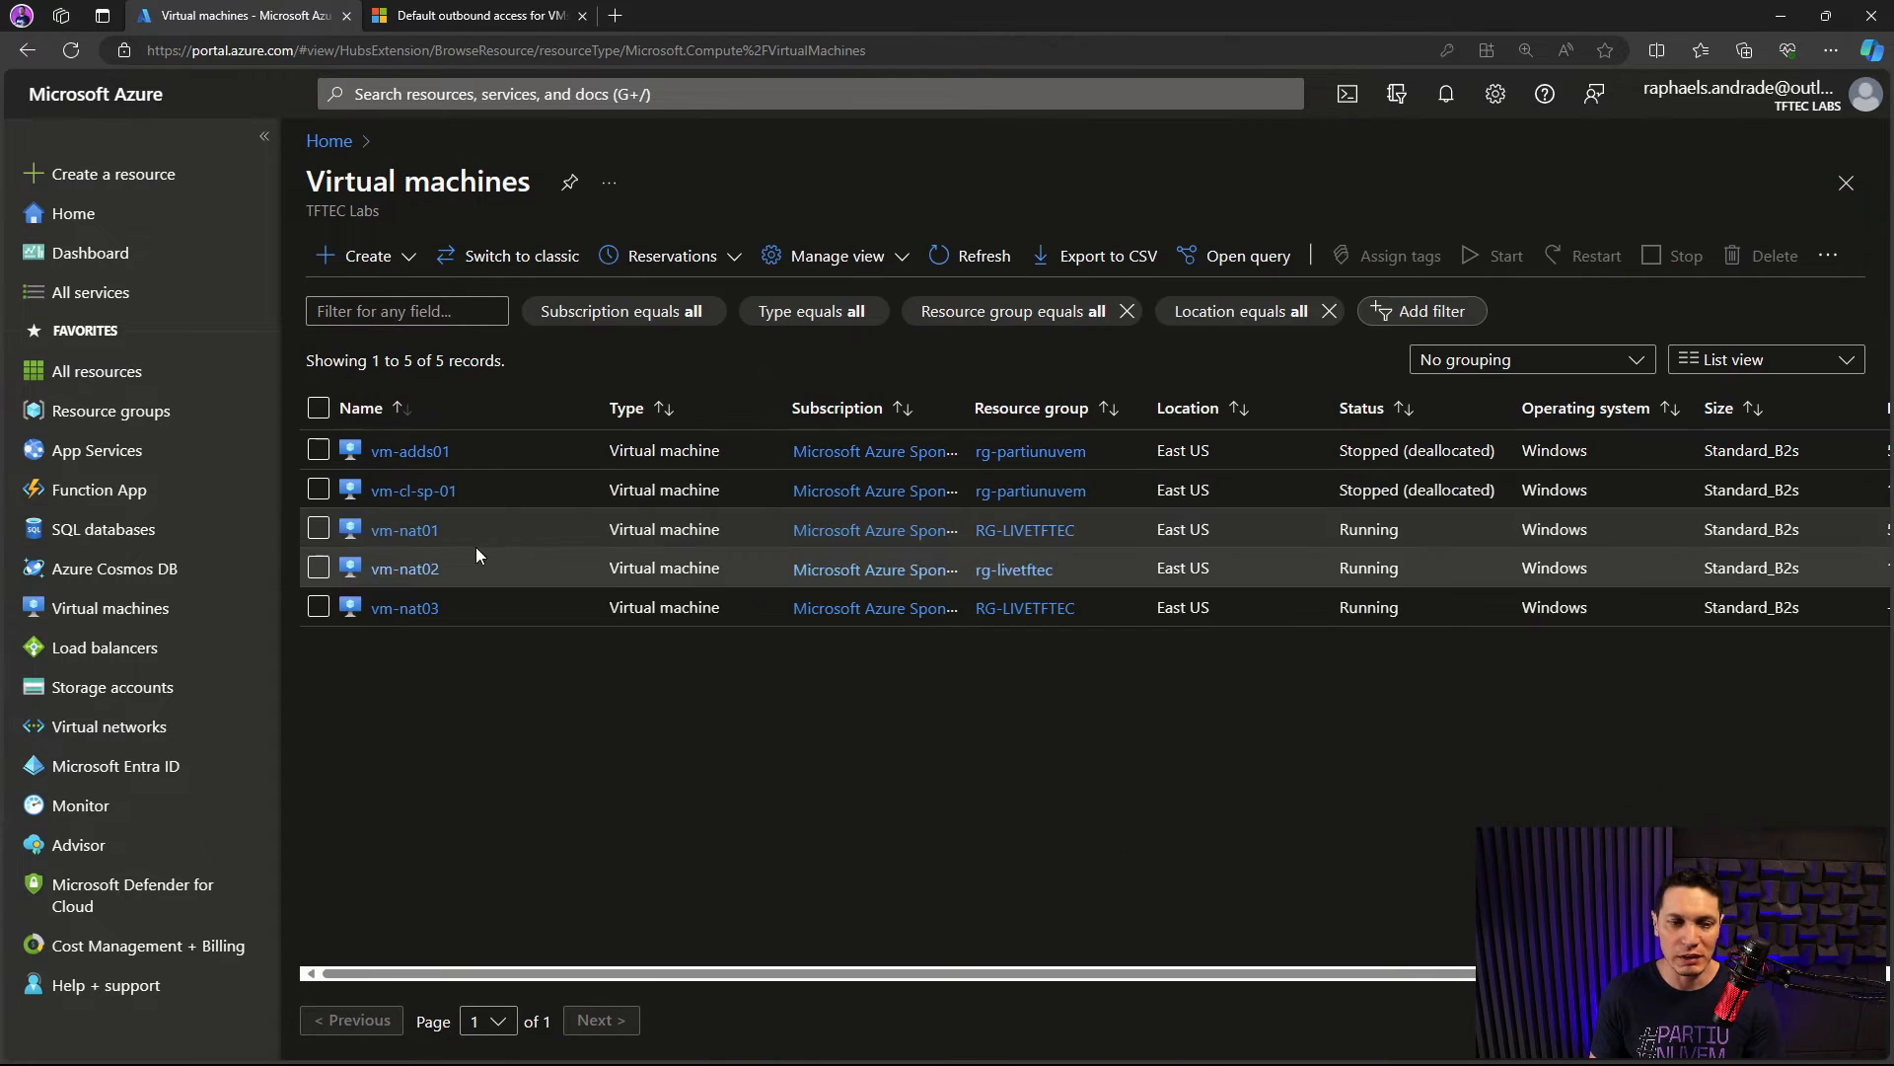
left_click(391, 613)
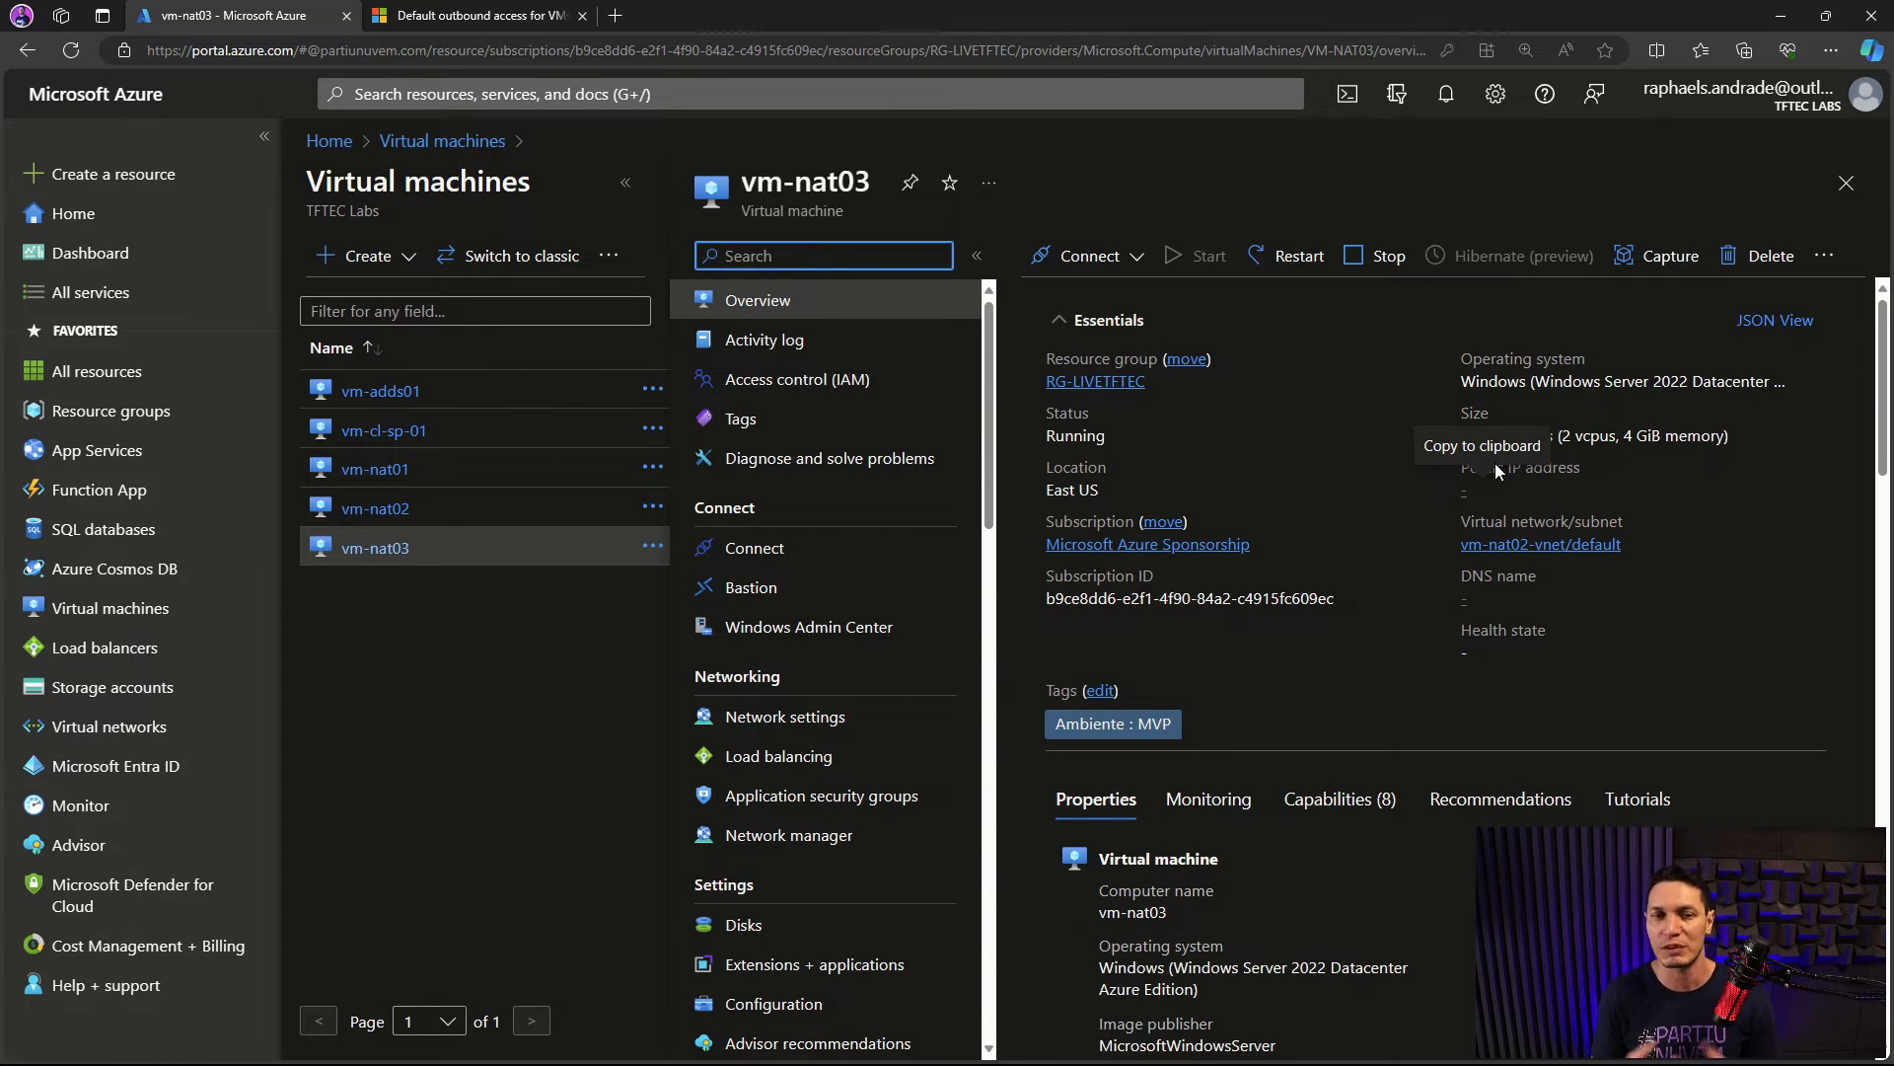
left_click(514, 470)
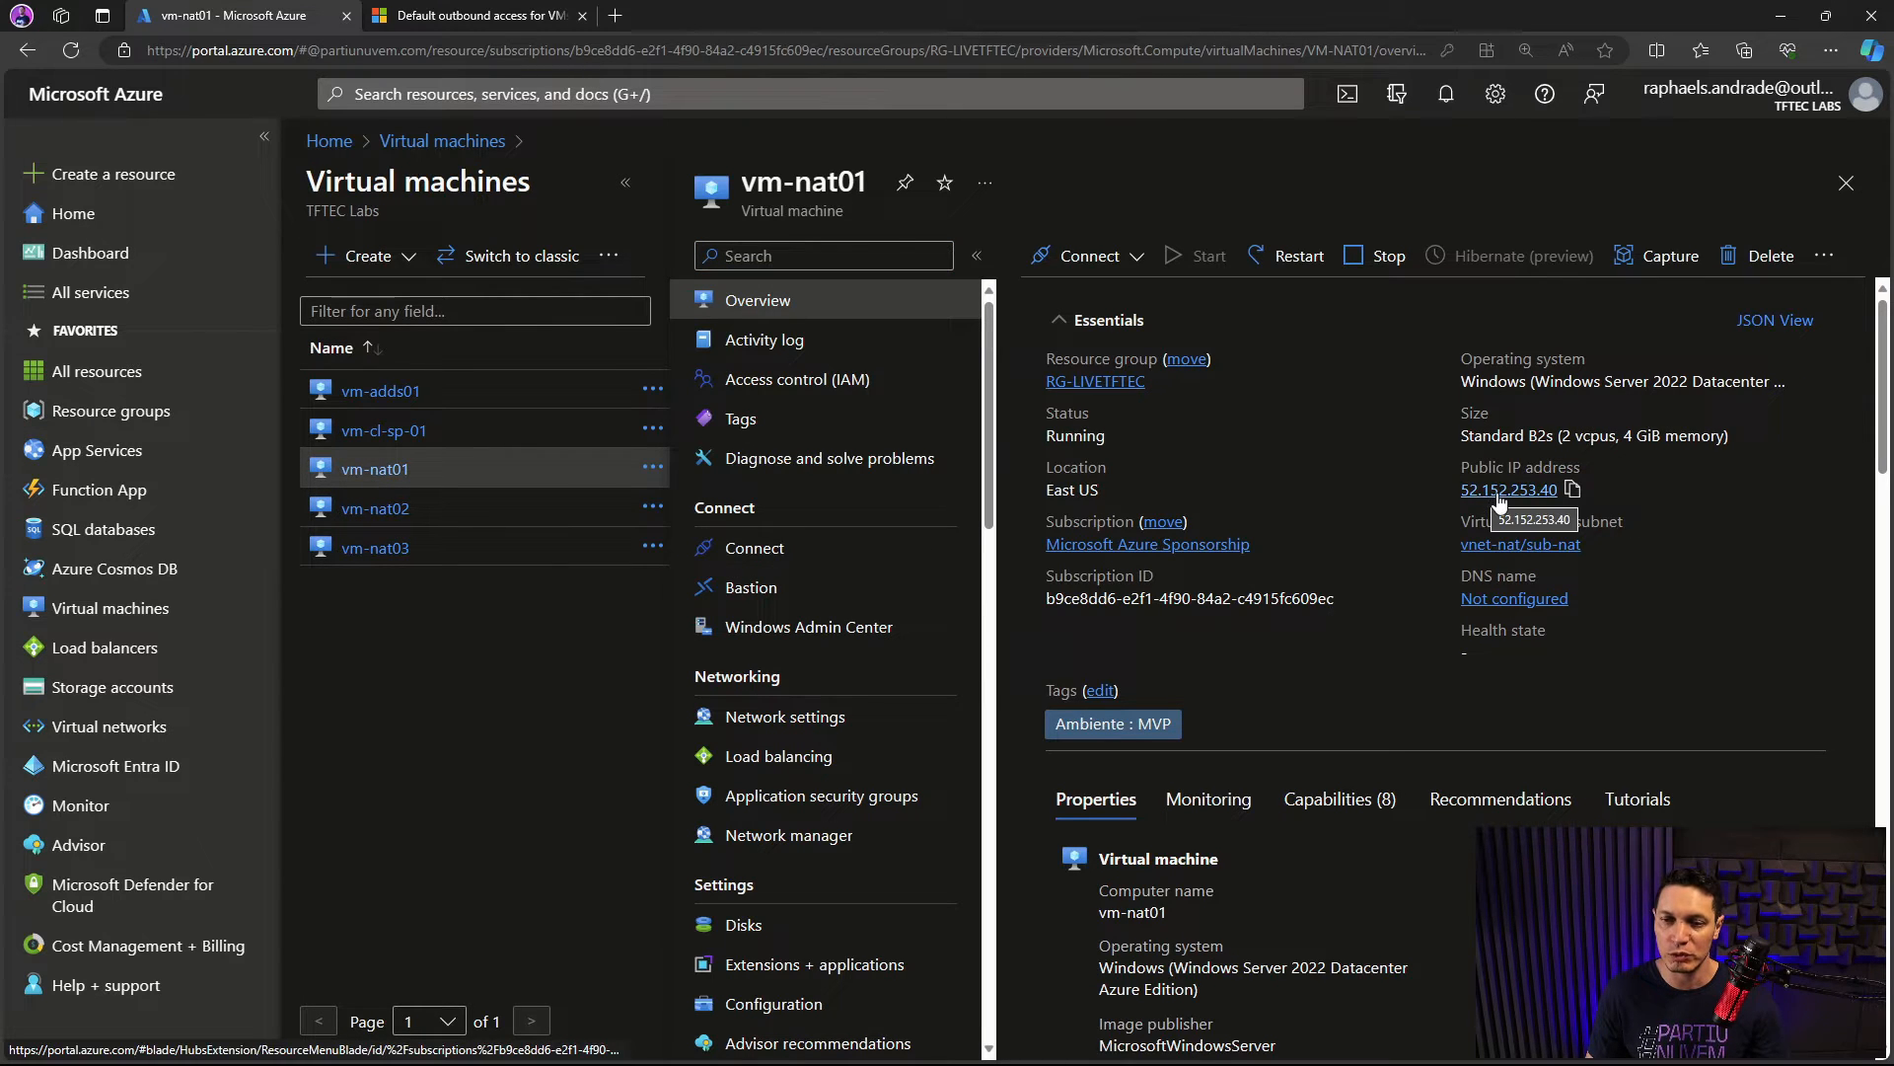
Step: Open the portal's Resource groups page in a second browser tab and go from there to the load balancer lb-nat
right_click(87, 410)
left_click(179, 427)
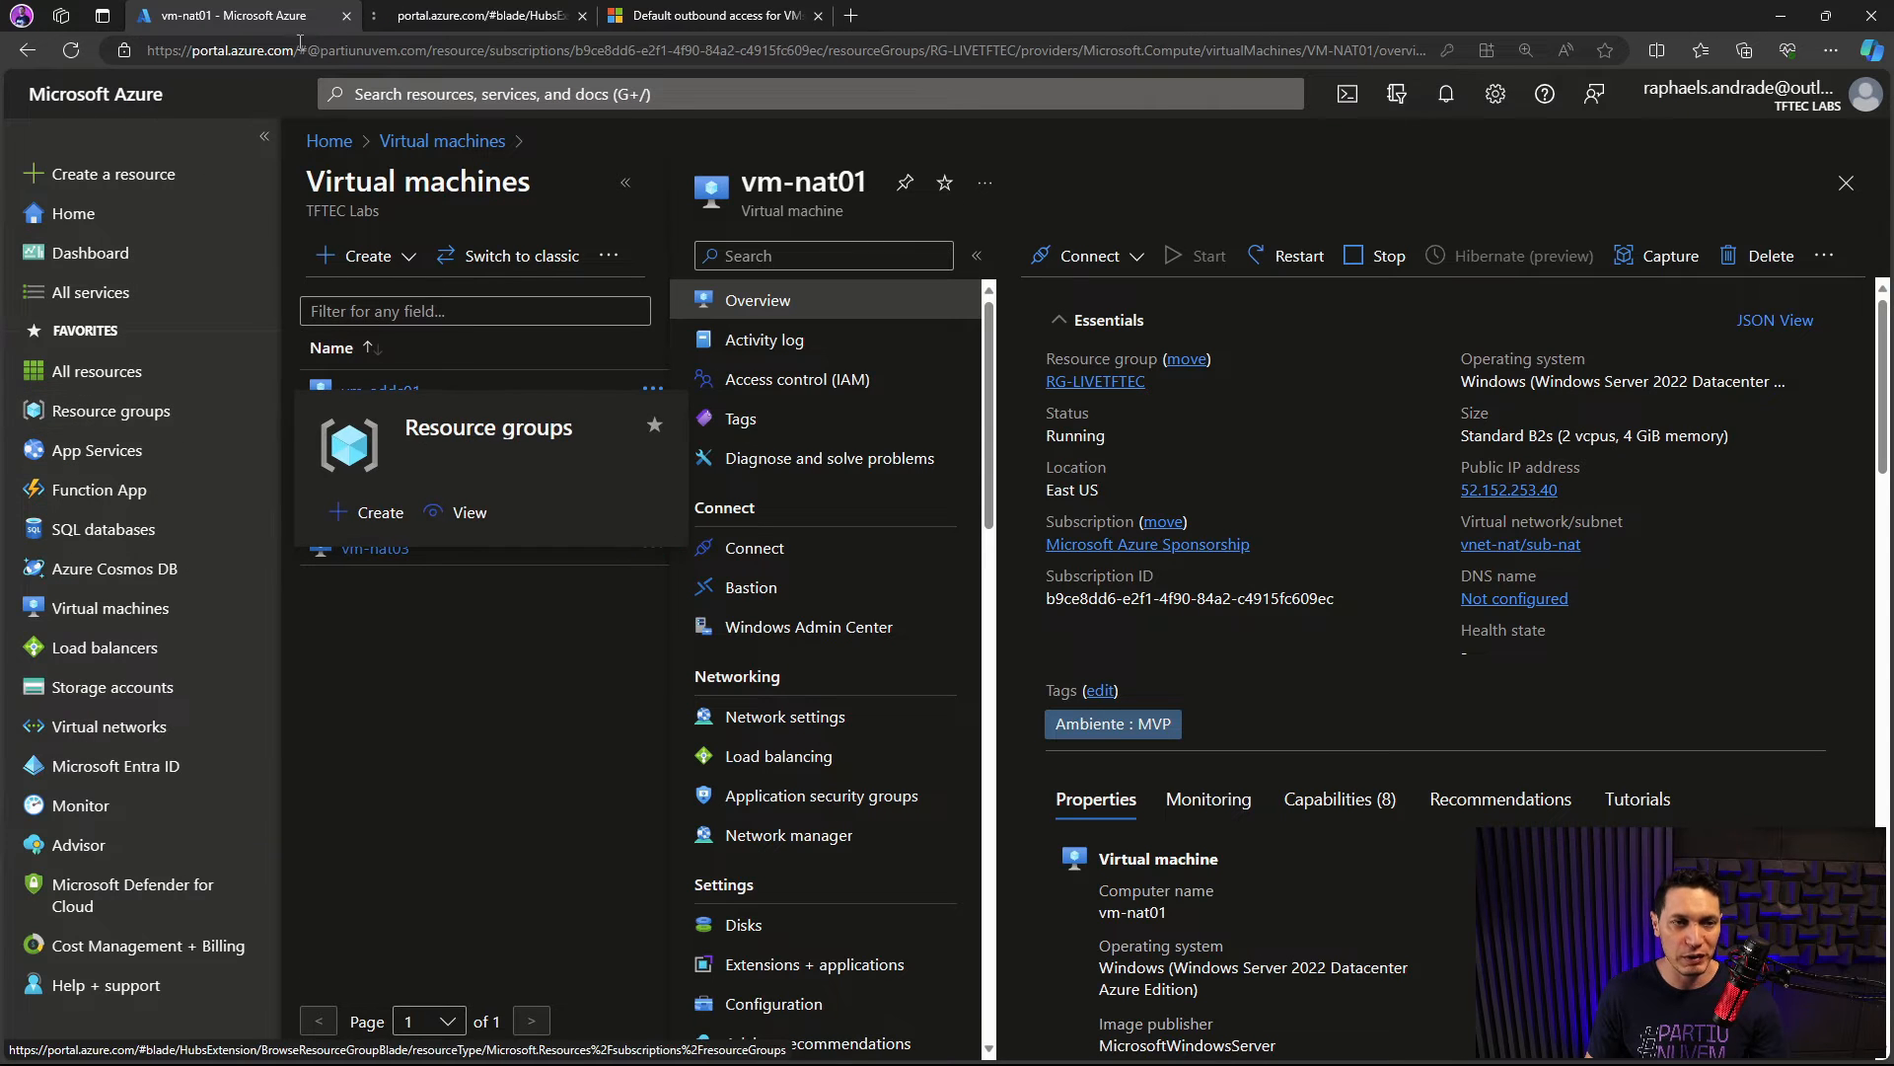
left_click(478, 17)
left_click_drag(966, 482, 891, 555)
left_click(891, 555)
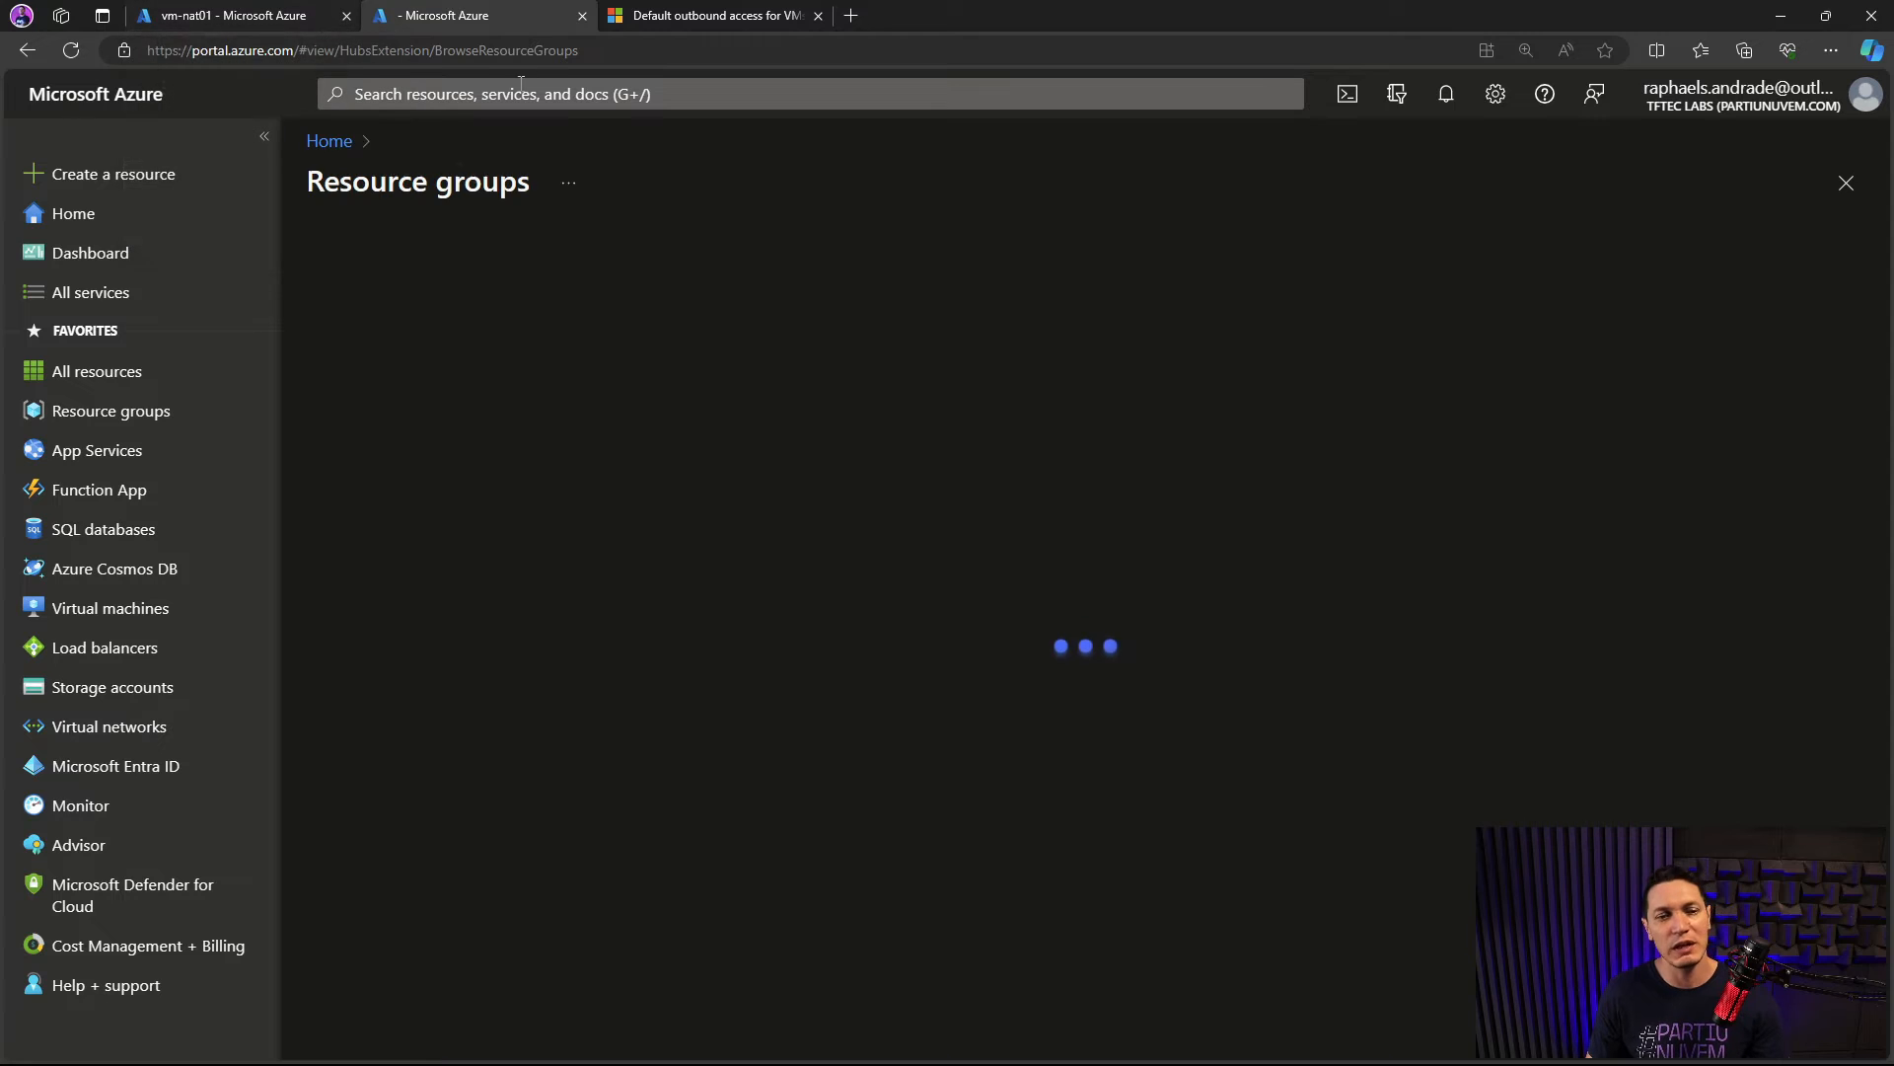
left_click(118, 647)
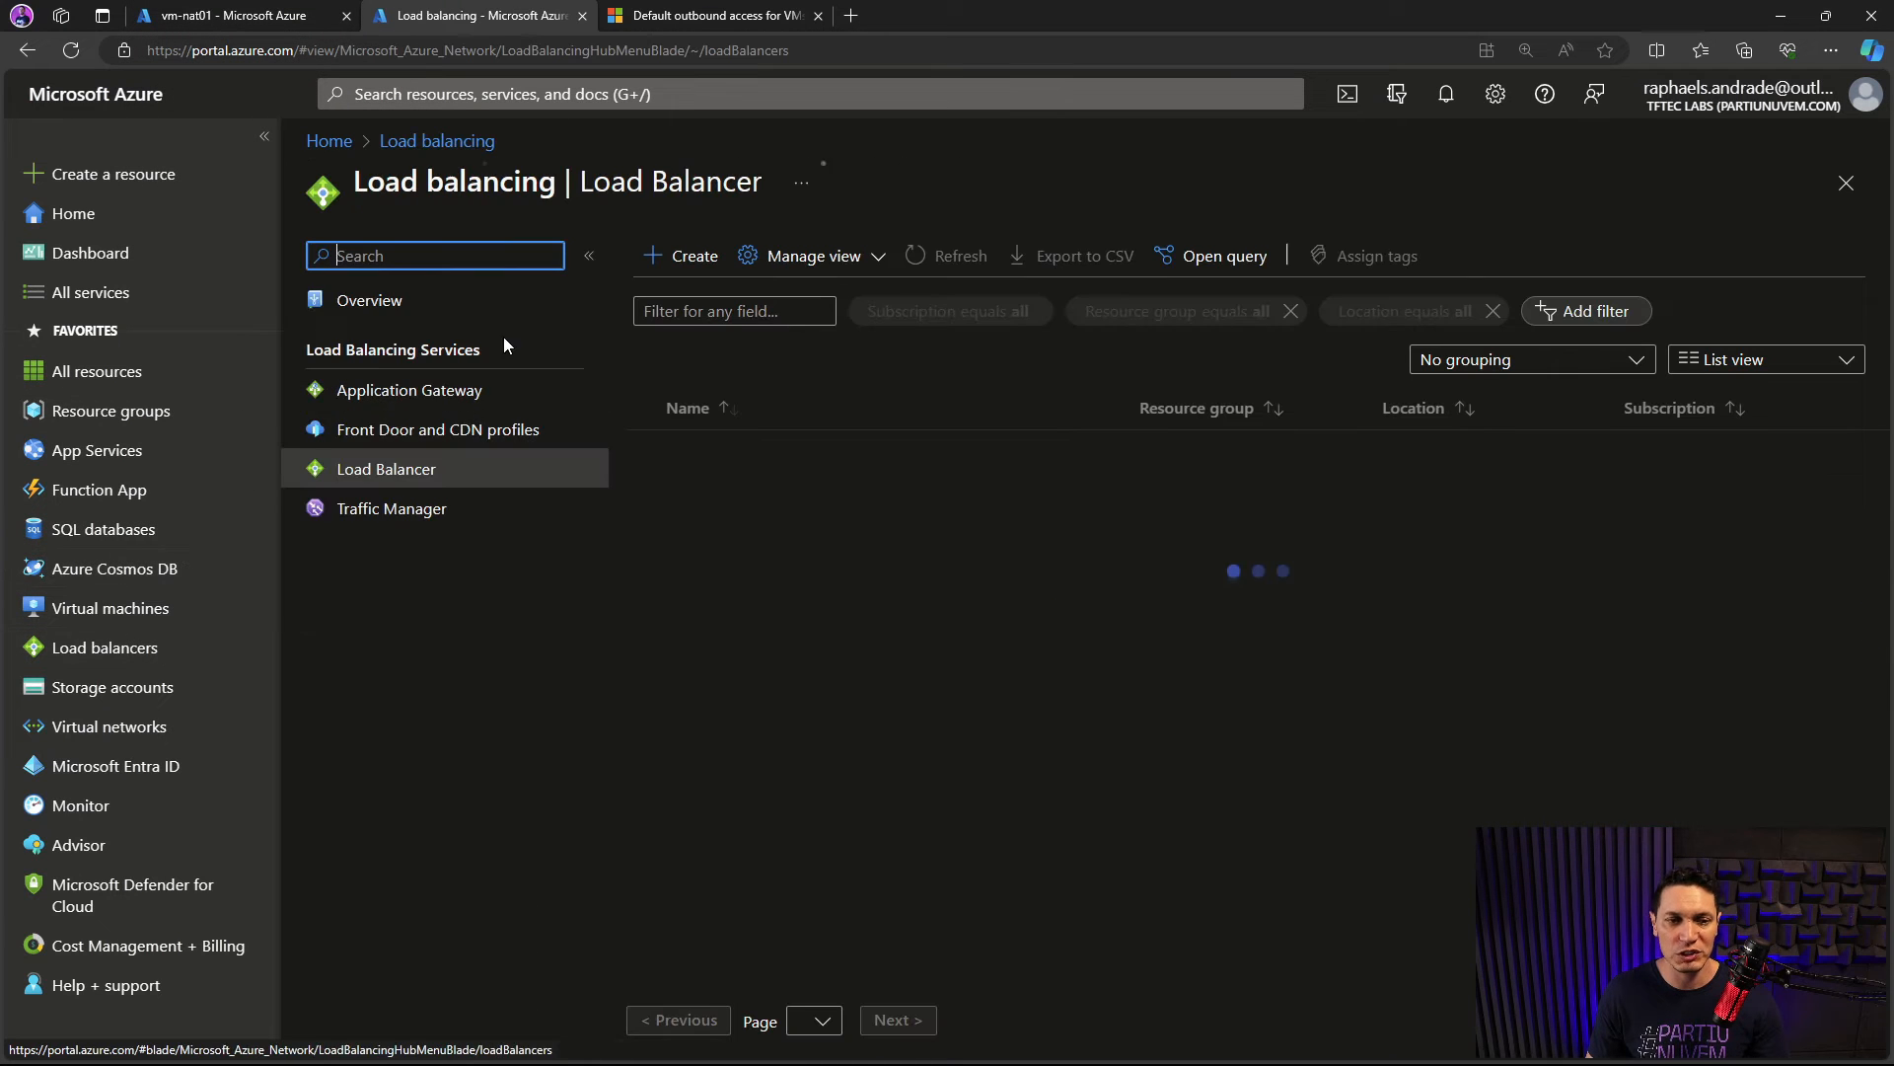
left_click(708, 446)
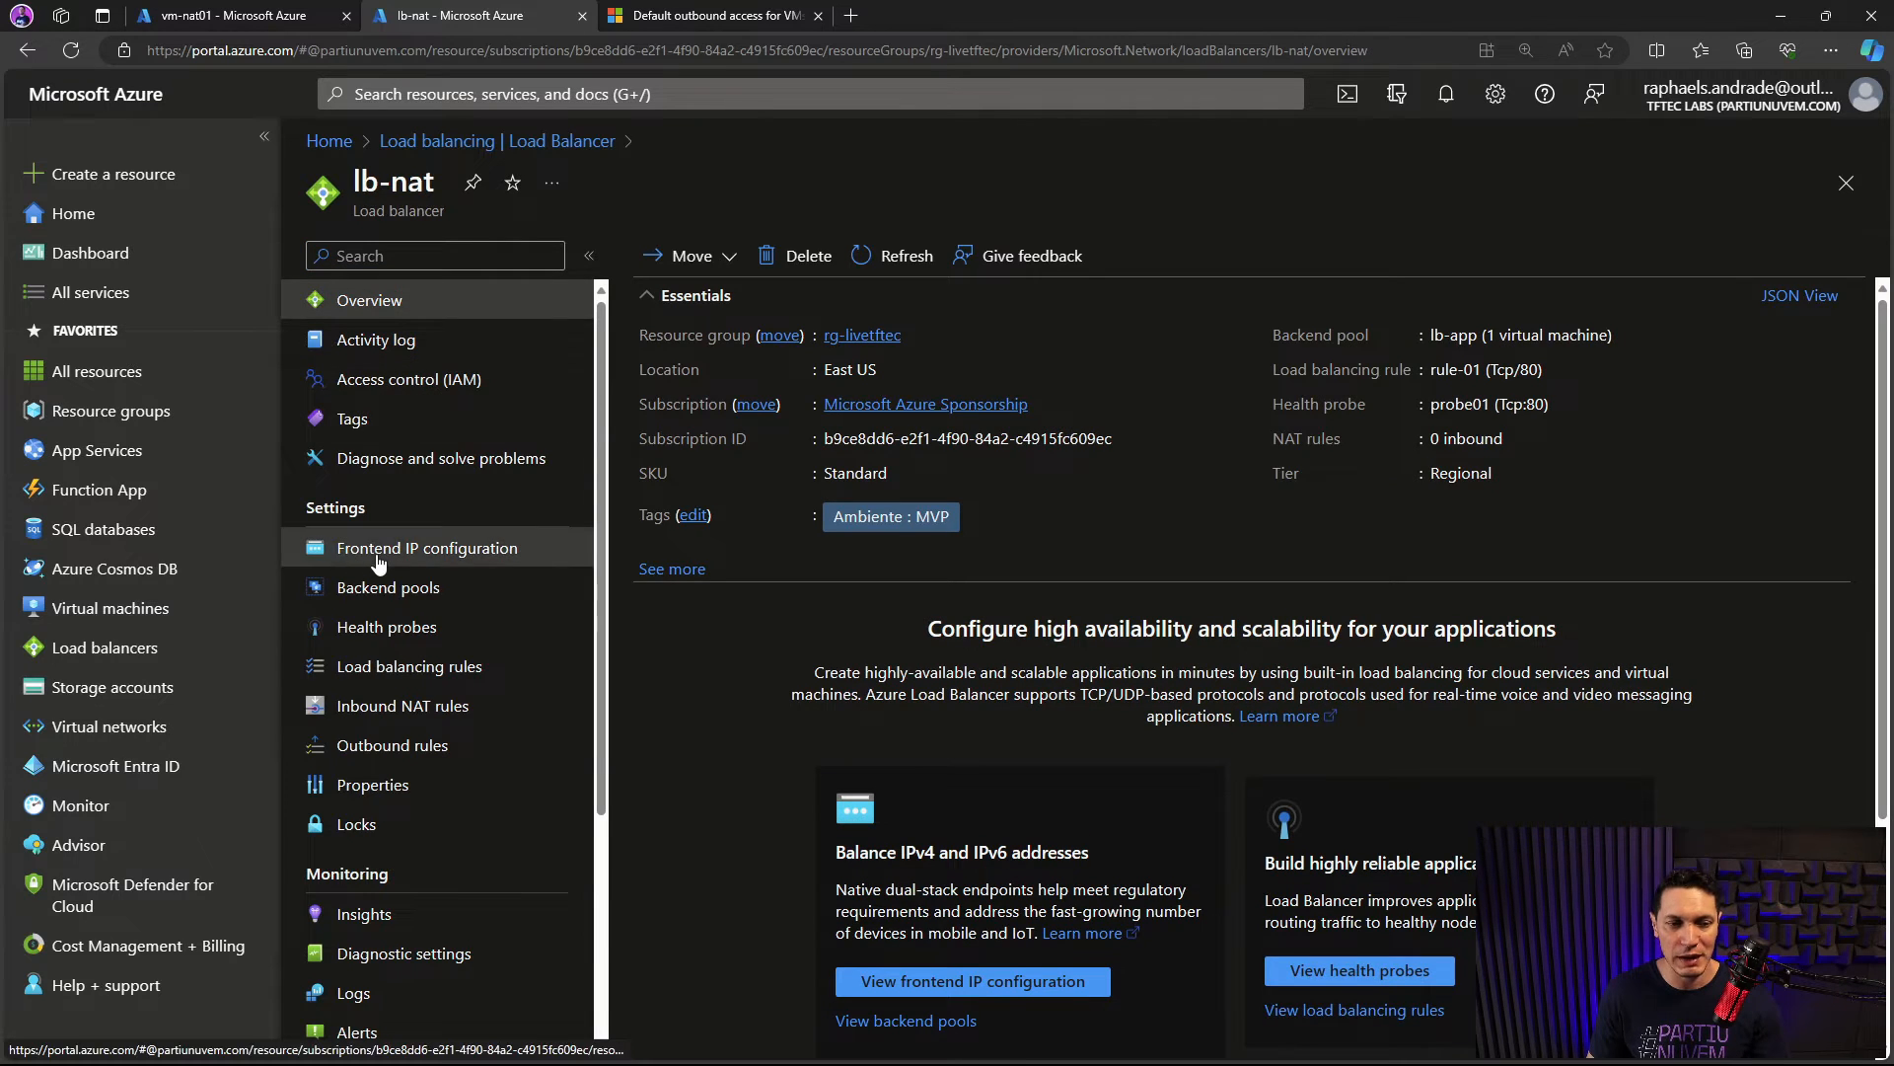
Step: View the frontend IP configuration of lb-nat and highlight the IP address of the ft-lb frontend
left_click(424, 547)
left_click(1035, 402)
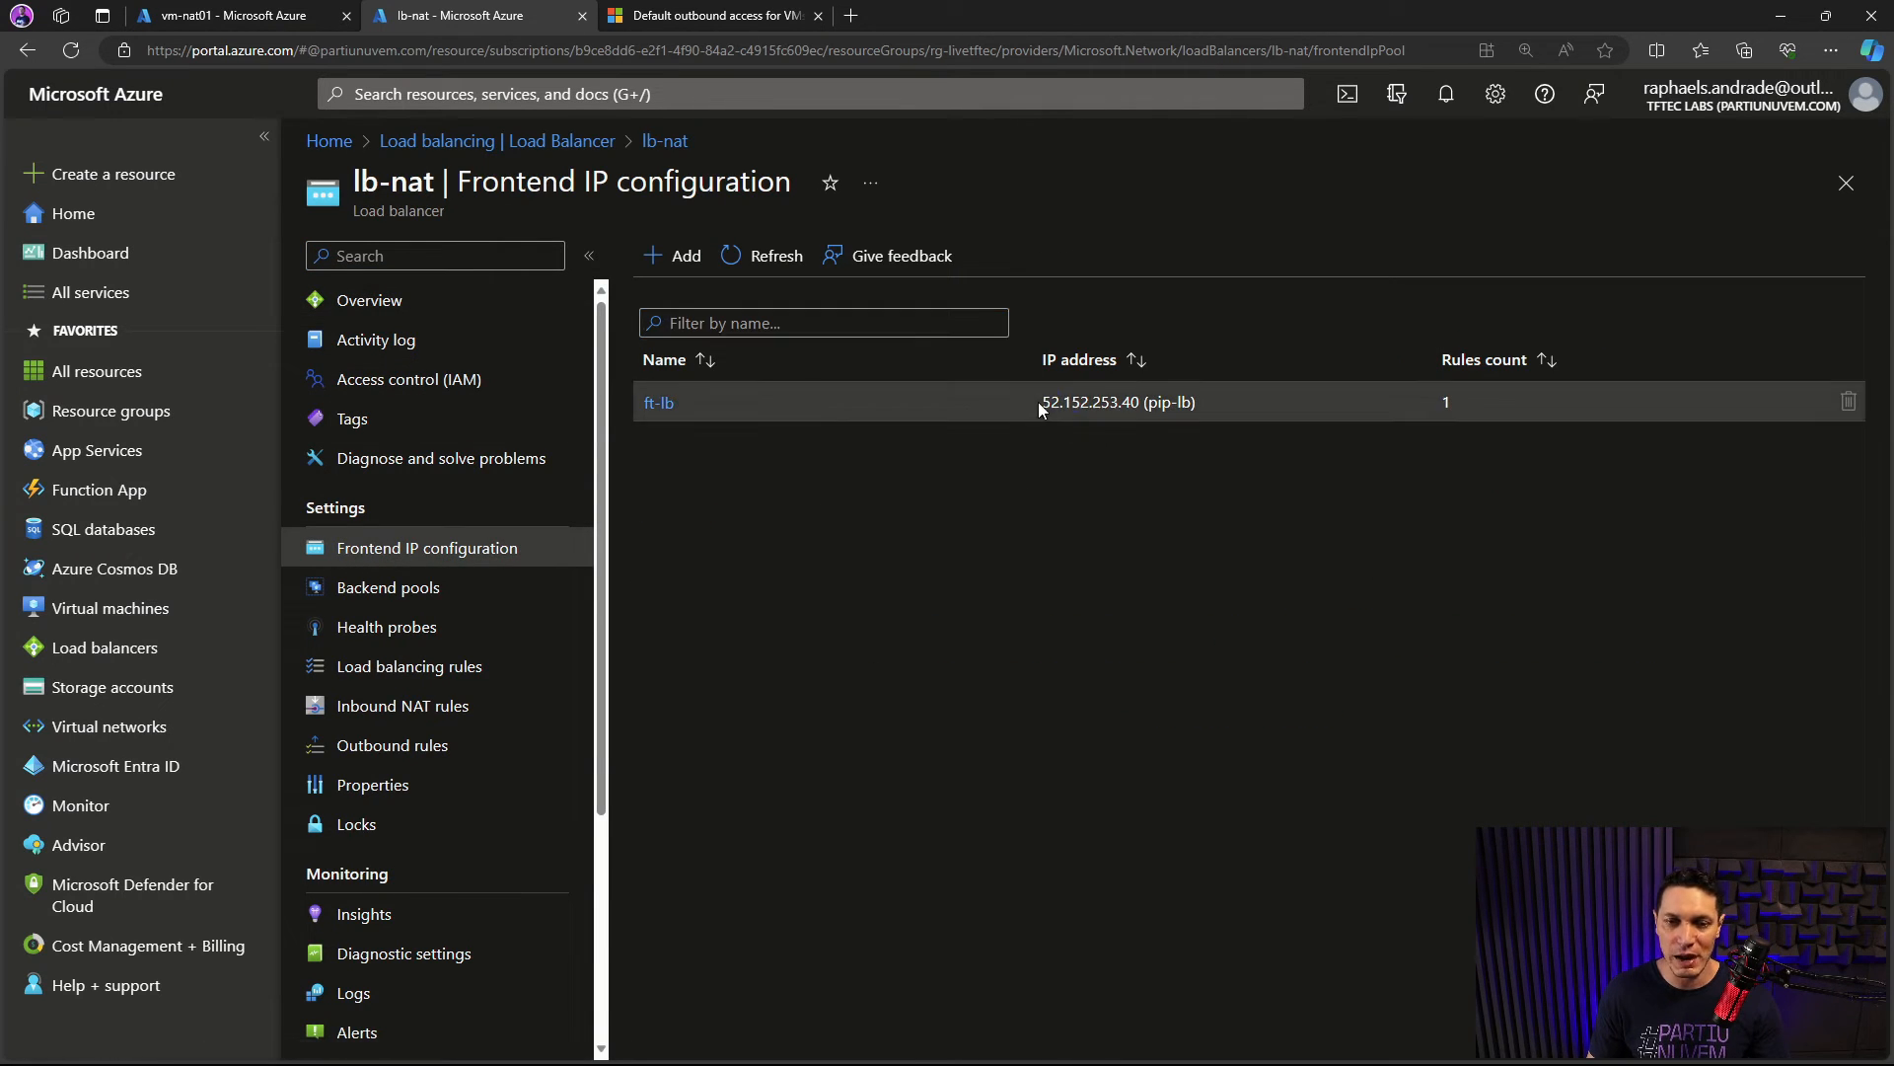
left_click_drag(1112, 403, 1131, 407)
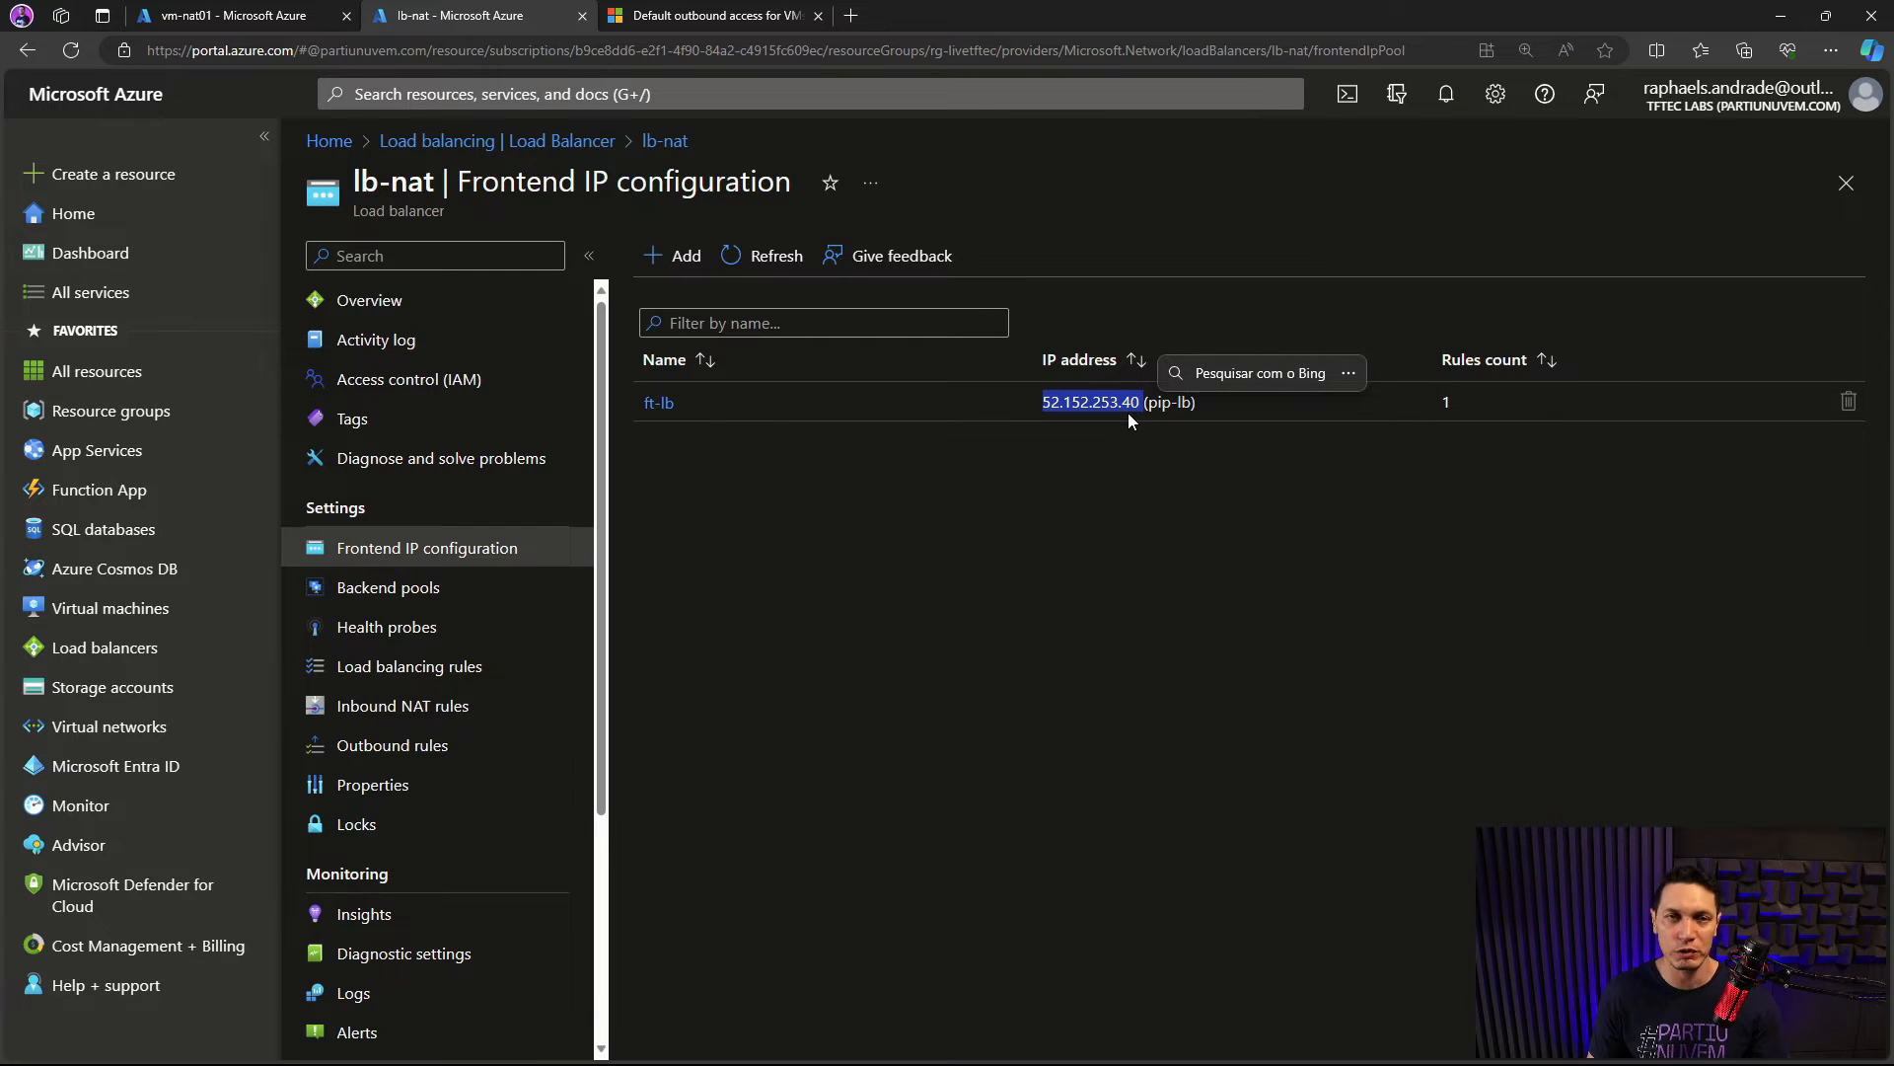
Step: Copy the public IP address from vm-nat01's overview, load it in a new browser tab and enlarge the page
left_click(286, 16)
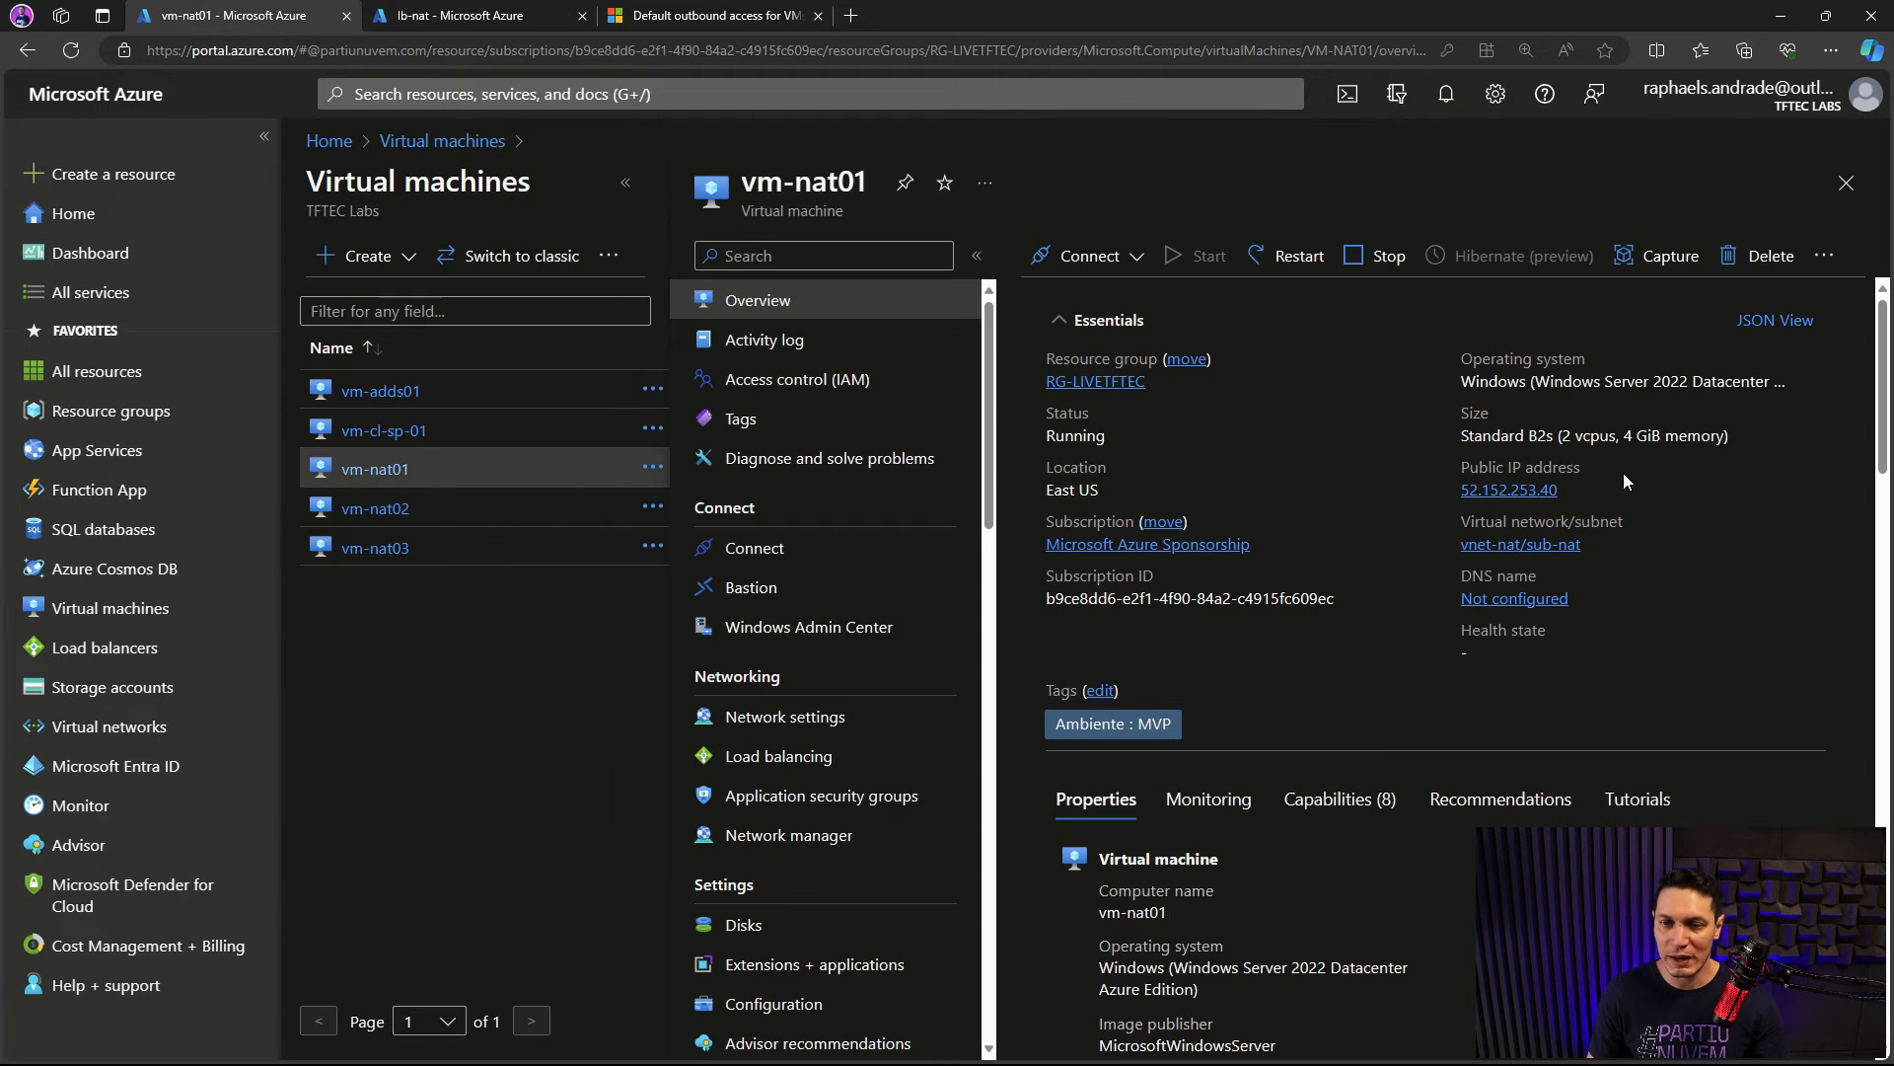
left_click(1573, 490)
left_click(850, 16)
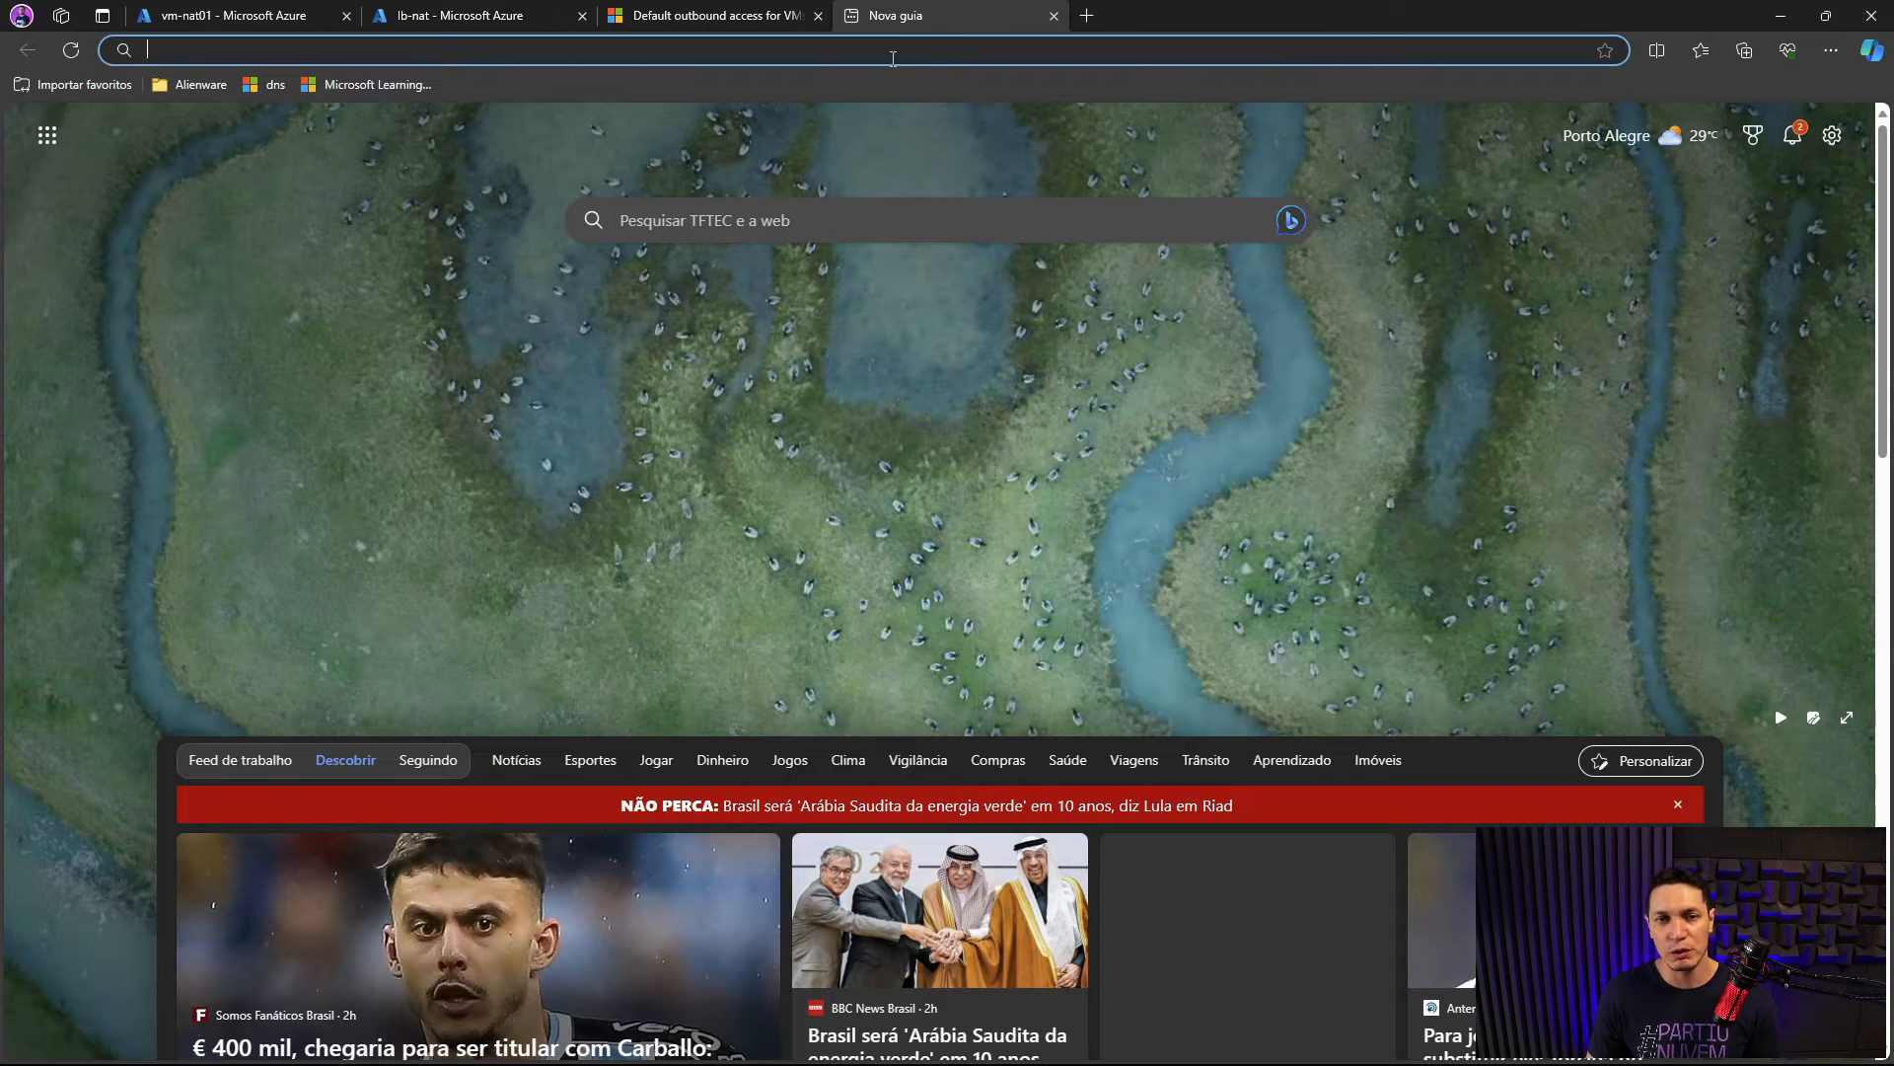
key("ctrl+v")
key("Return")
key("ctrl+plus")
key("ctrl+plus")
key("ctrl+plus")
key("ctrl+plus")
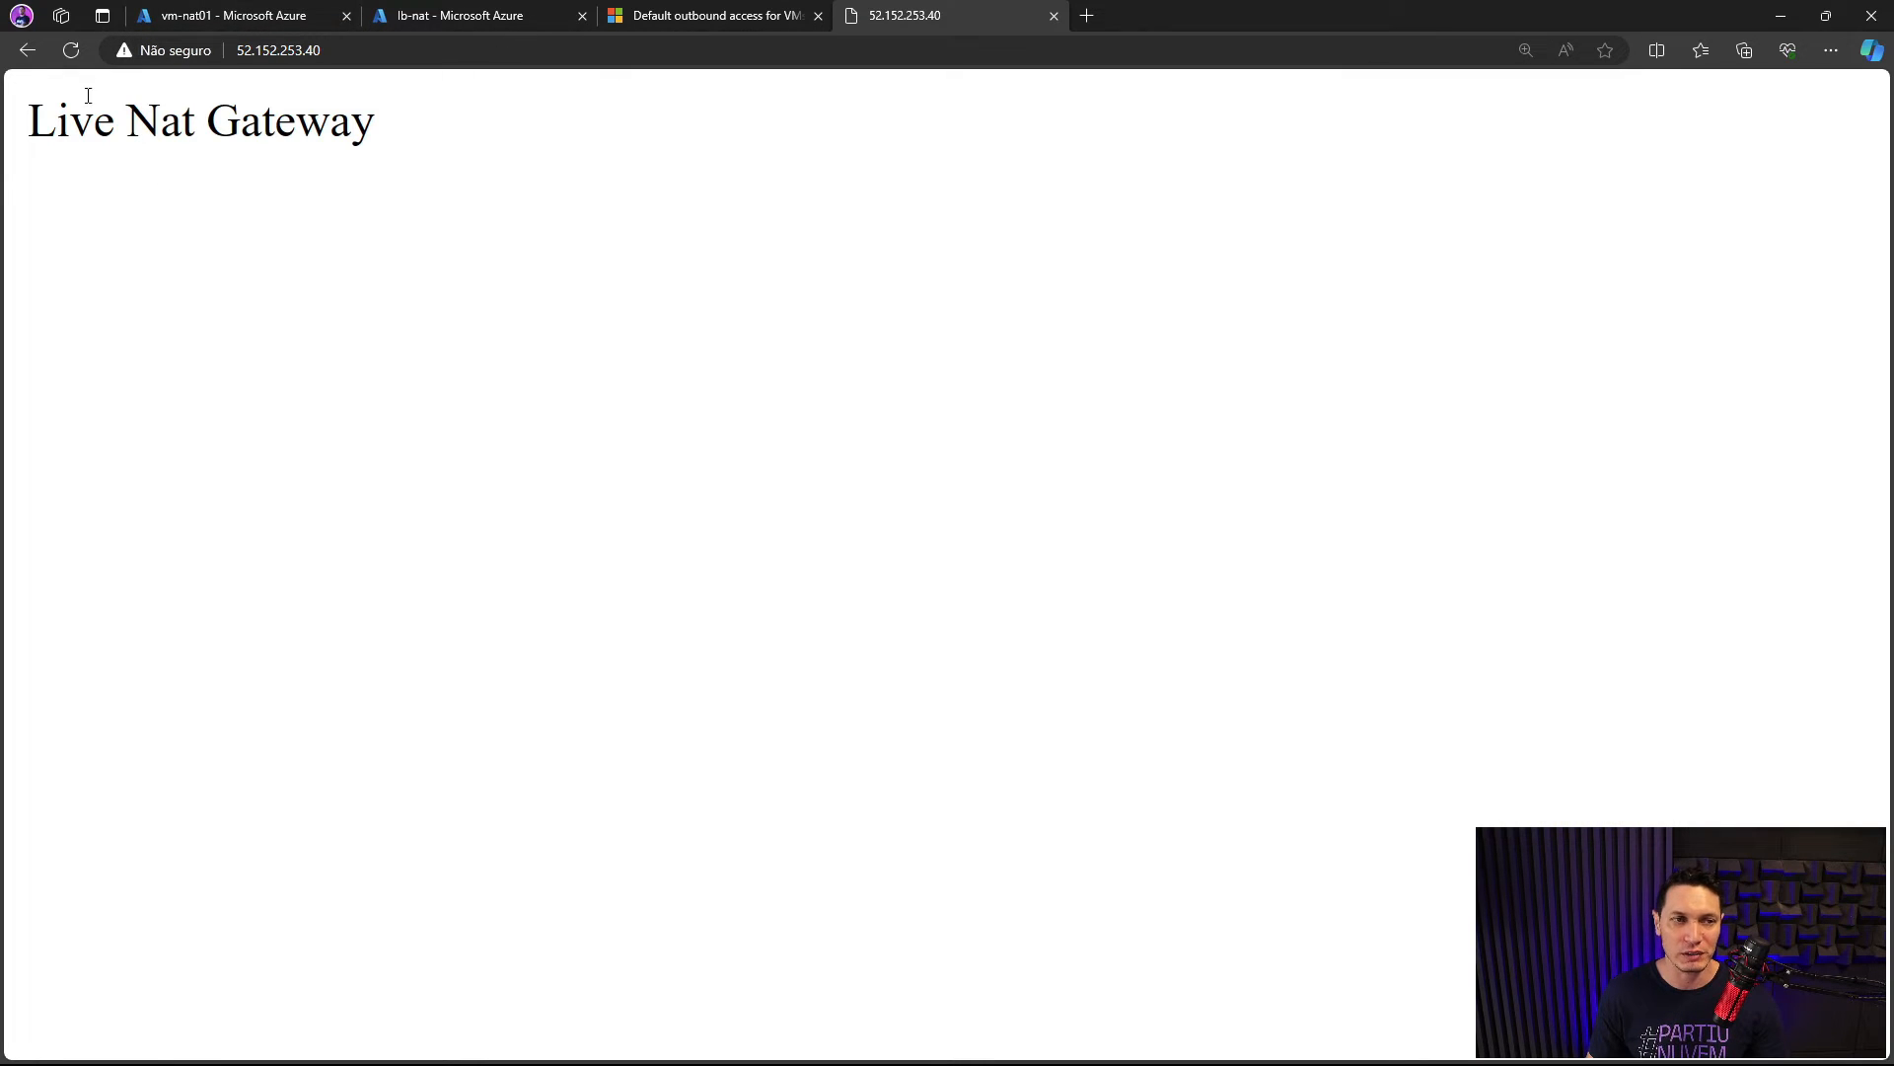
Step: Connect to vm-nat01 through Bastion, entering the VM password for the prefilled username
left_click(308, 13)
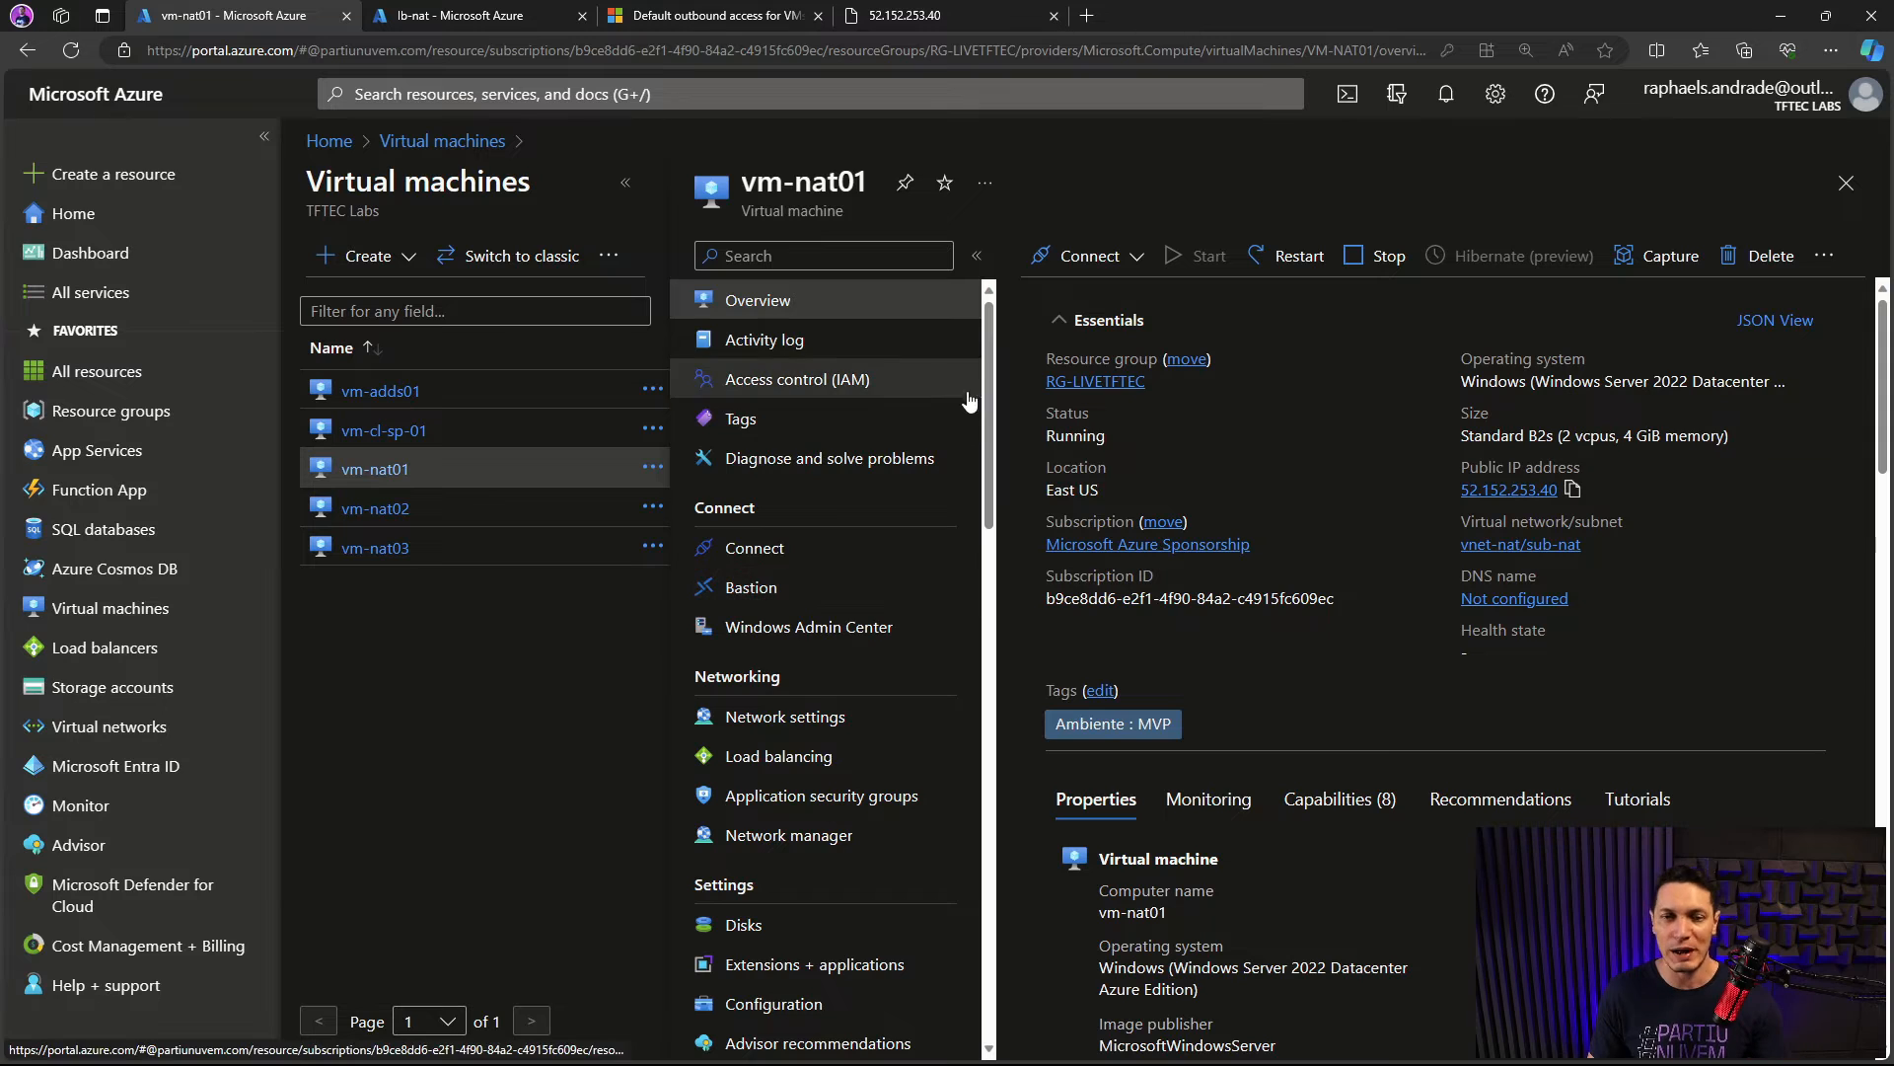
left_click(1139, 258)
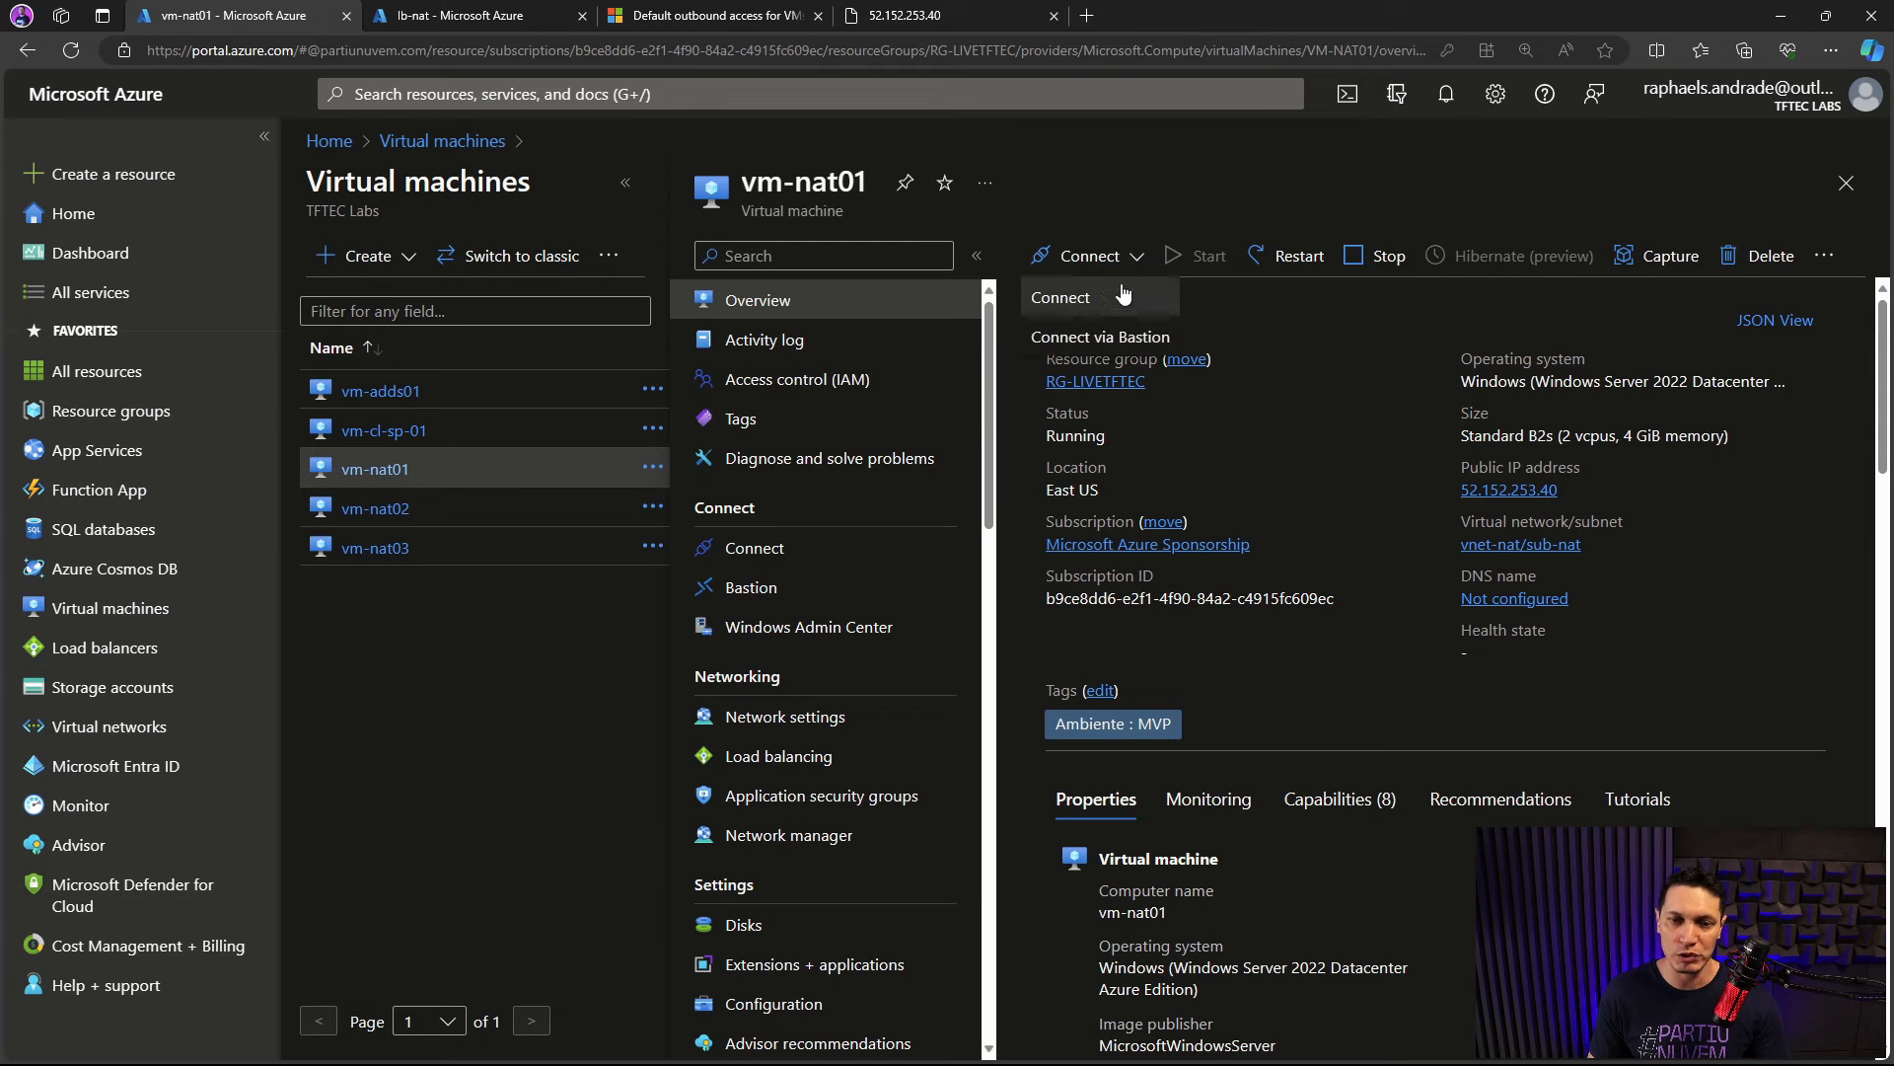
left_click(1086, 336)
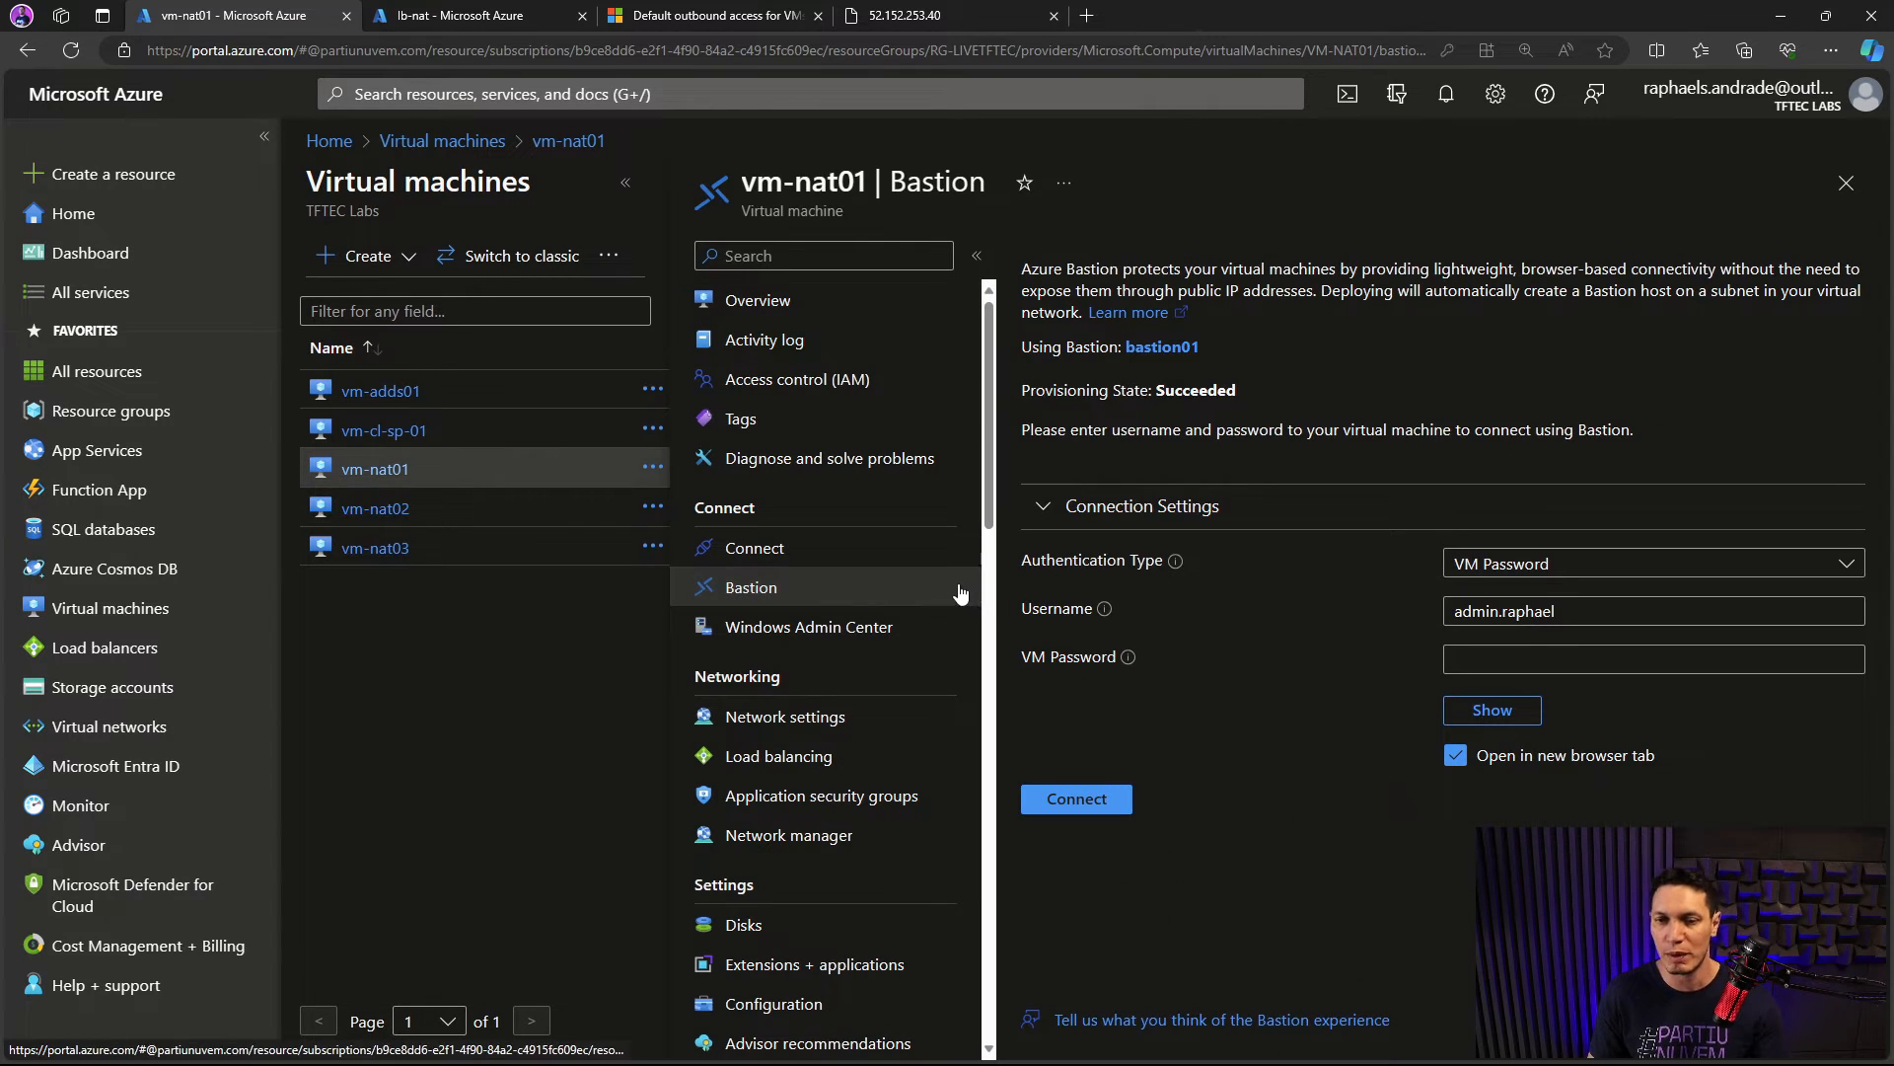
left_click(1530, 658)
type("••••••••••••")
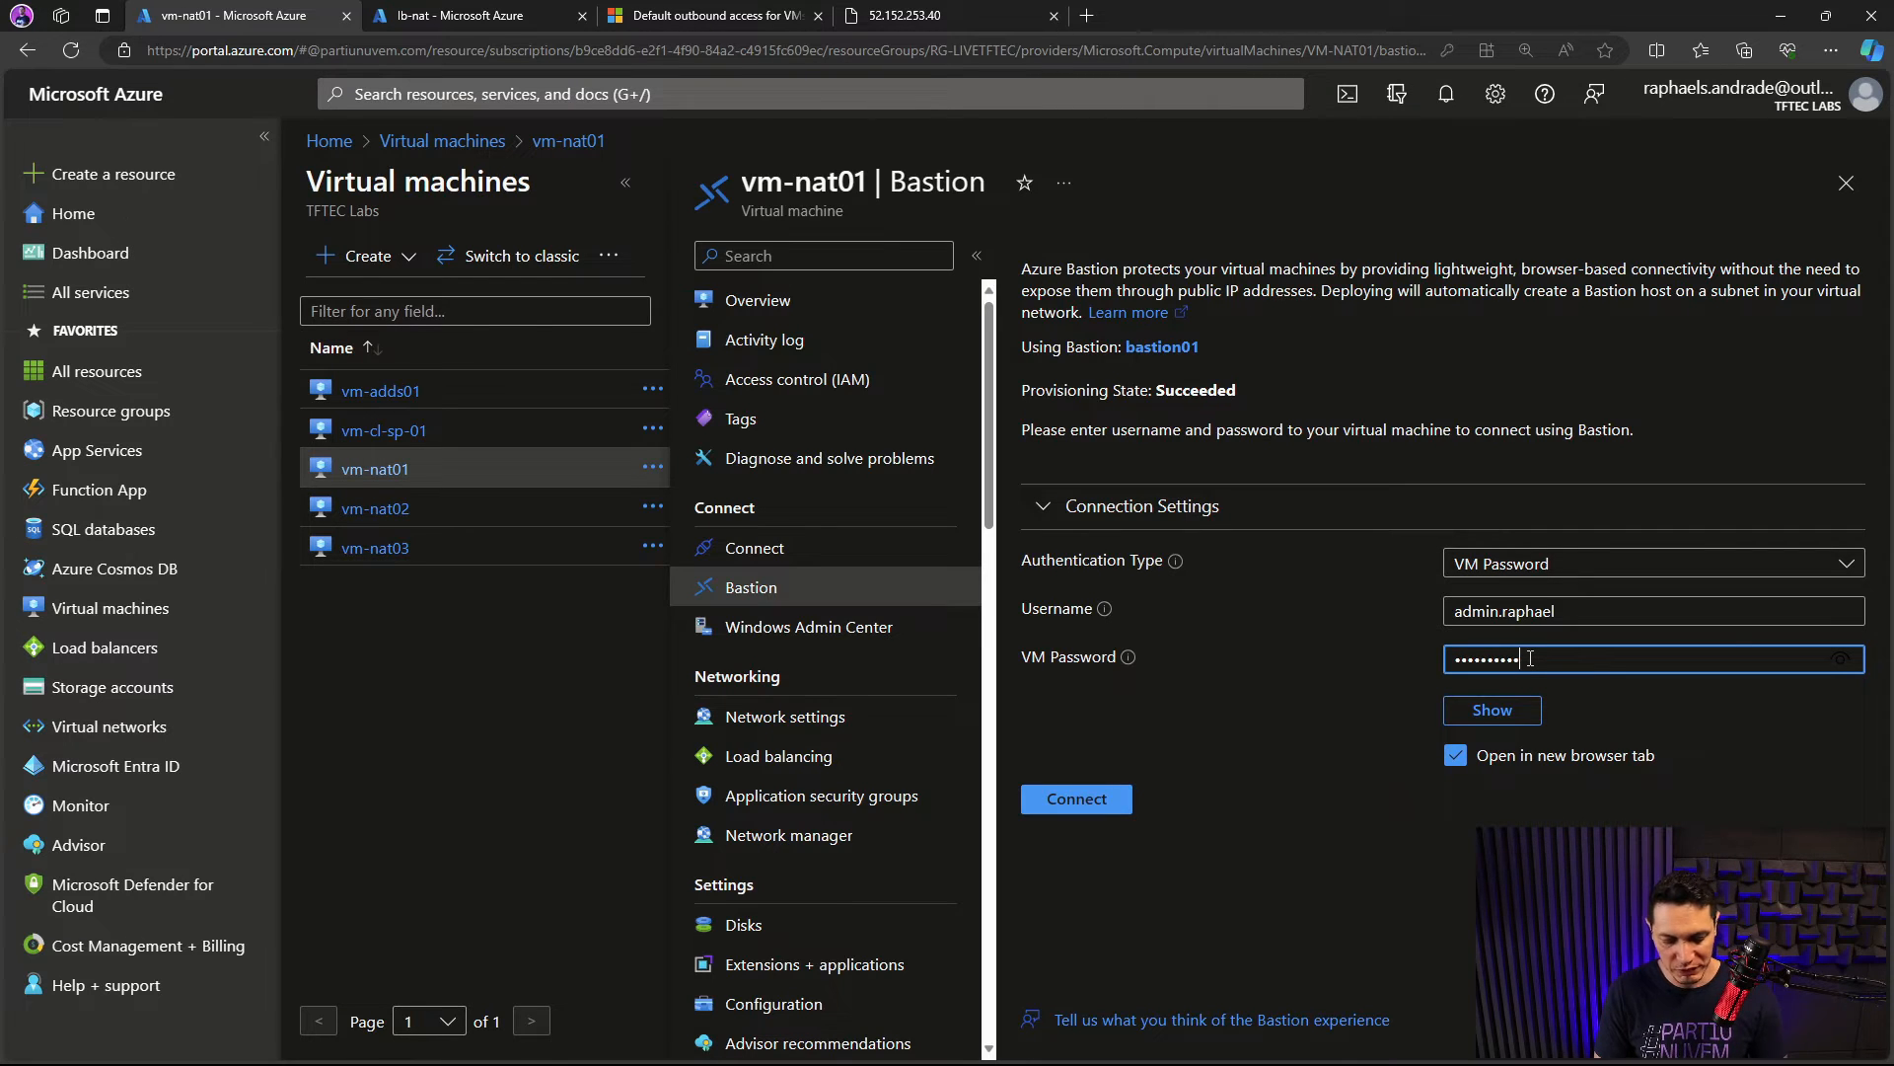
key("Return")
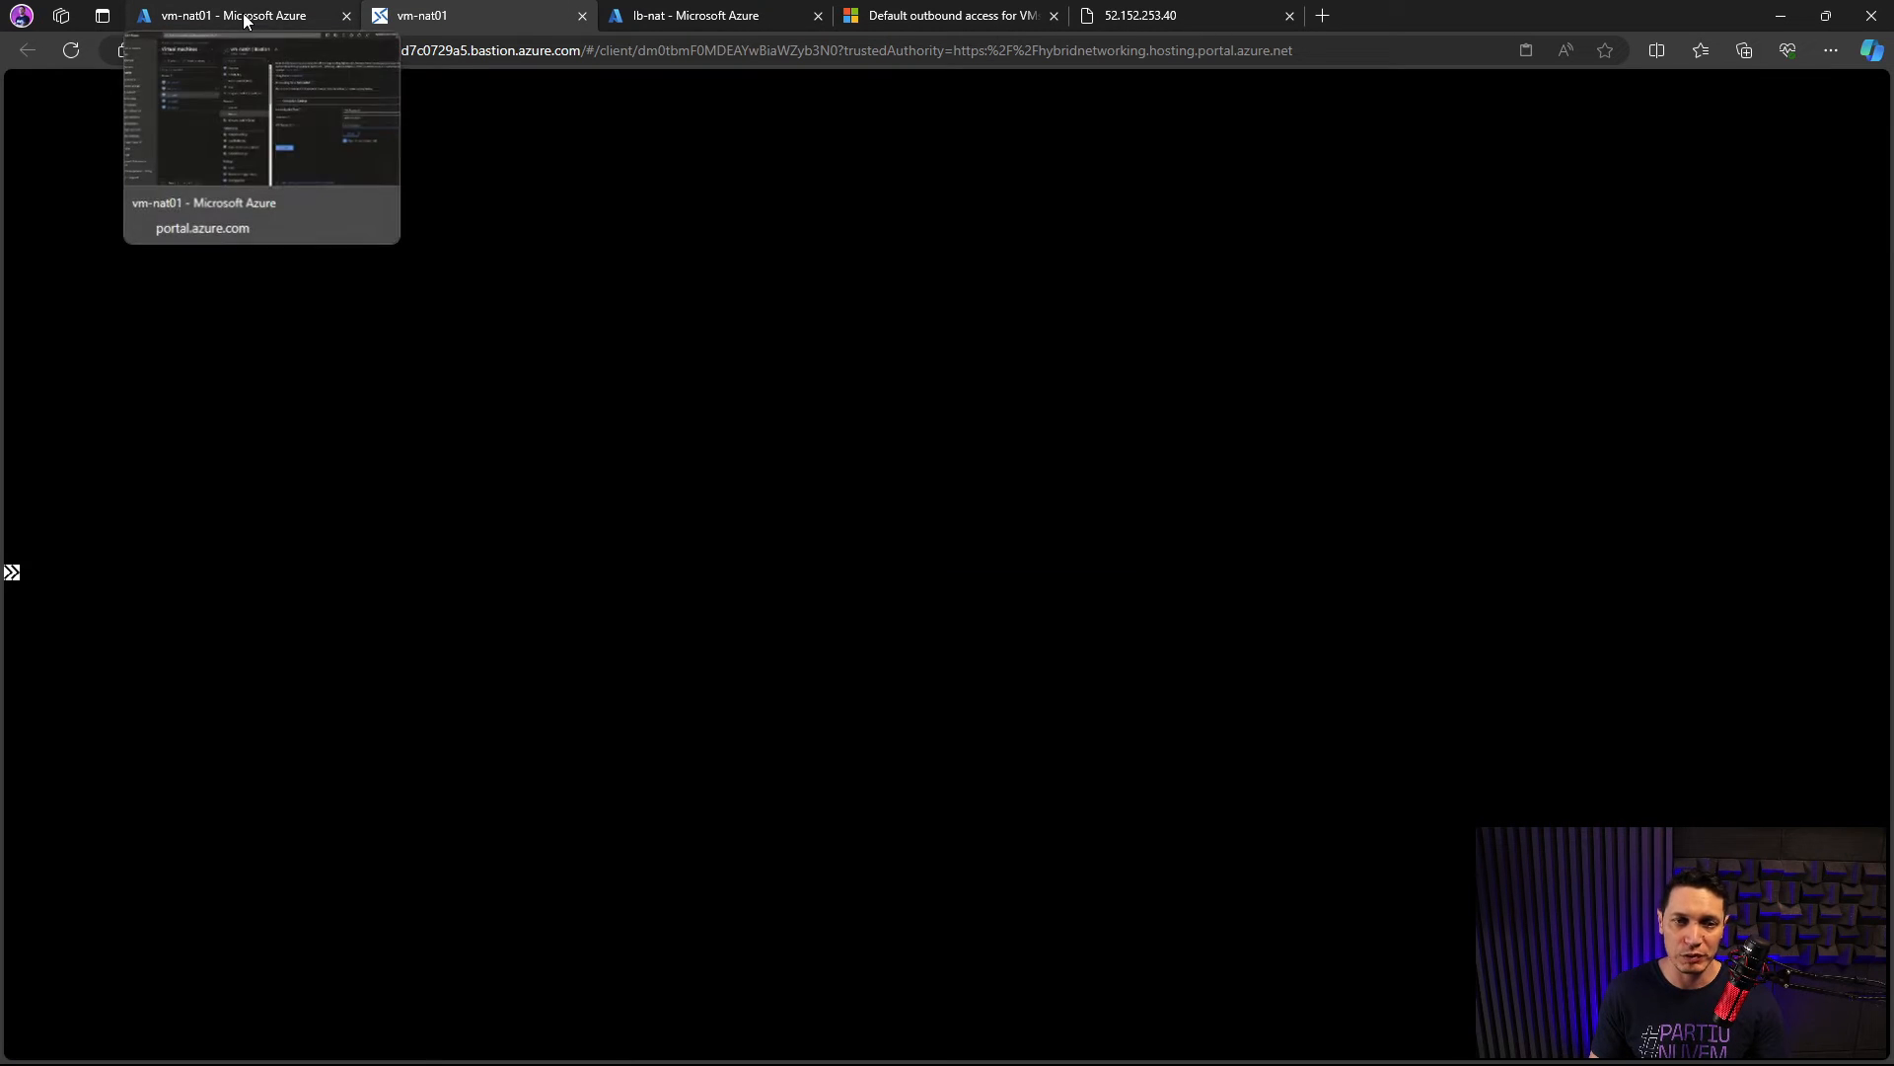
Step: Connect to vm-nat02 through Bastion with the administrator username and the VM password
left_click(244, 18)
left_click(375, 508)
left_click(1485, 611)
type("admin.raphael")
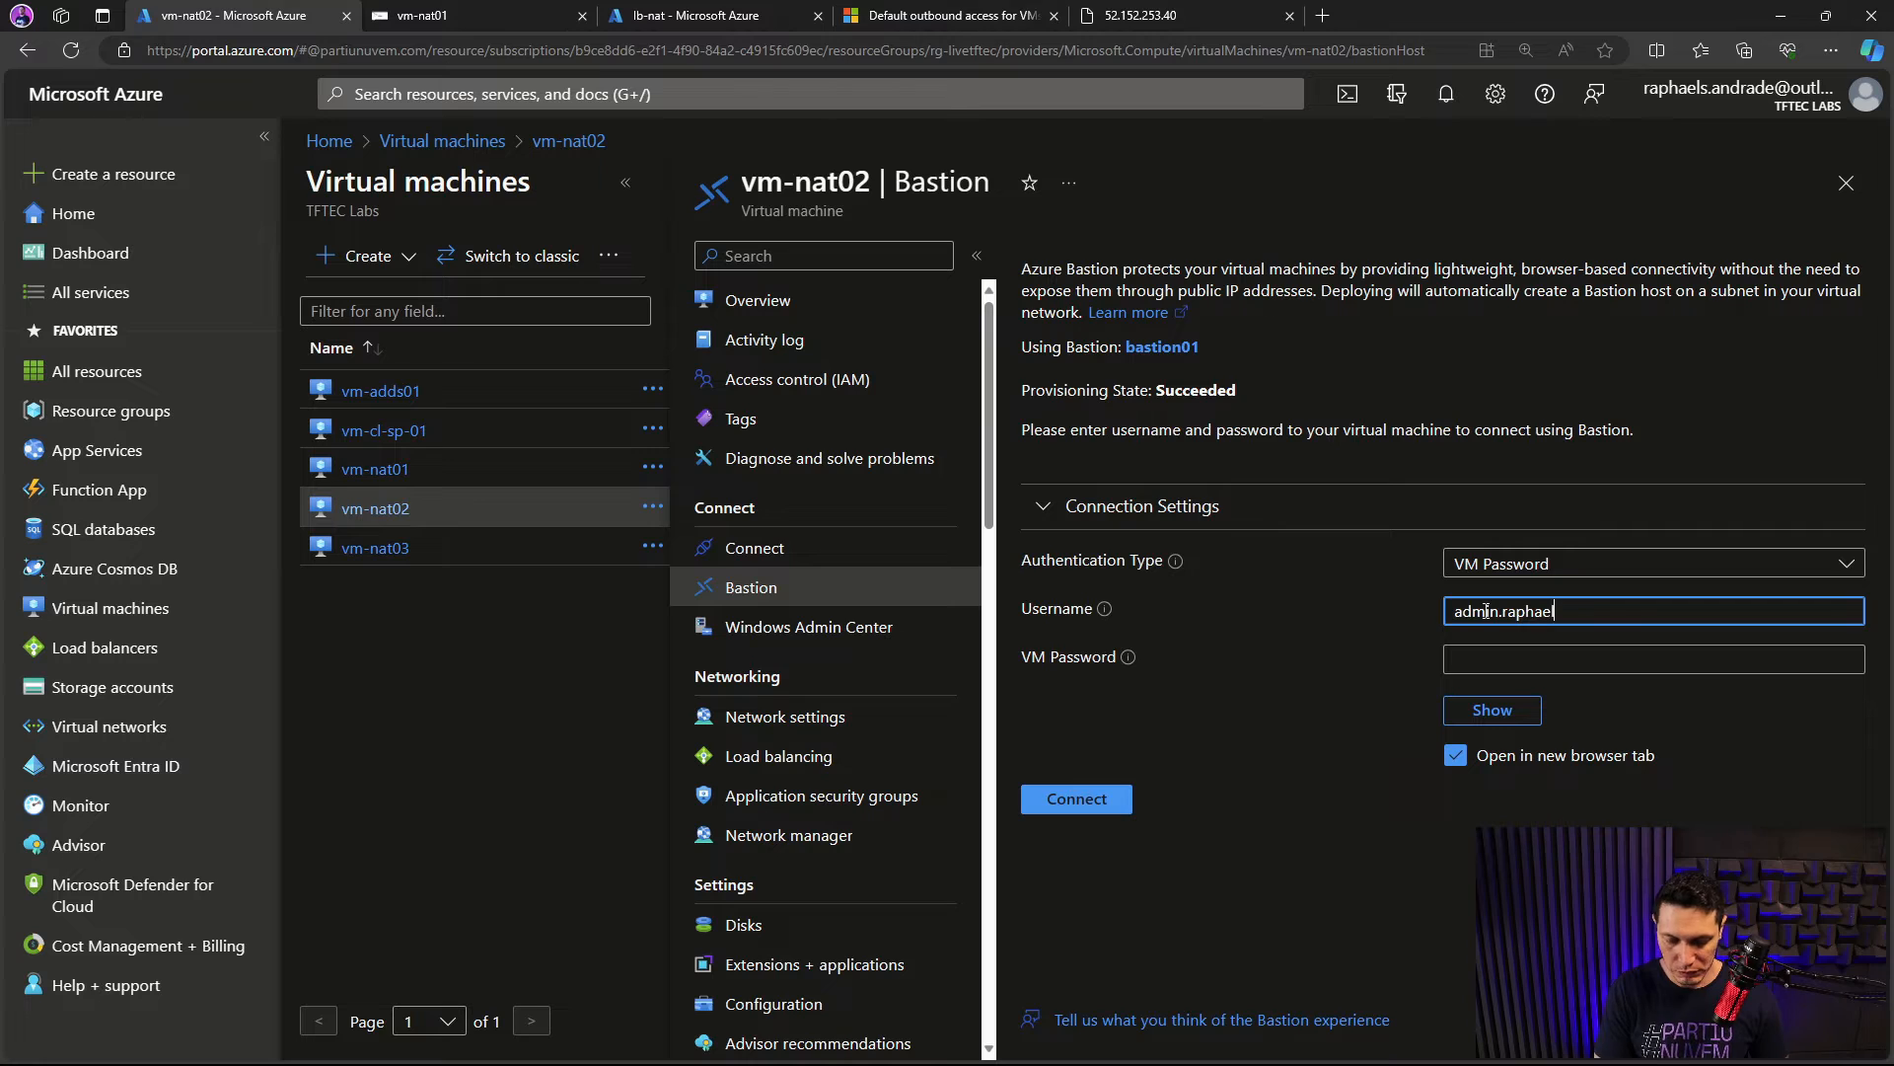
key("Tab")
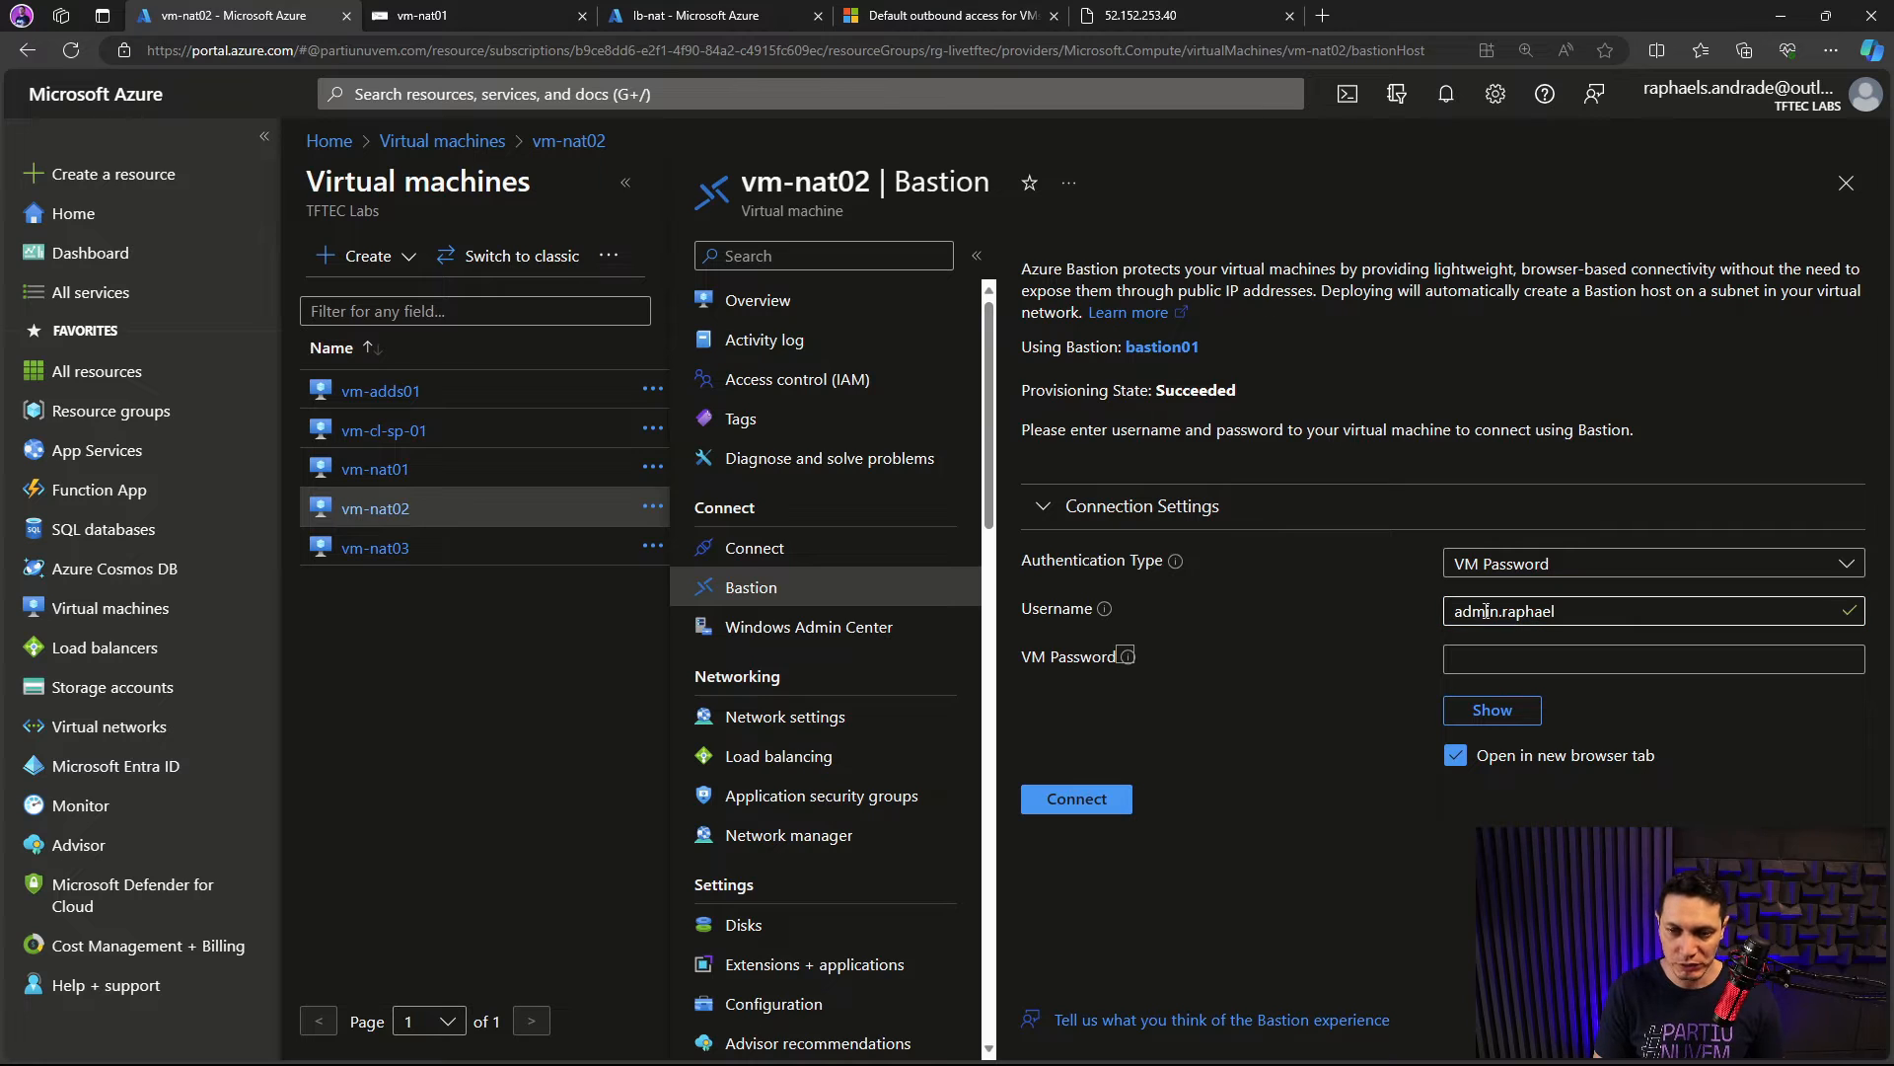
left_click(1495, 660)
type("*******")
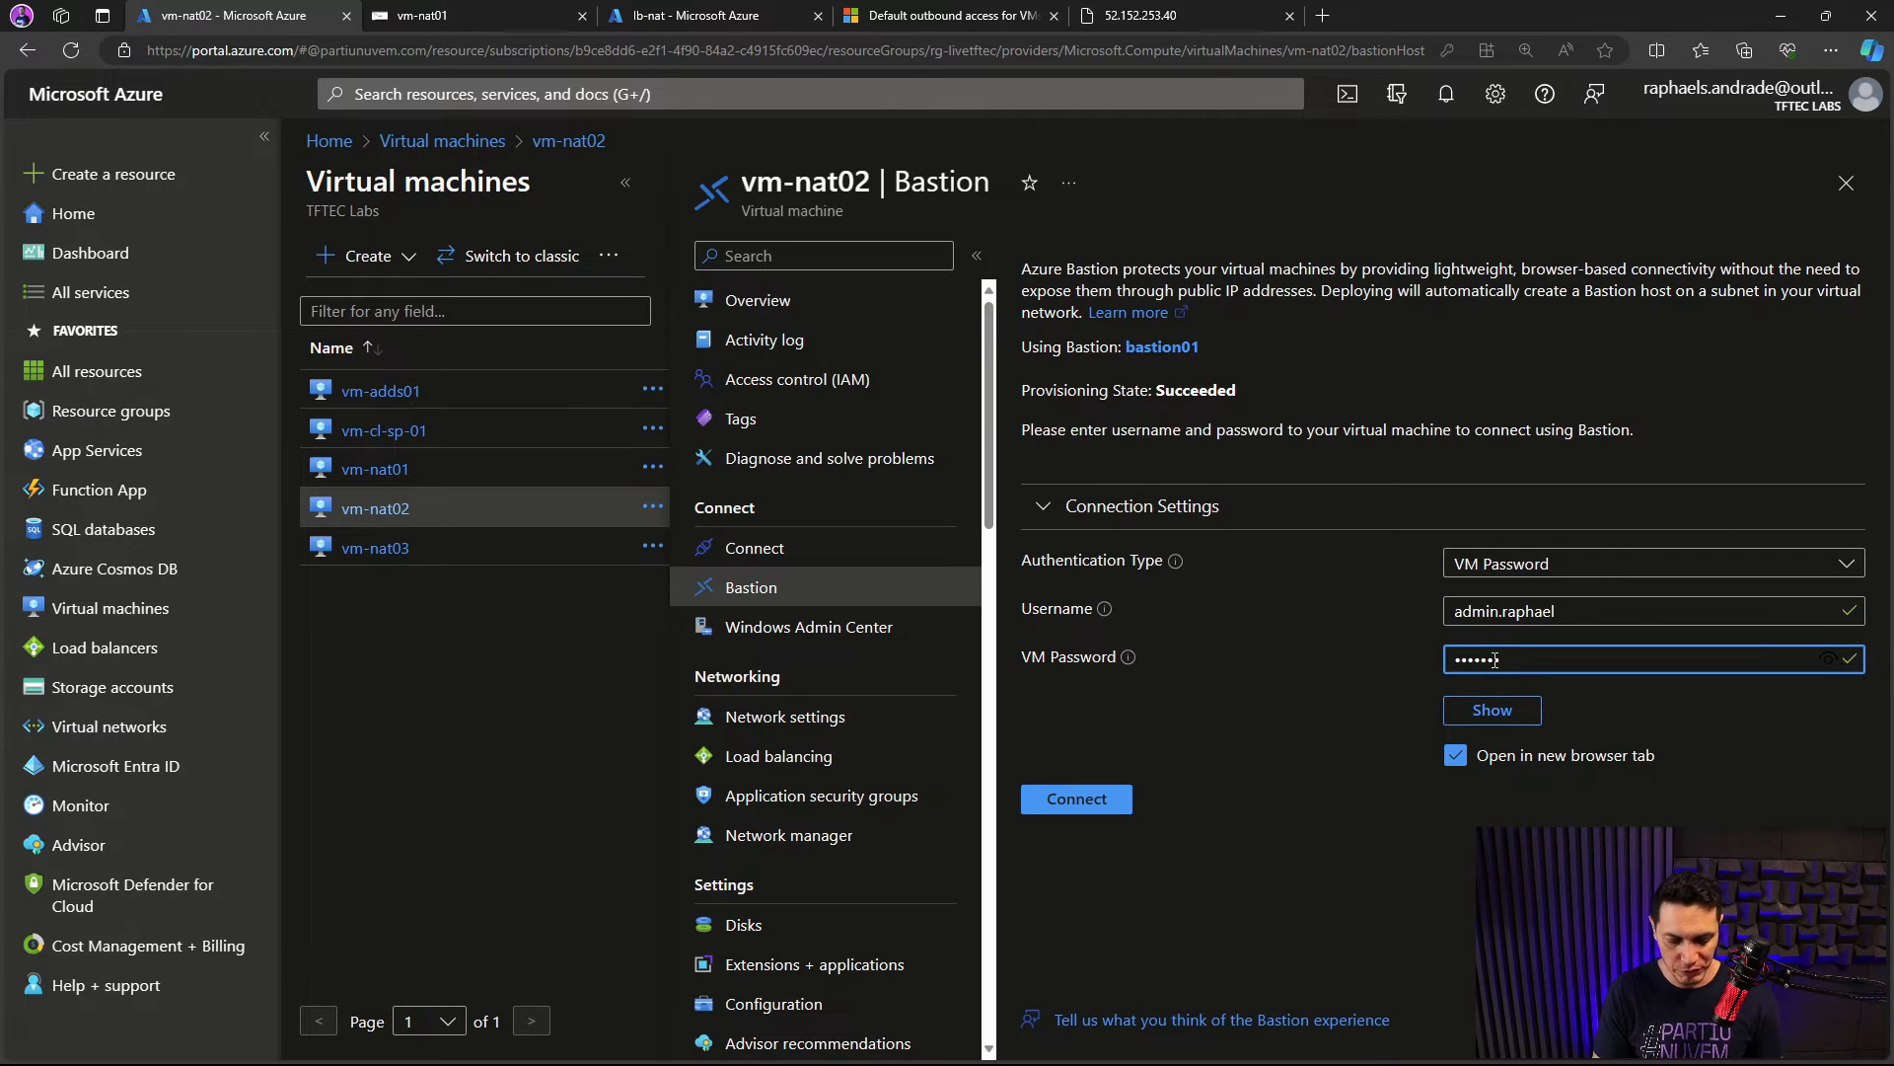
type("******")
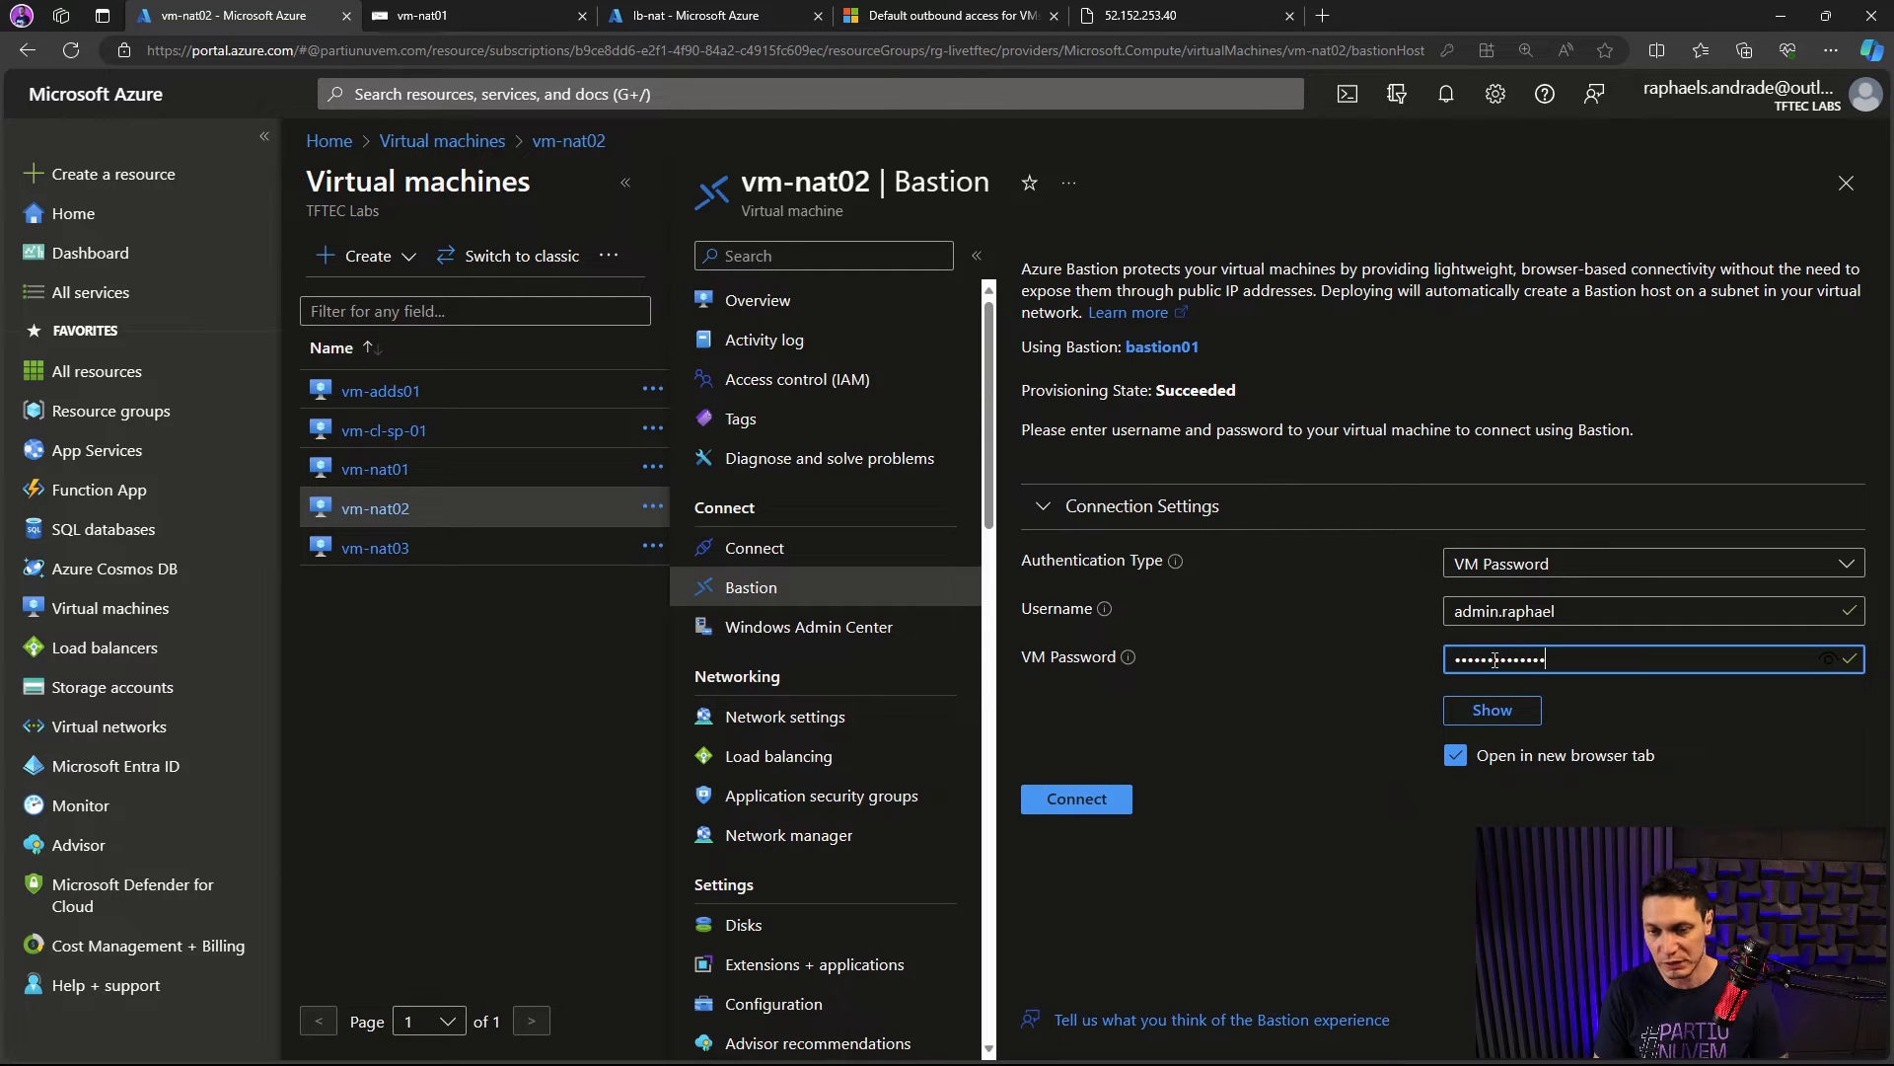
key("Return")
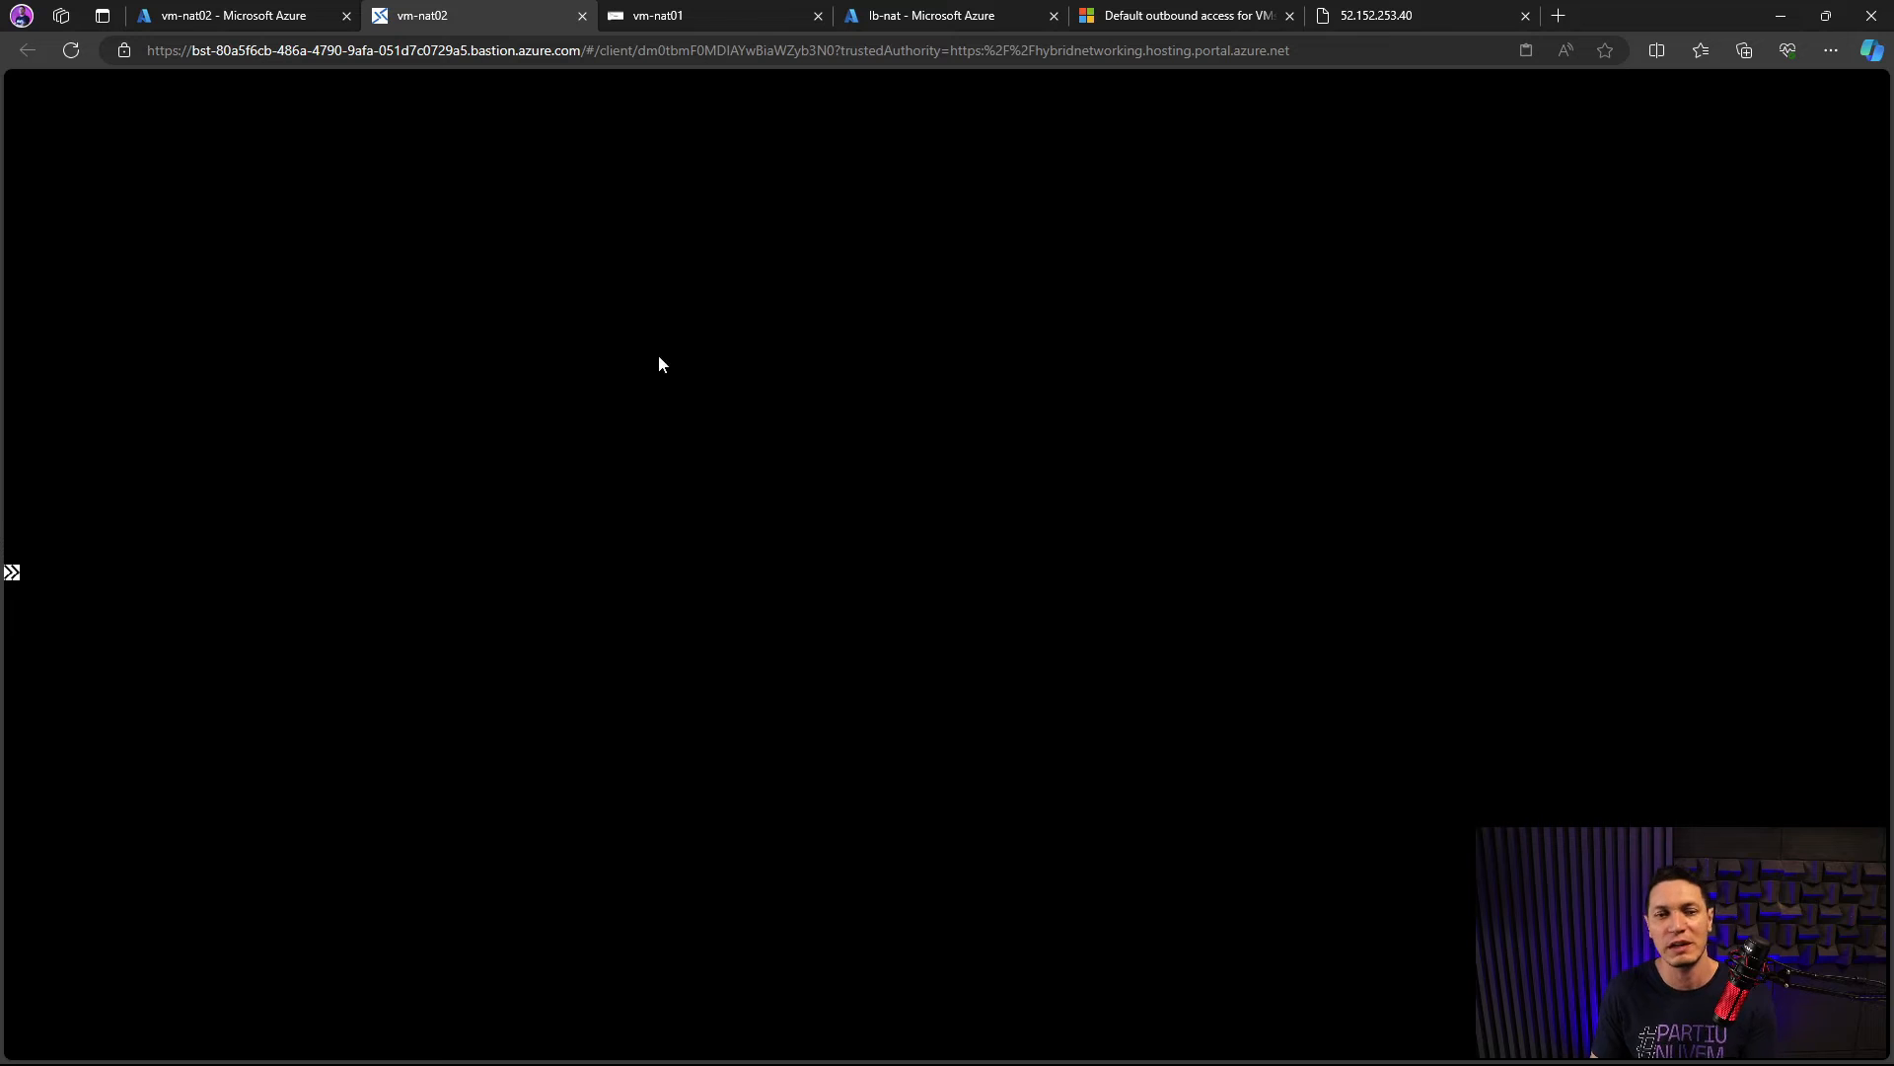
Step: Return to the portal and connect to vm-nat03 through Bastion, entering the VM password
left_click(195, 13)
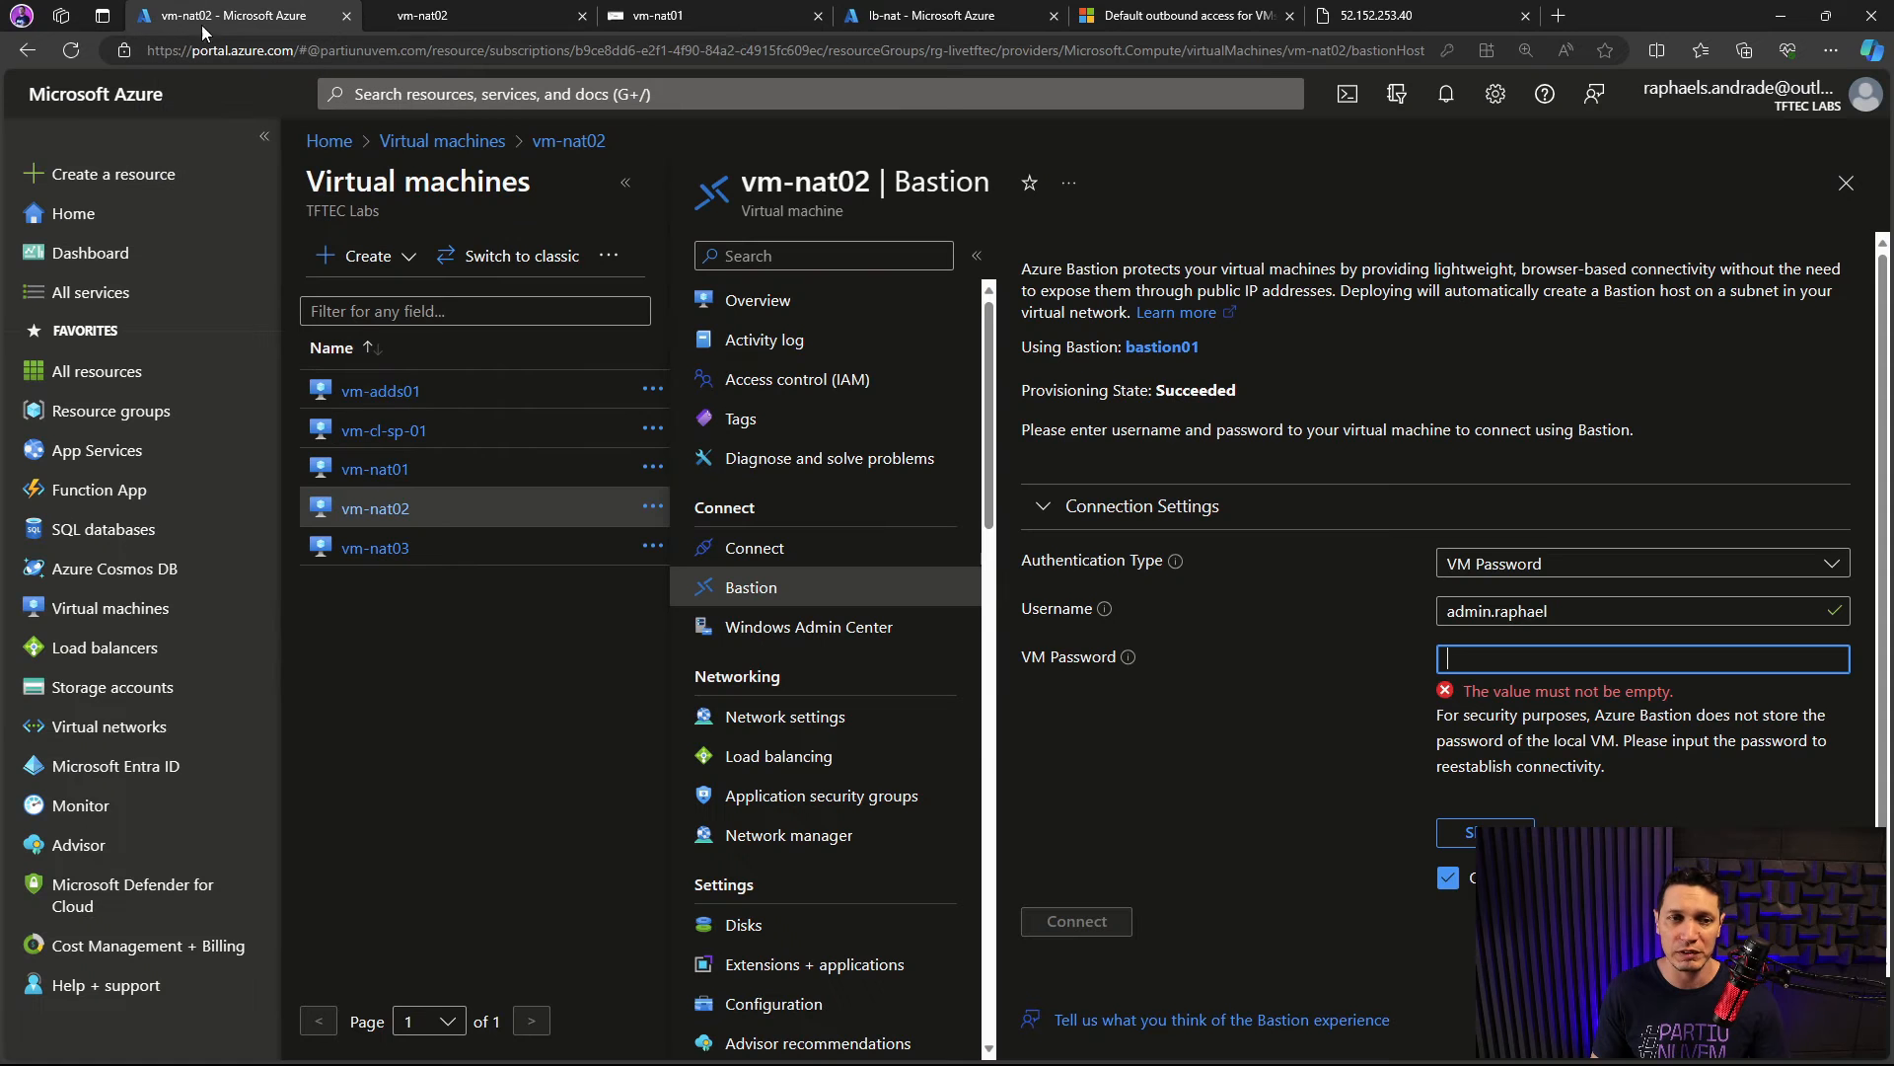
left_click(400, 548)
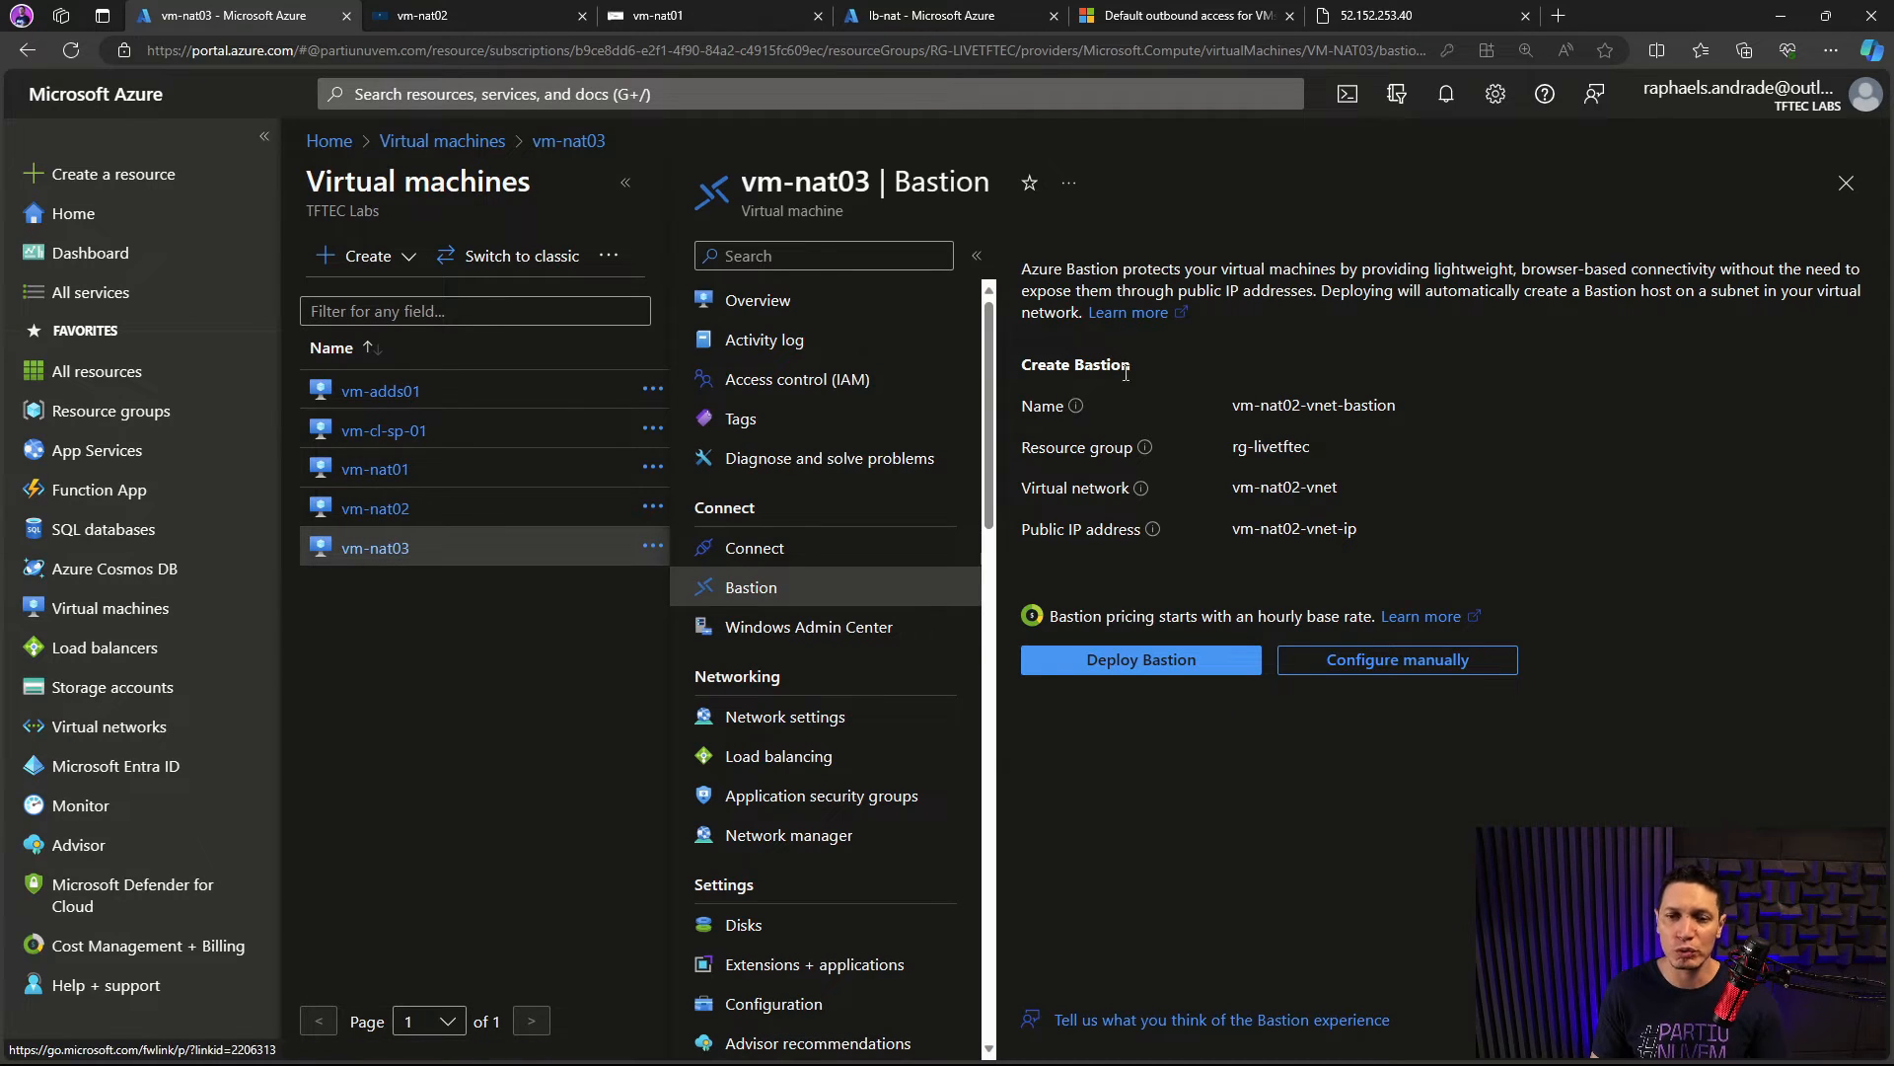
left_click(758, 300)
left_click(1139, 257)
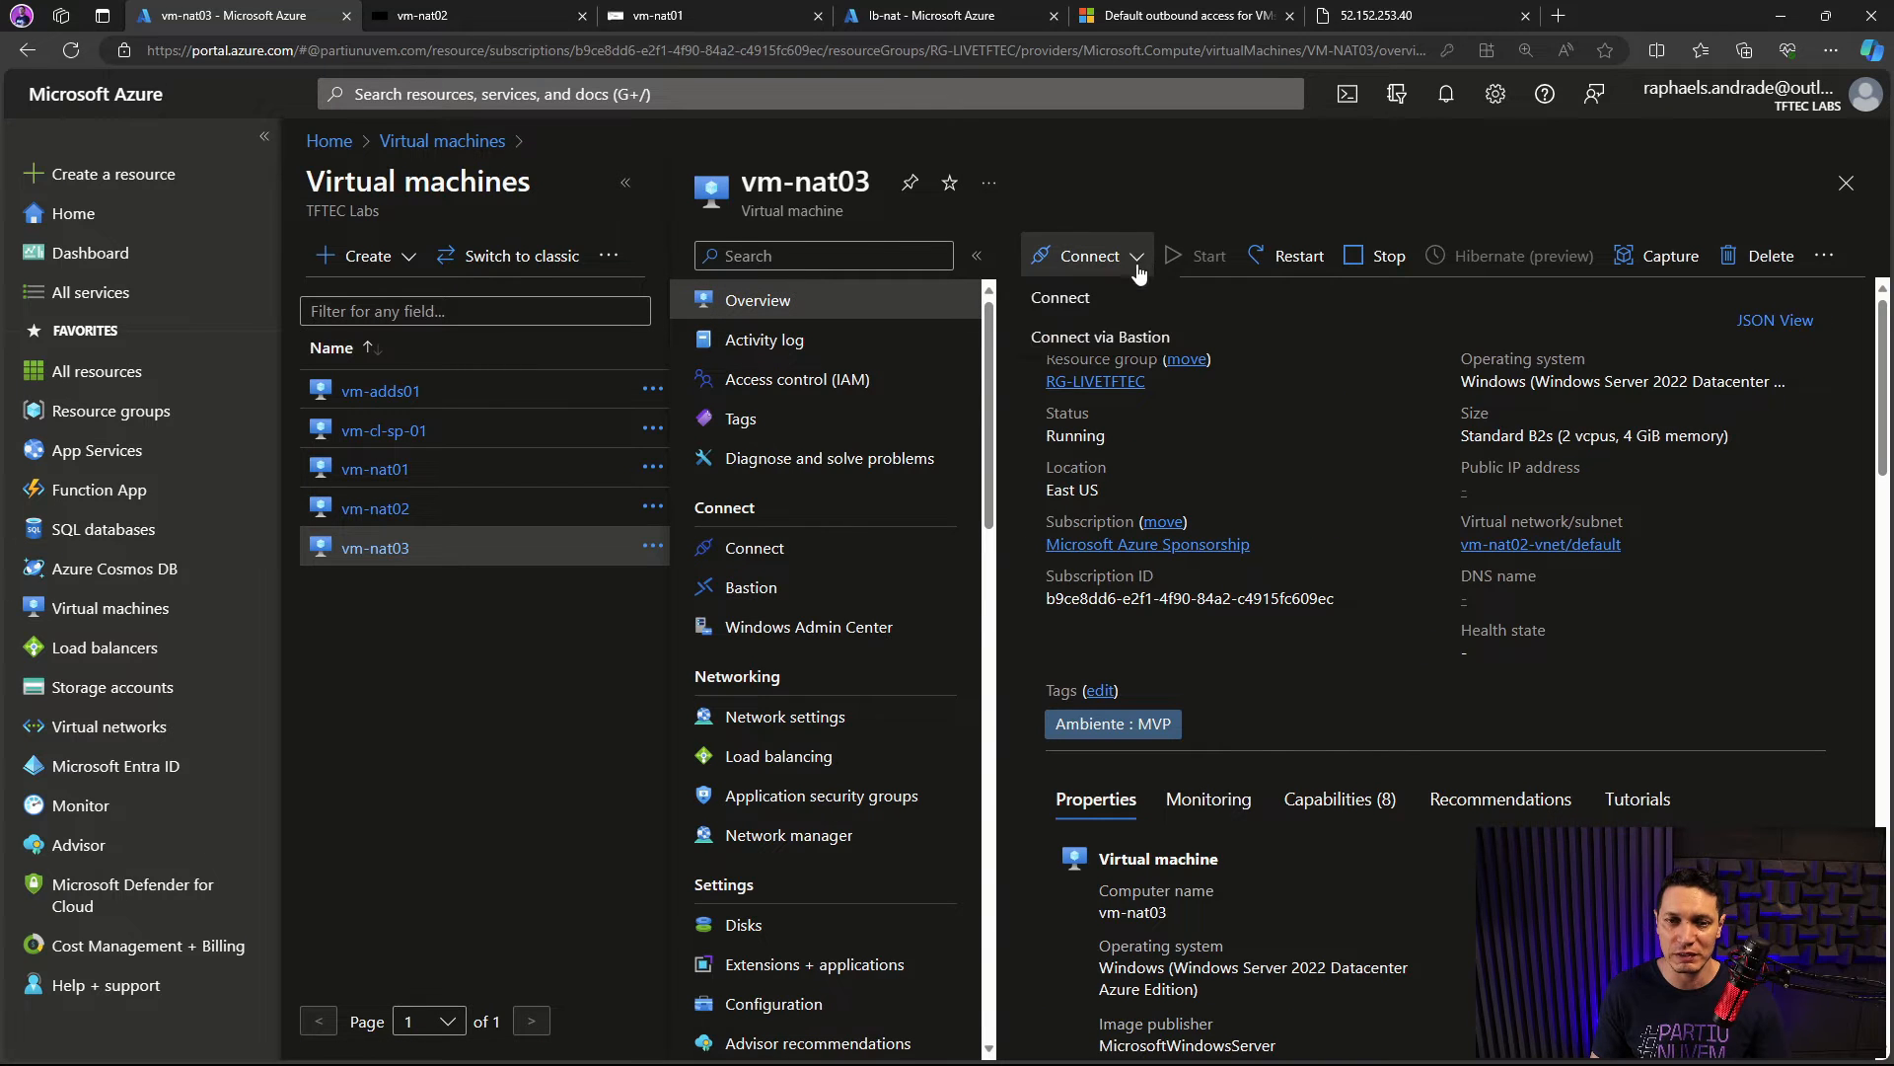
left_click(1100, 336)
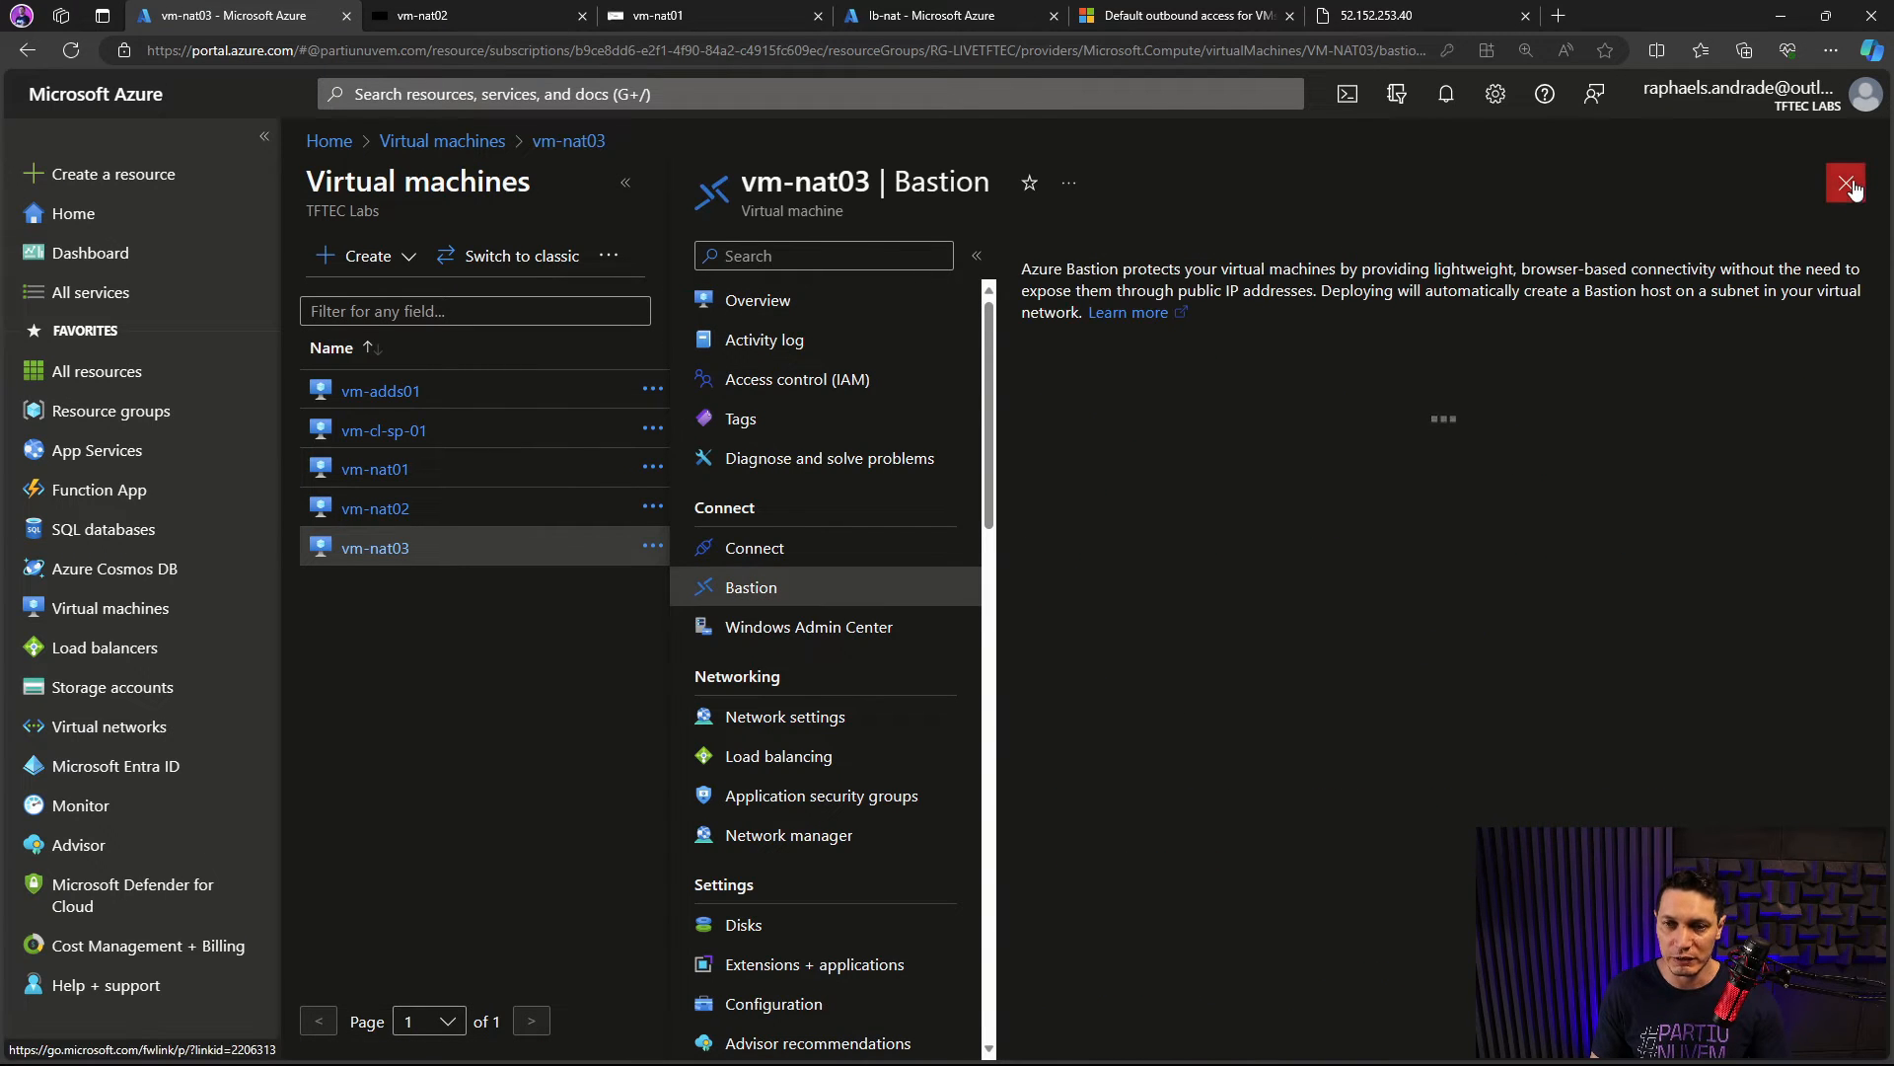
left_click(1549, 657)
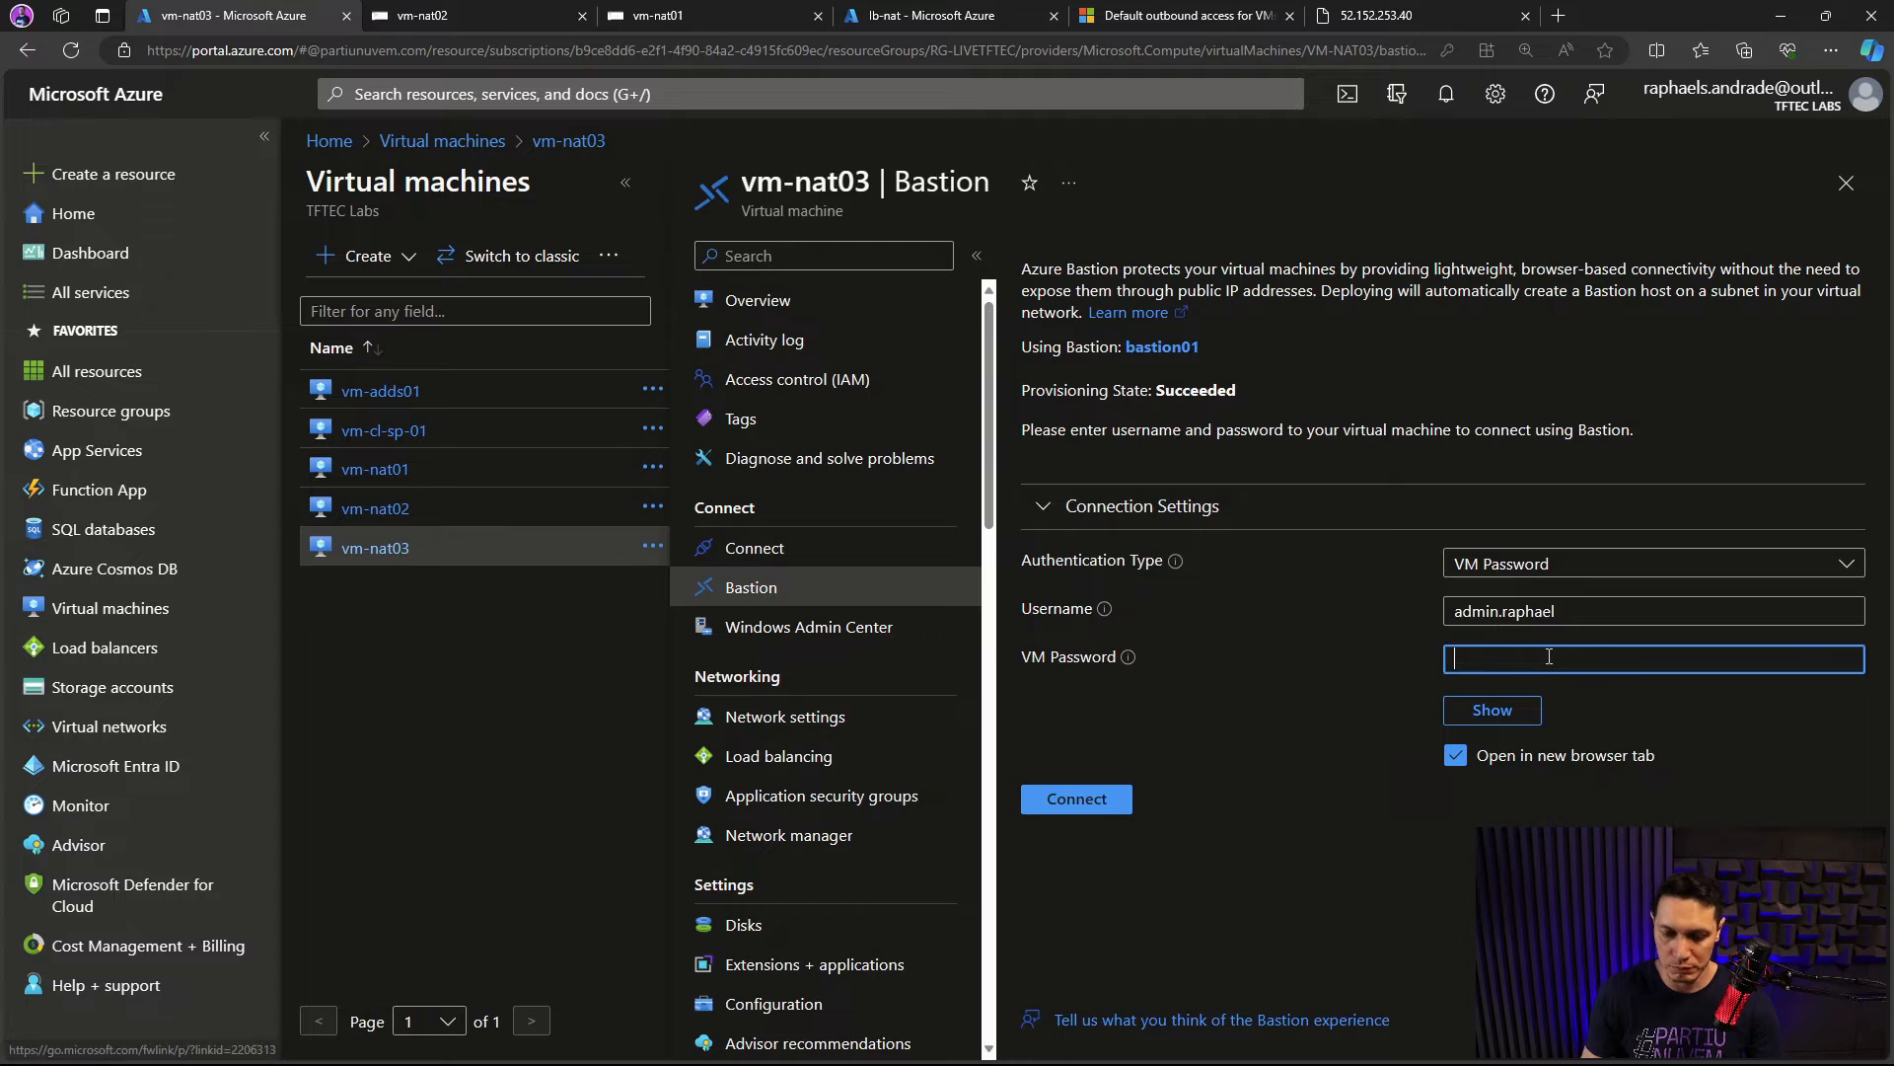
type("•••••••••••••••")
key("Return")
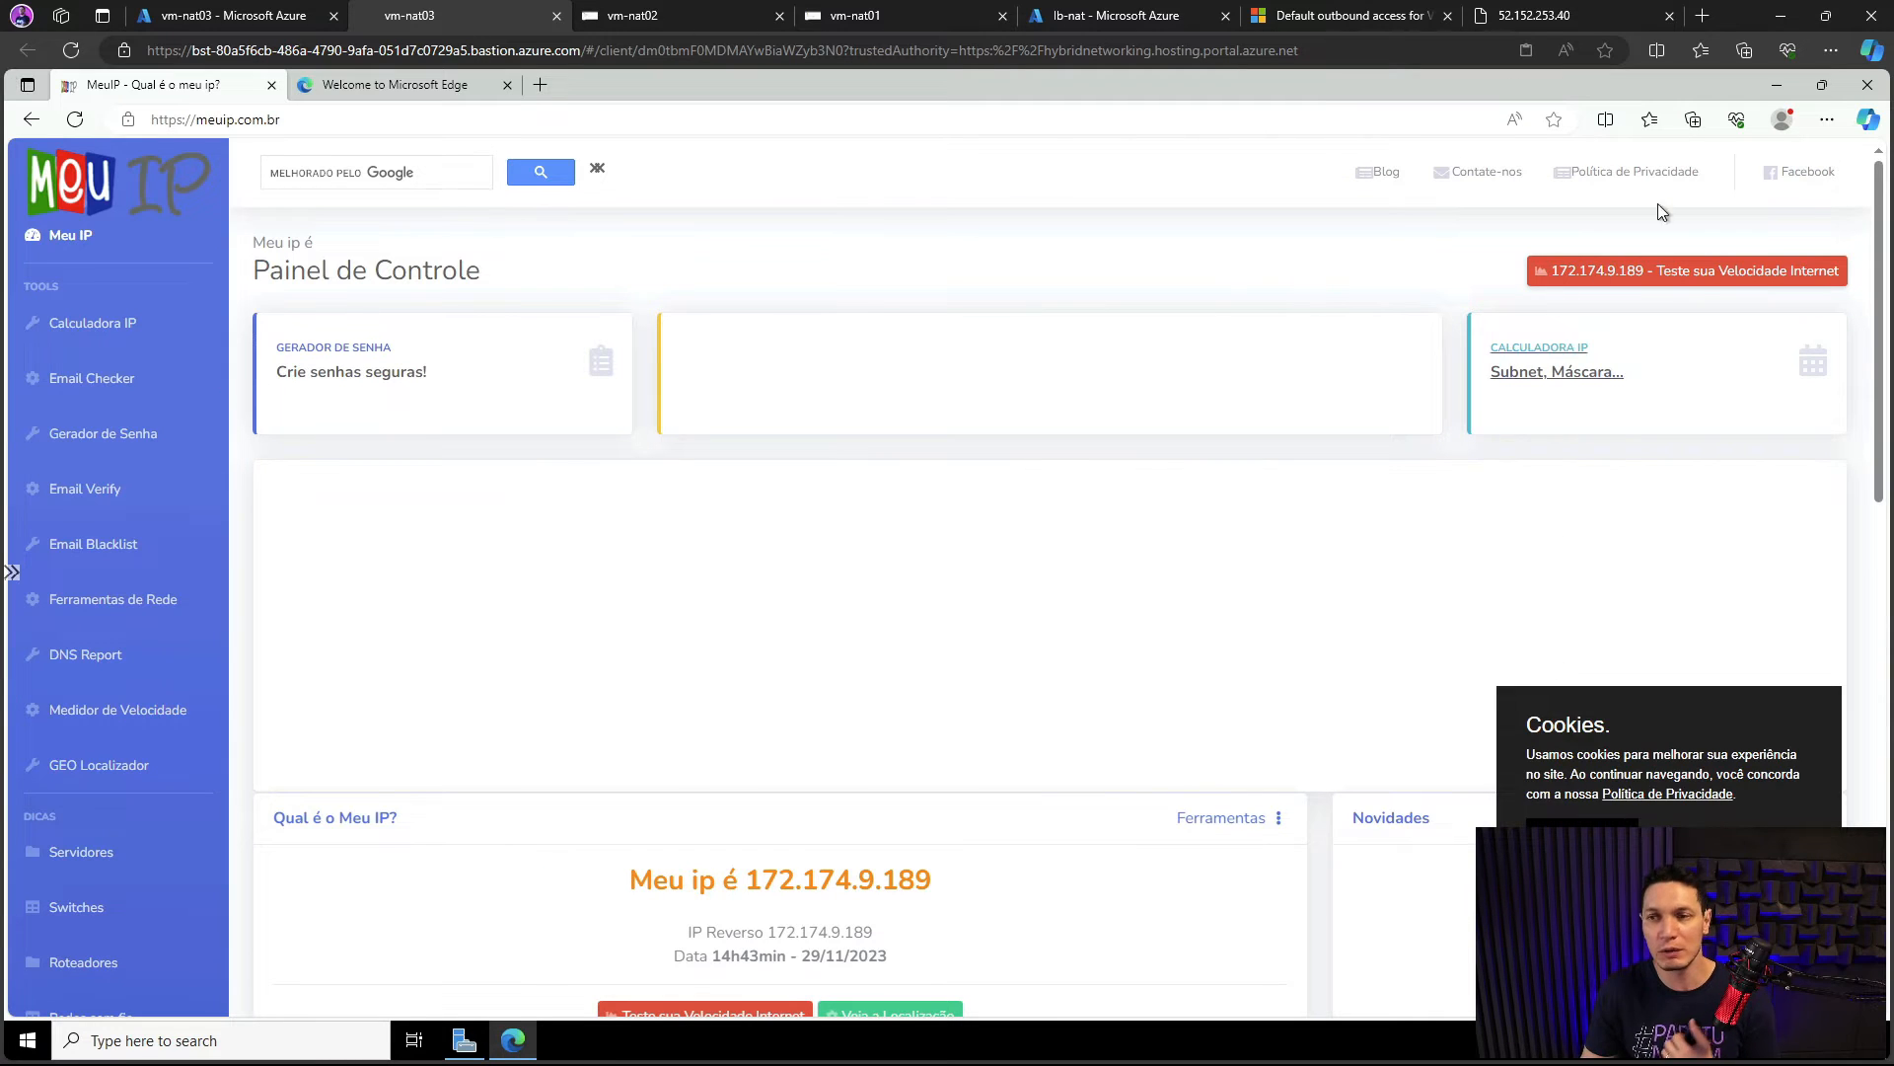
Step: Close the browser in the vm-nat03 session, switch to the vm-nat01 session and load google.com in Microsoft Edge there
left_click(1867, 84)
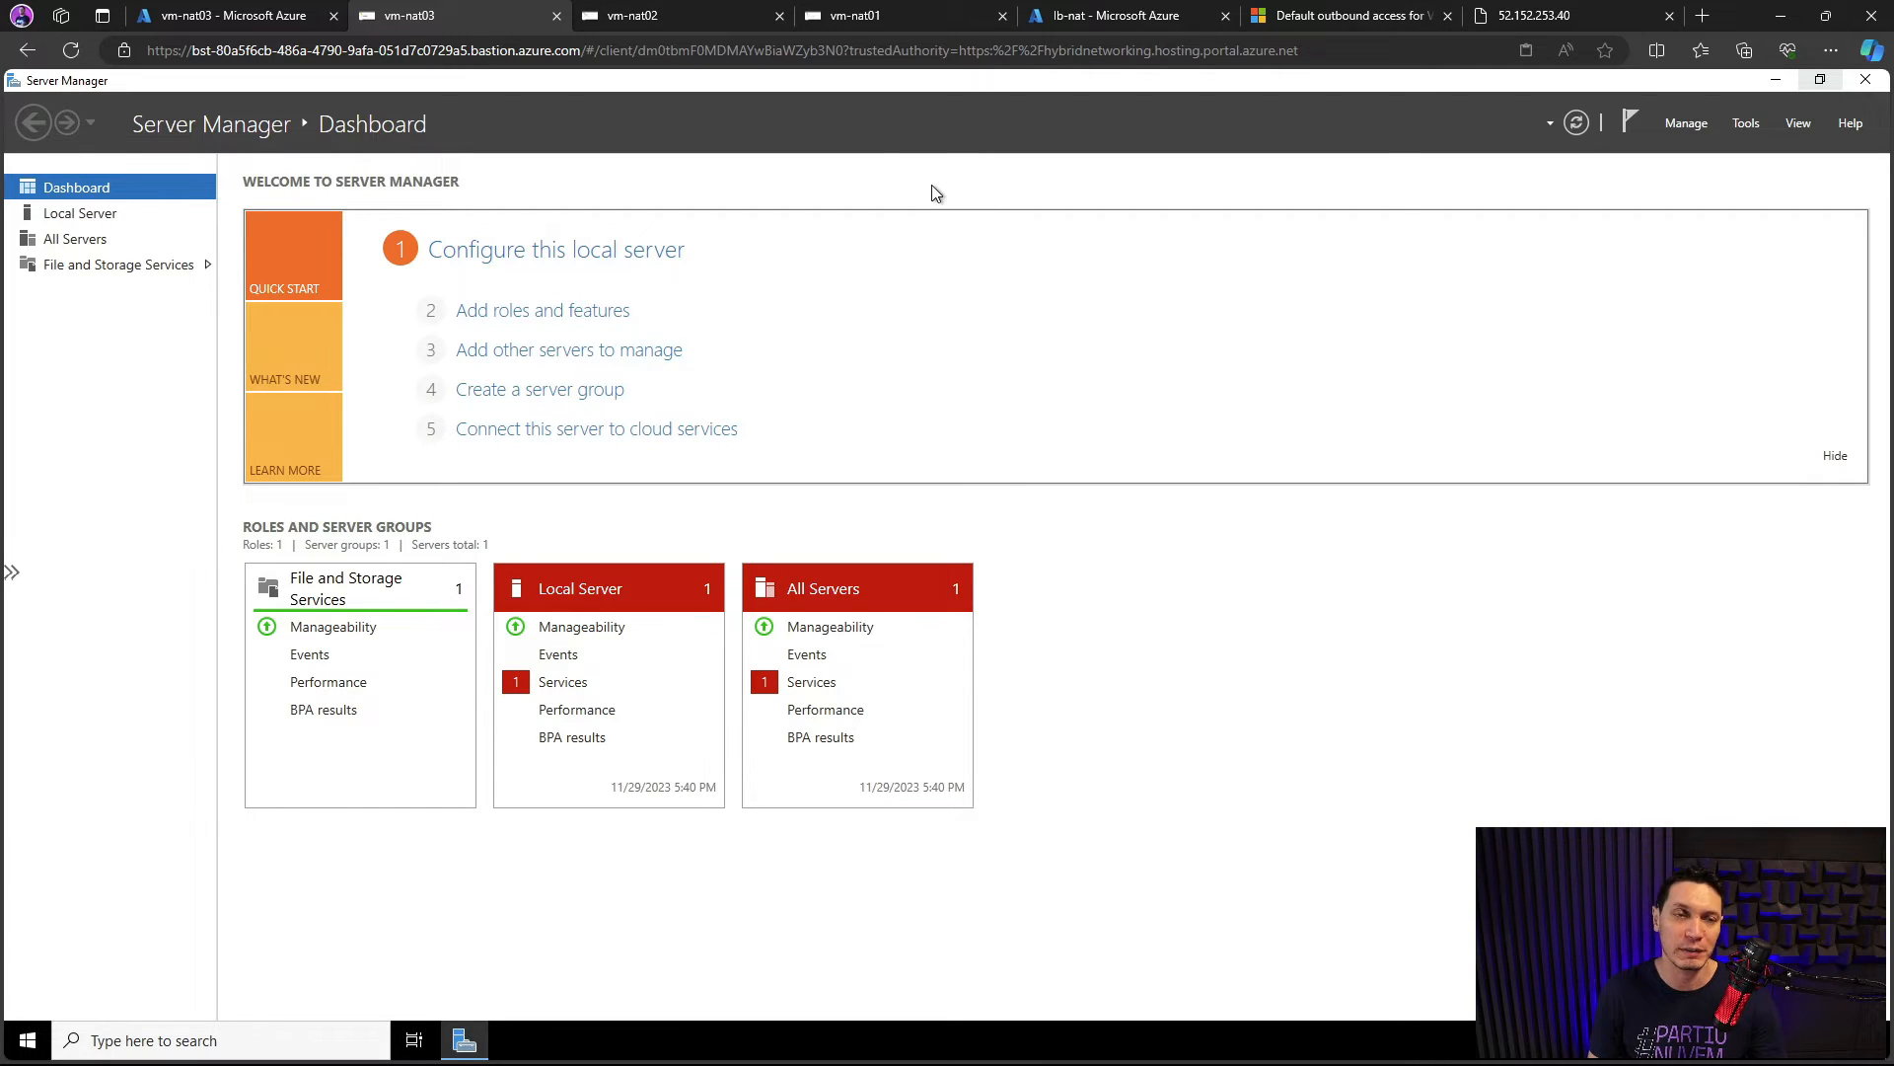
left_click(867, 25)
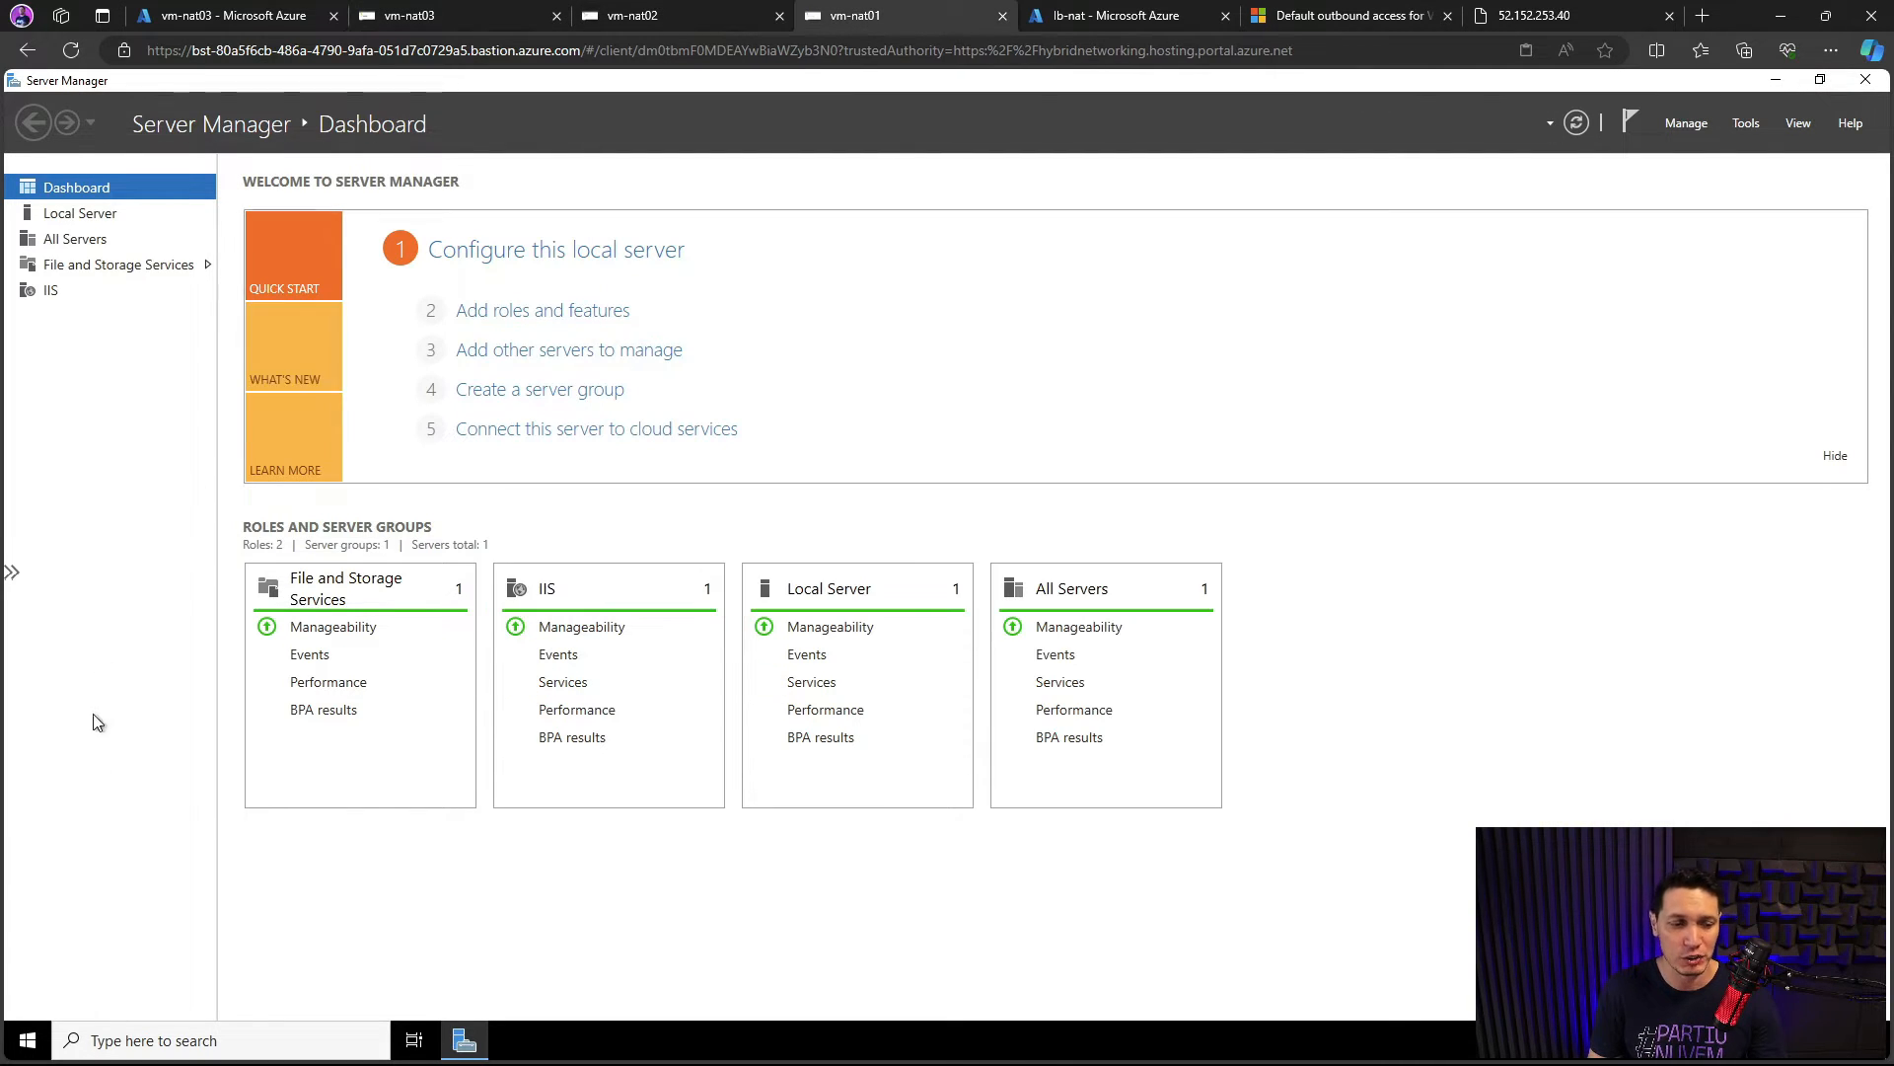
left_click(26, 1040)
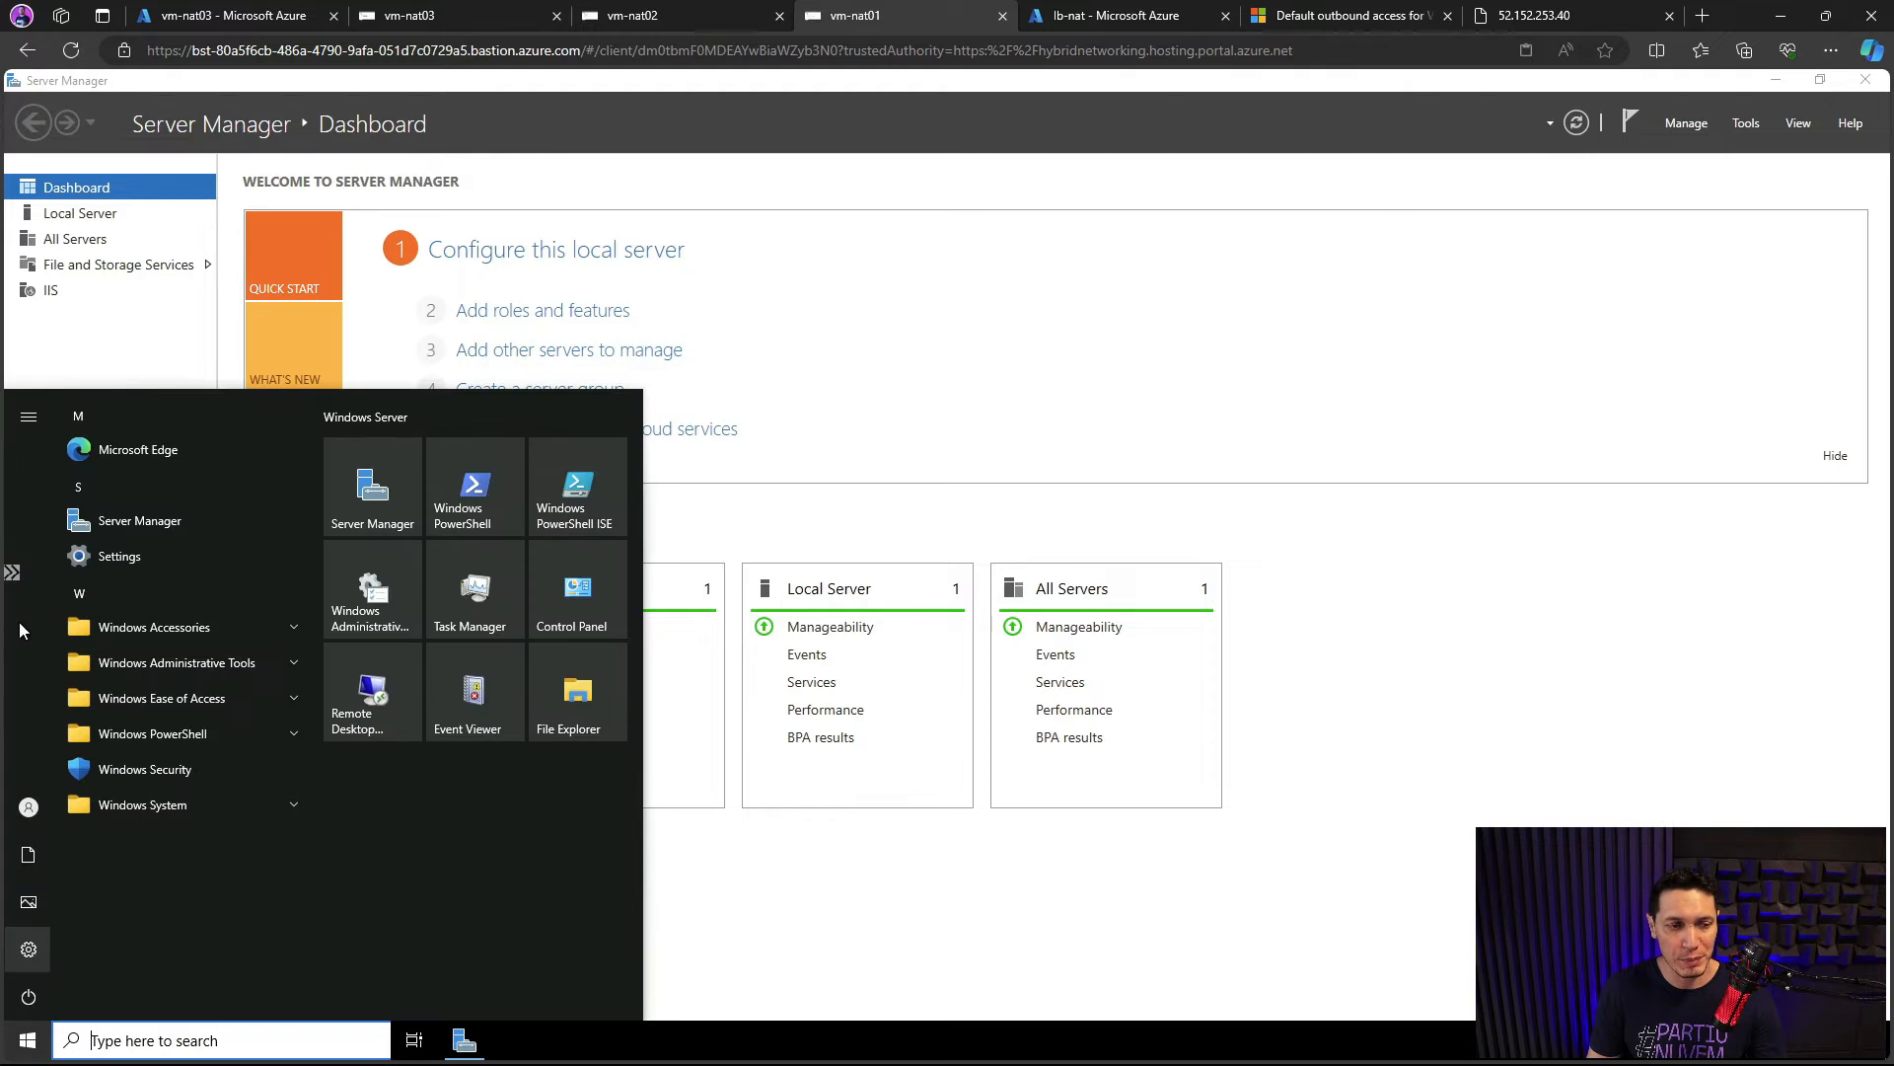
left_click(127, 454)
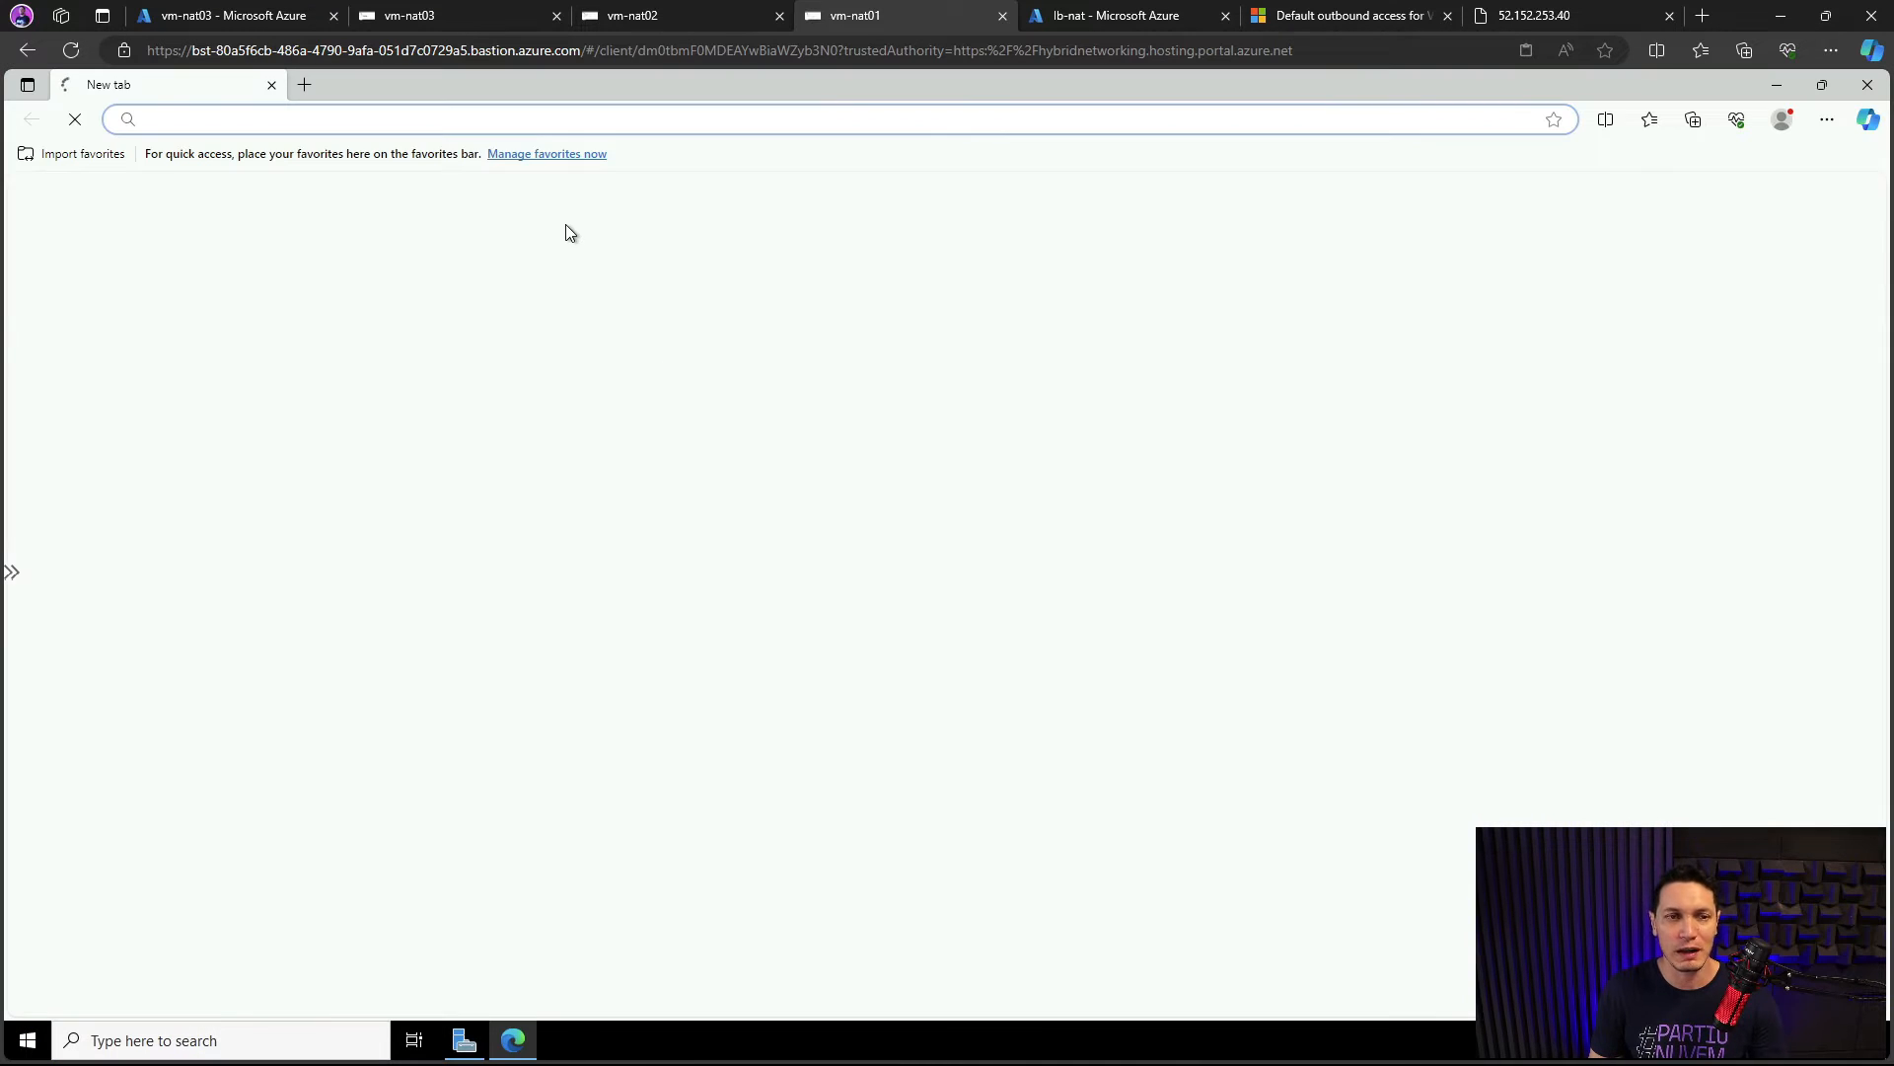
left_click(563, 115)
type("google.com")
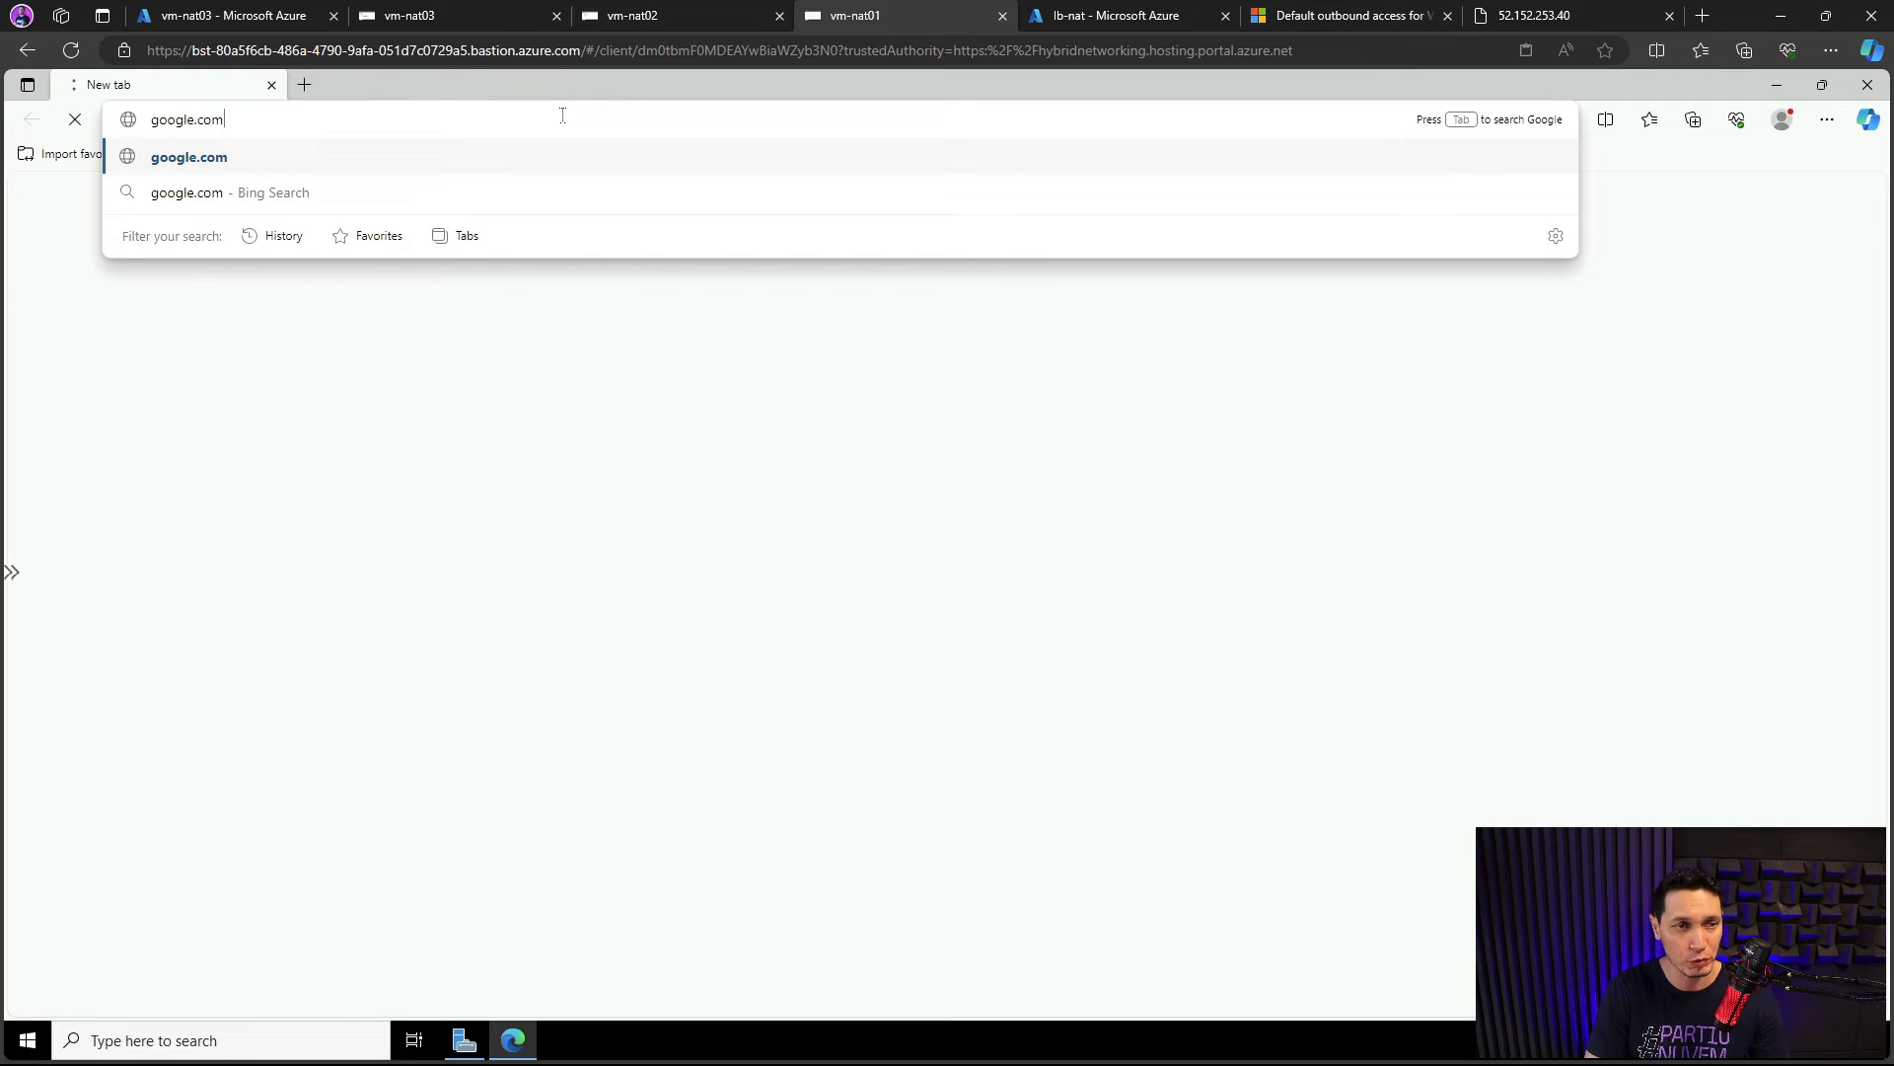
key("Return")
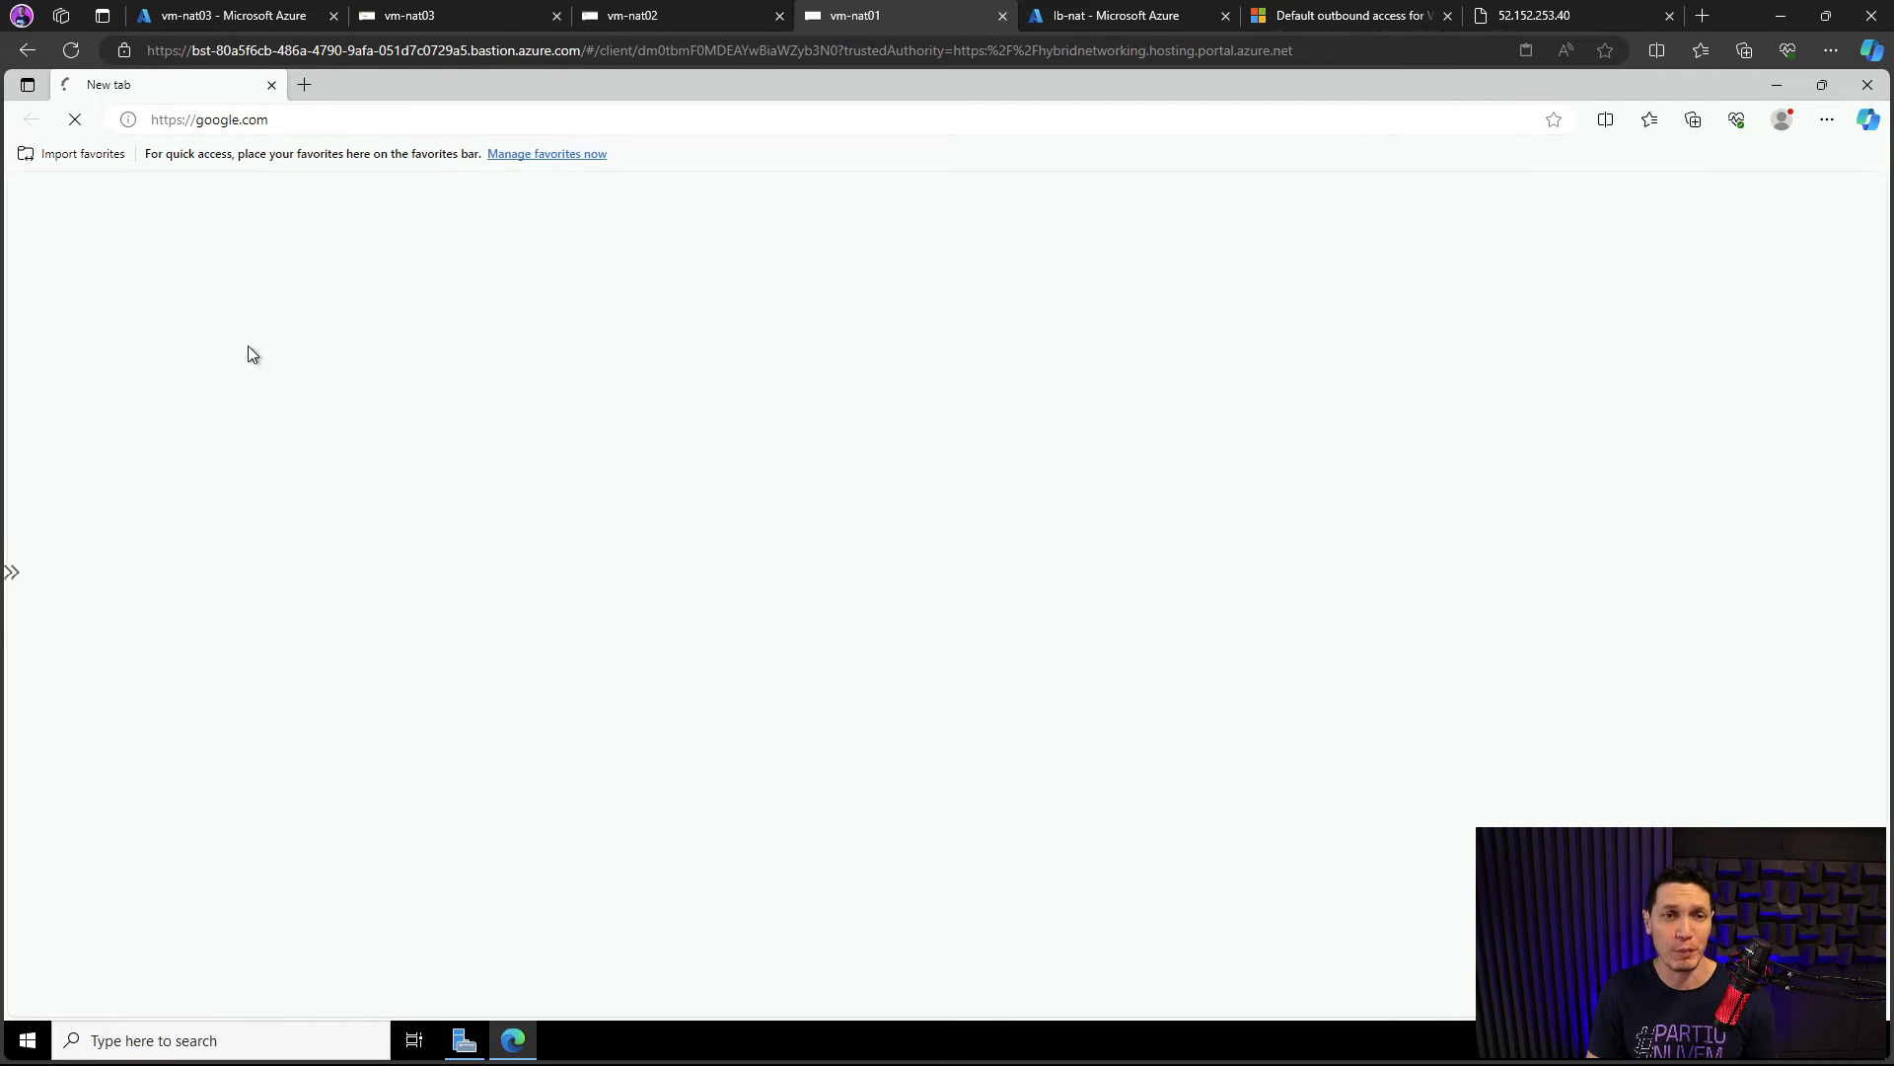
Step: Switch to the vm-nat02 session, open Microsoft Edge there and load google.com
left_click(632, 16)
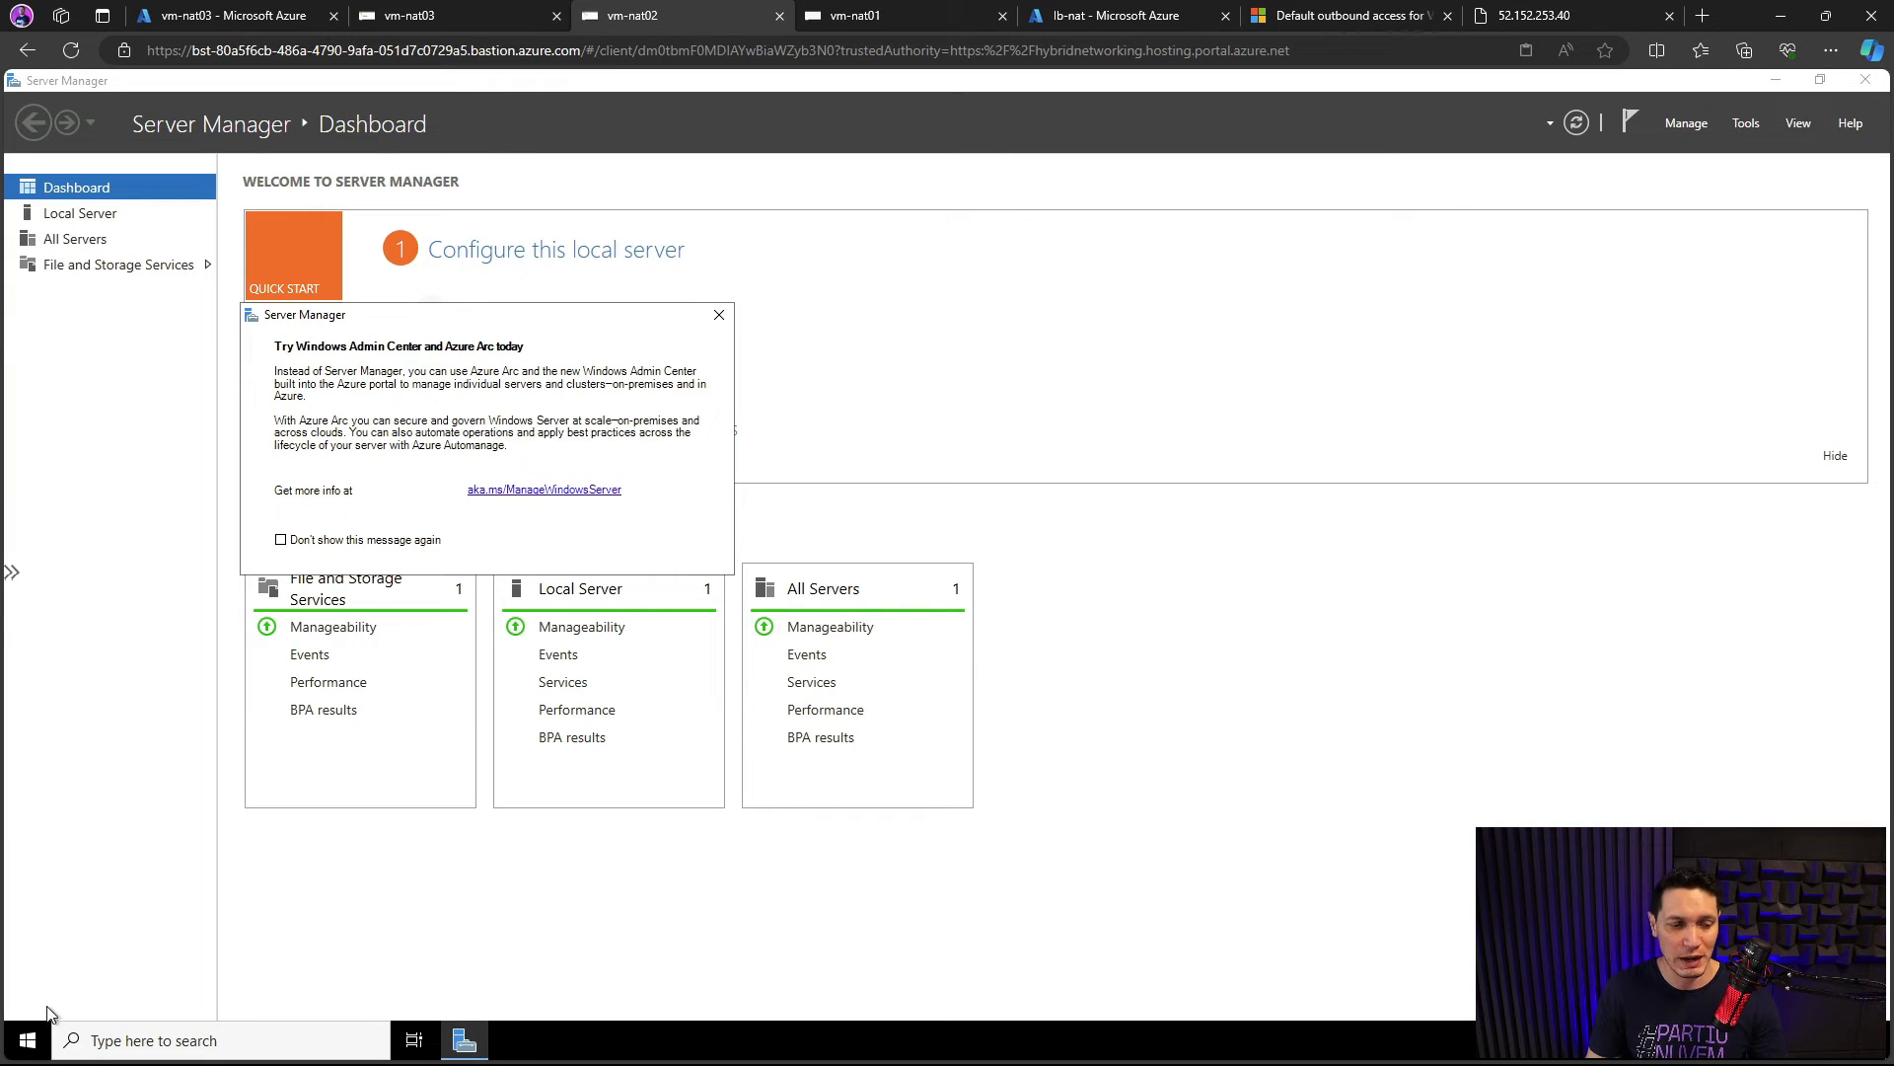
left_click(28, 1040)
left_click(128, 450)
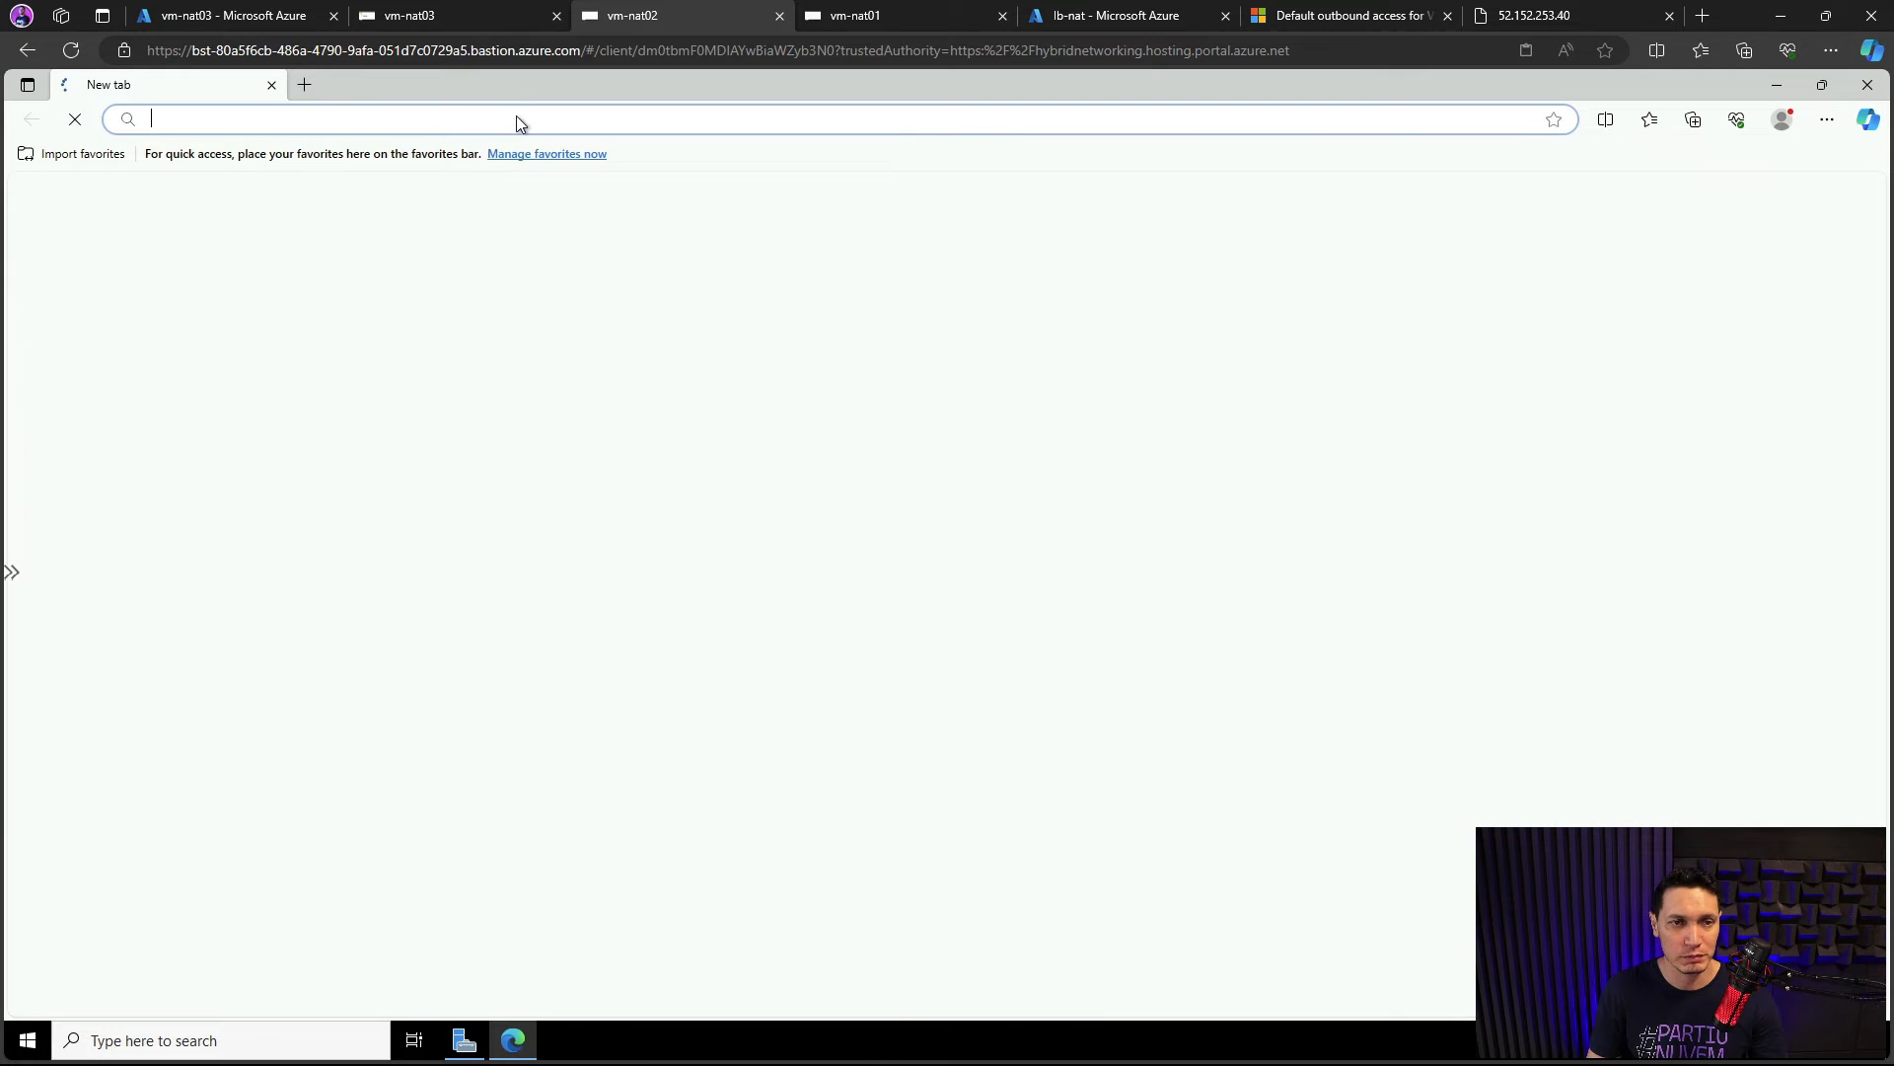
type("g")
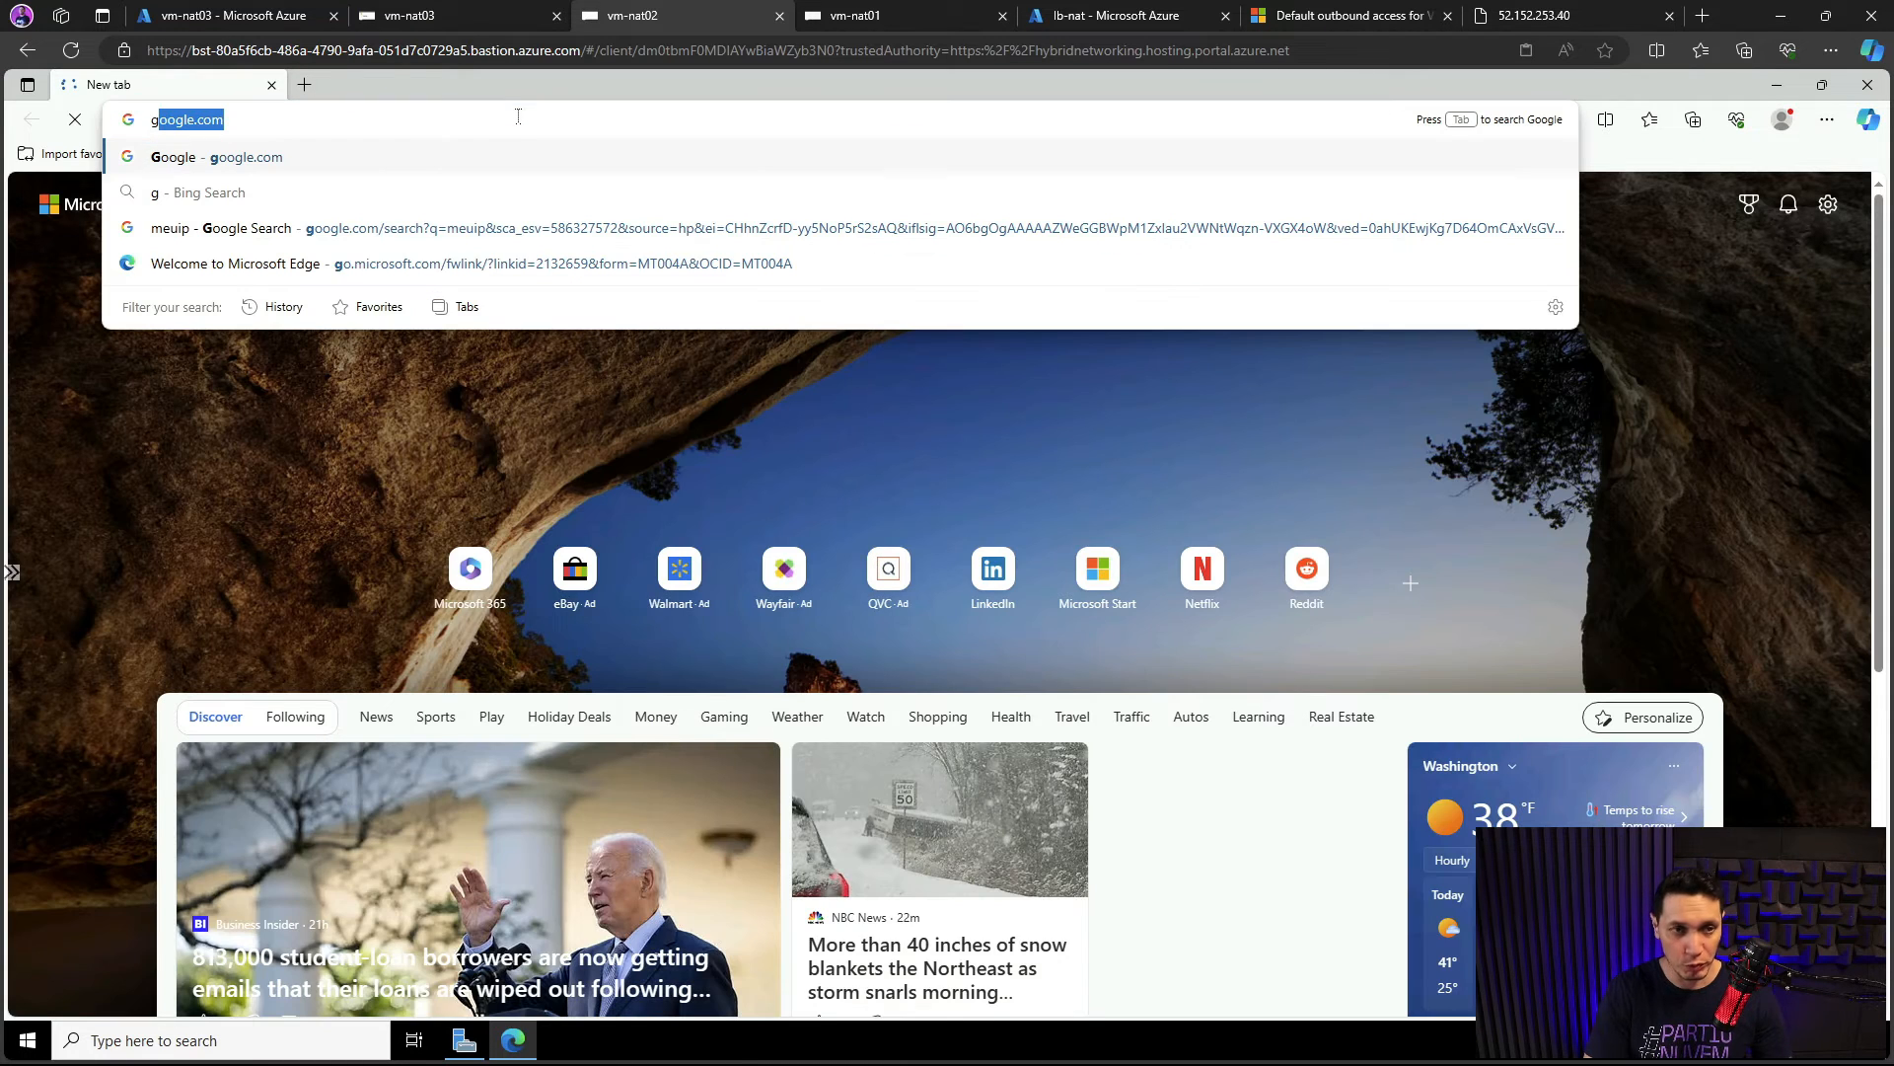
type("oogle")
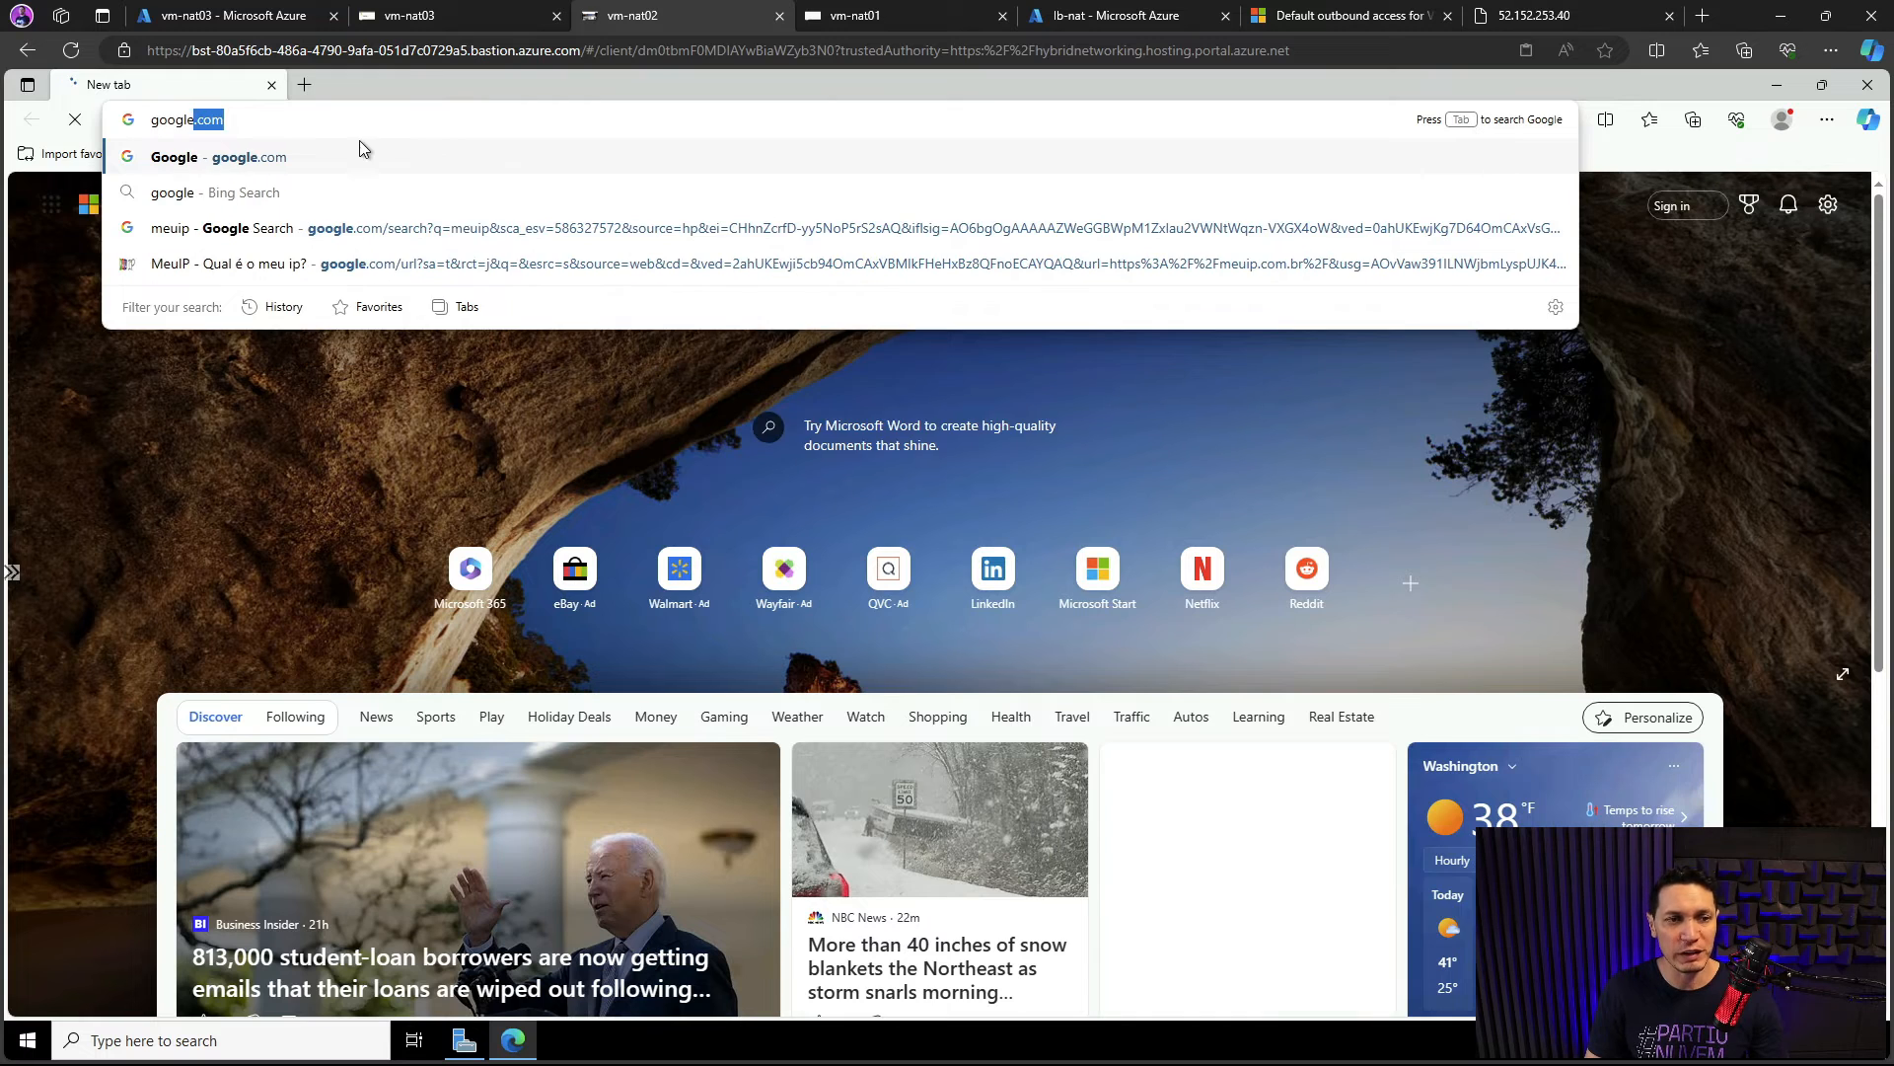
key("Return")
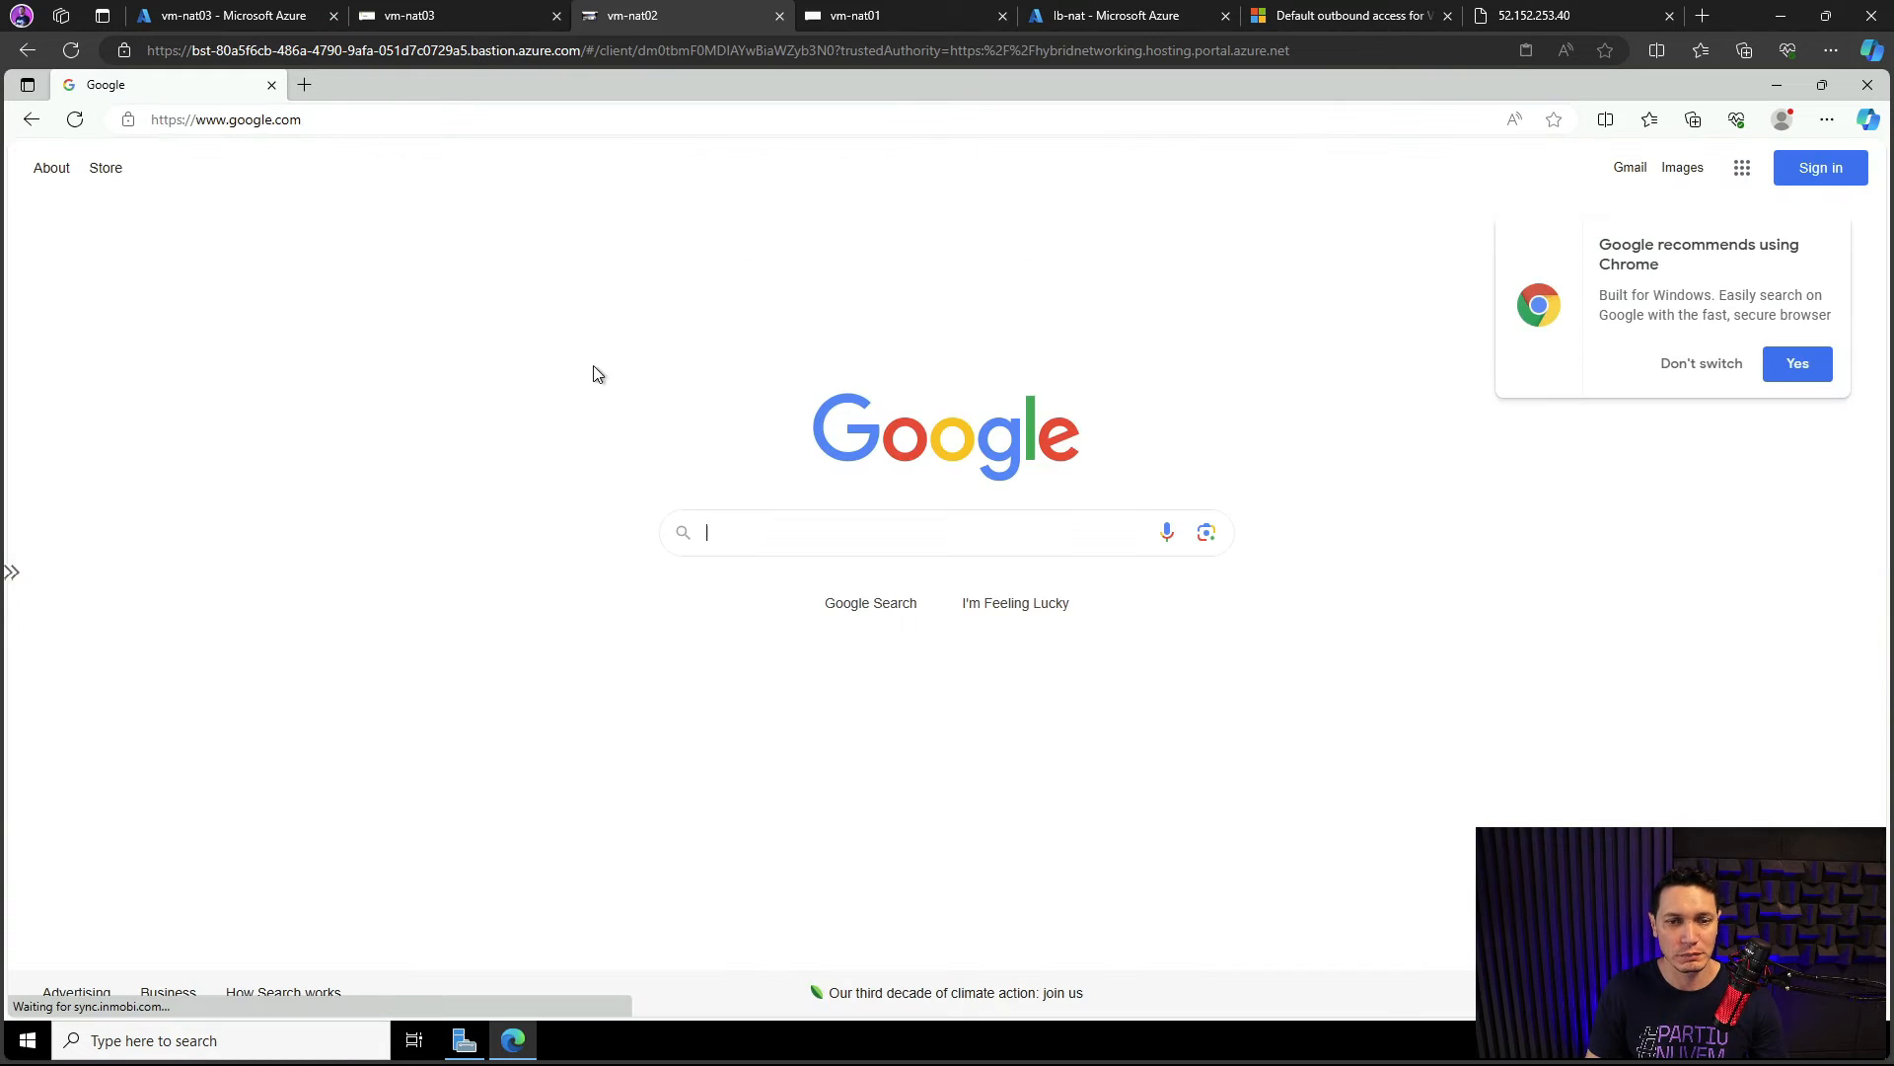
Step: Search Google for "meuip" in the vm-nat02 session and open the MeuIP site to read the reported outbound IP
type("meuip")
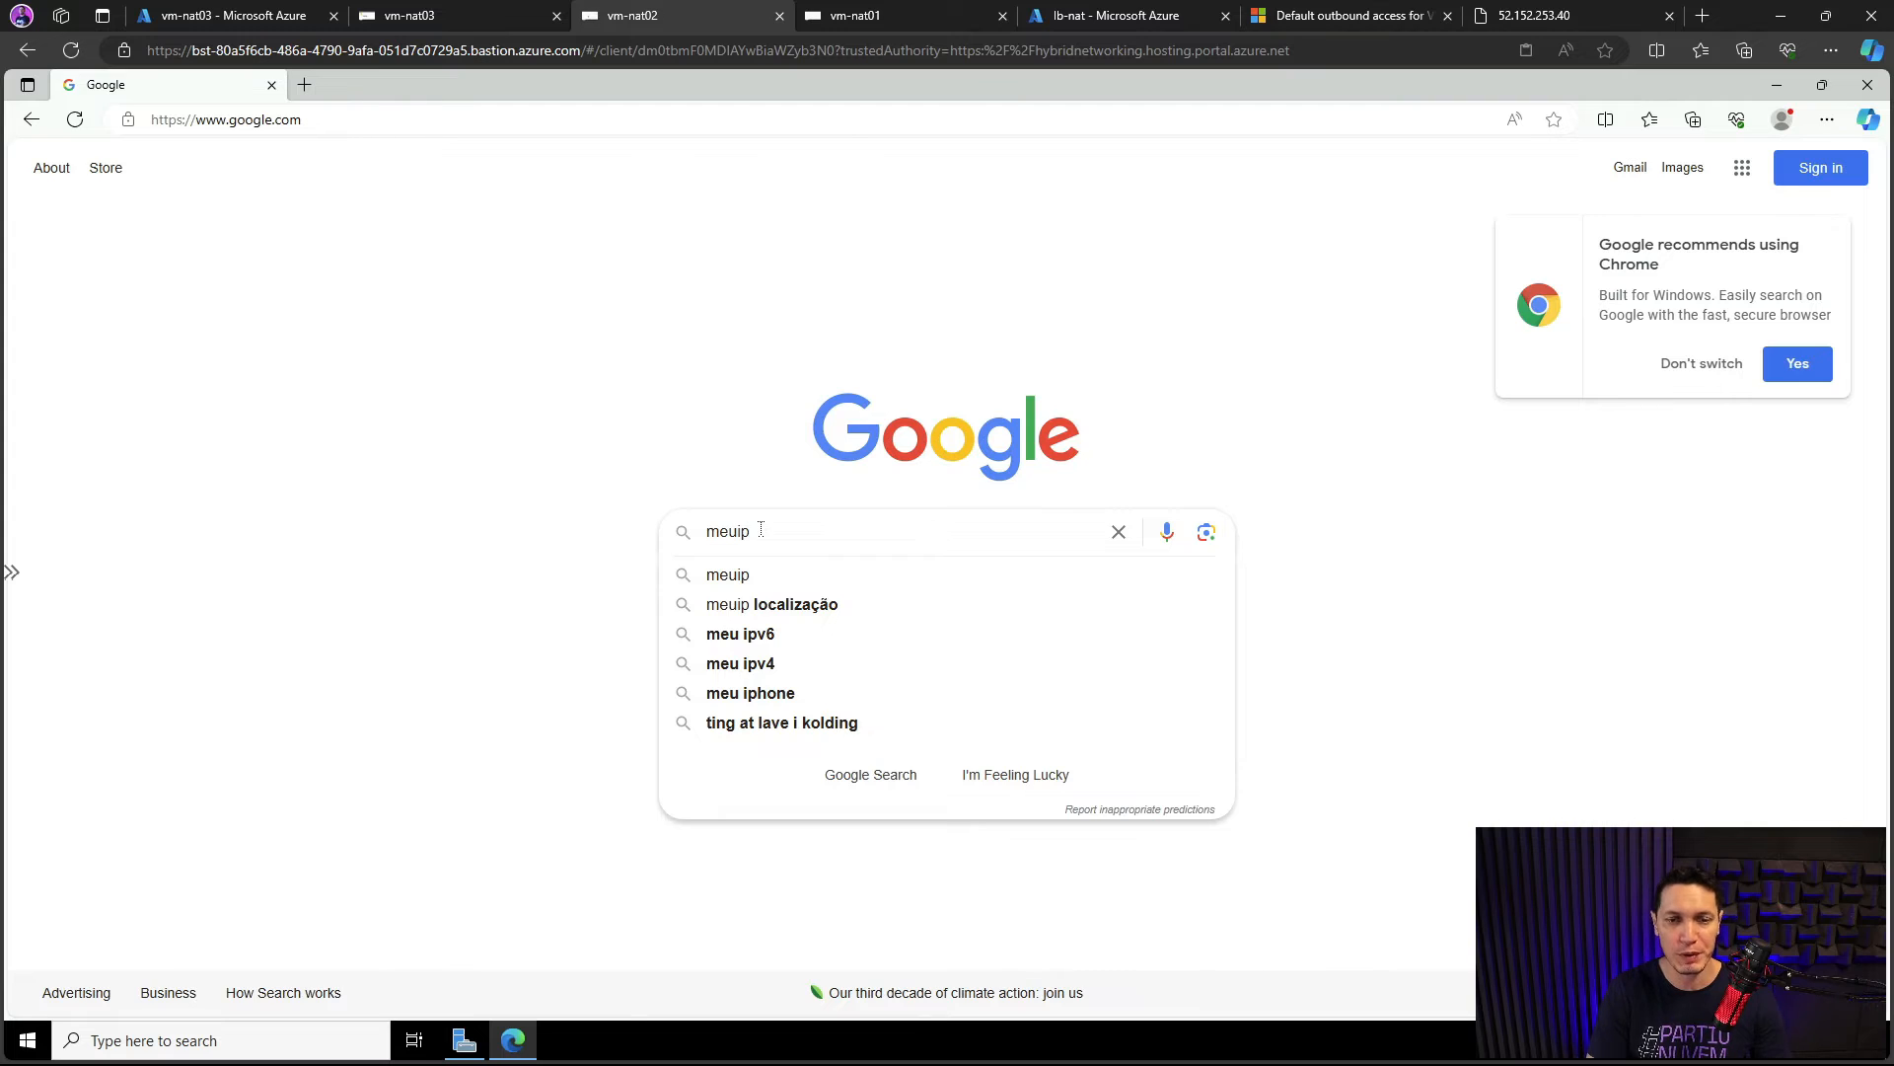
key("Return")
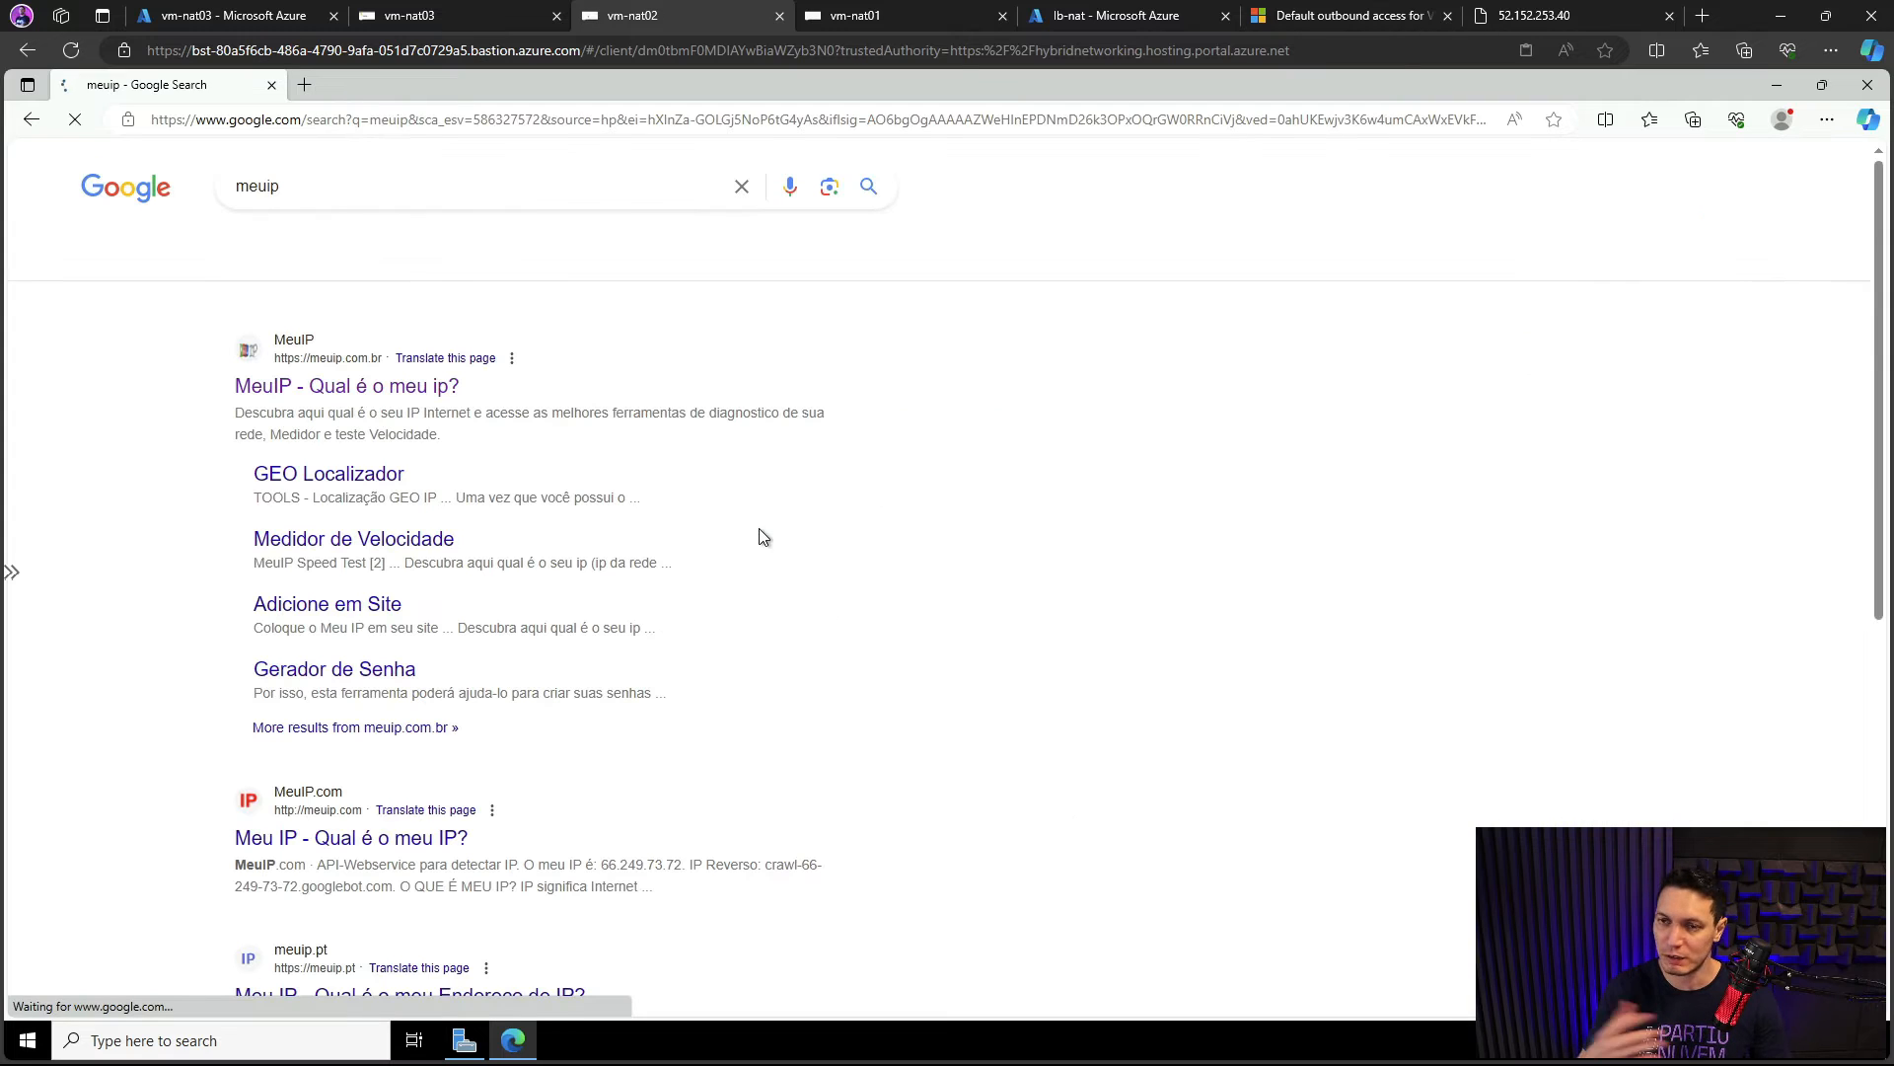
left_click(394, 396)
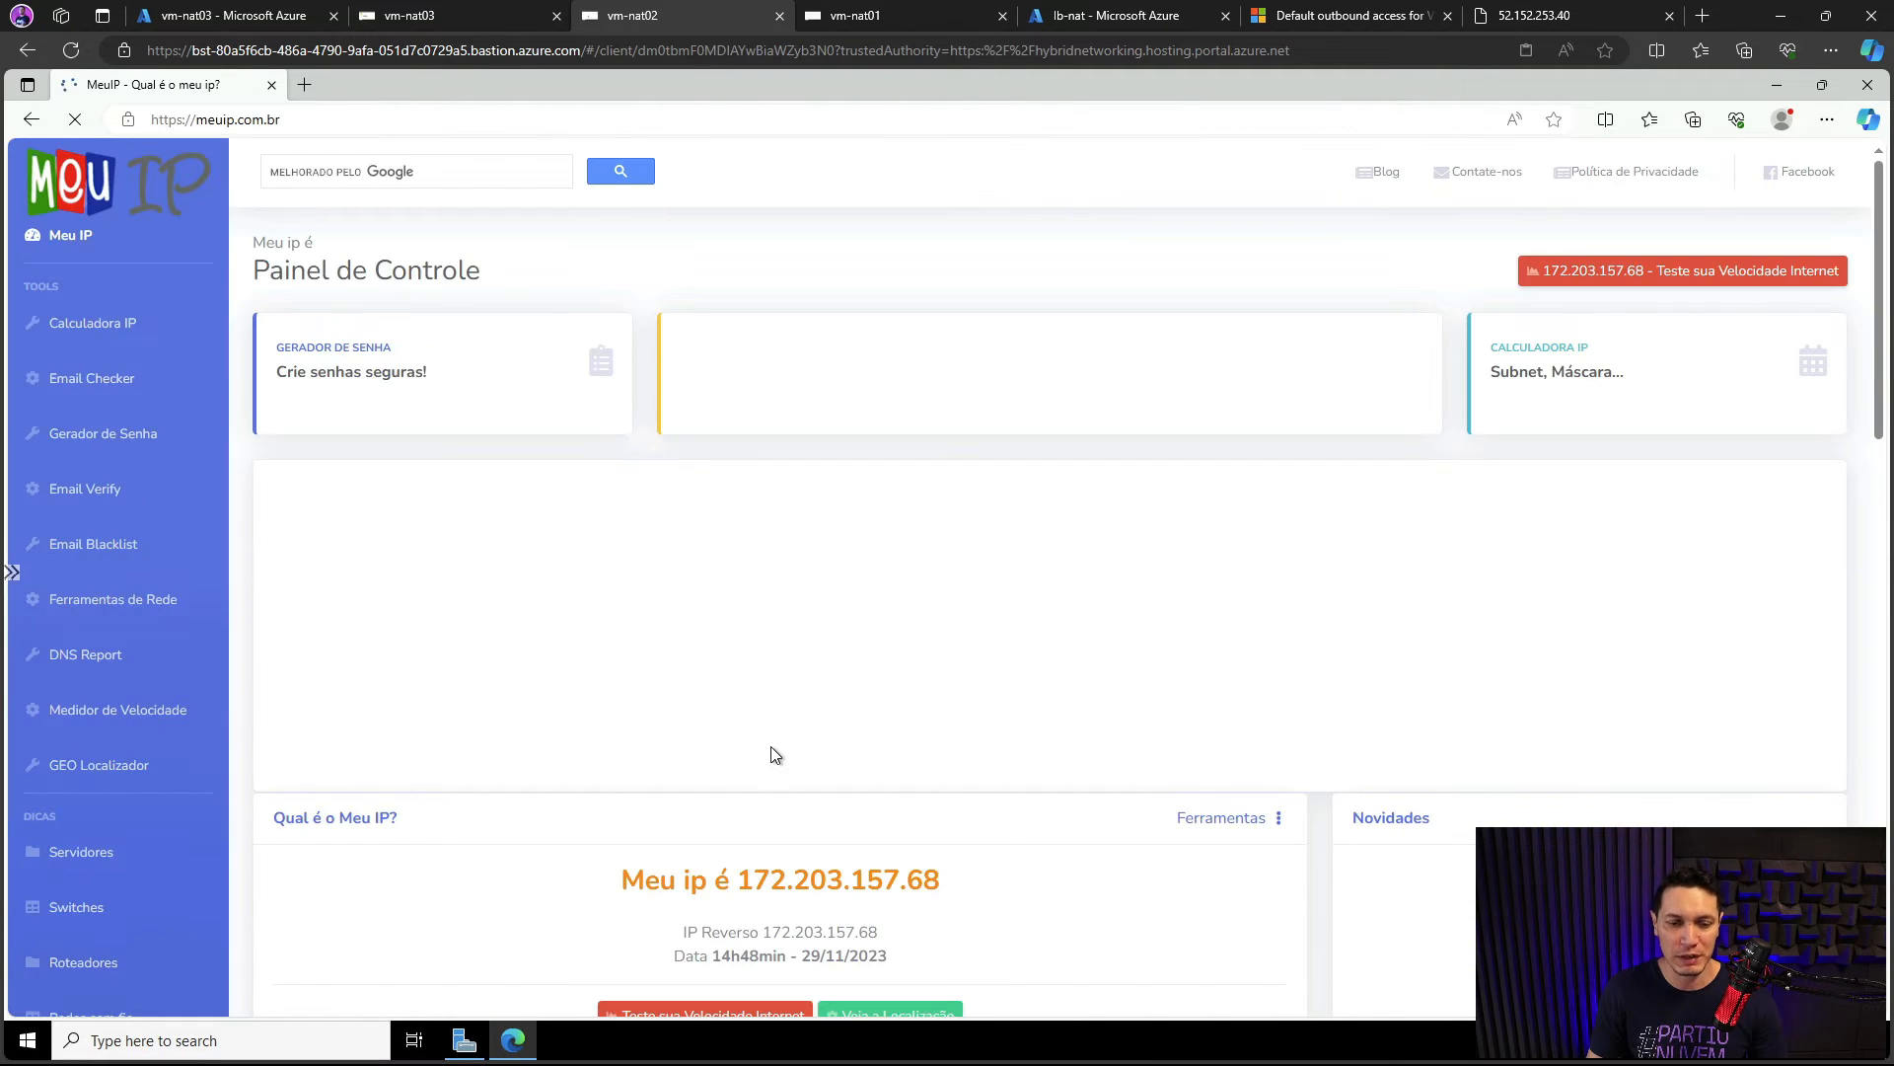
scroll(773, 750, "down", 8)
scroll(776, 461, "up", 4)
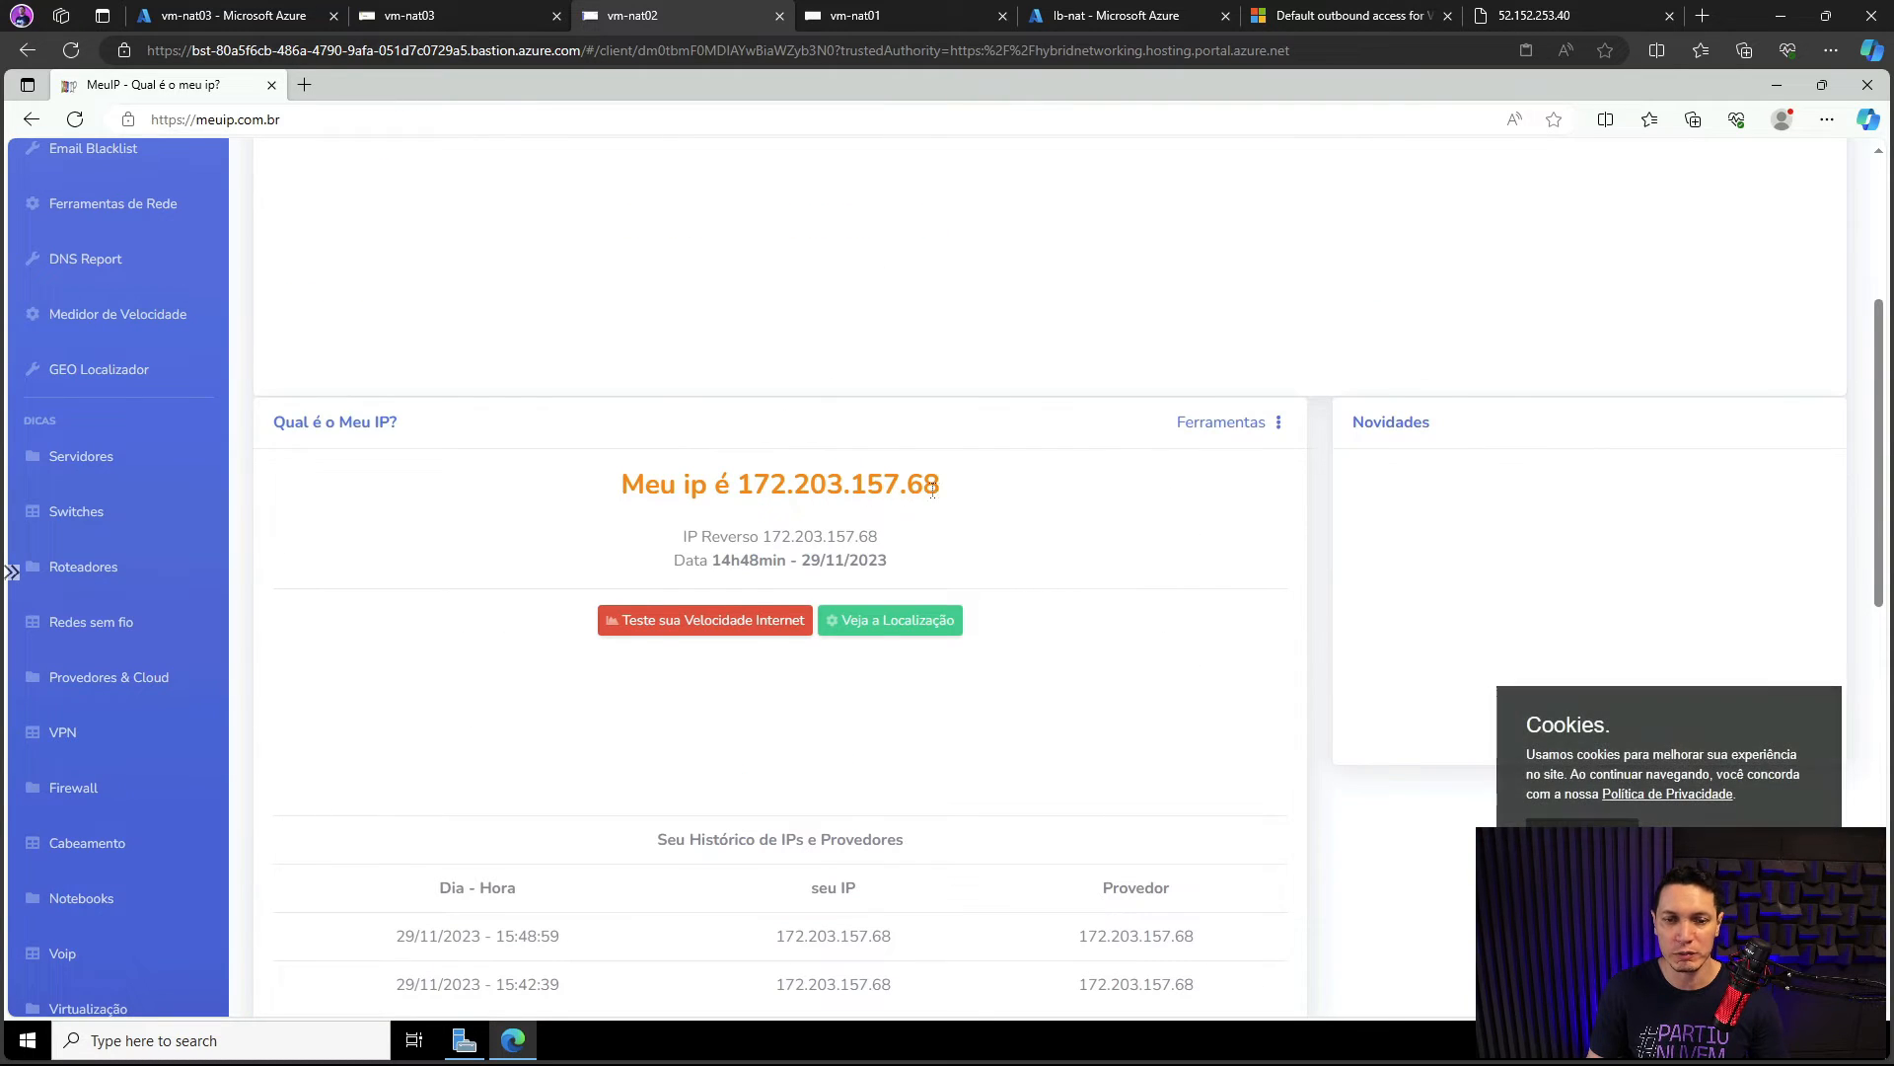
Step: Check the public IP address in vm-nat02's portal overview against the one MeuIP reports in its Bastion session
left_click(227, 13)
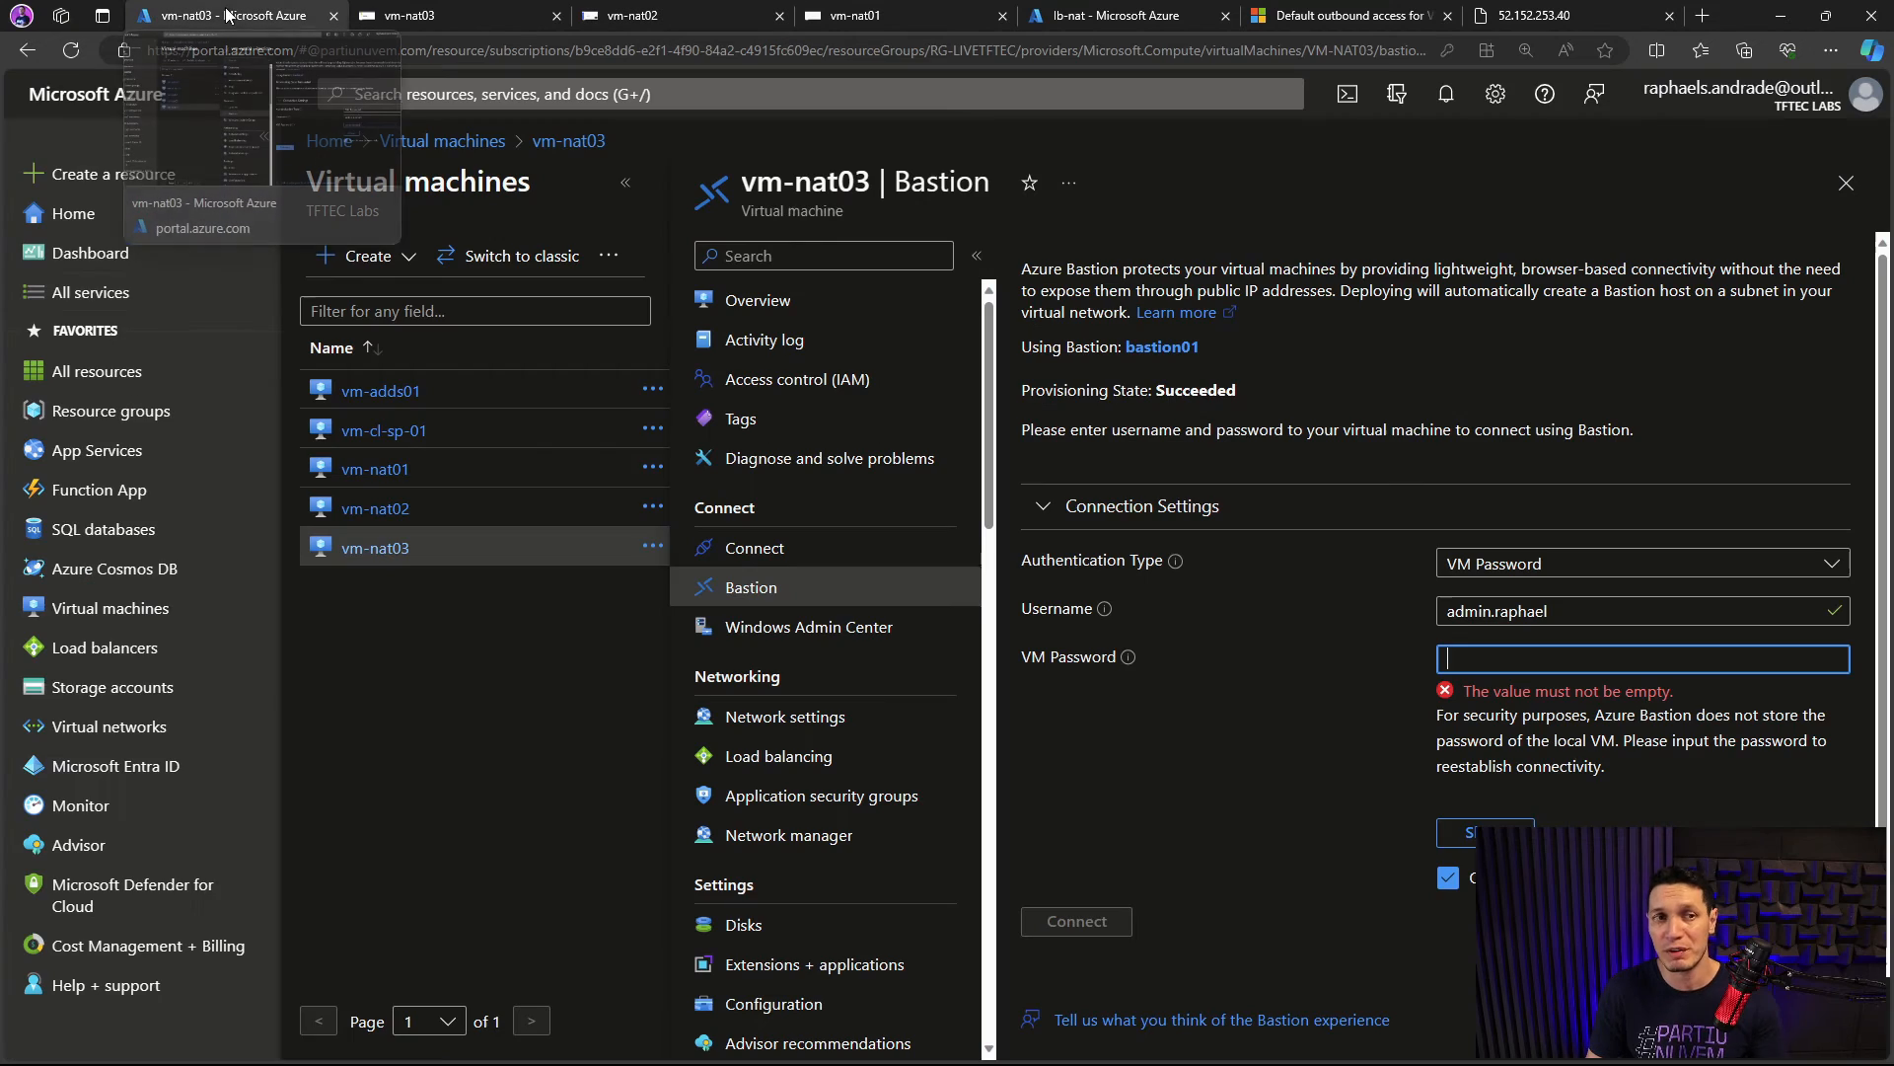
left_click(371, 511)
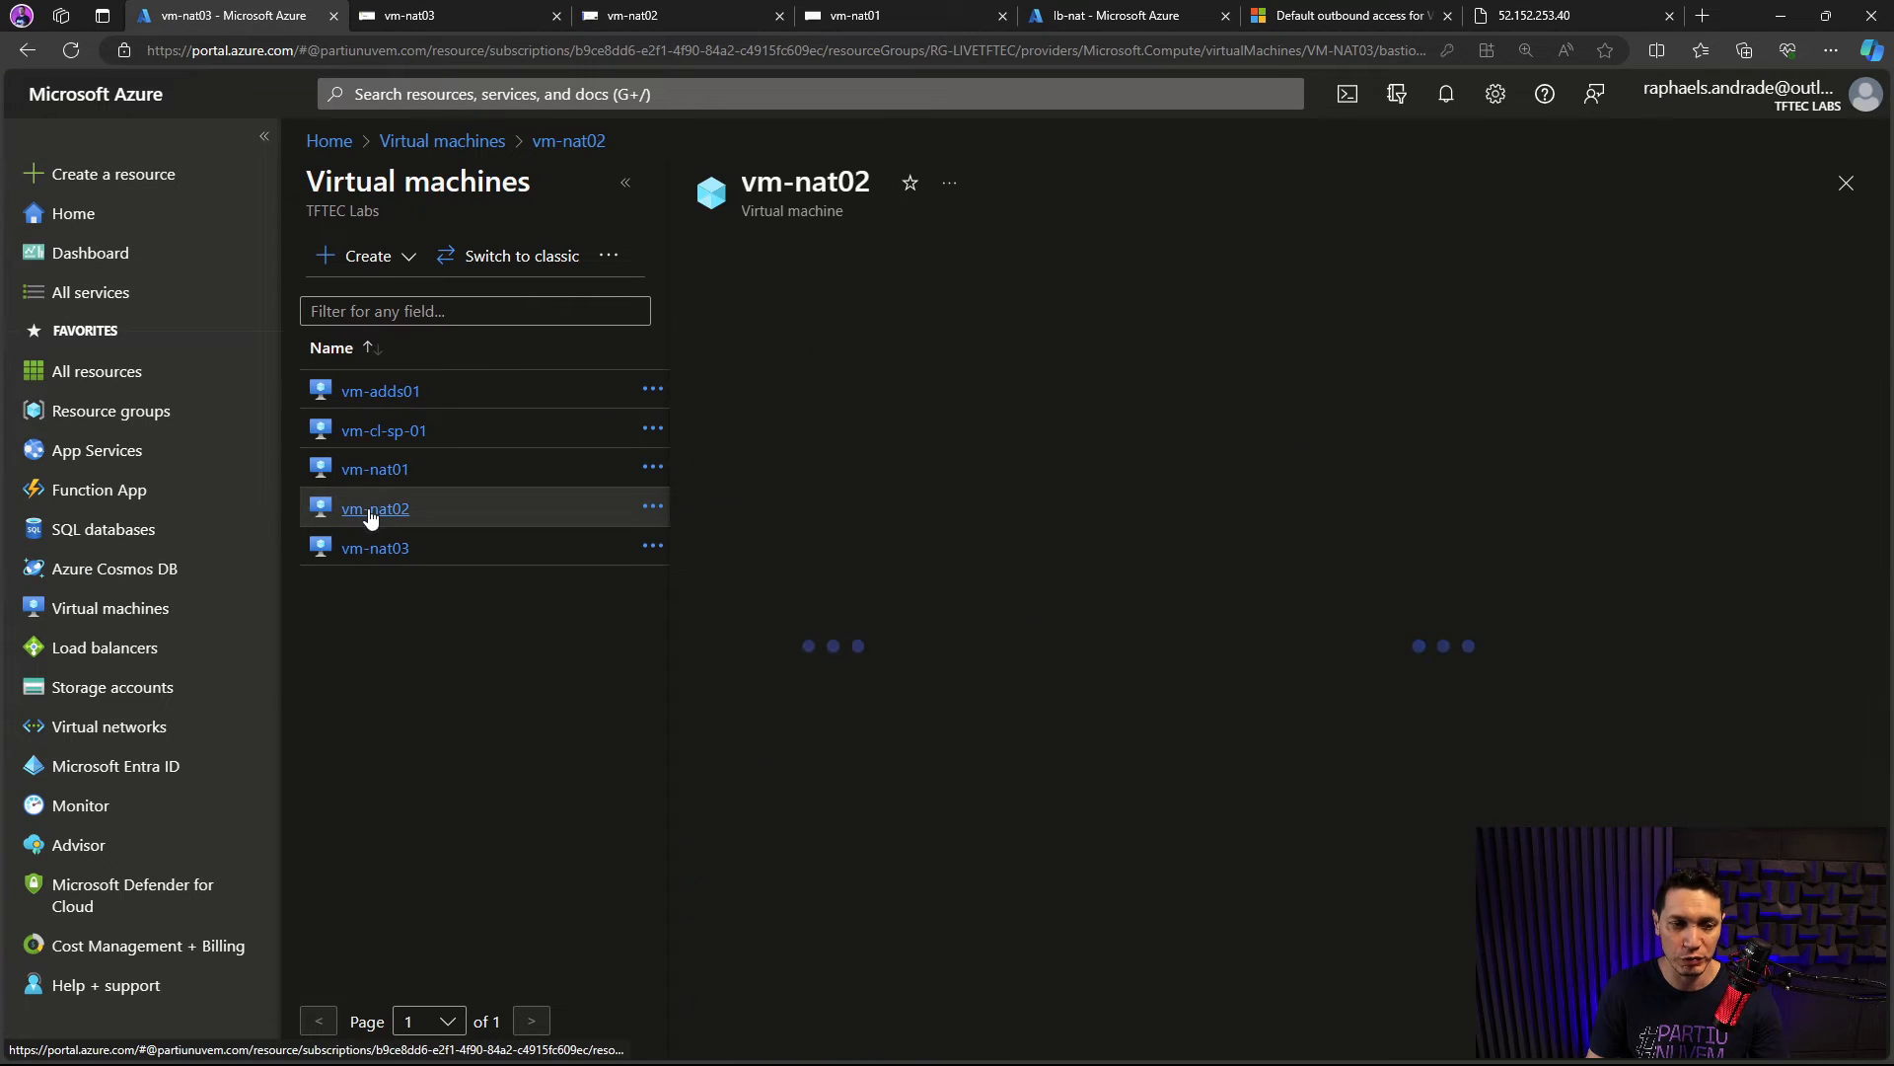
left_click(918, 298)
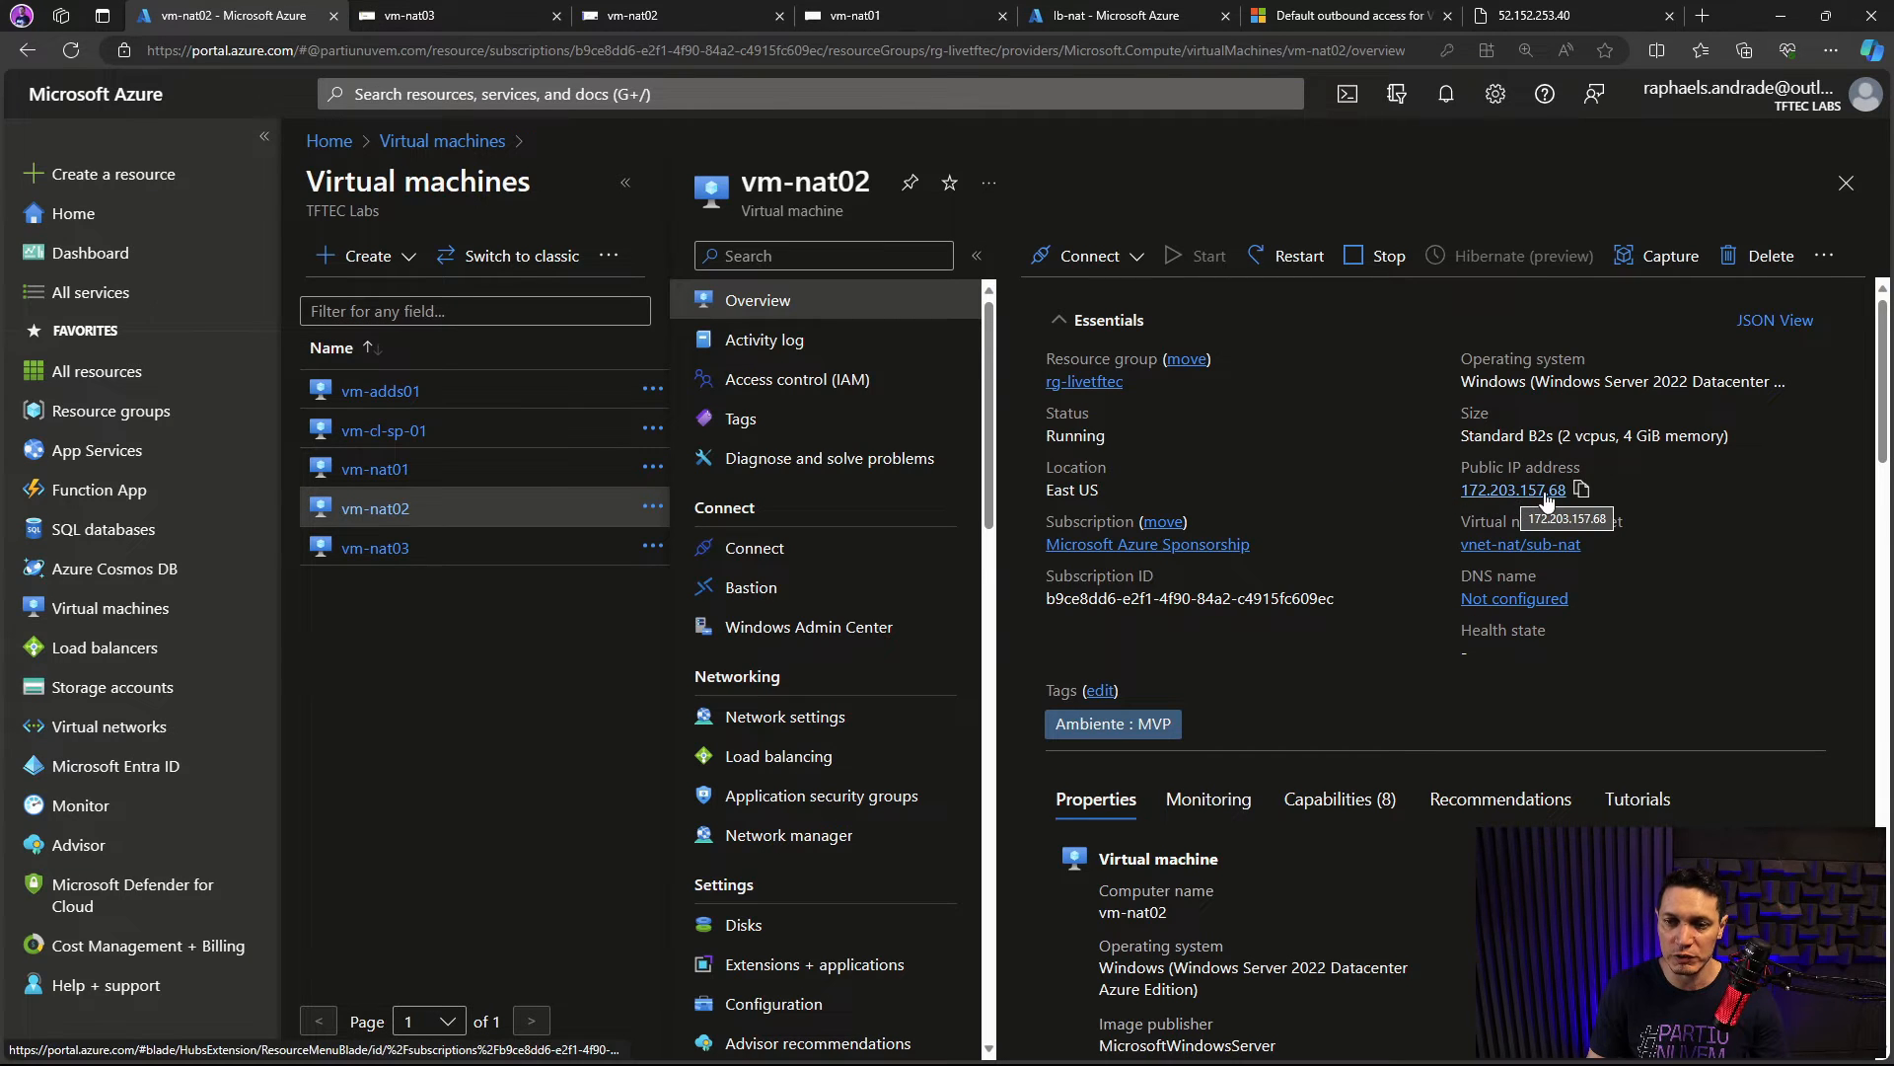
left_click(642, 18)
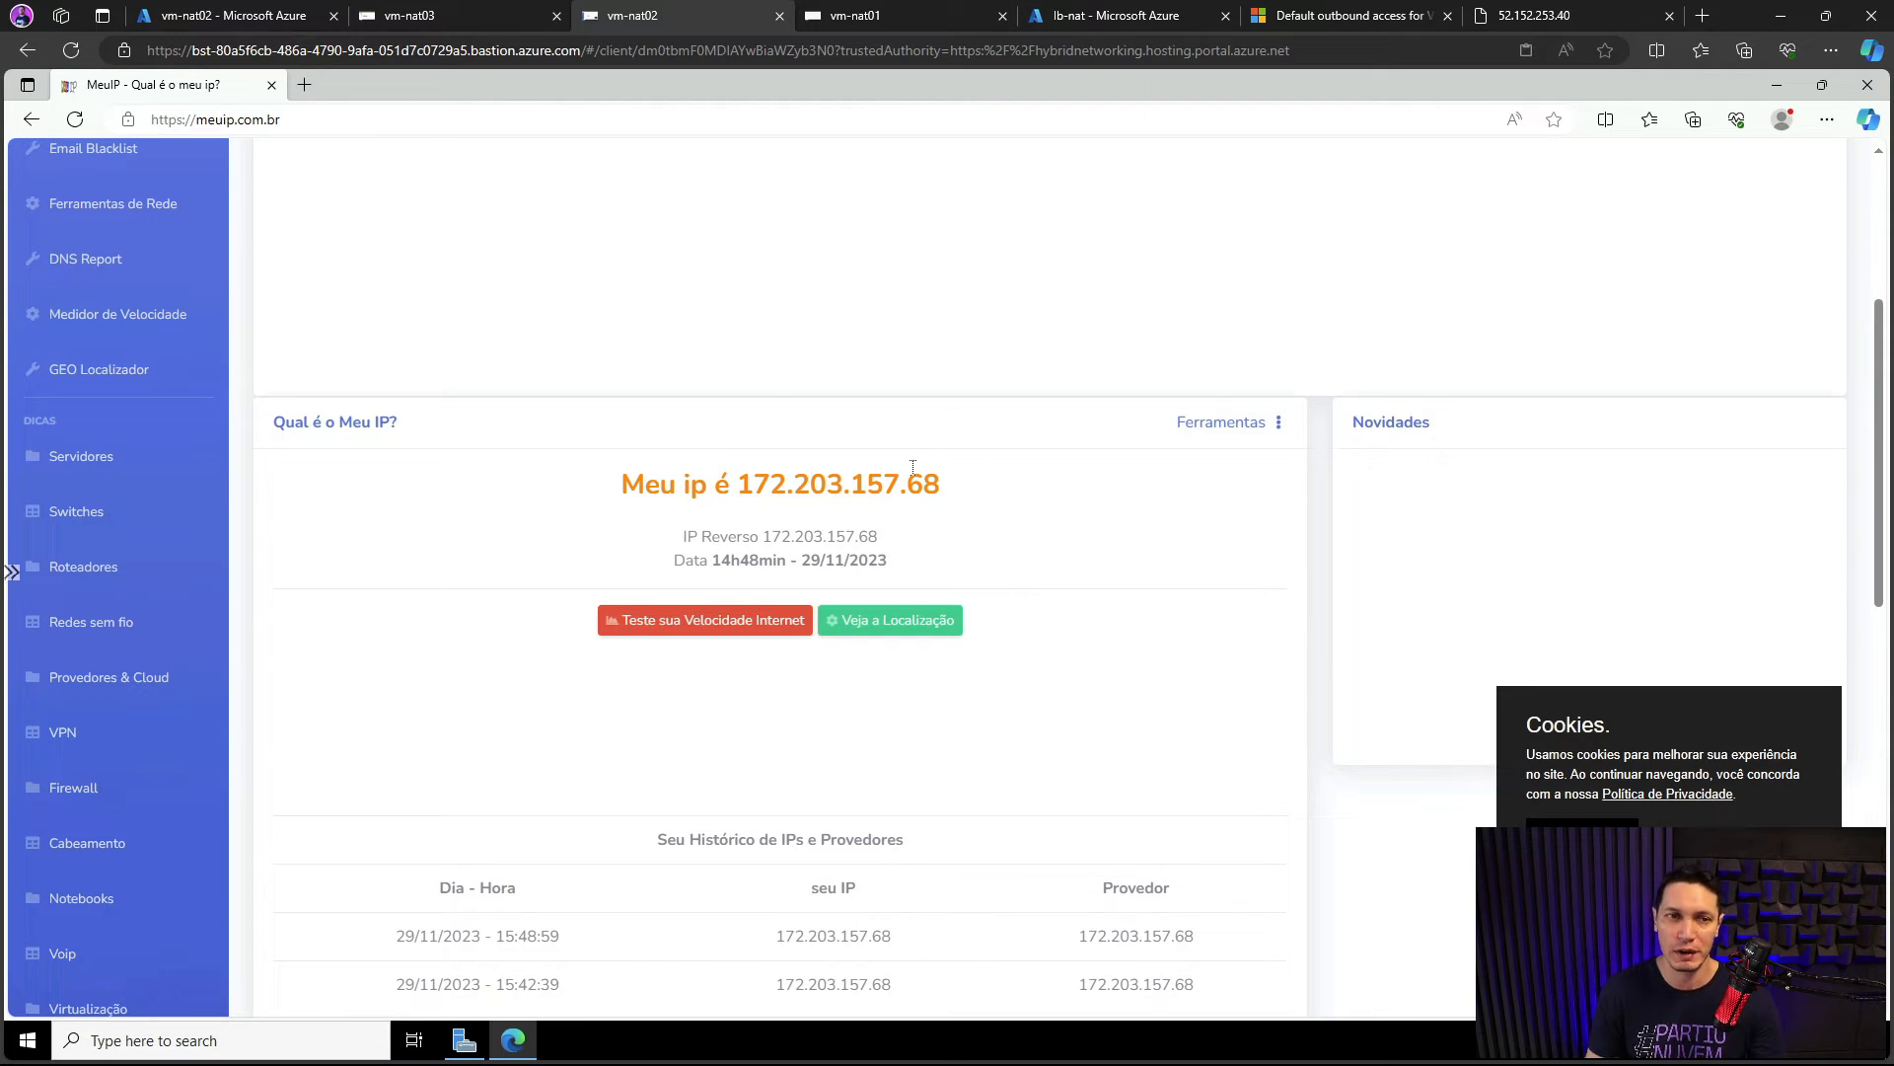
Step: In the vm-nat03 session, open Microsoft Edge, load google.com, search for "meuip" and open the MeuIP result
left_click(428, 15)
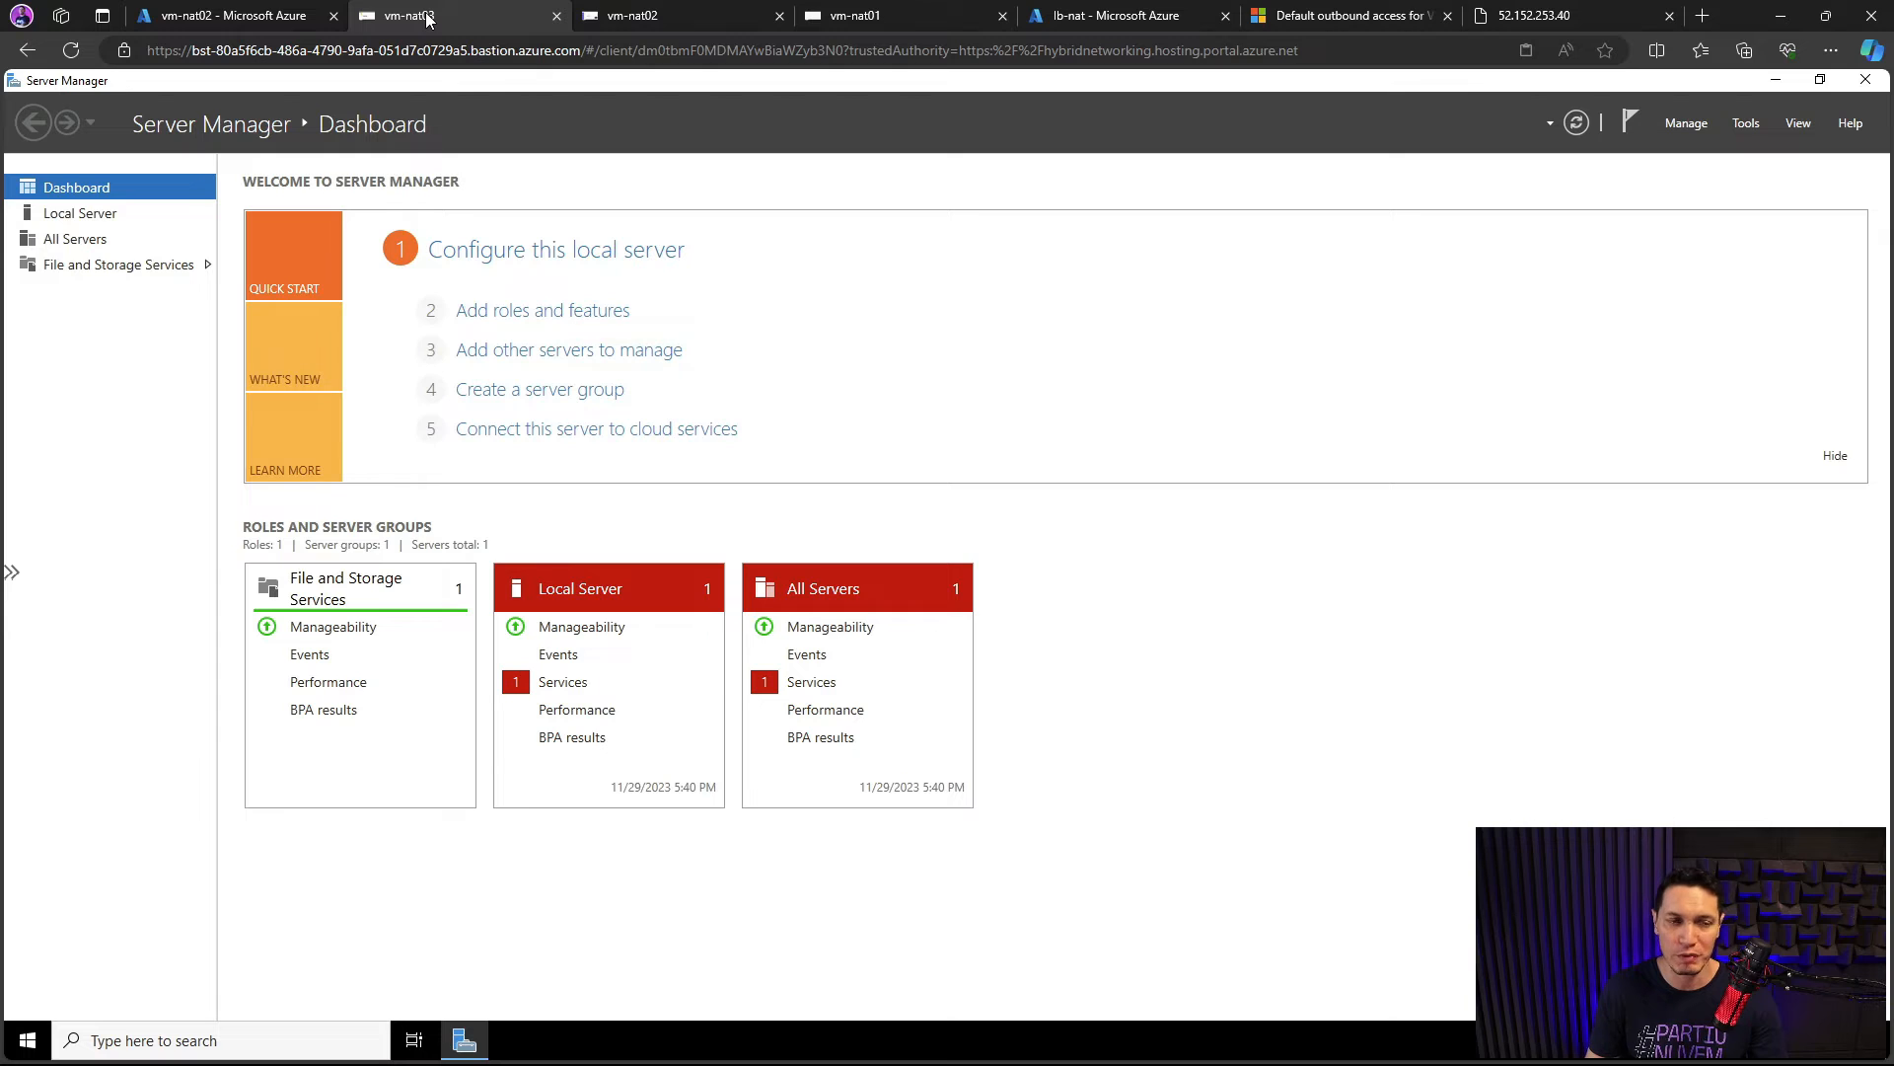
left_click(24, 1039)
left_click(128, 446)
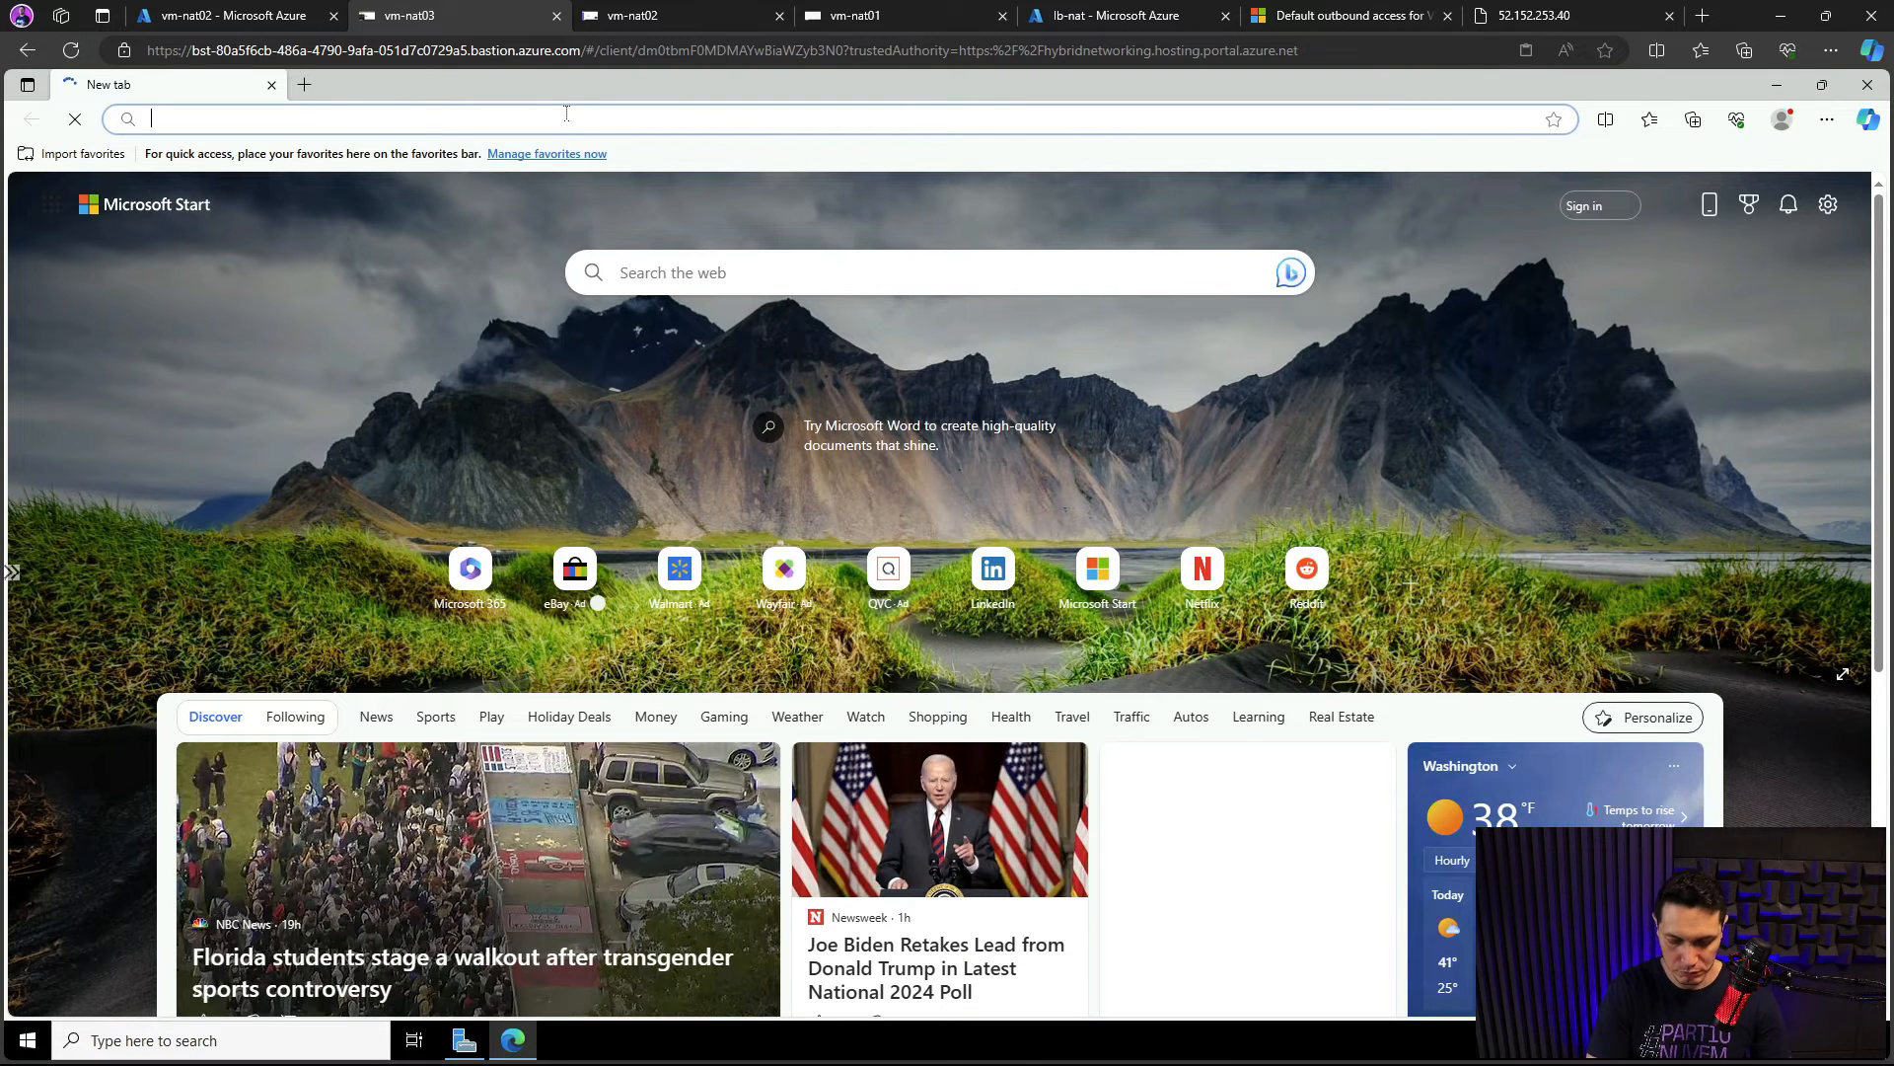
type("google.com")
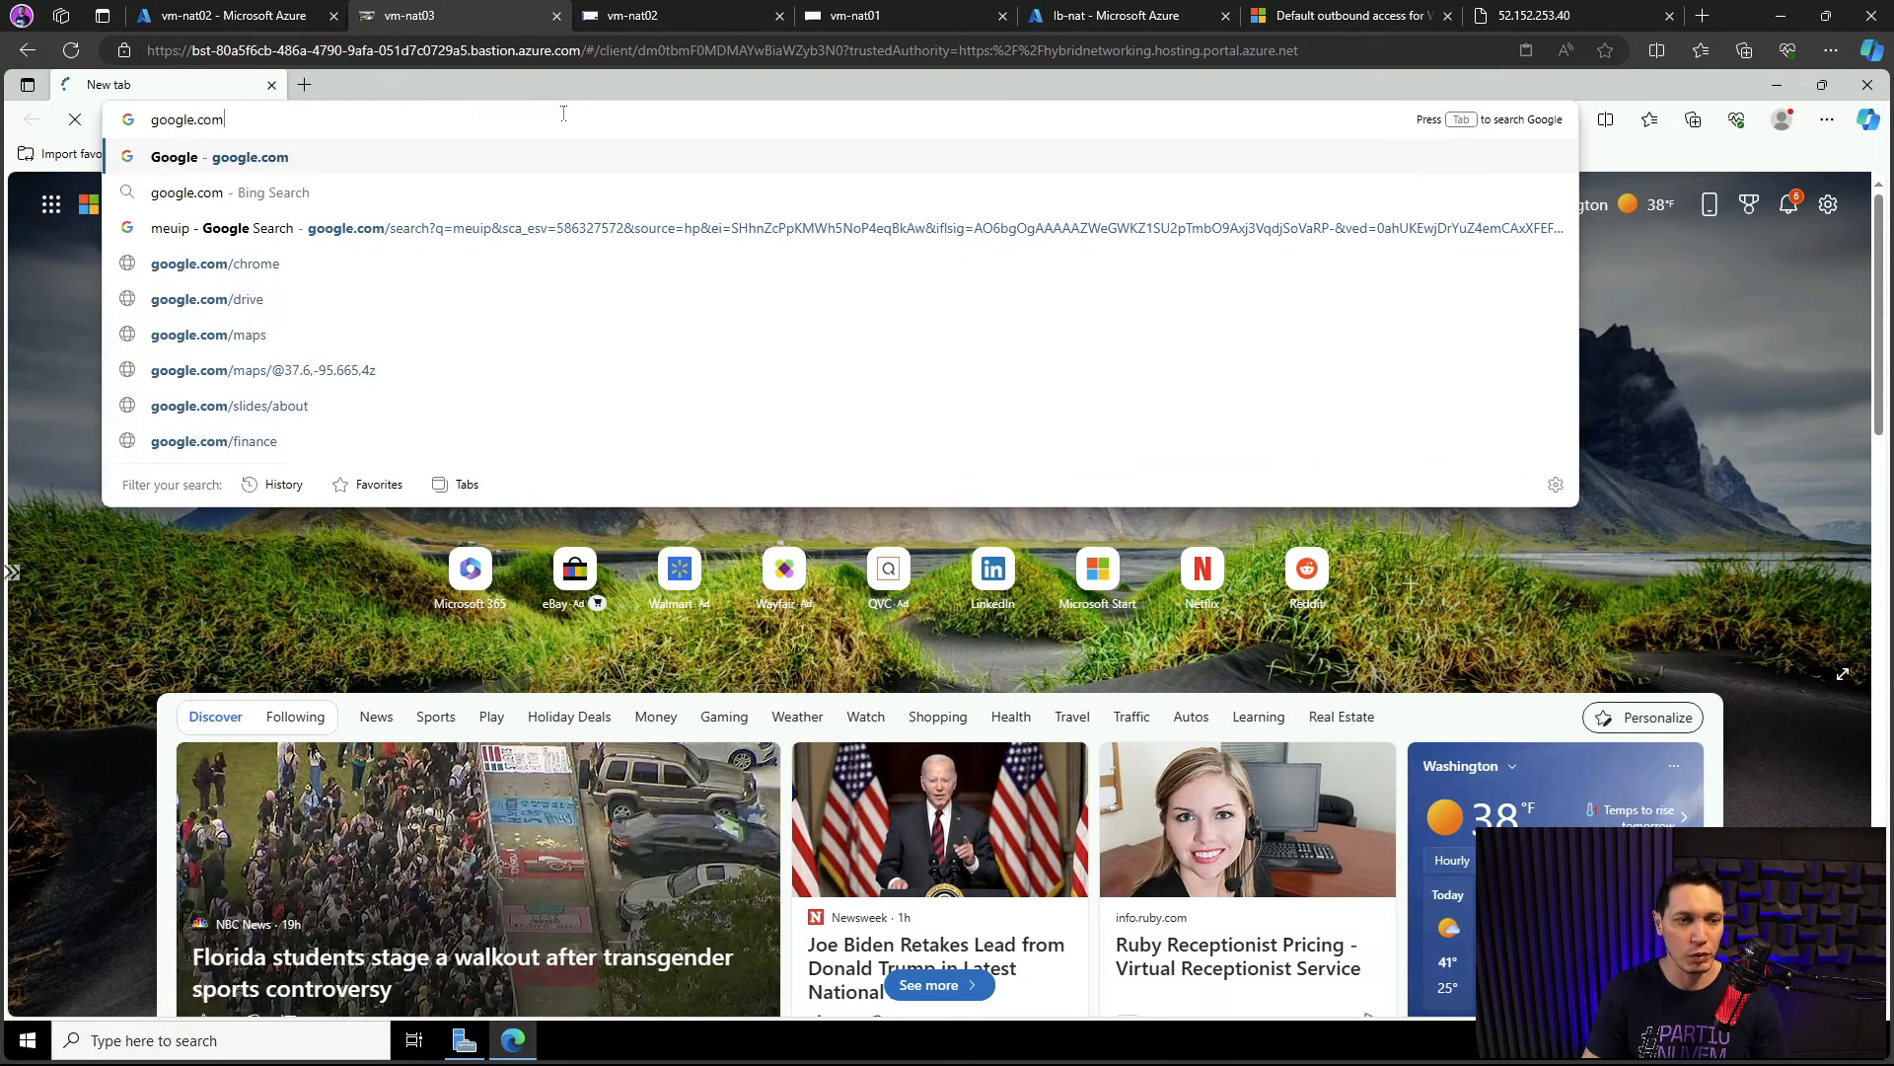
key("Return")
type("meuip")
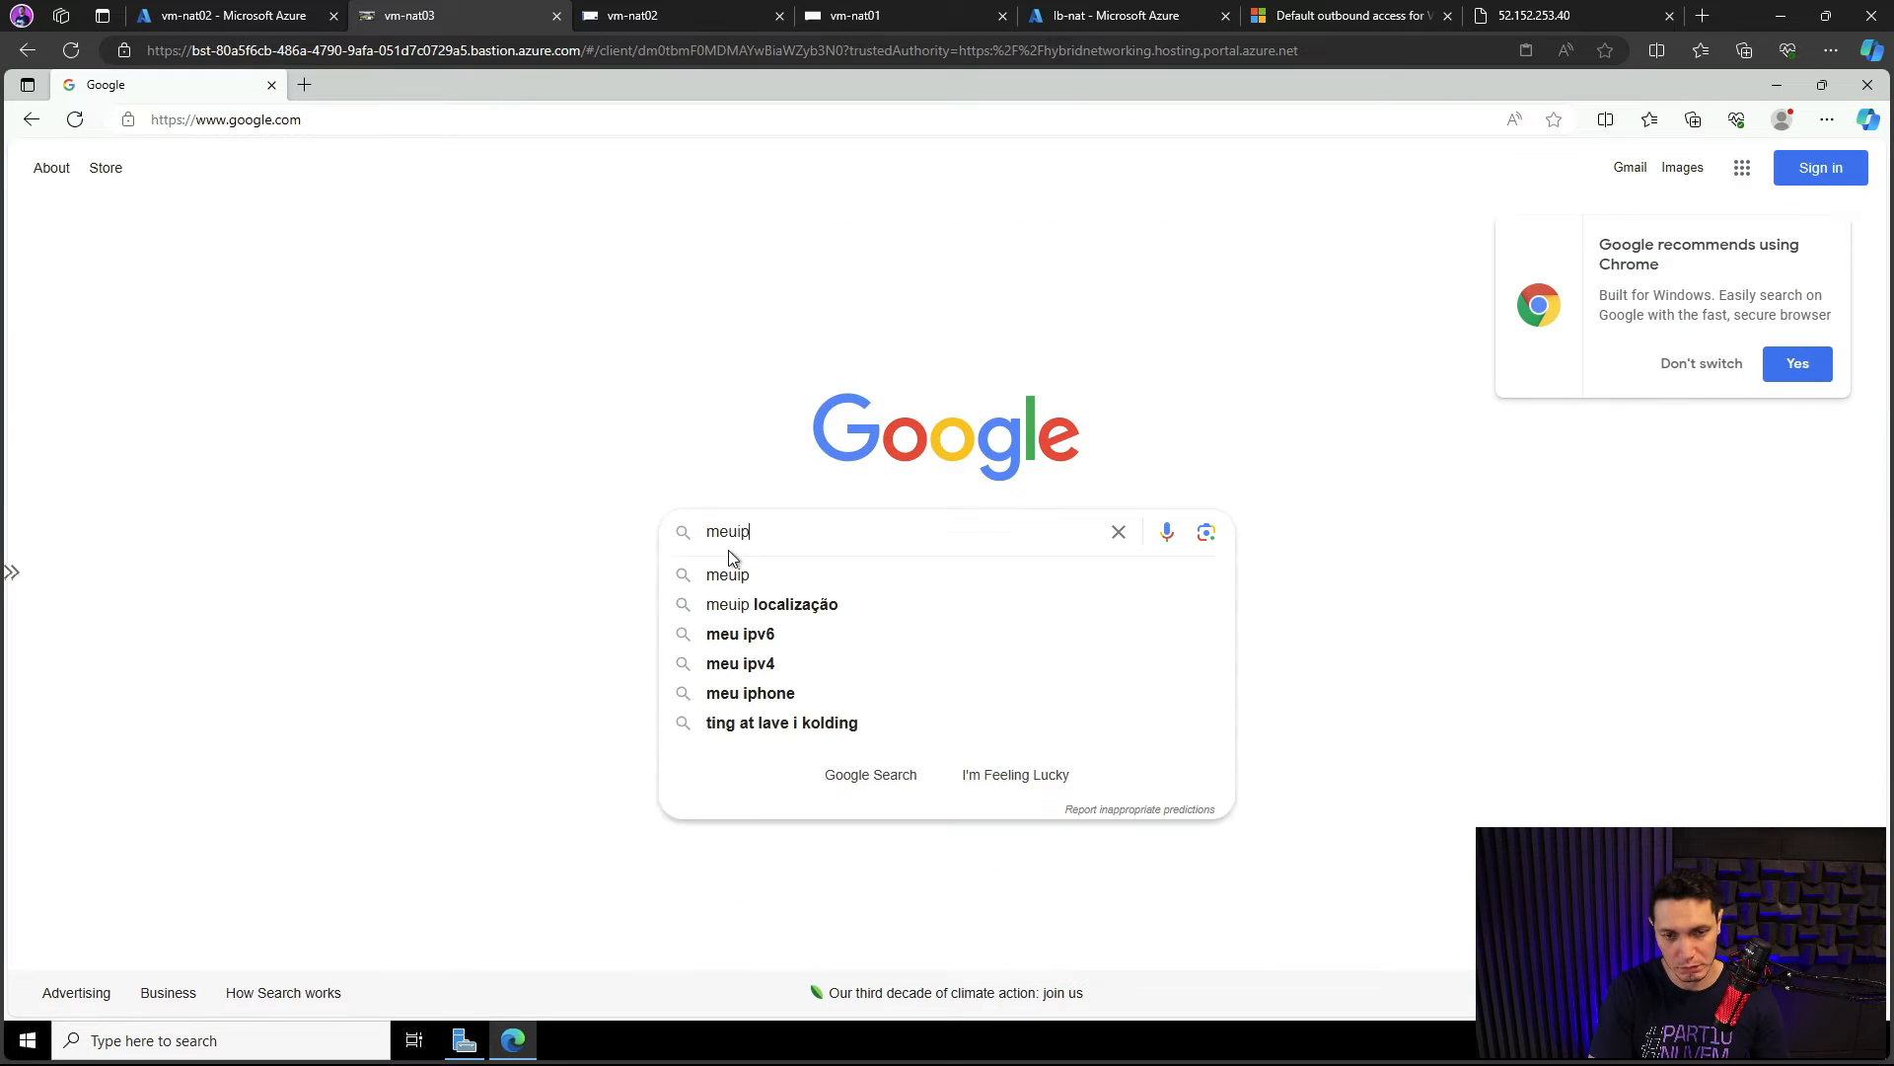
key("Return")
left_click(419, 387)
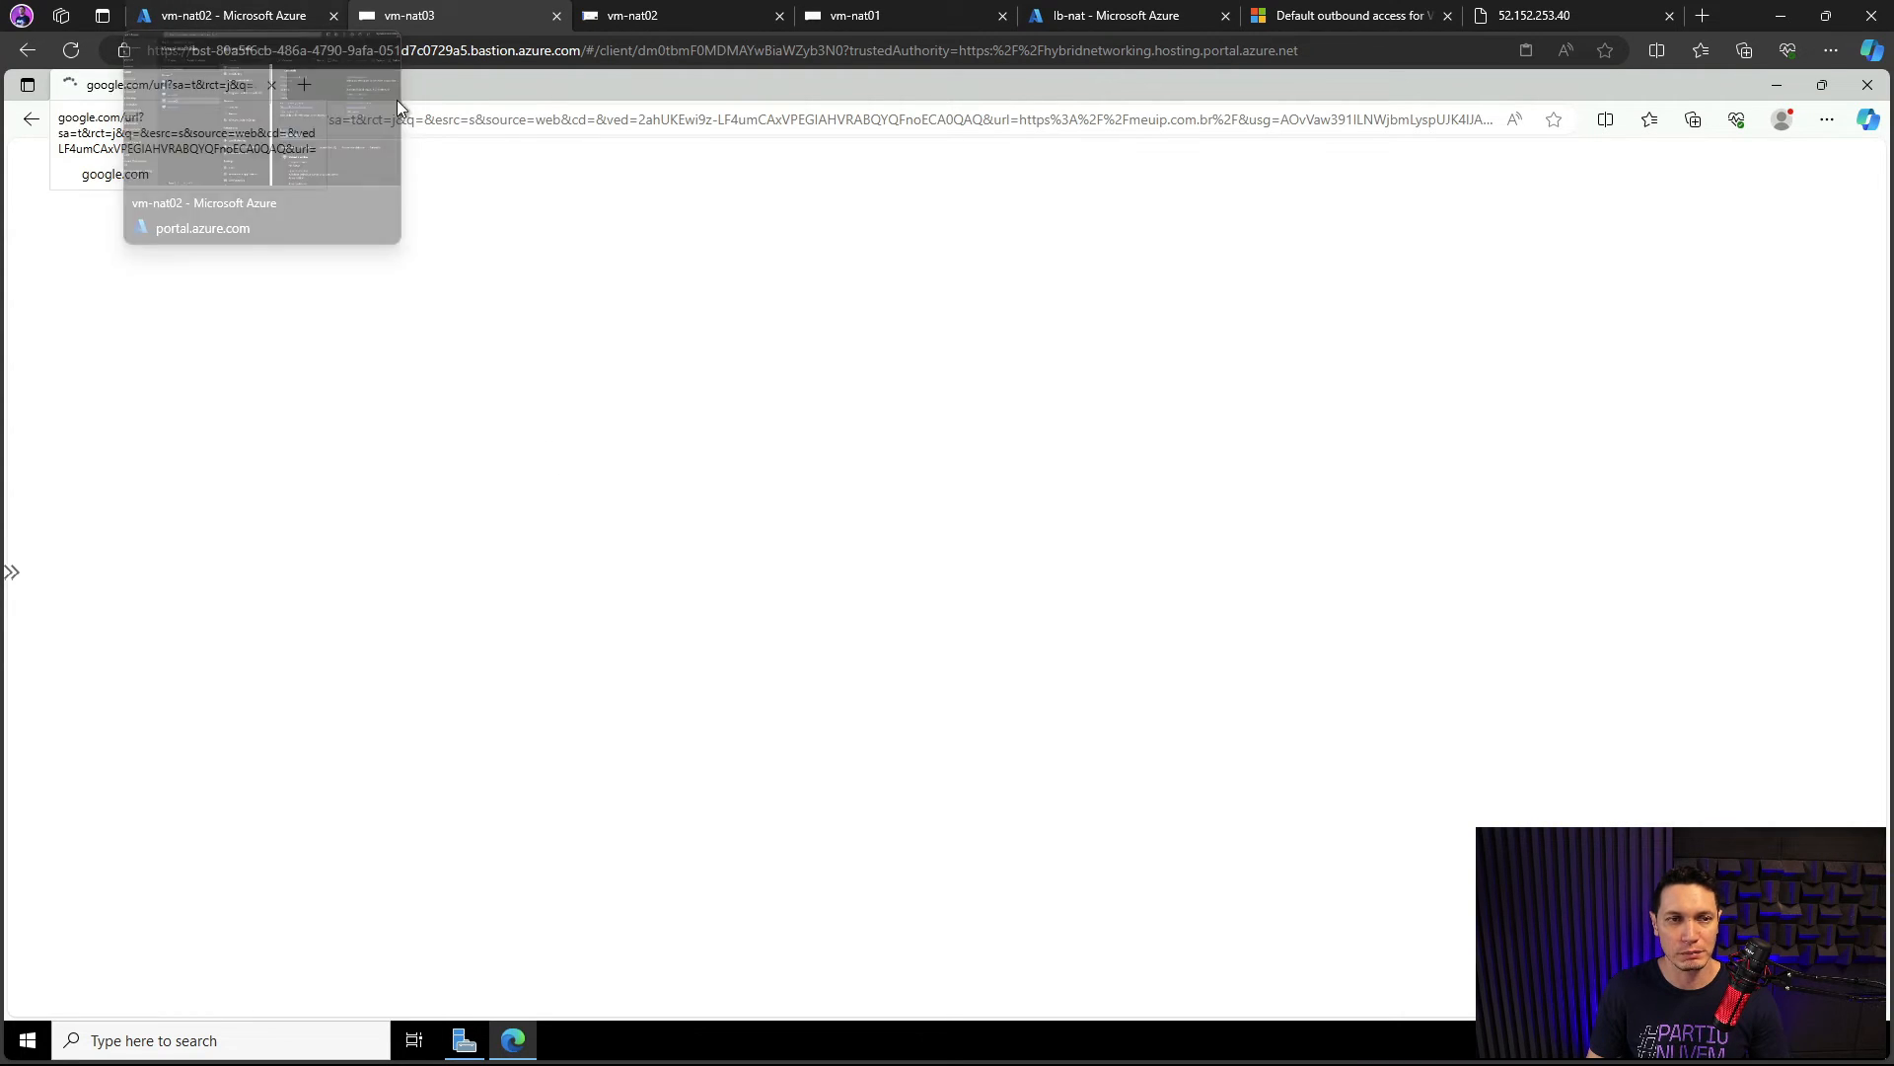
Step: Check the public IP address field in vm-nat03's portal overview and return to its Bastion session
left_click(260, 15)
left_click(395, 548)
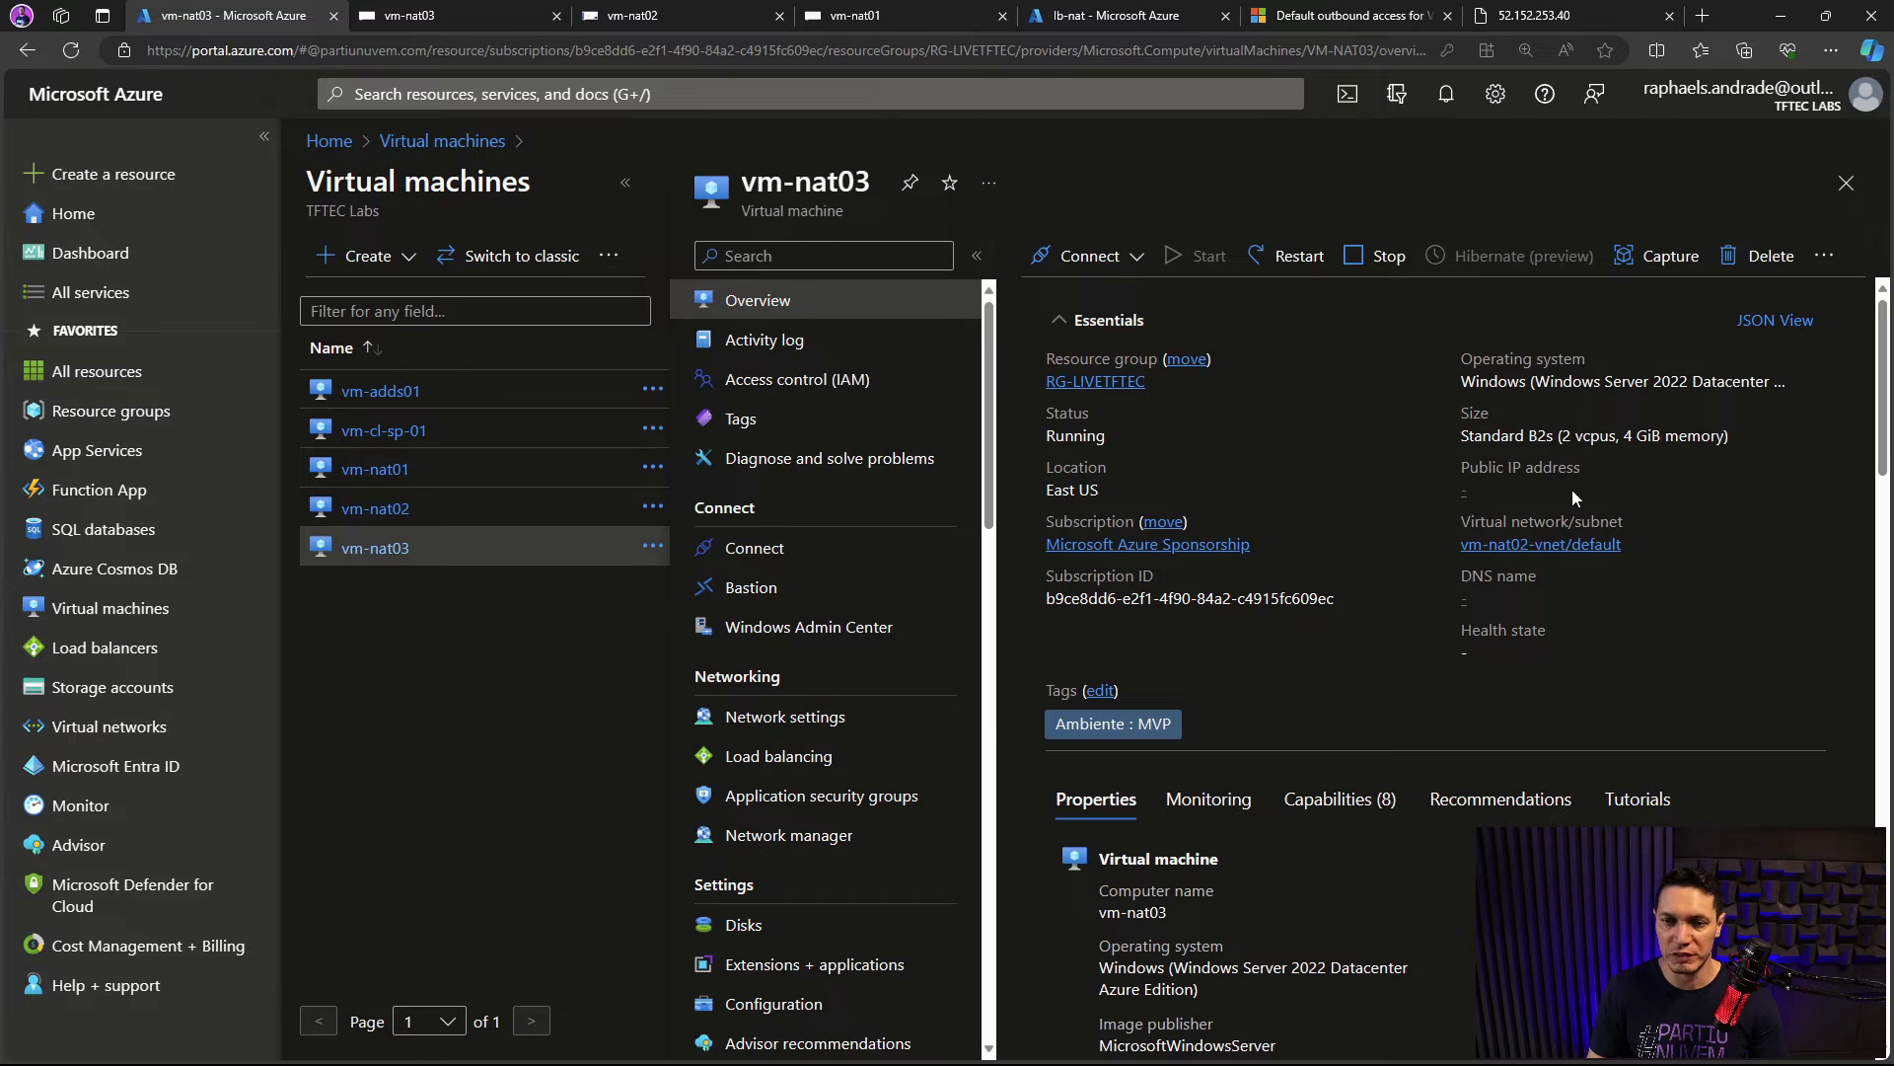
left_click(426, 18)
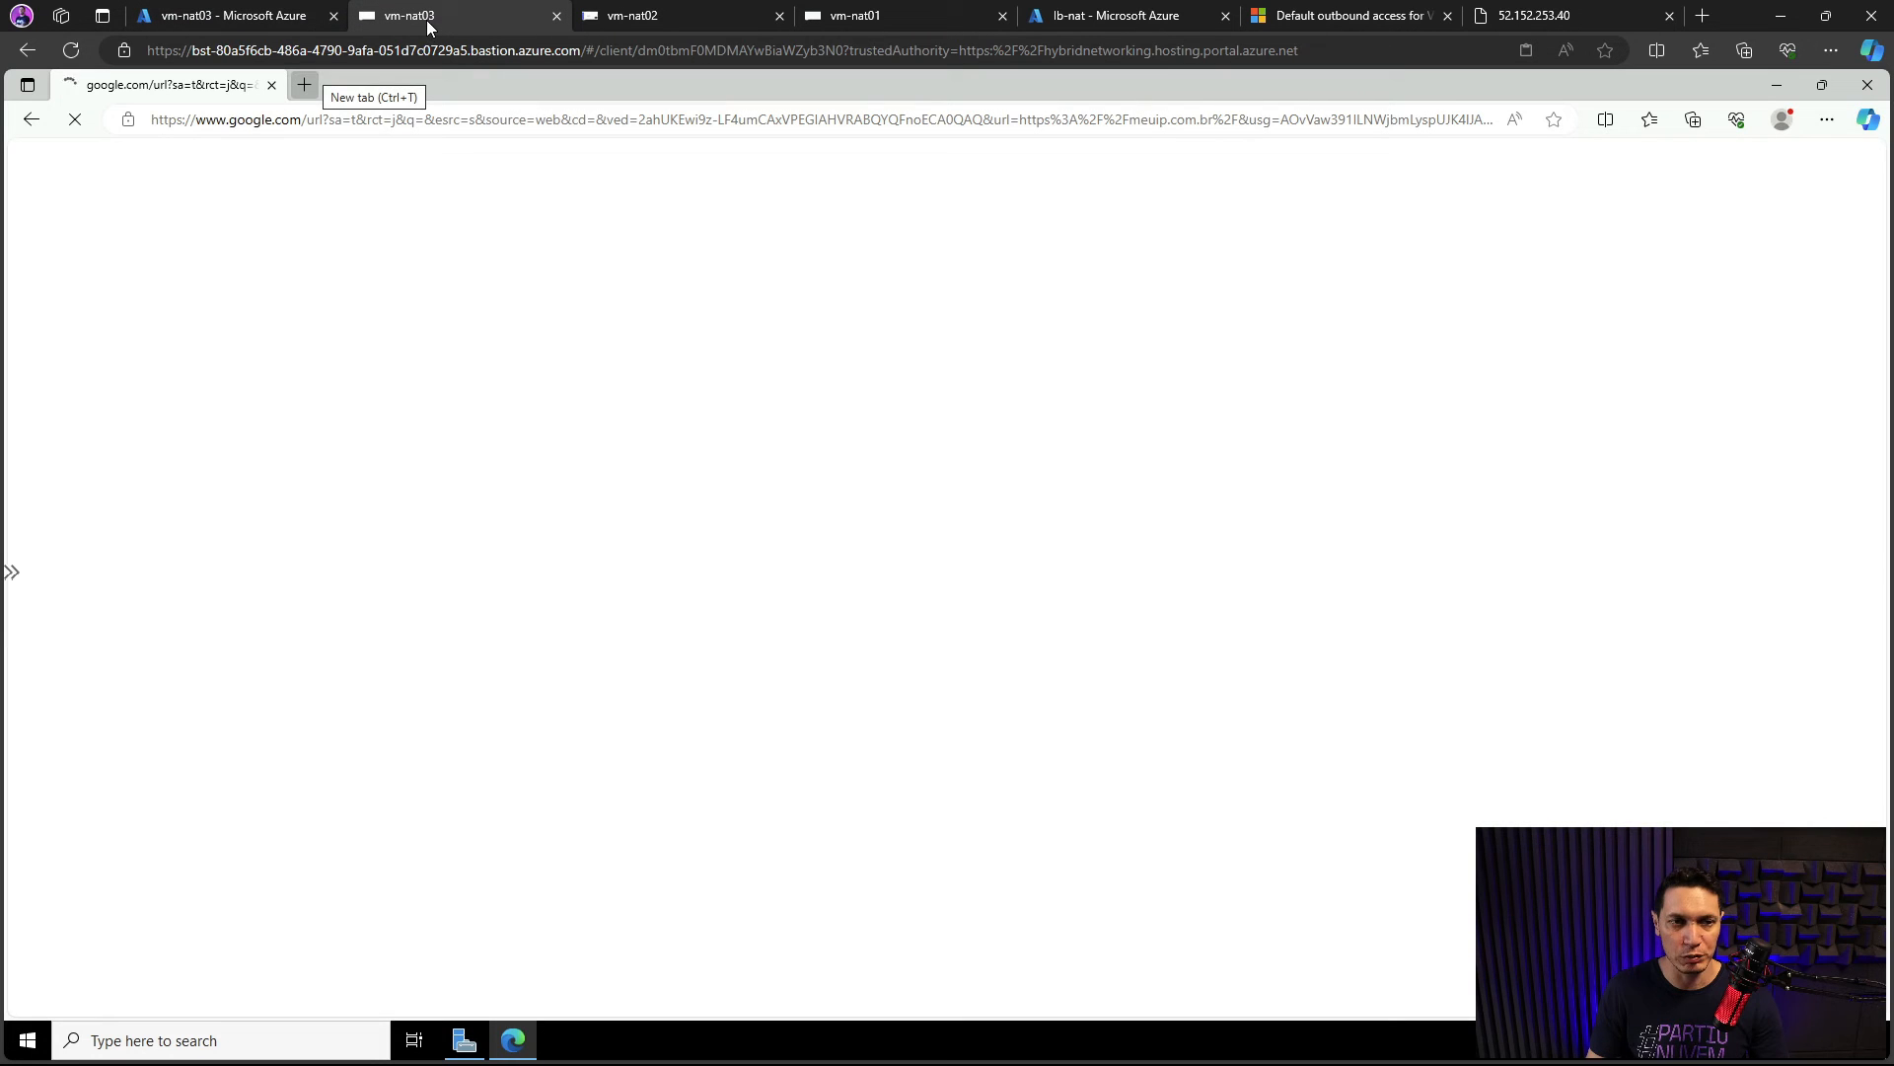
Step: Load meuip.com.br again in vm-nat03's browser and view the outbound IP it reports
left_click(449, 114)
key("Return")
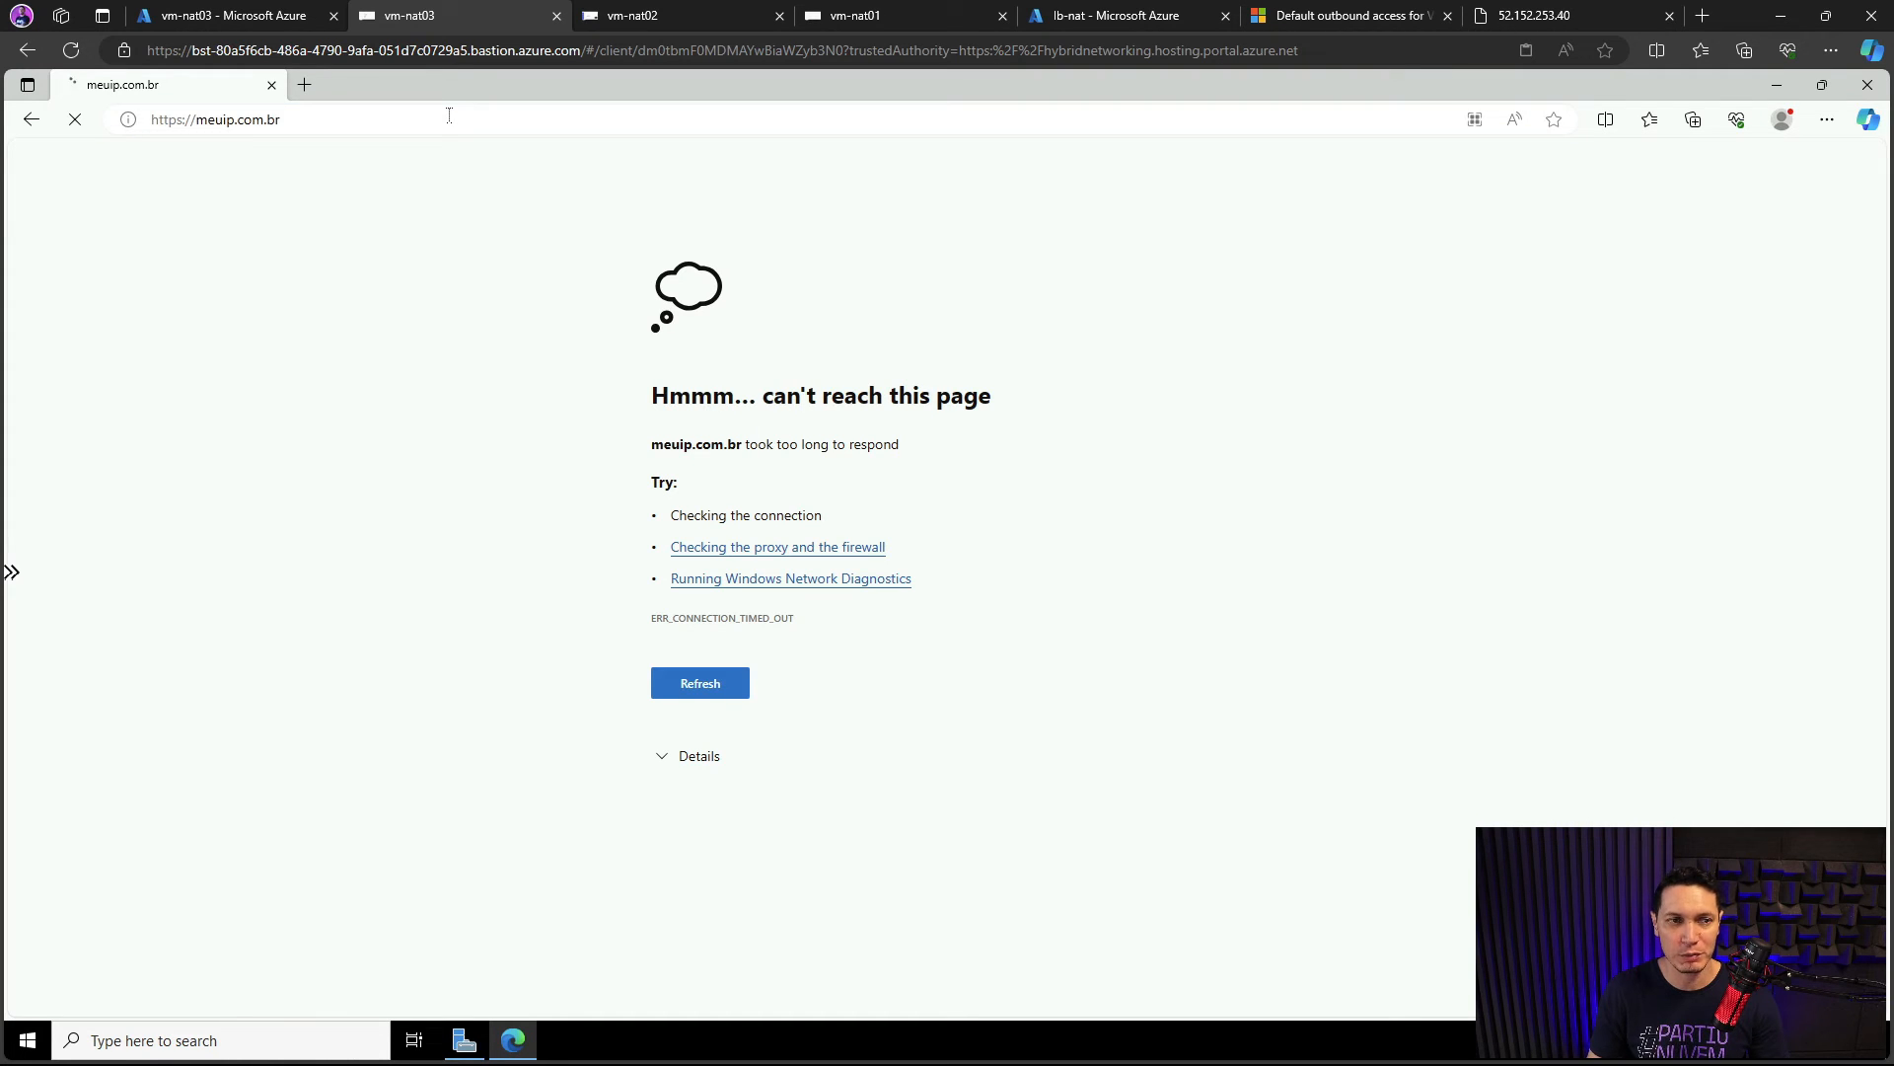
left_click(449, 115)
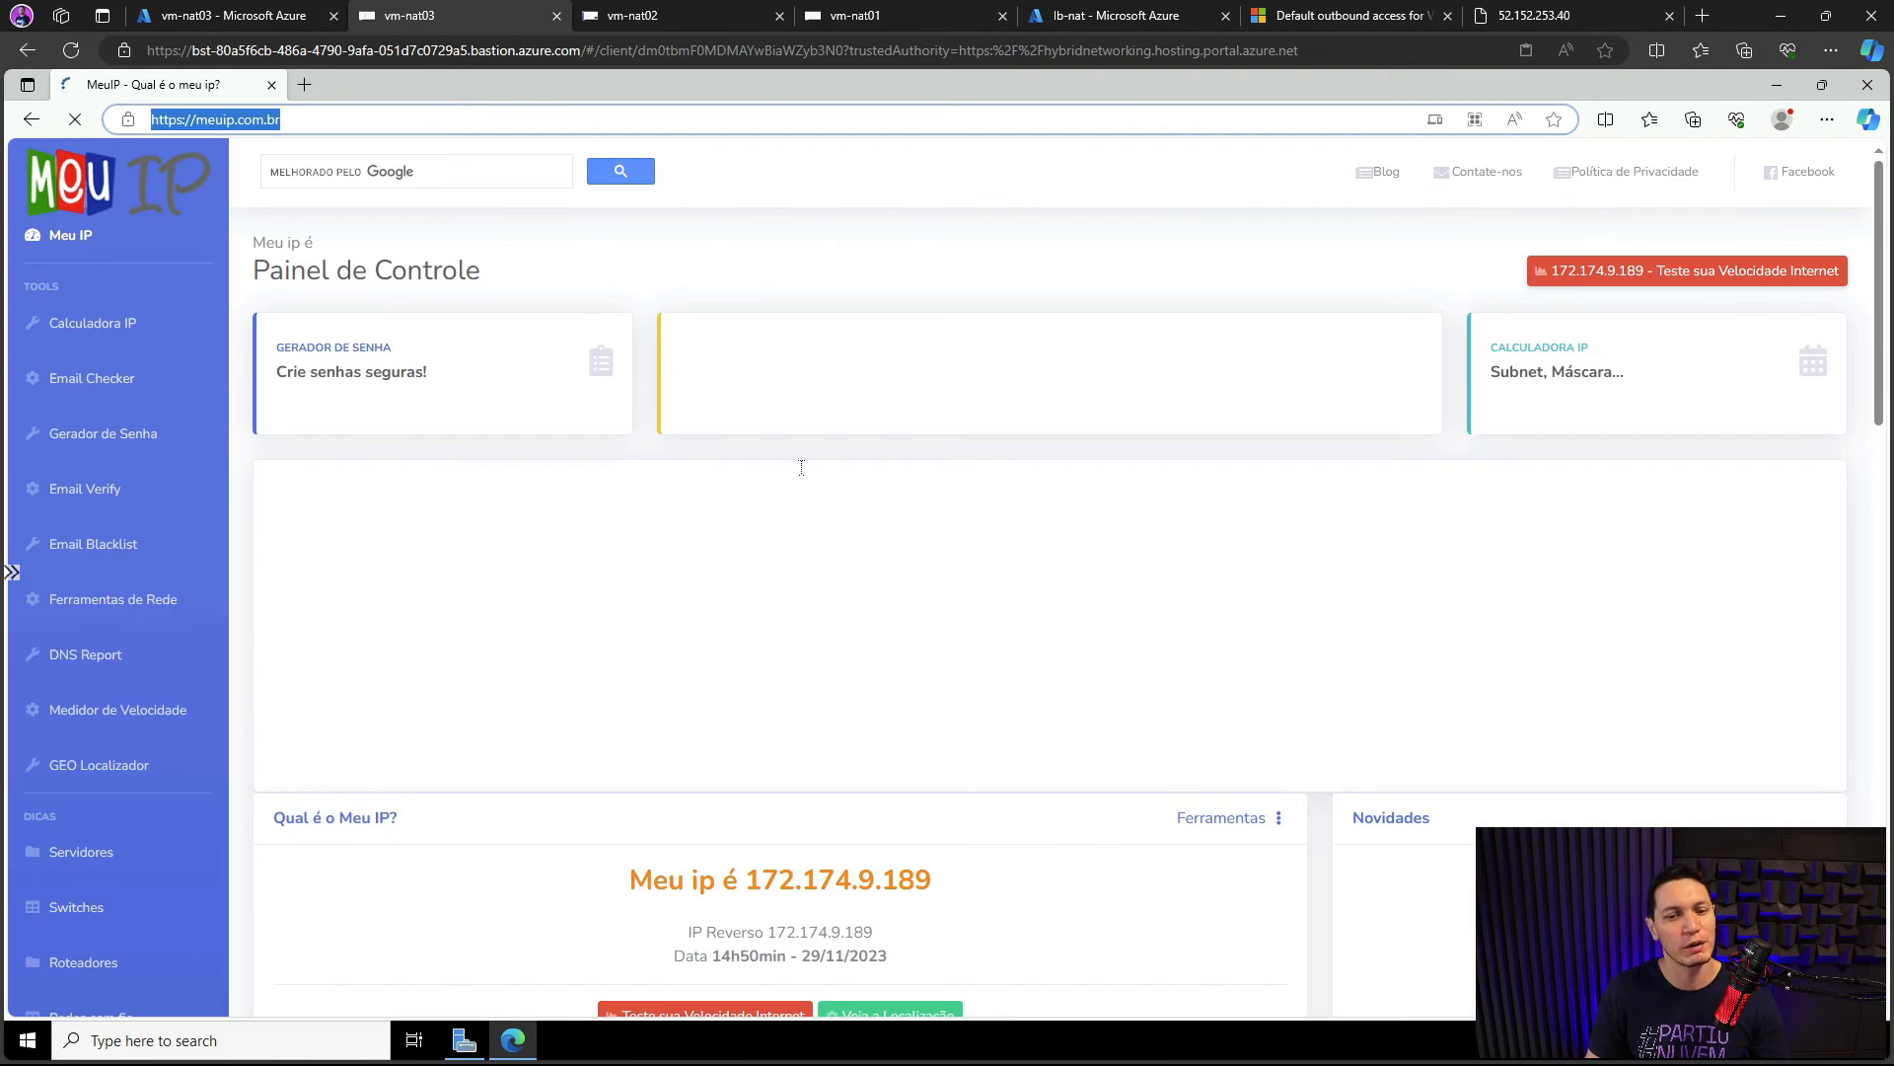
scroll(801, 470, "down", 3)
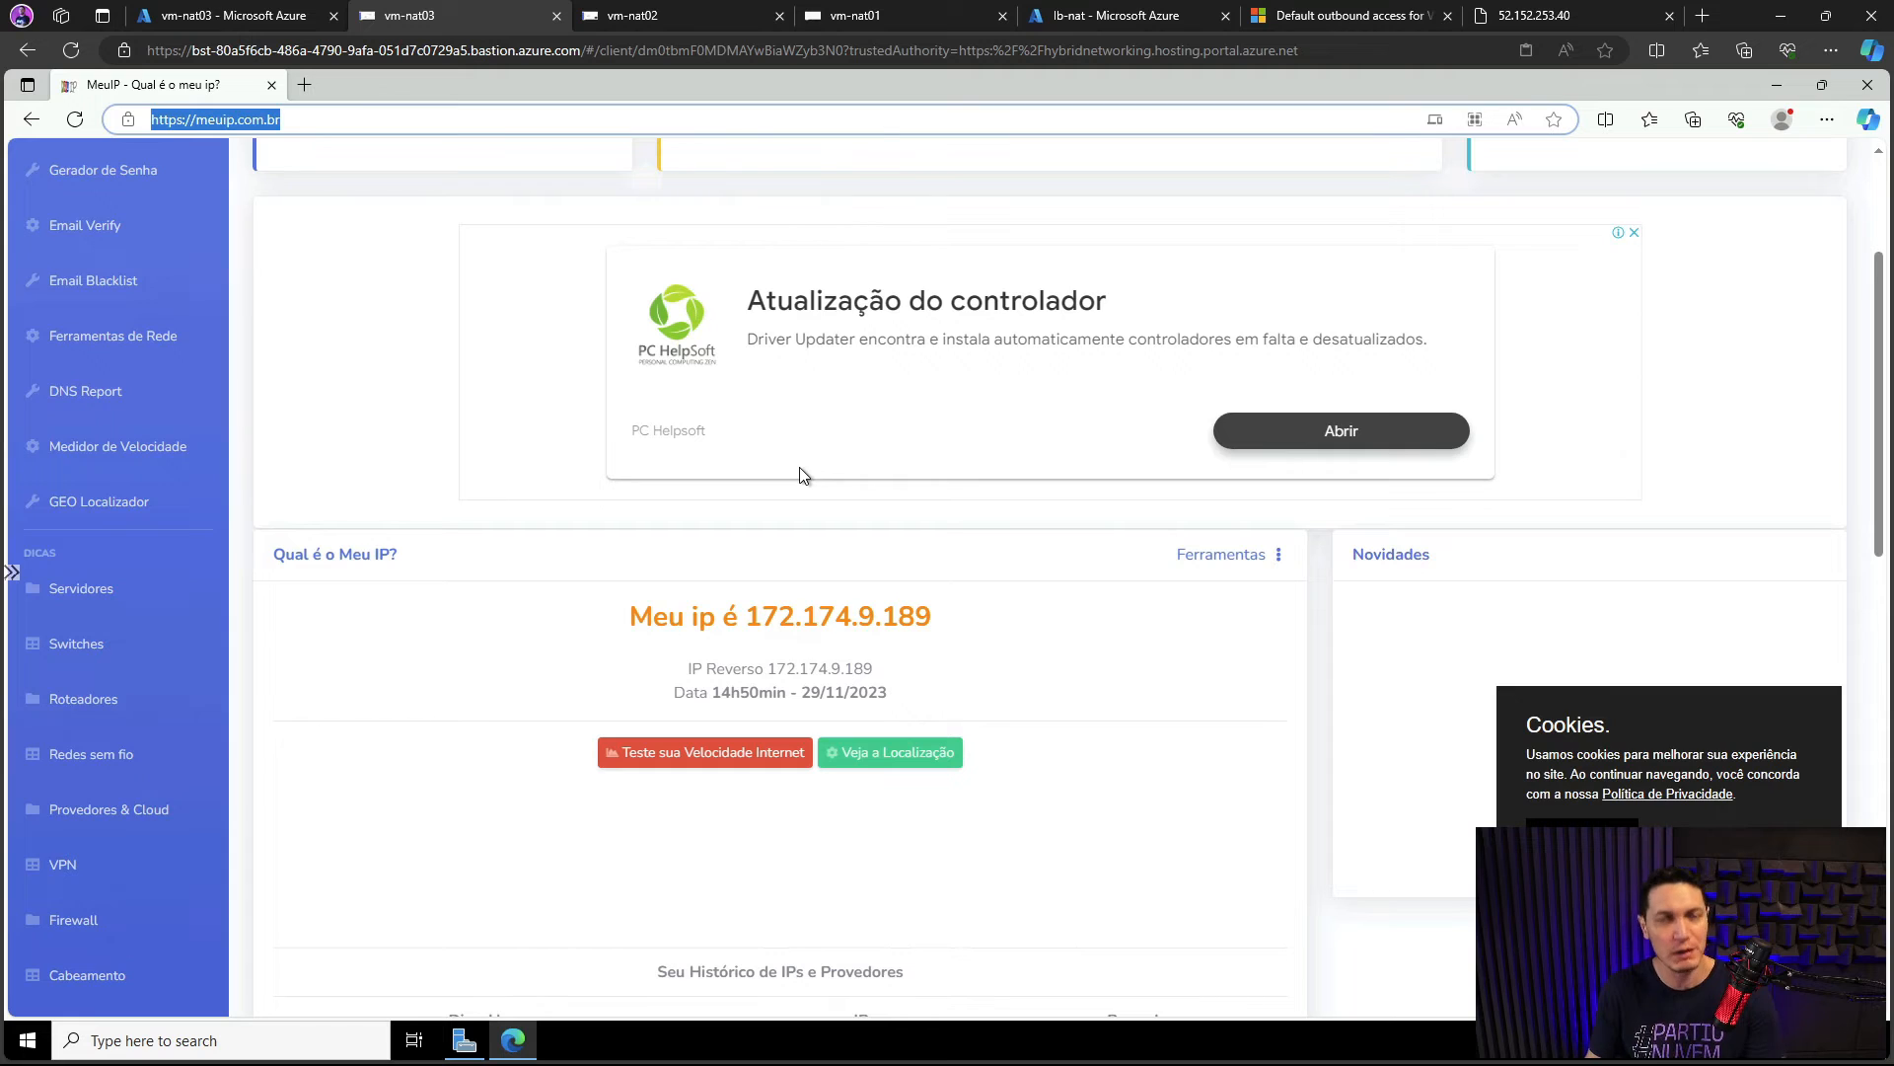
scroll(827, 582, "down", 1)
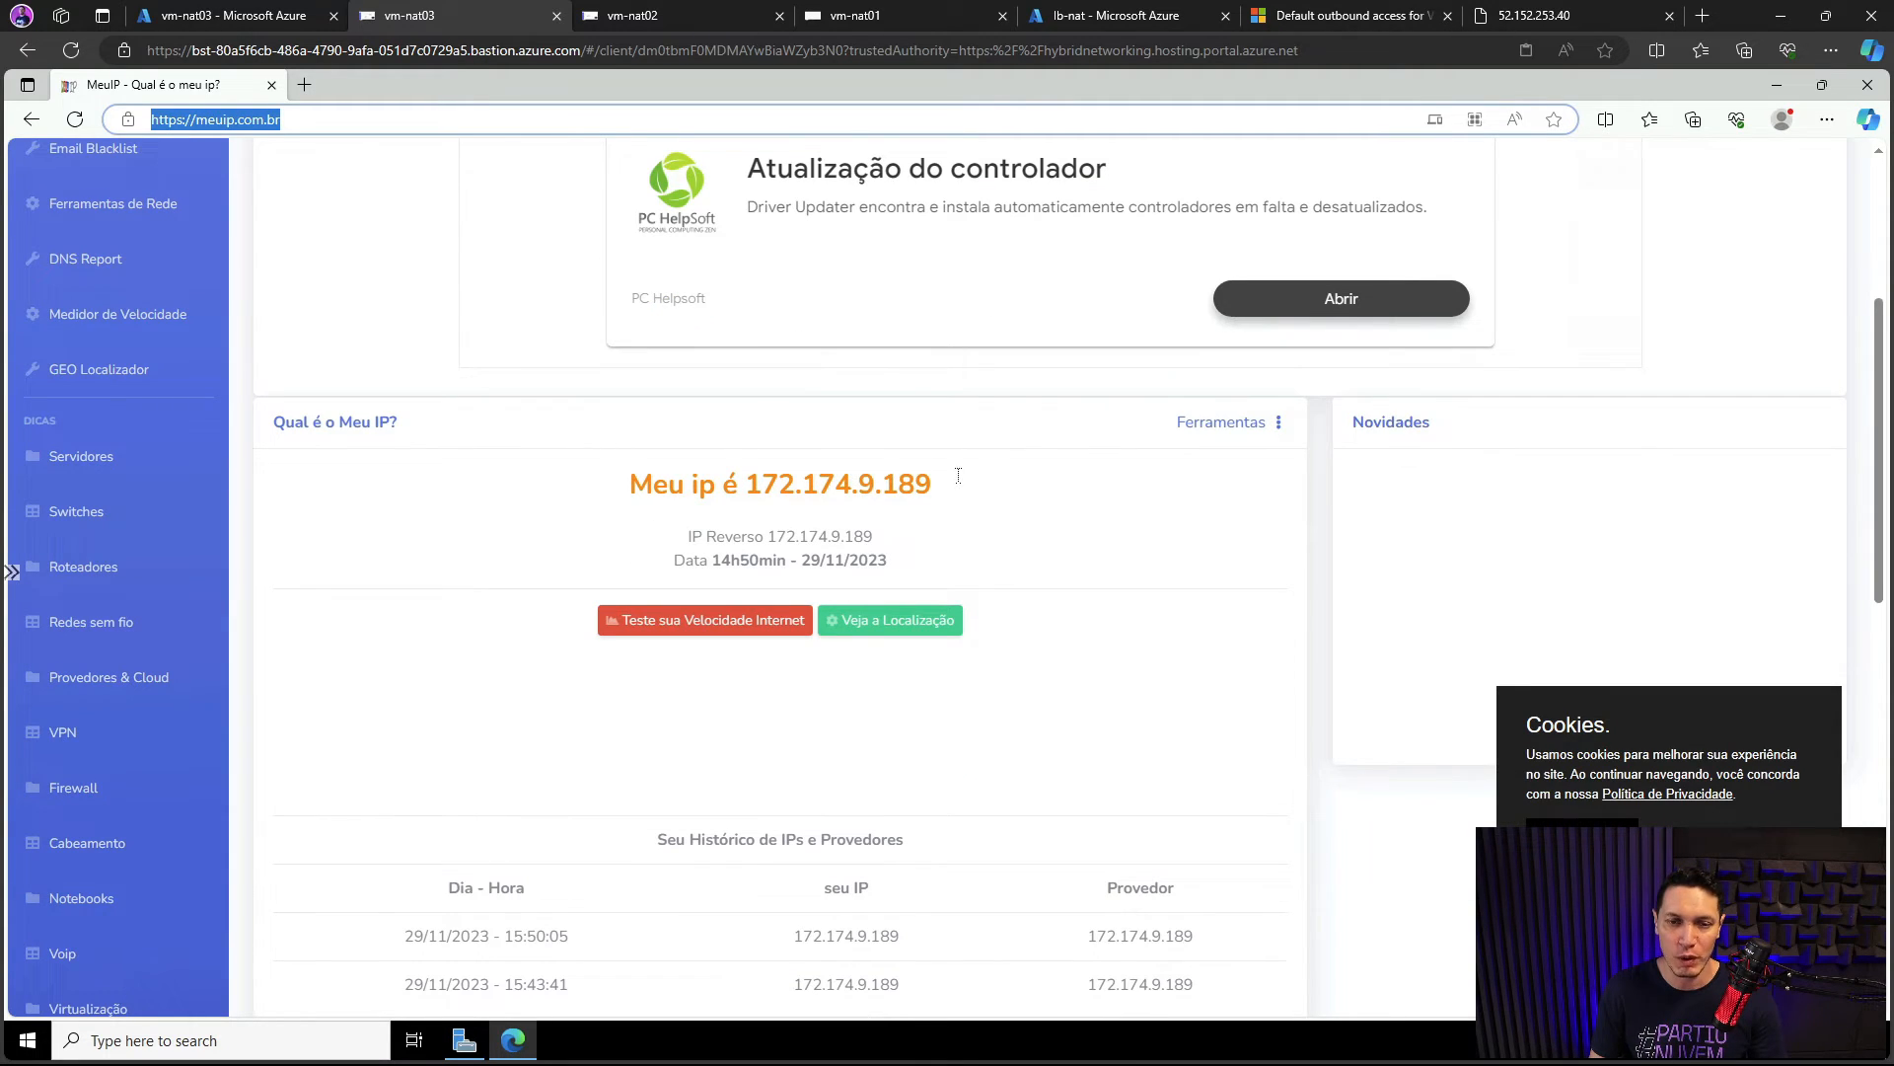
Step: Compare the outbound IPs MeuIP reports in the vm-nat02 and vm-nat03 sessions, highlighting vm-nat02's address
left_click(651, 17)
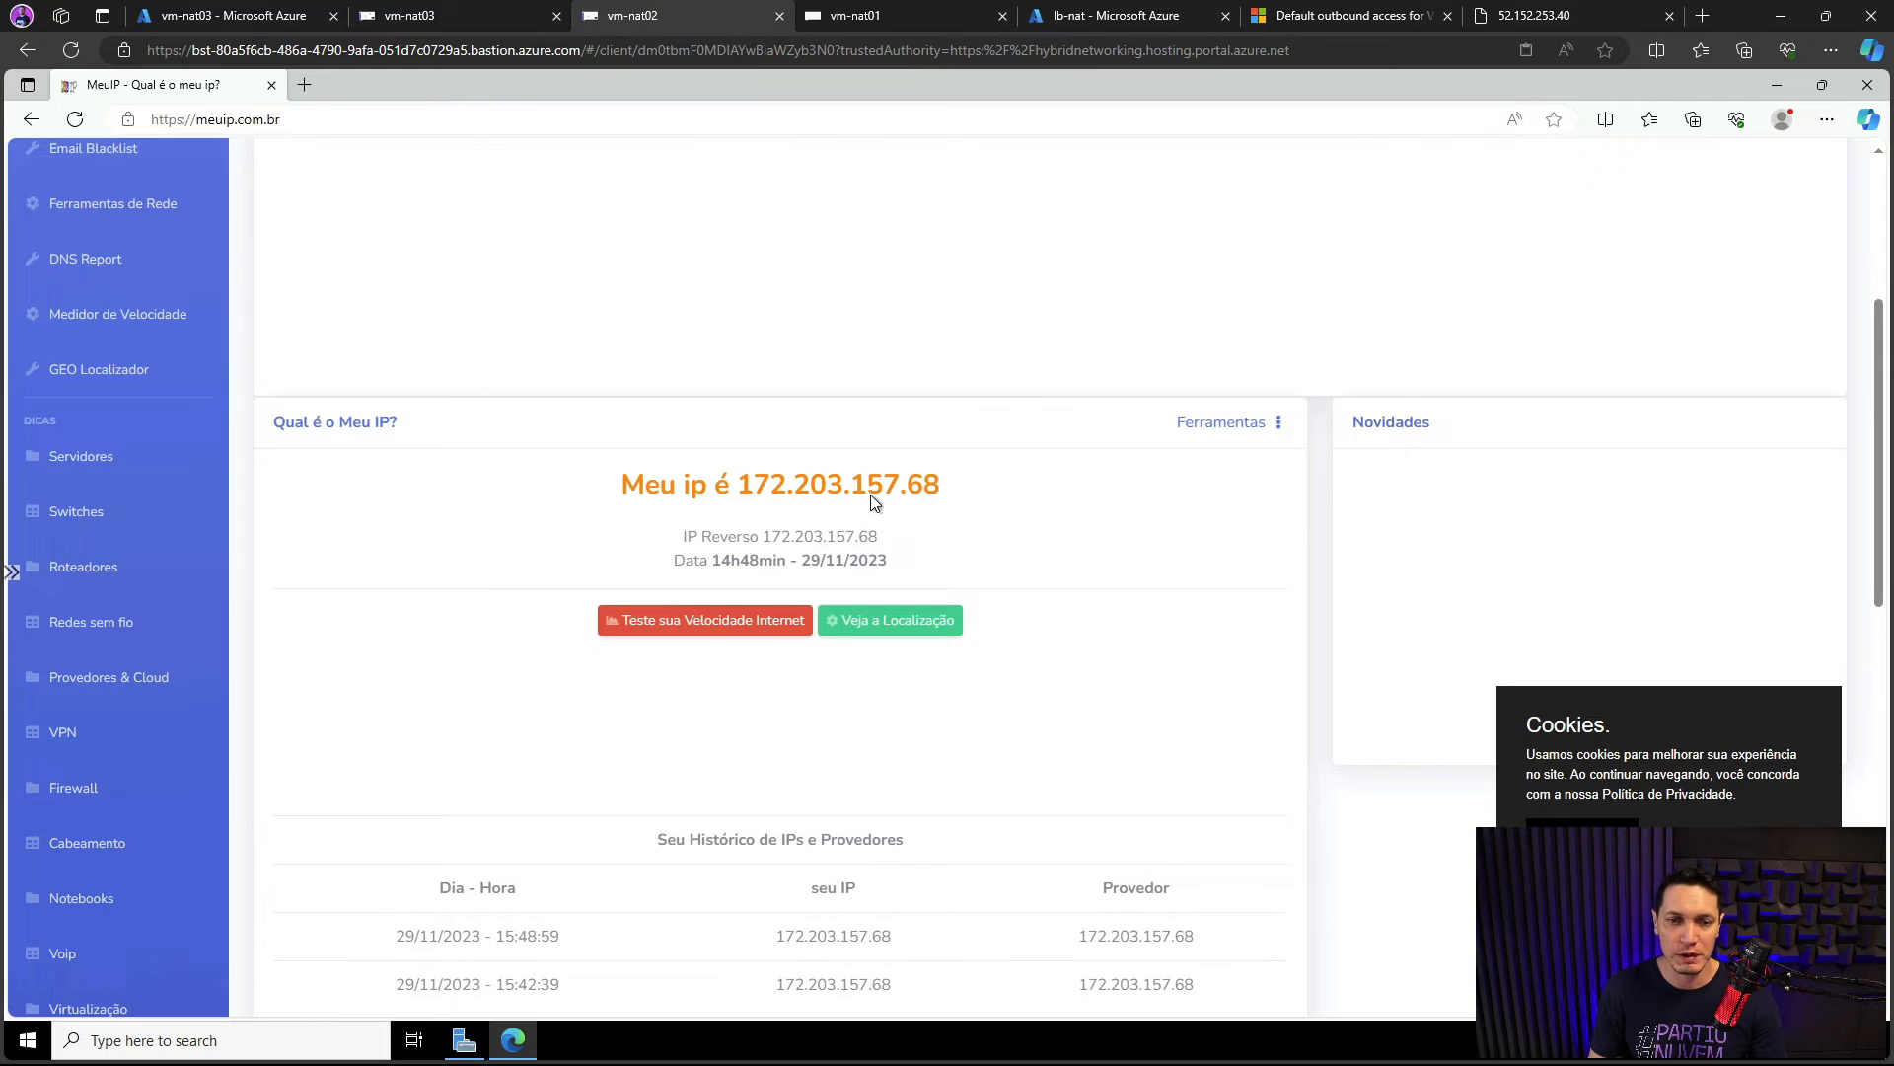
left_click(510, 14)
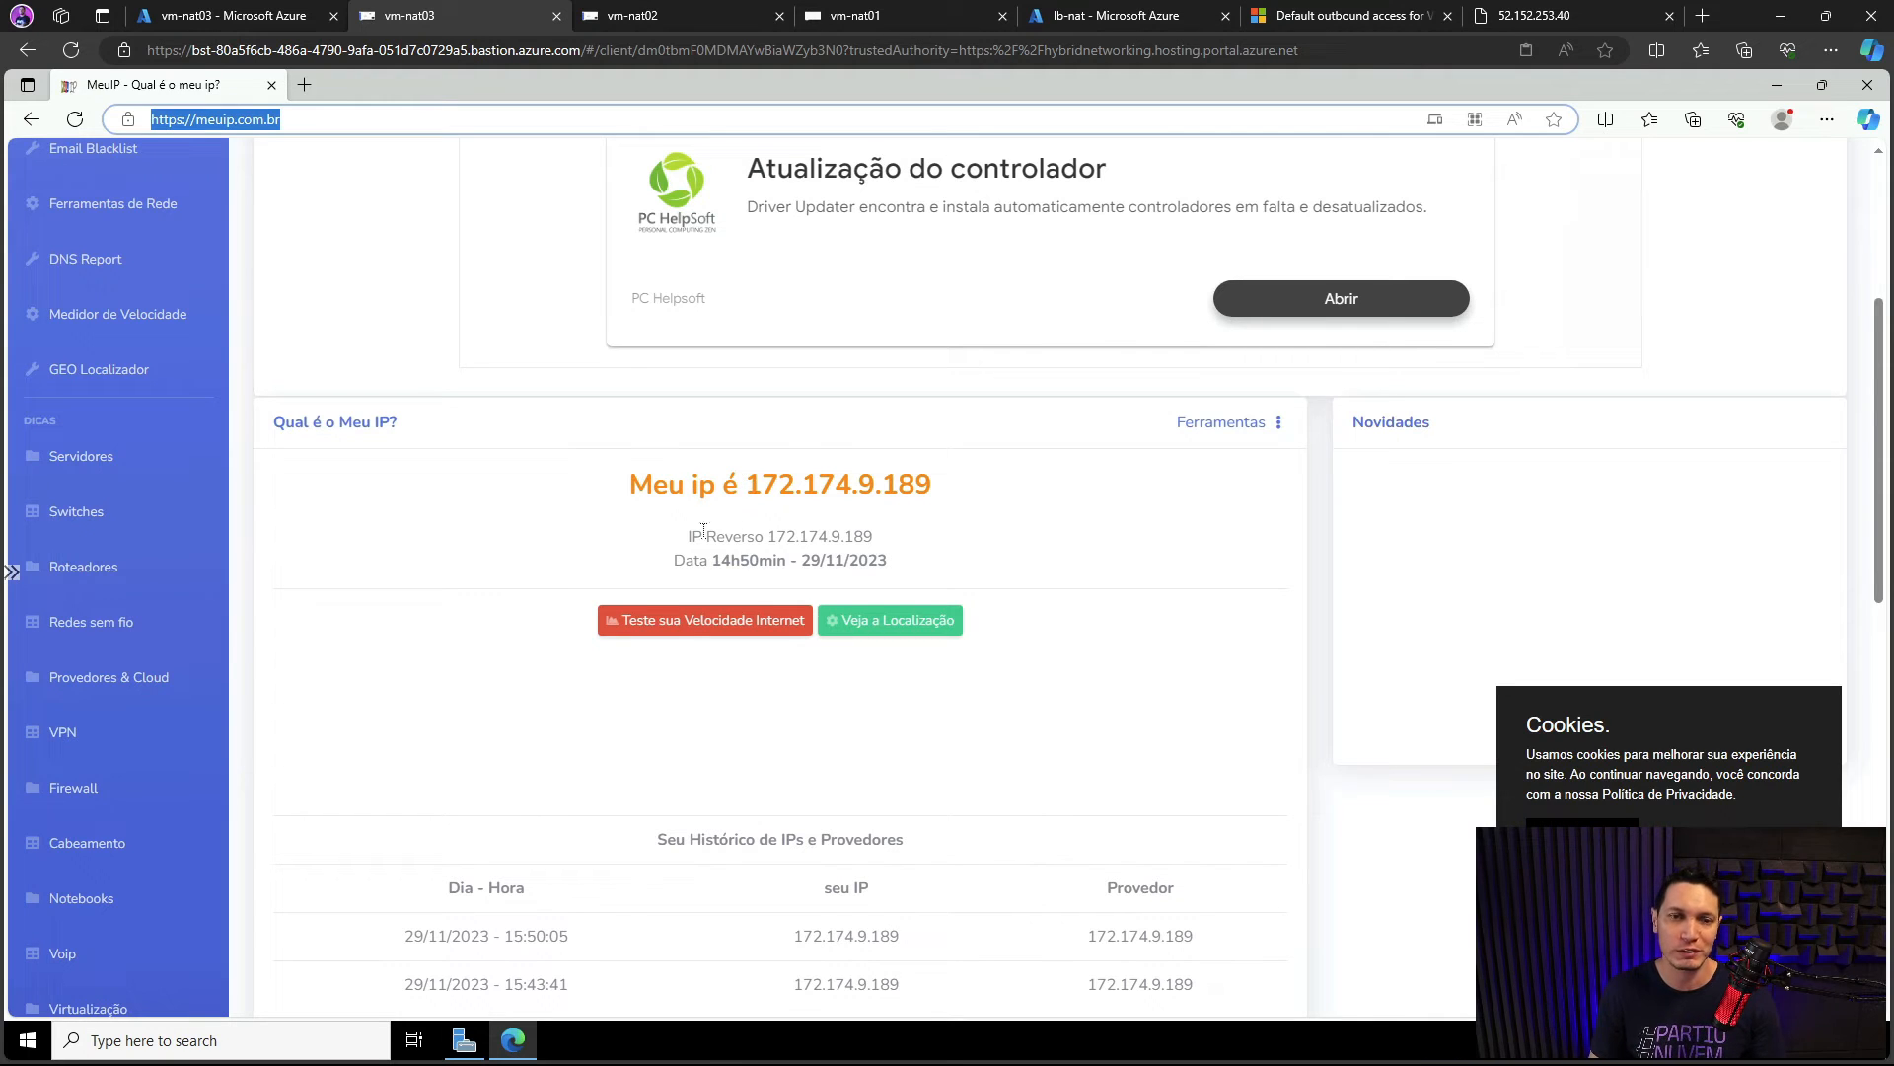
left_click(671, 20)
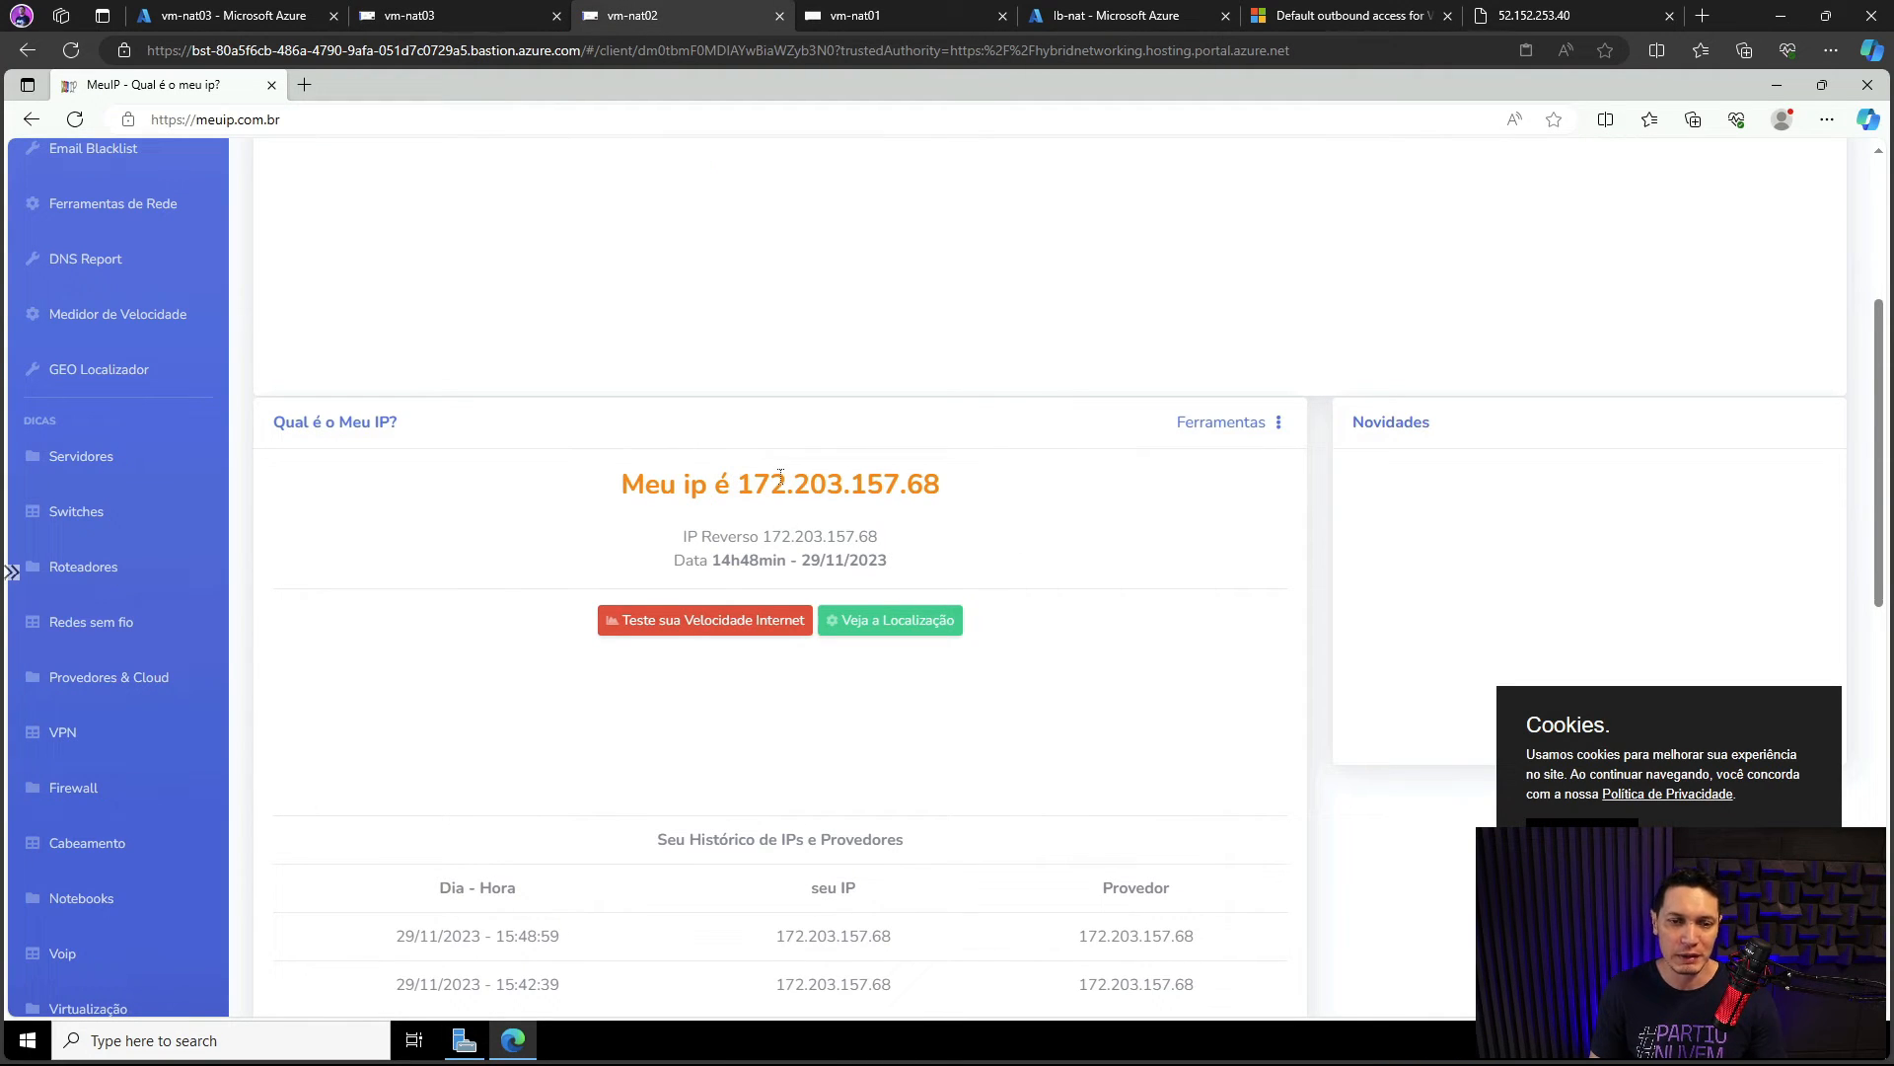
left_click_drag(737, 483, 943, 486)
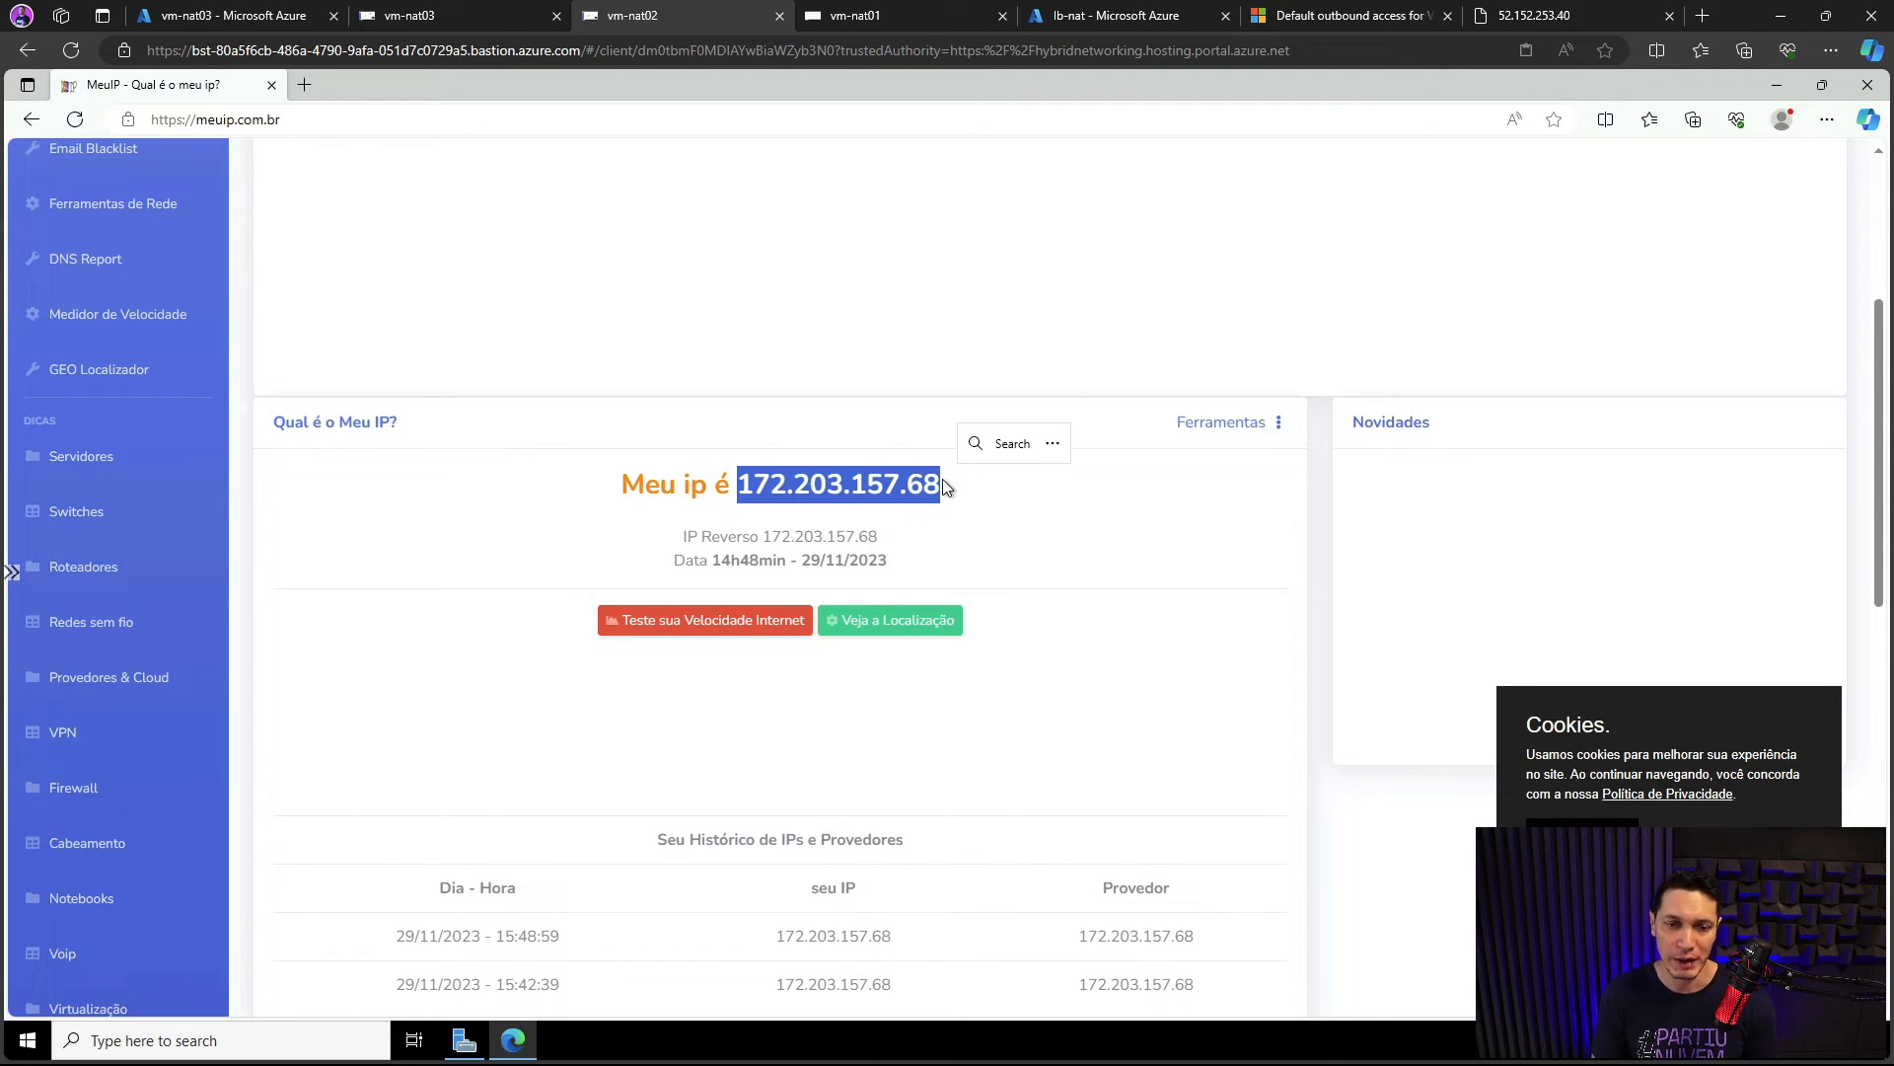
left_click(483, 15)
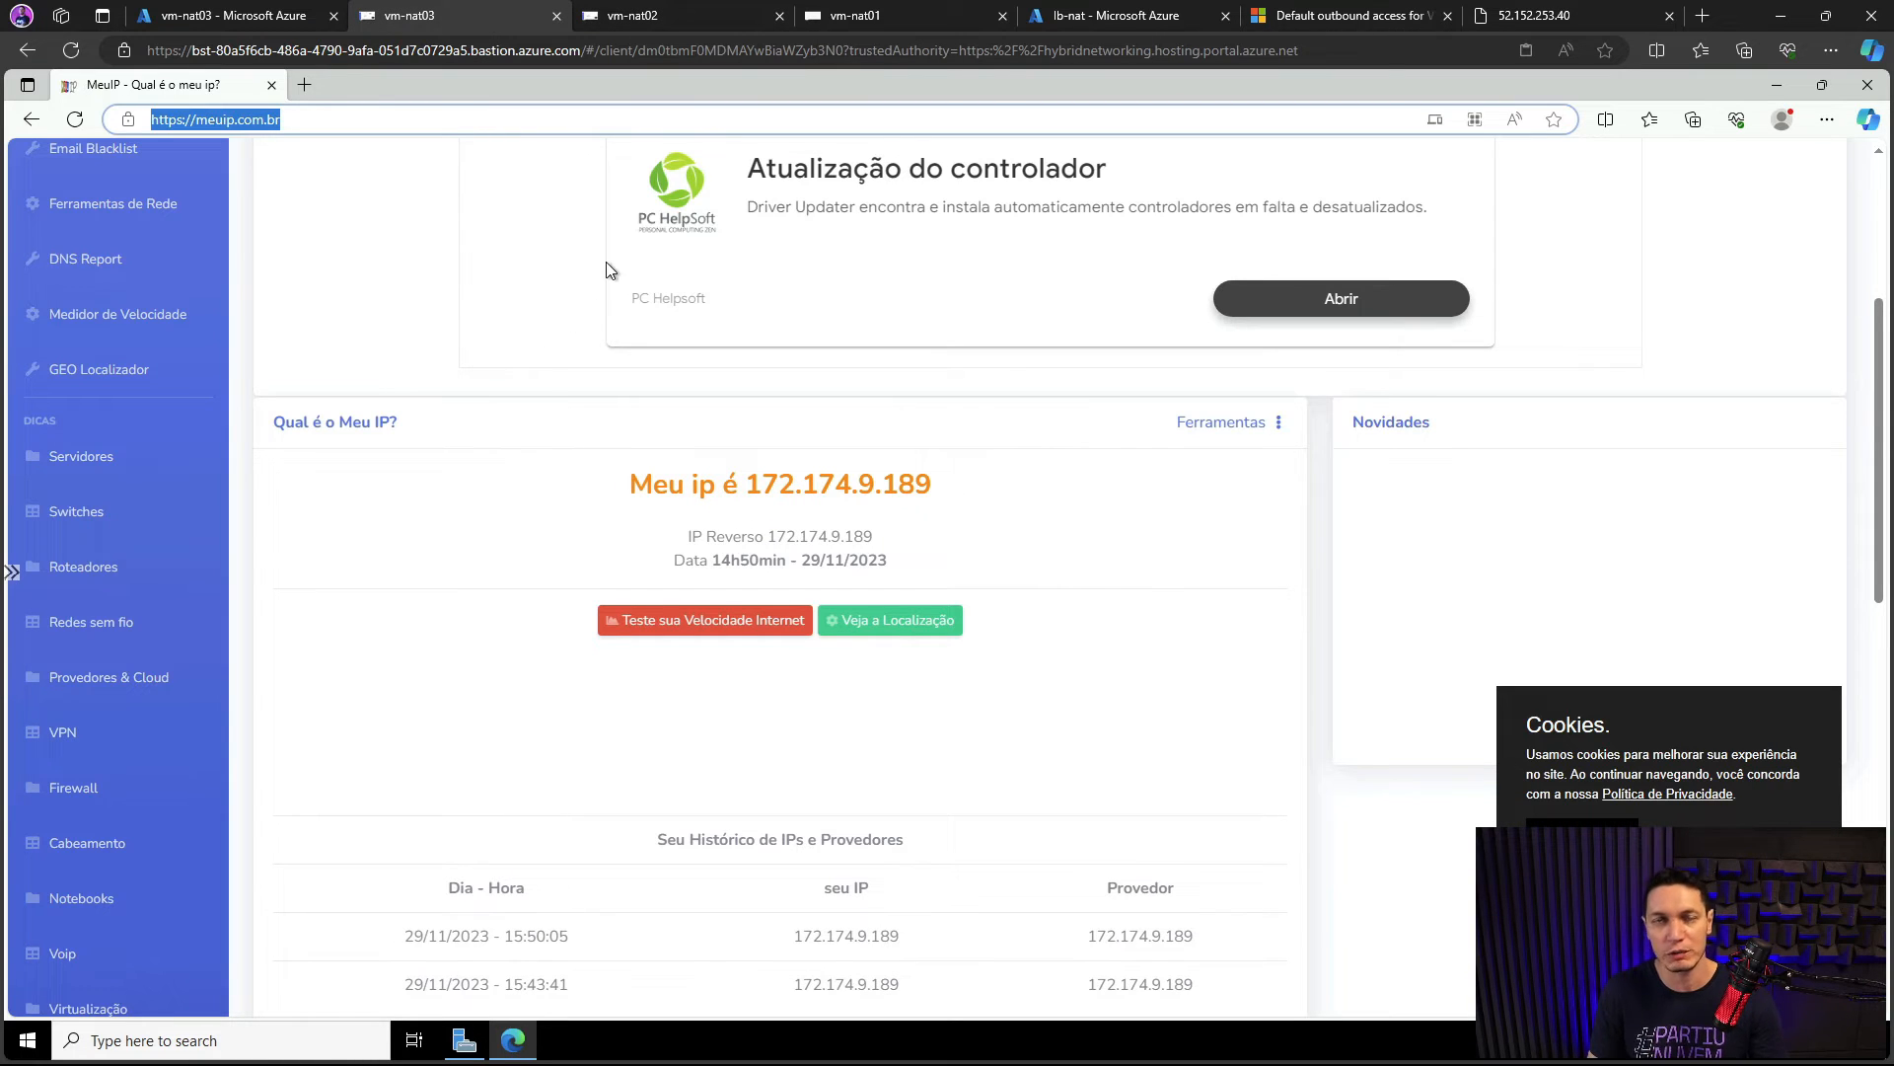
Step: After viewing vm-nat01's browser session, return to the Azure portal, search for "nat" and start creating a NAT gateway
left_click(900, 14)
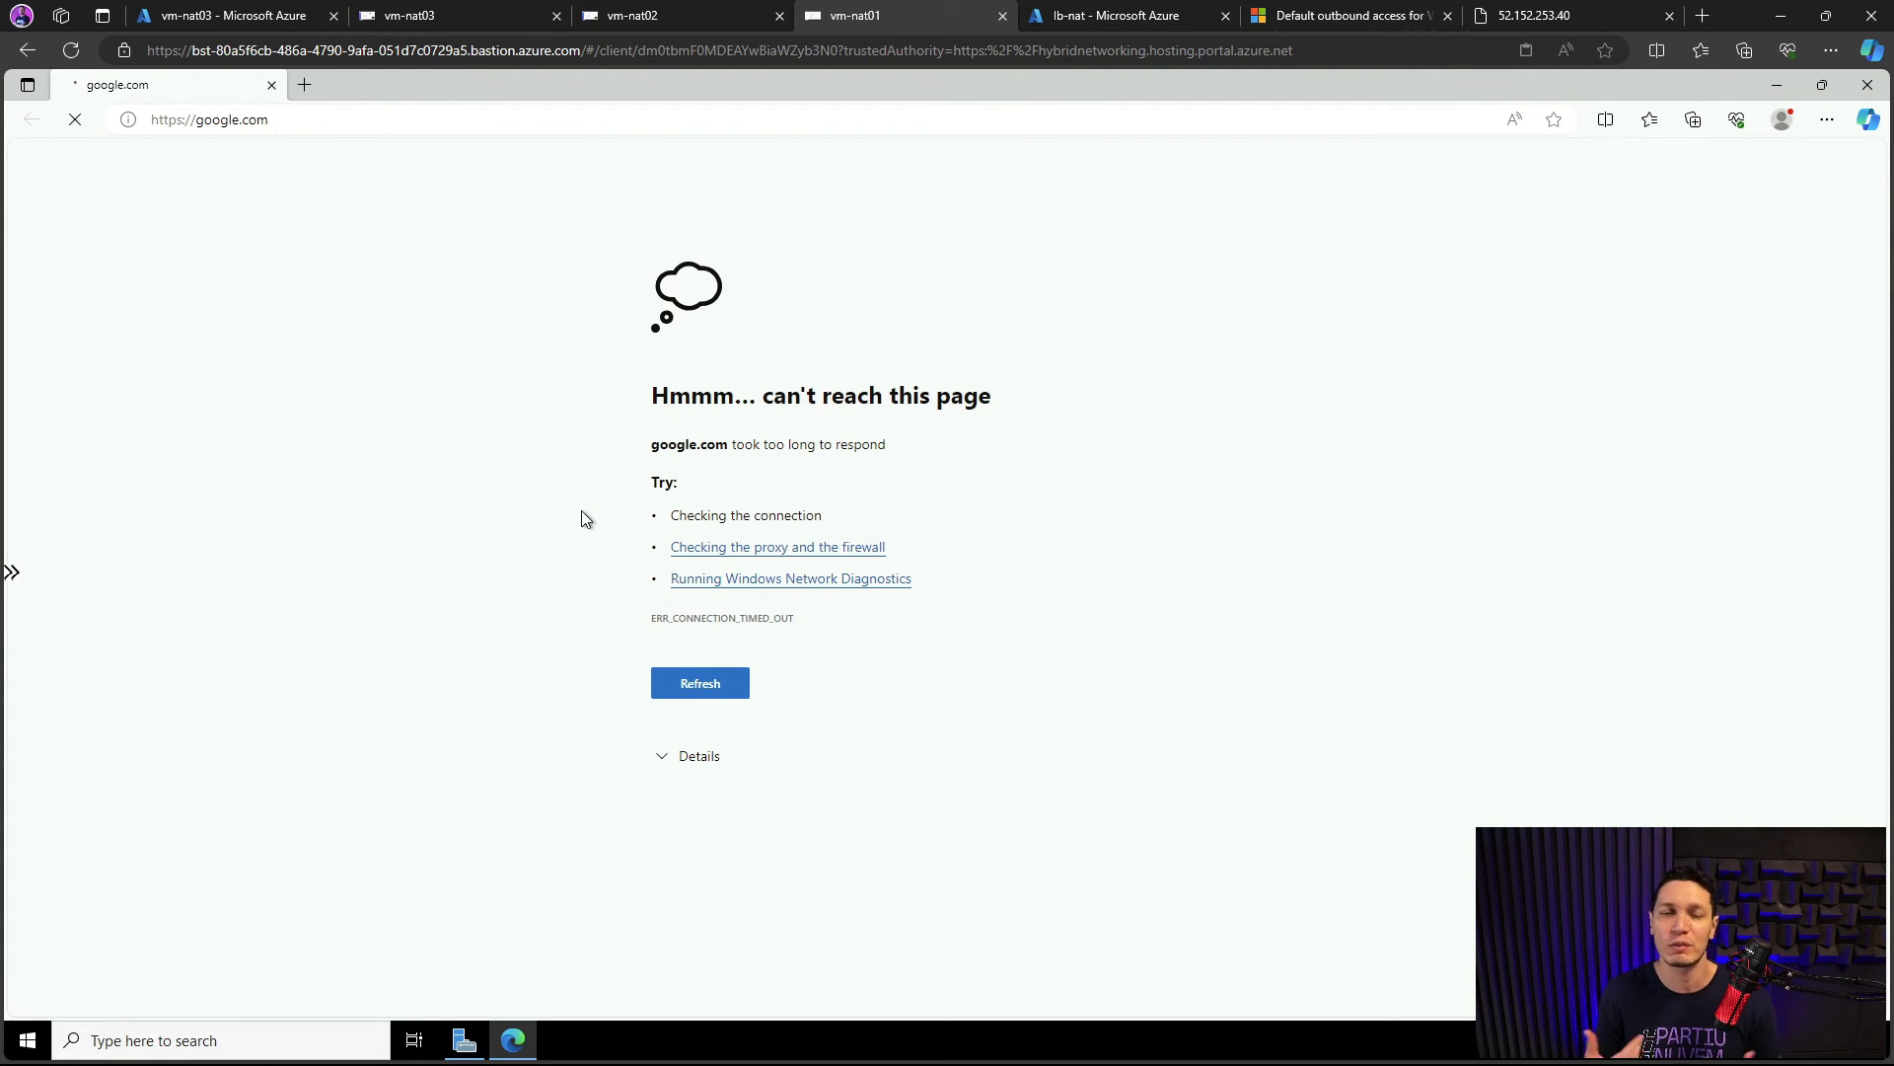
left_click(242, 15)
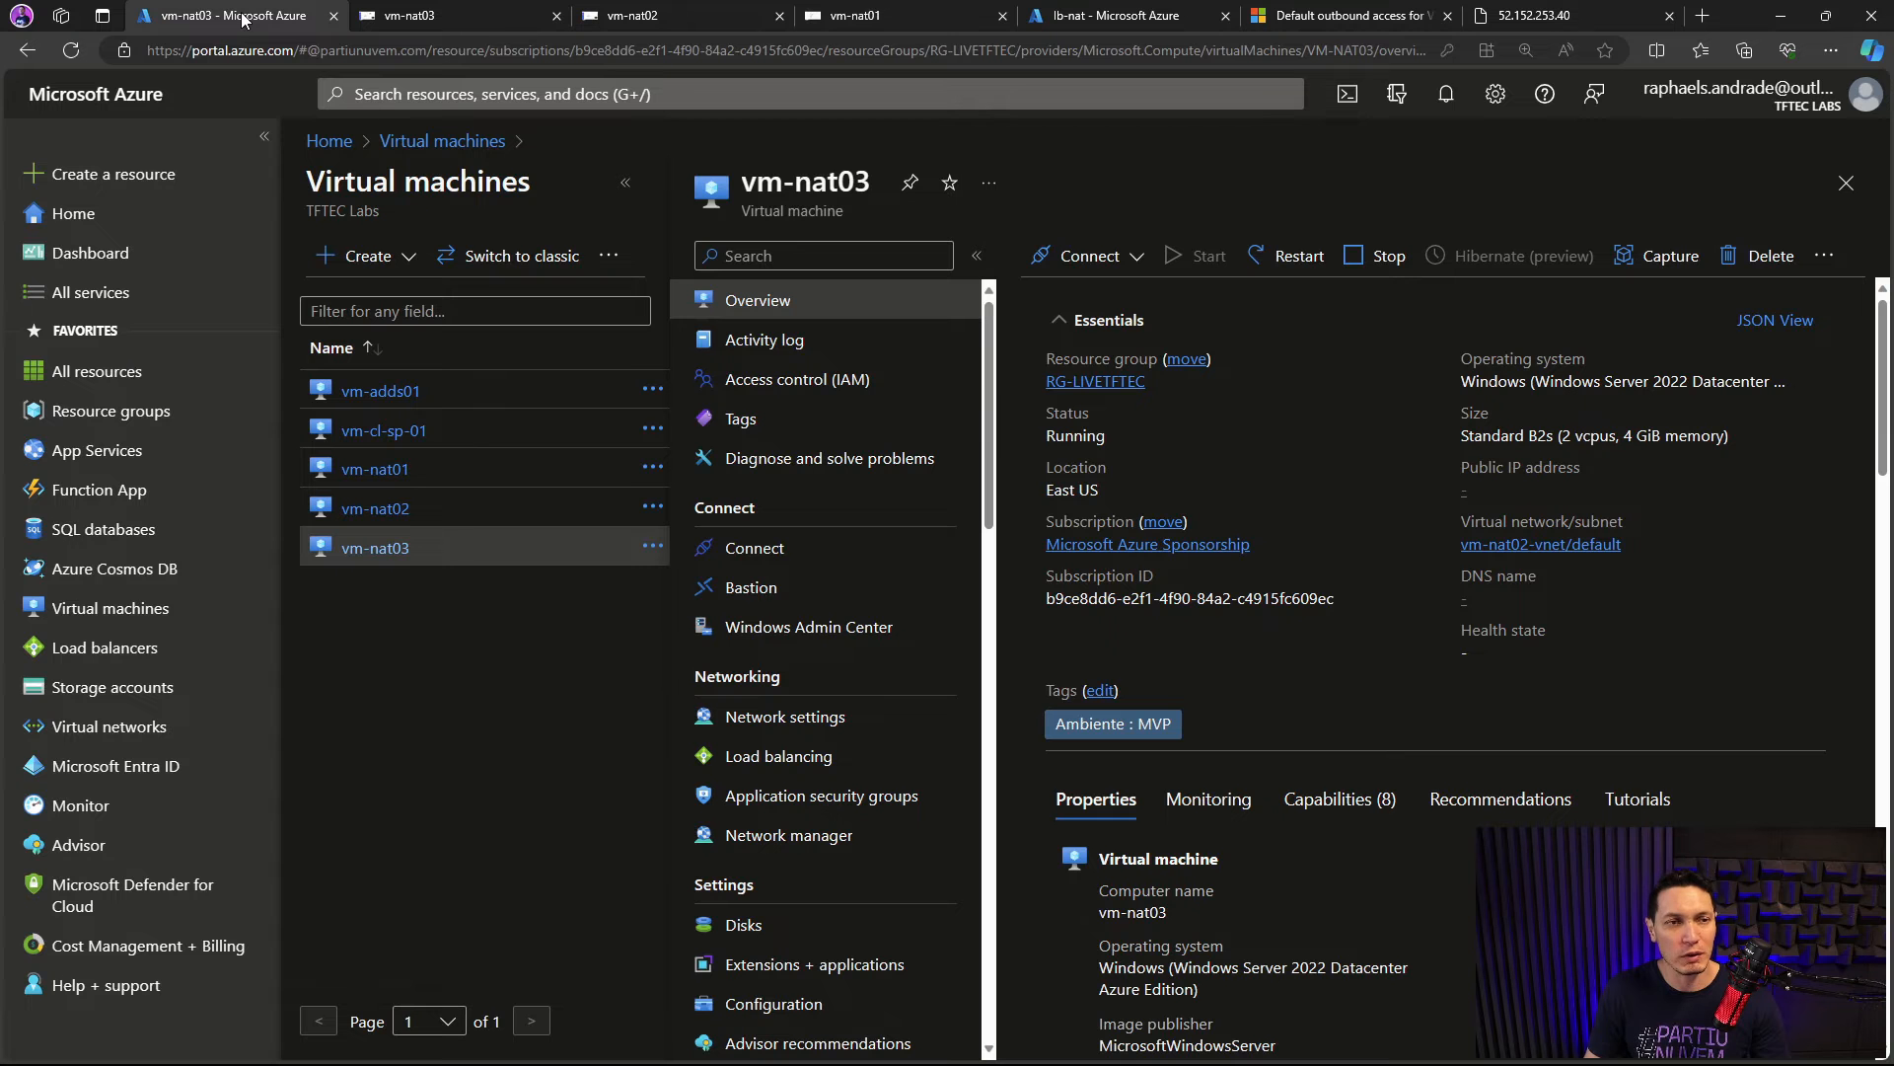
left_click(556, 91)
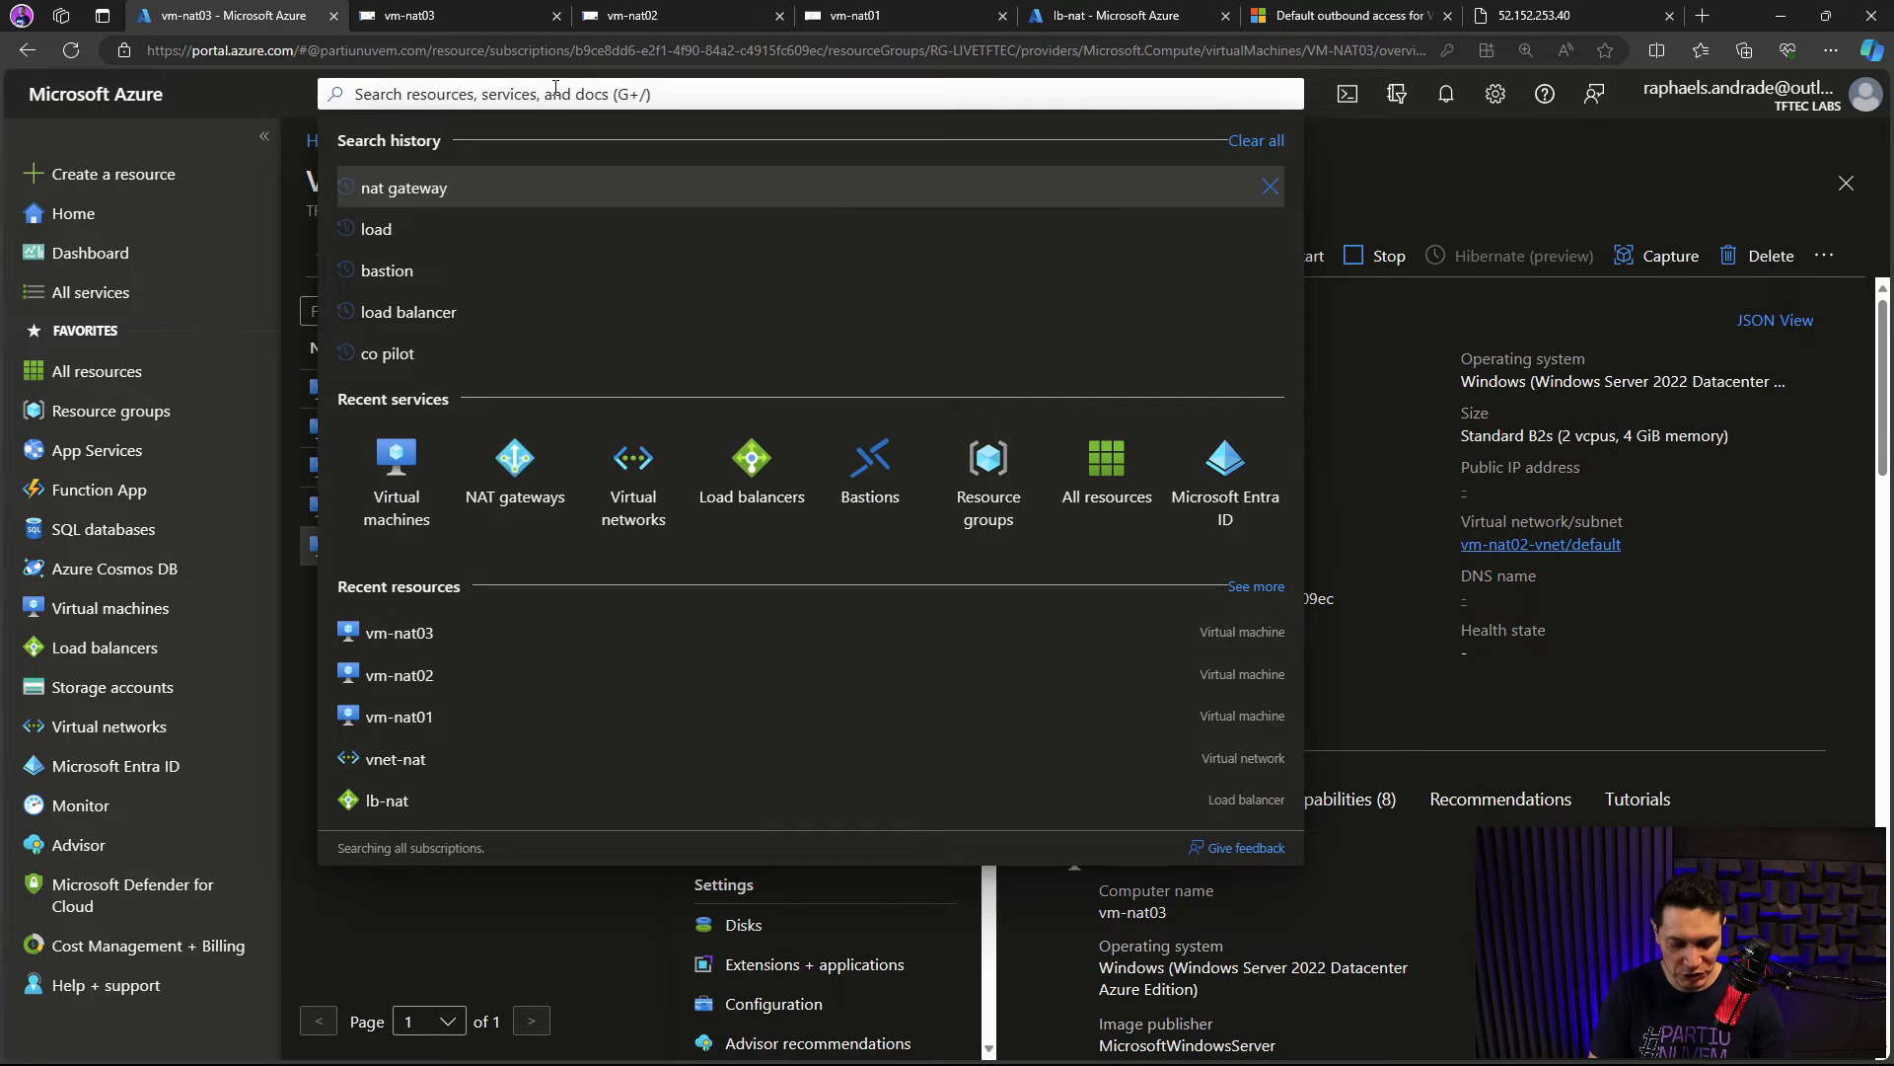
type("nat")
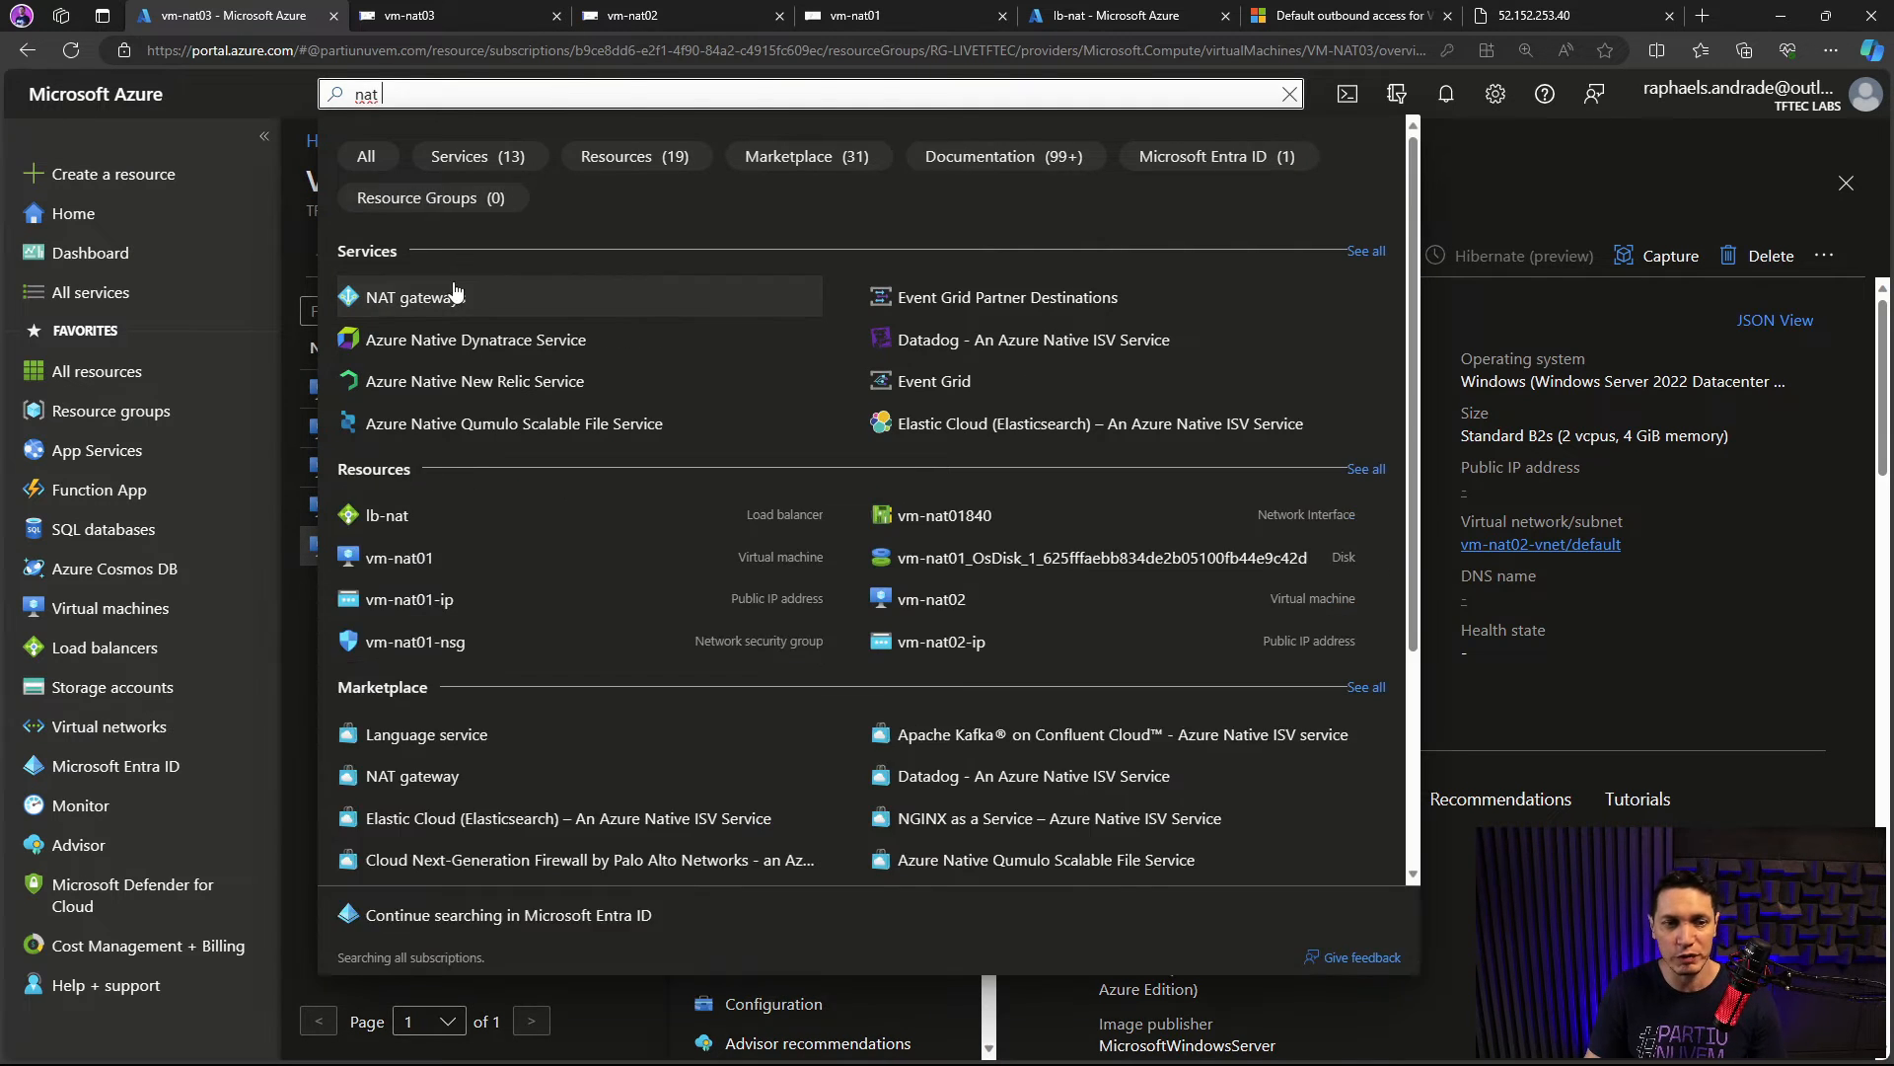
left_click(429, 299)
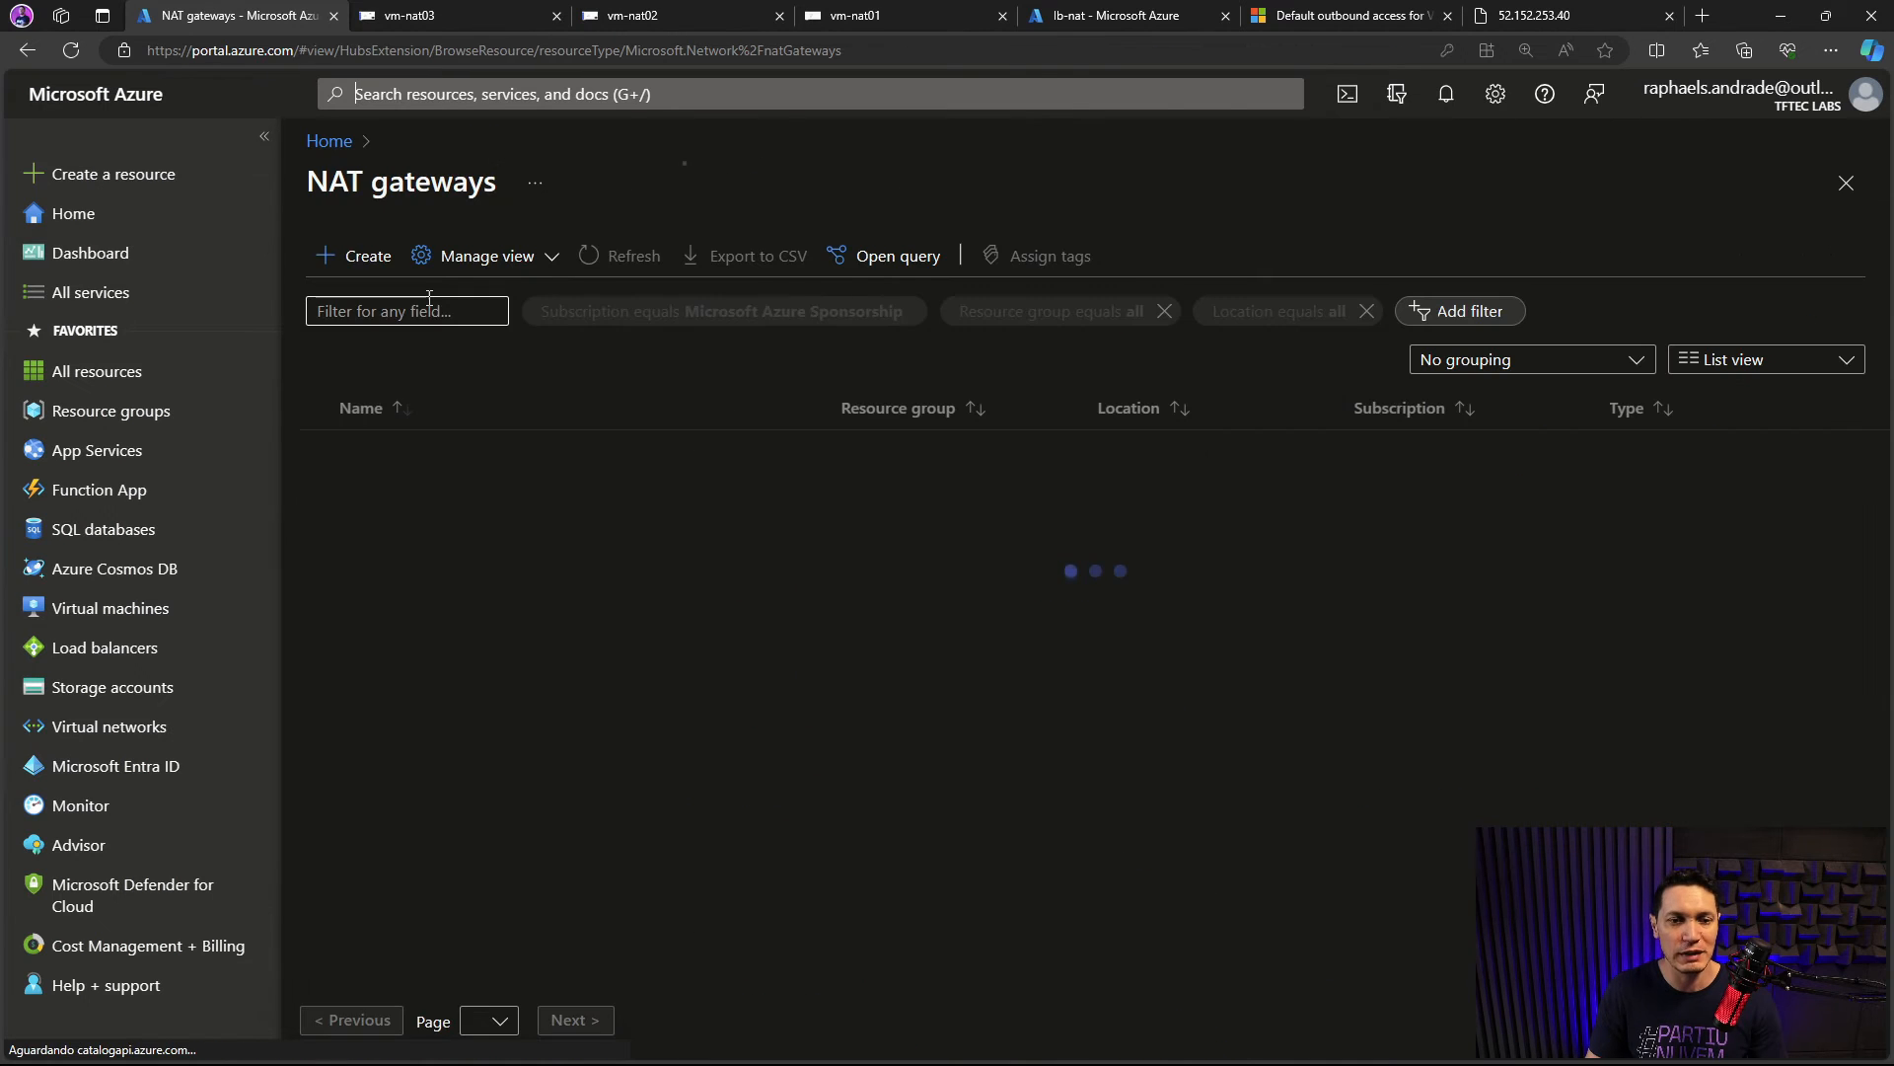
left_click(368, 259)
Step: Assign the NAT gateway to resource group rg-livetftec and name it nat-gw01
left_click(714, 553)
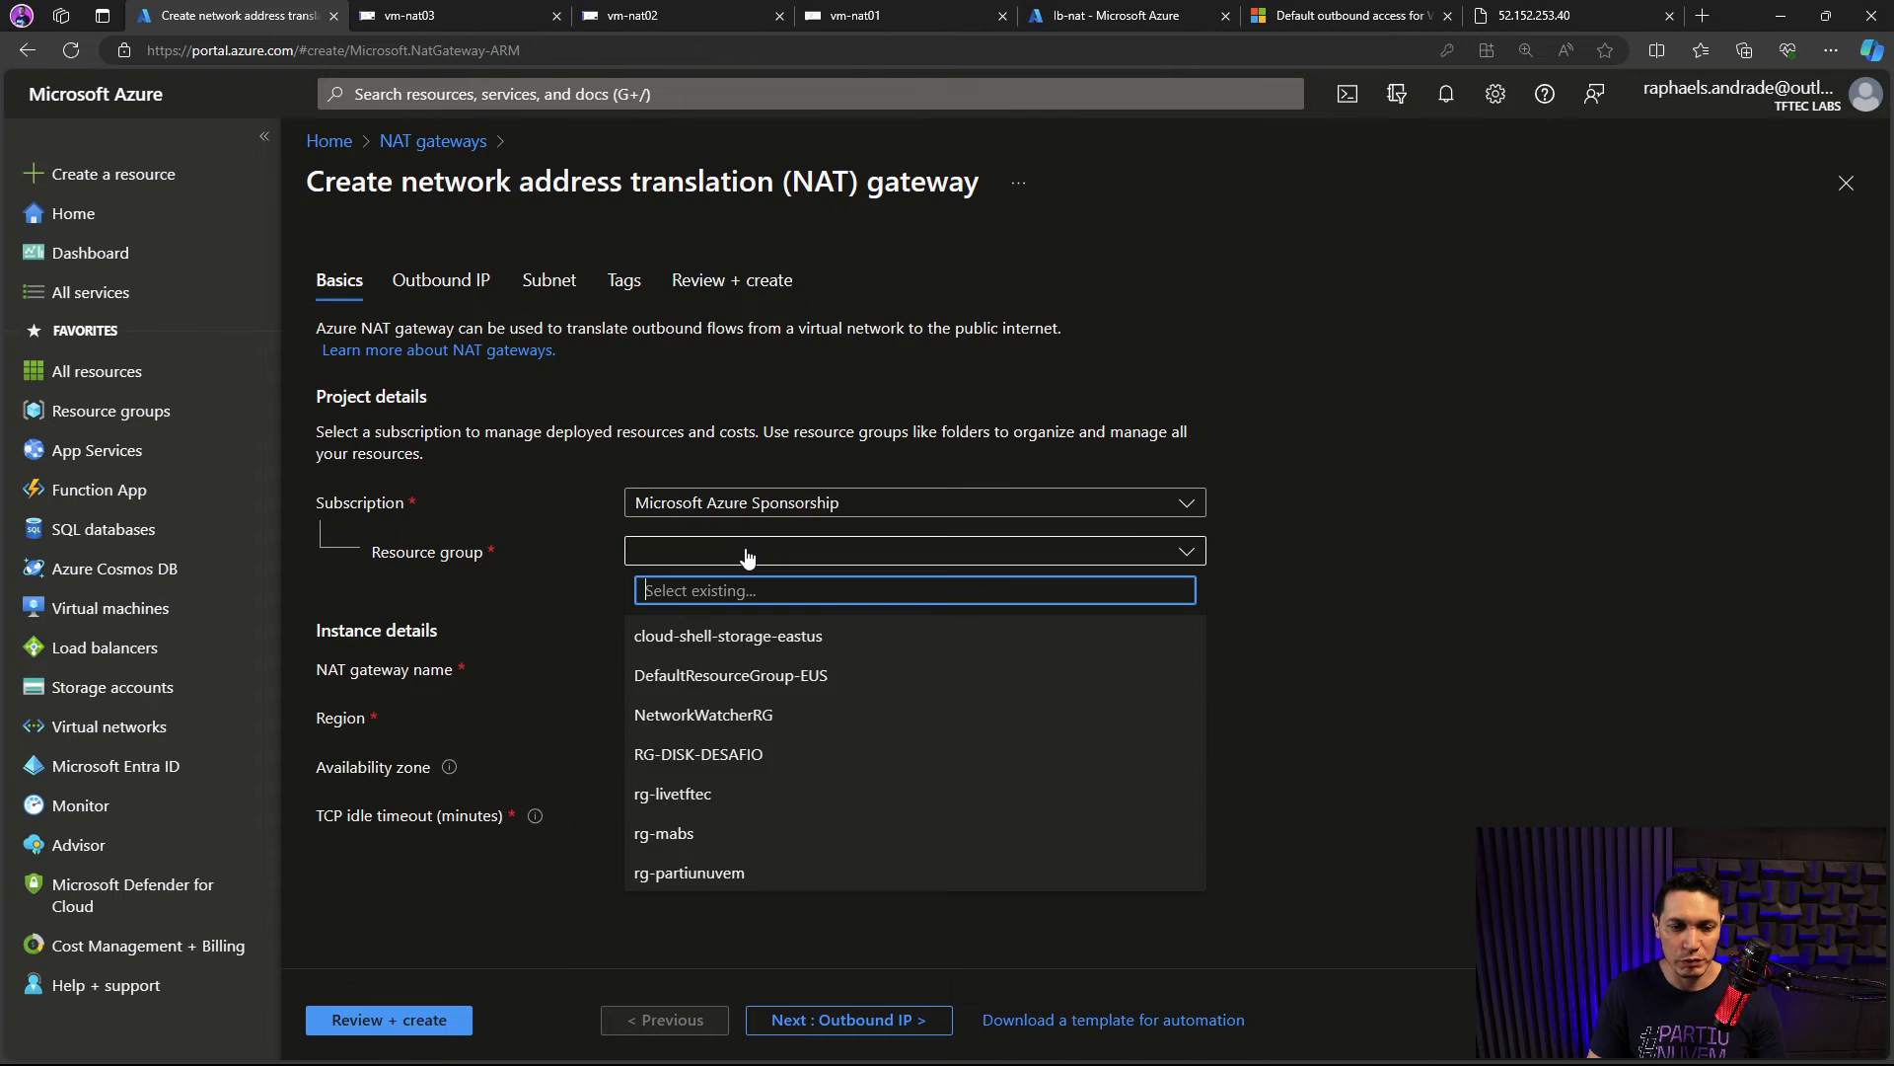
left_click(689, 789)
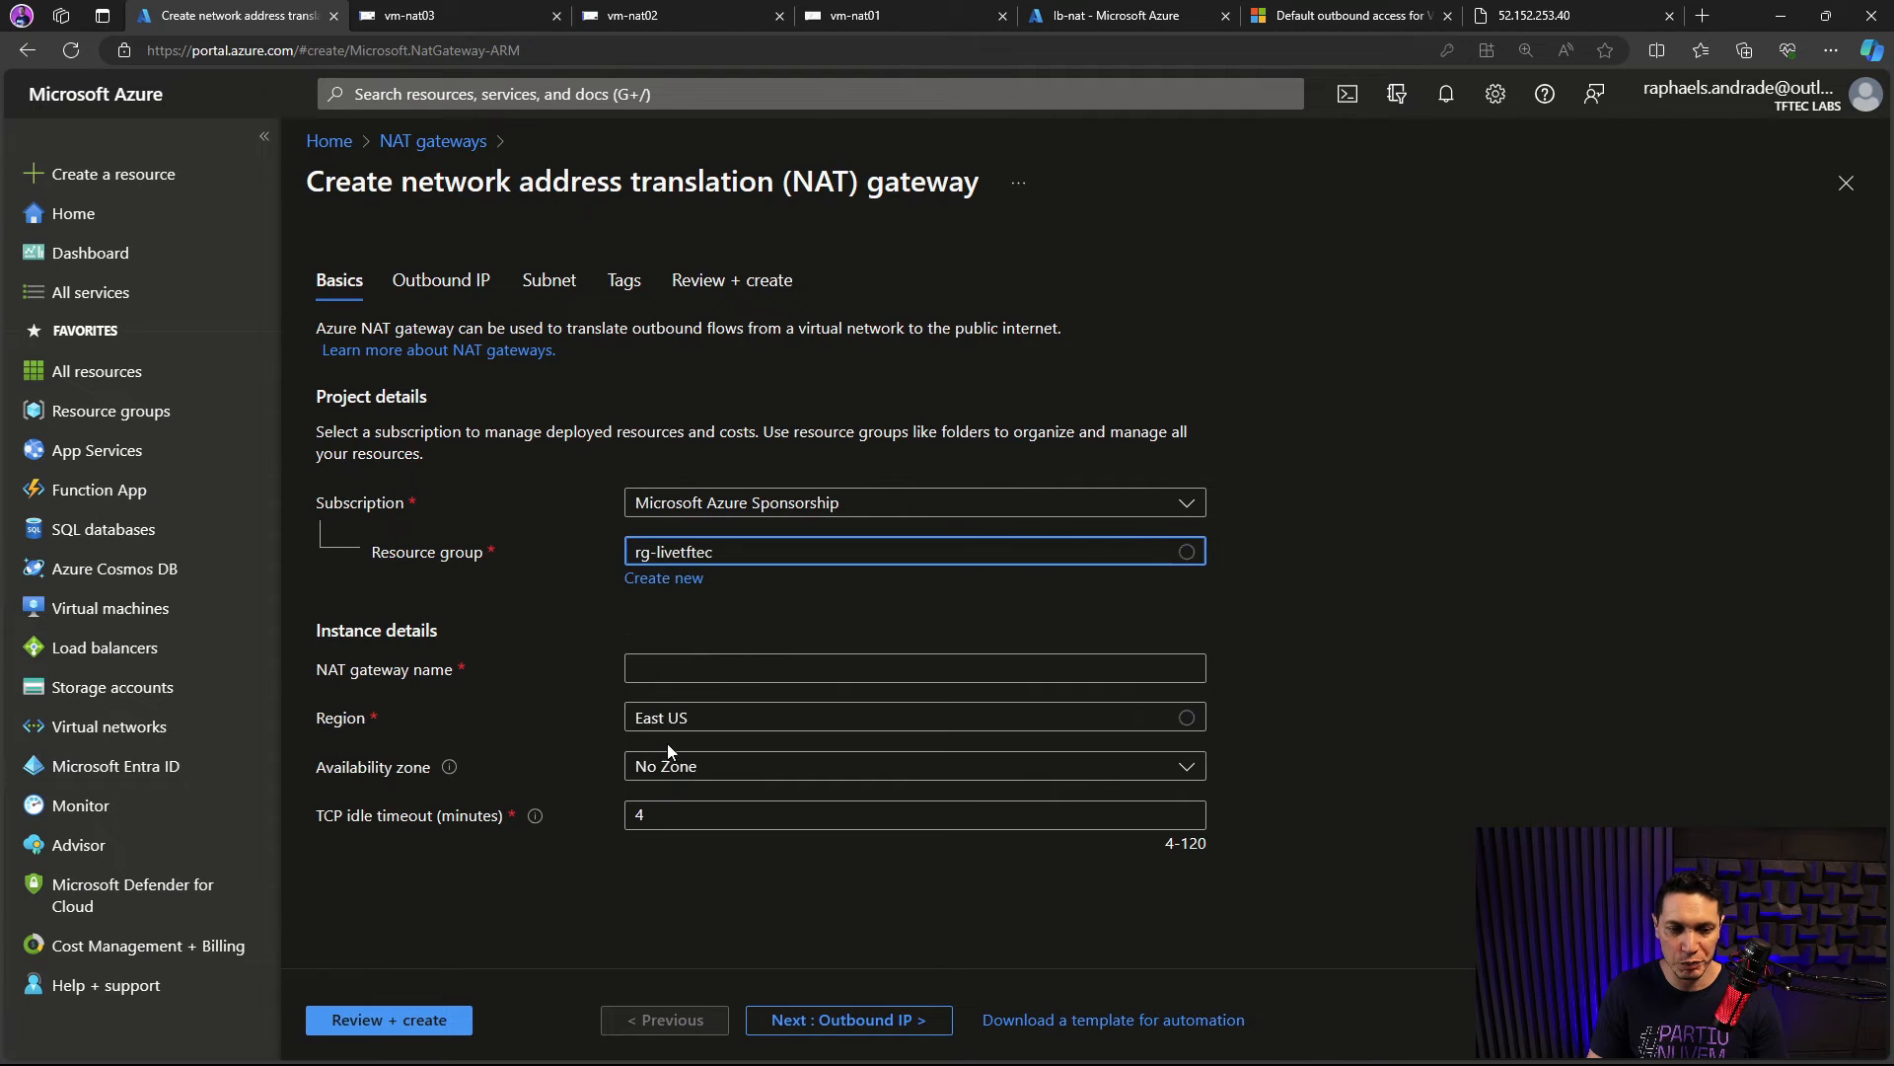
left_click(693, 671)
type("nat-")
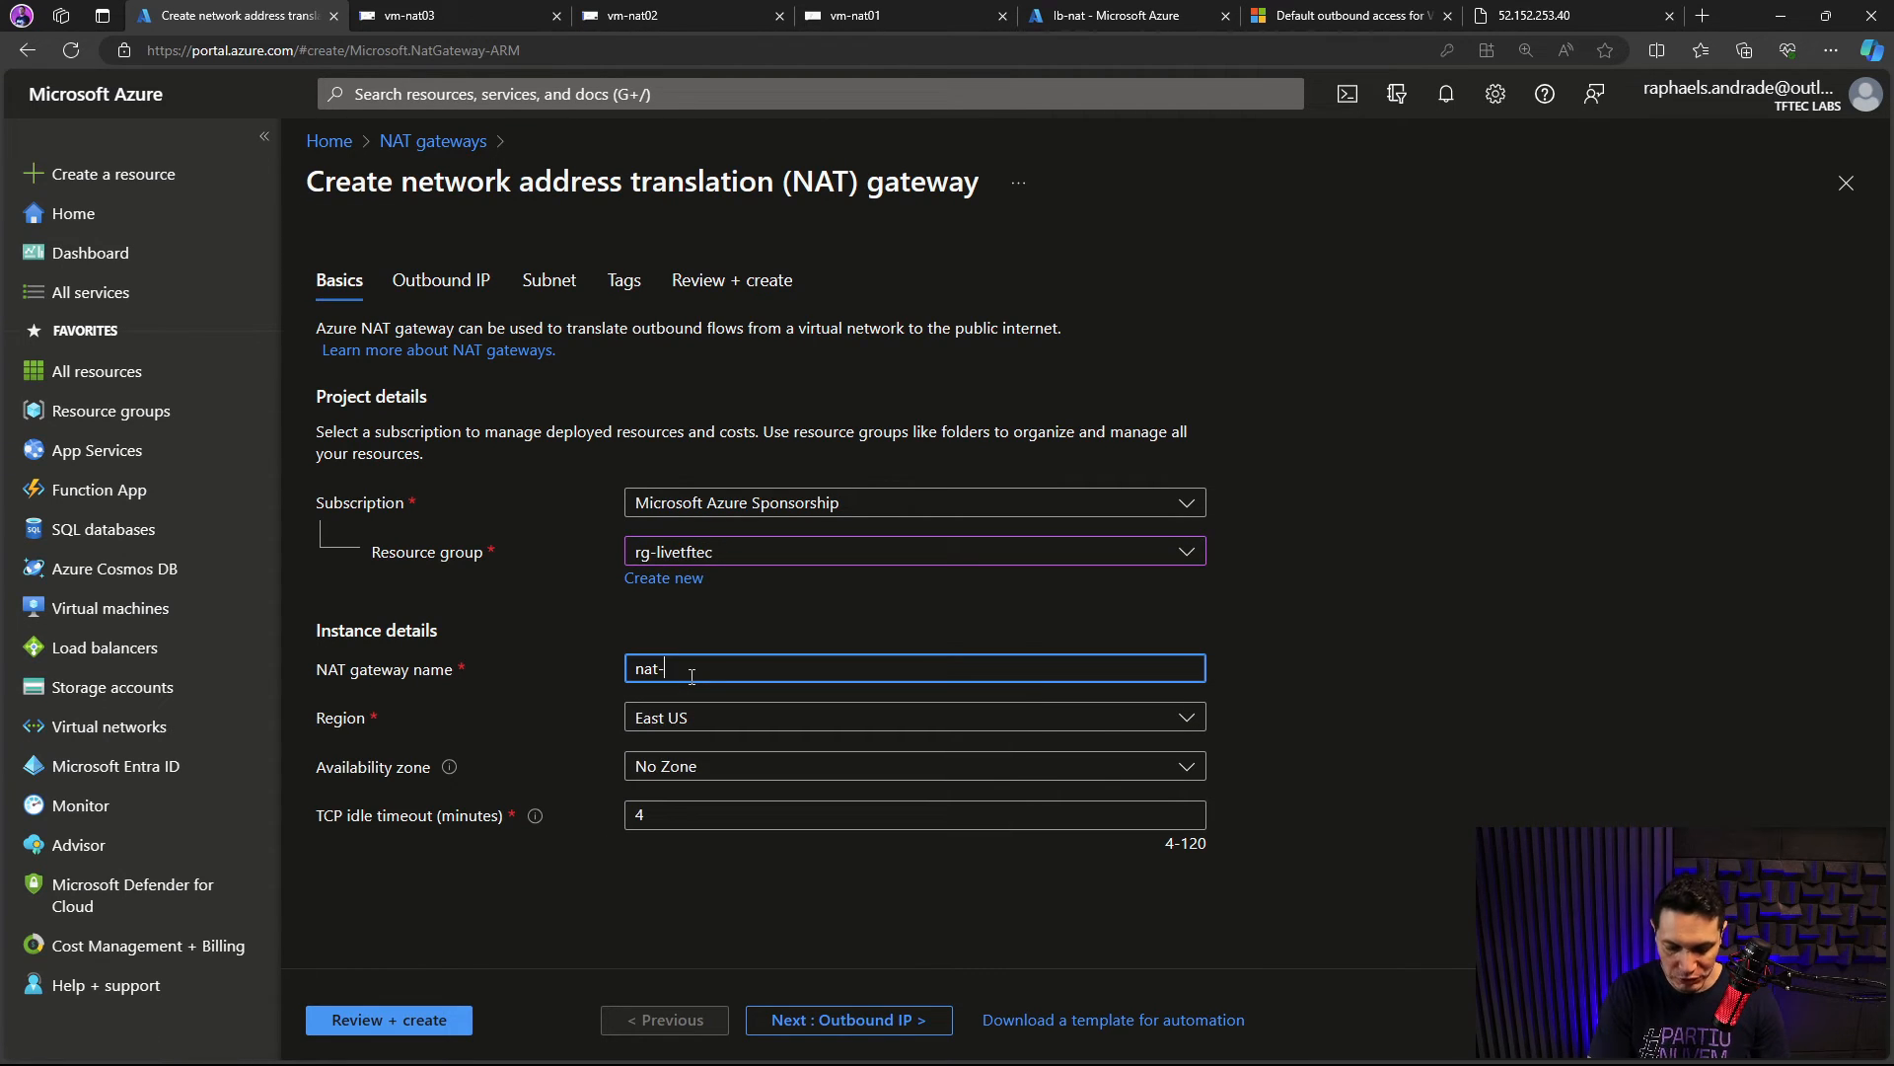
type("gw01")
left_click(606, 706)
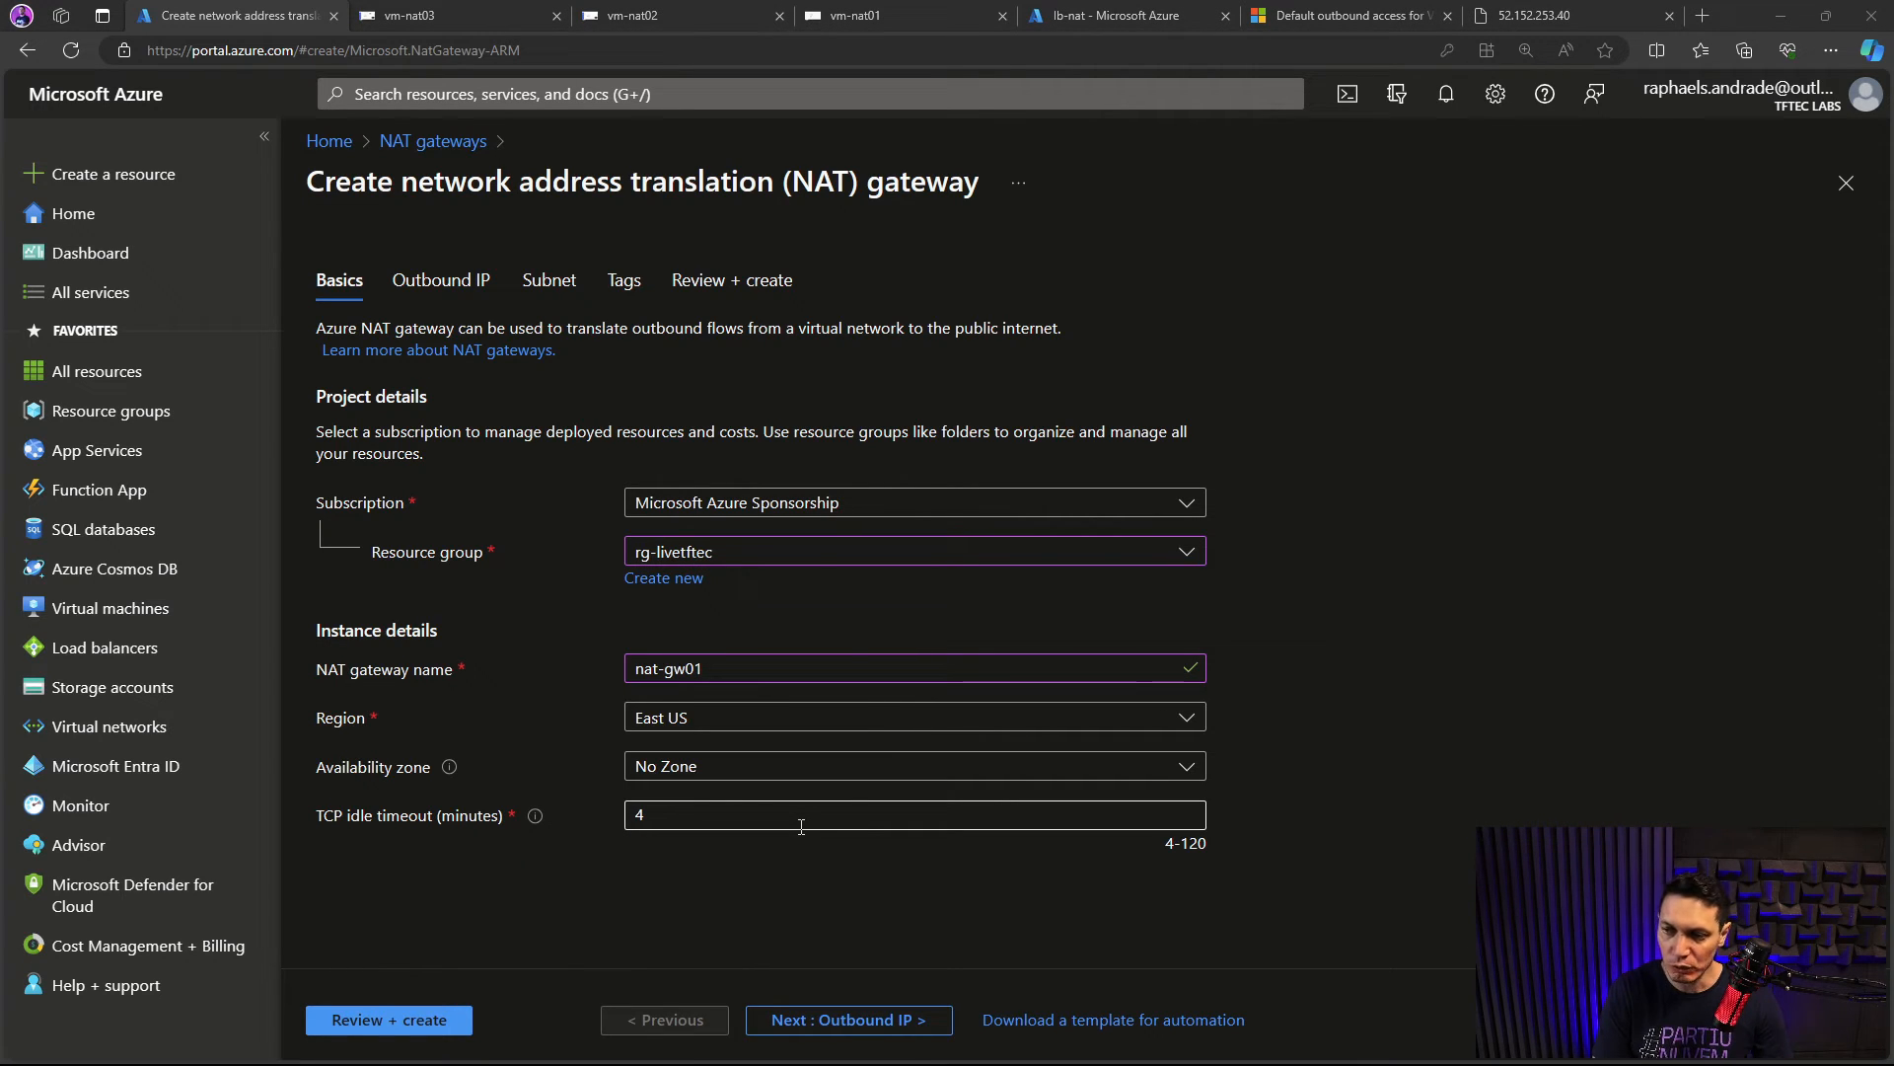
Step: Switch to a local Command Prompt window and list all active connections with netstat -an
left_click_drag(1893, 91, 904, 241)
scroll(931, 360, "up", 2)
type("n")
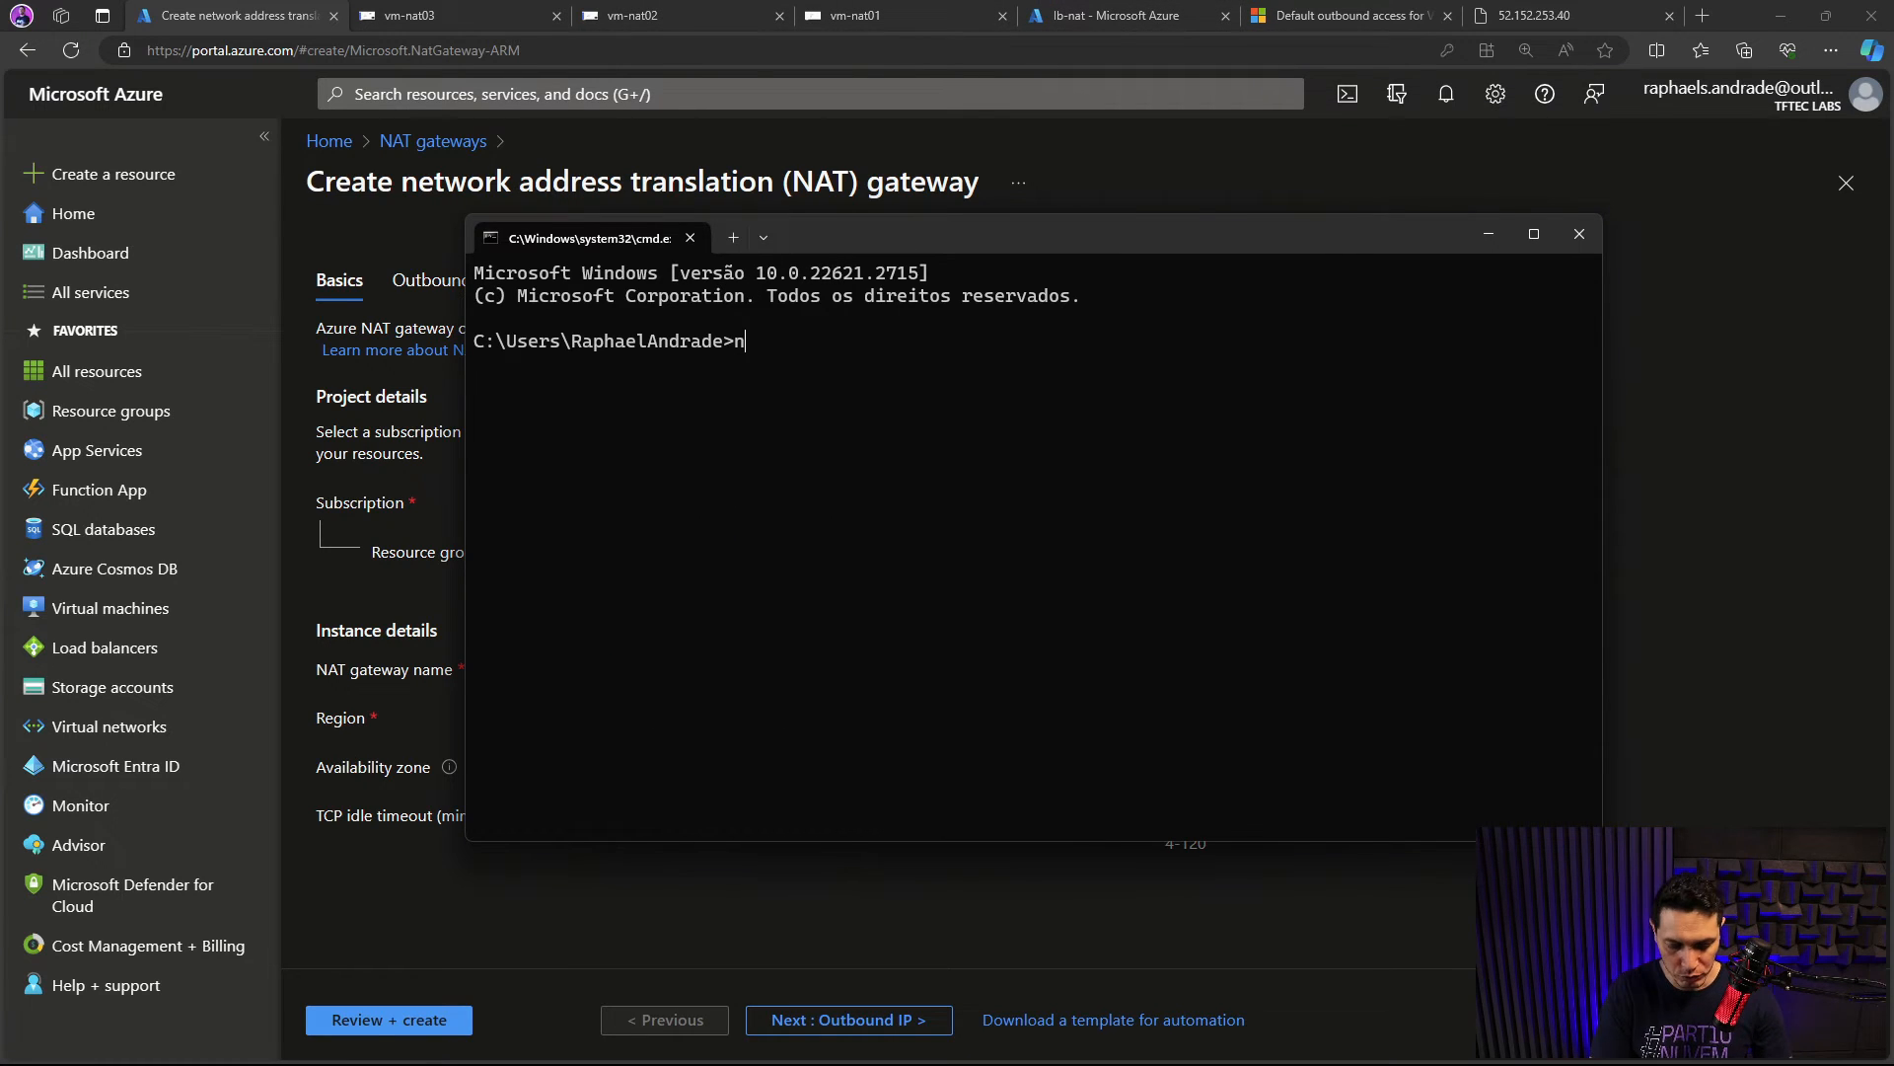
type("etstat -an")
key("Return")
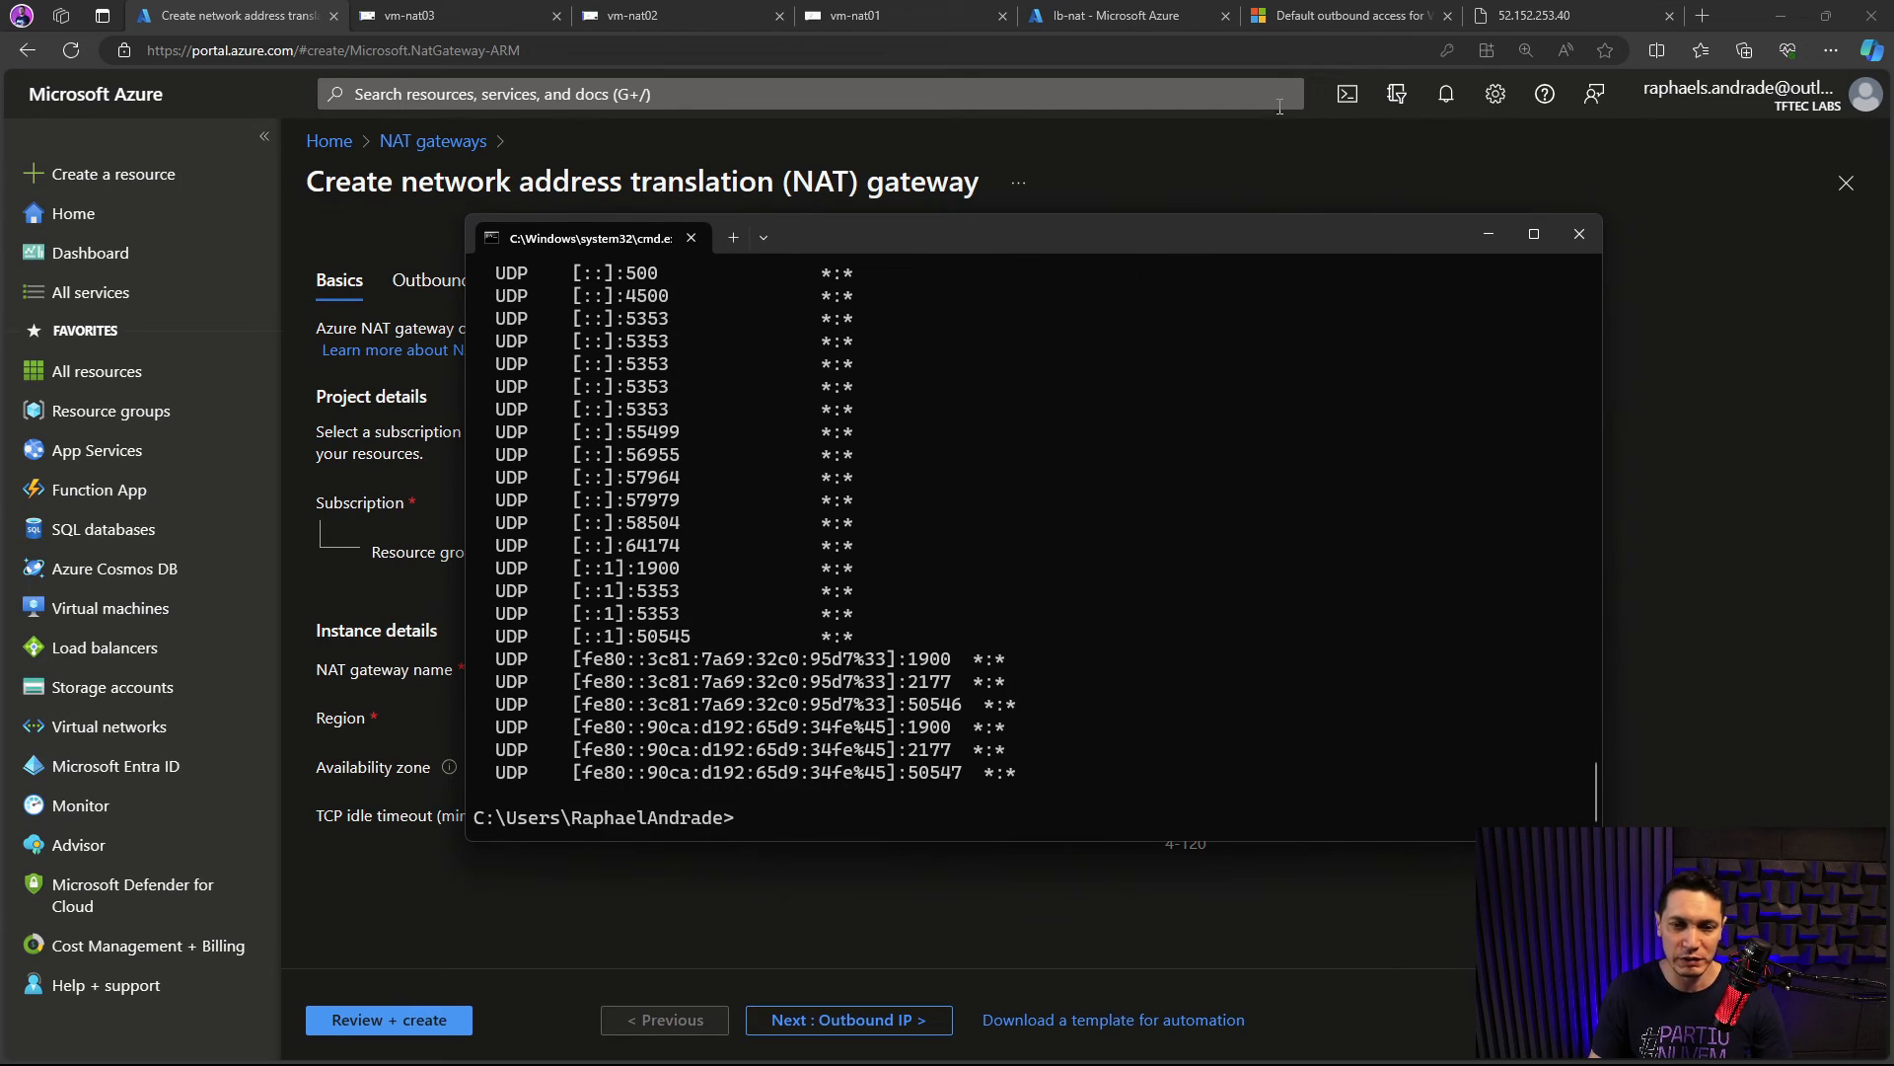
Step: Enlarge the Command Prompt window and examine the local ports, external addresses and connection states in the netstat output, highlighting one TIME_WAIT entry
left_click(1534, 233)
scroll(799, 527, "up", 20)
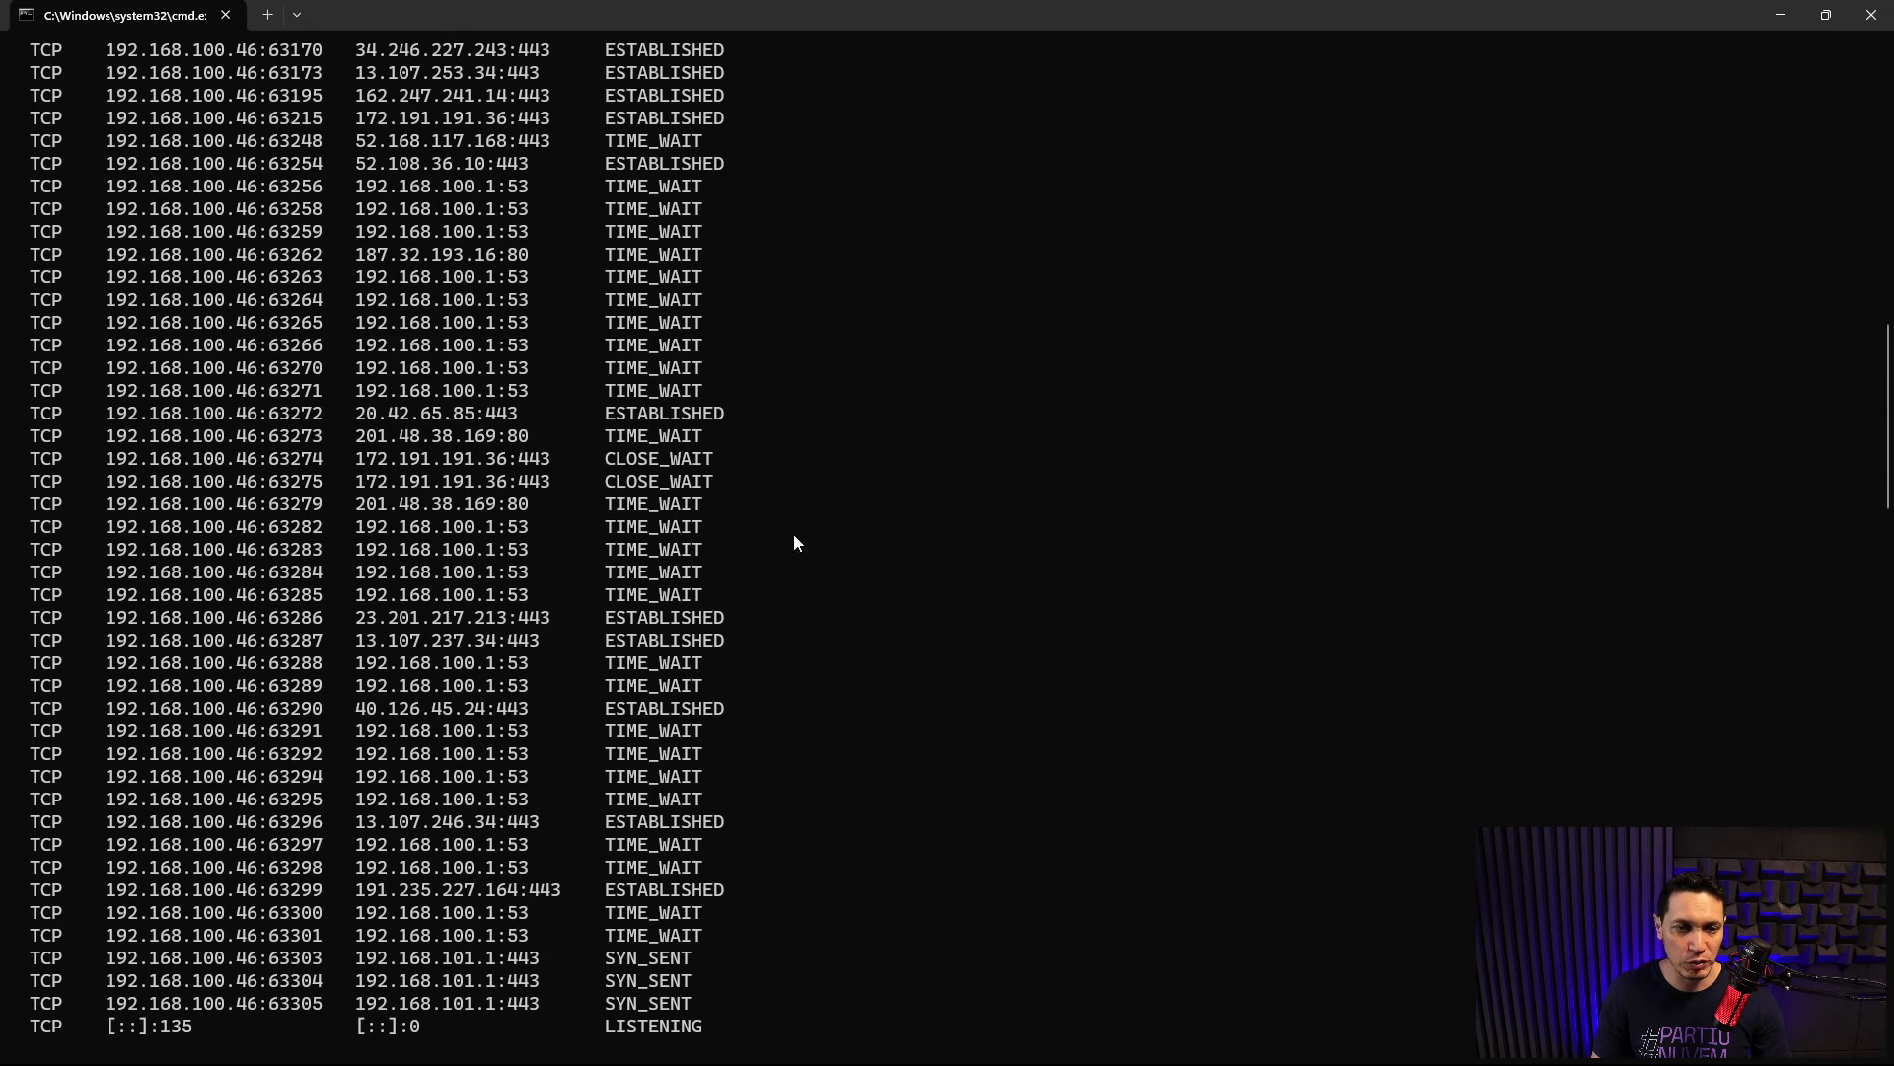
scroll(777, 617, "up", 4)
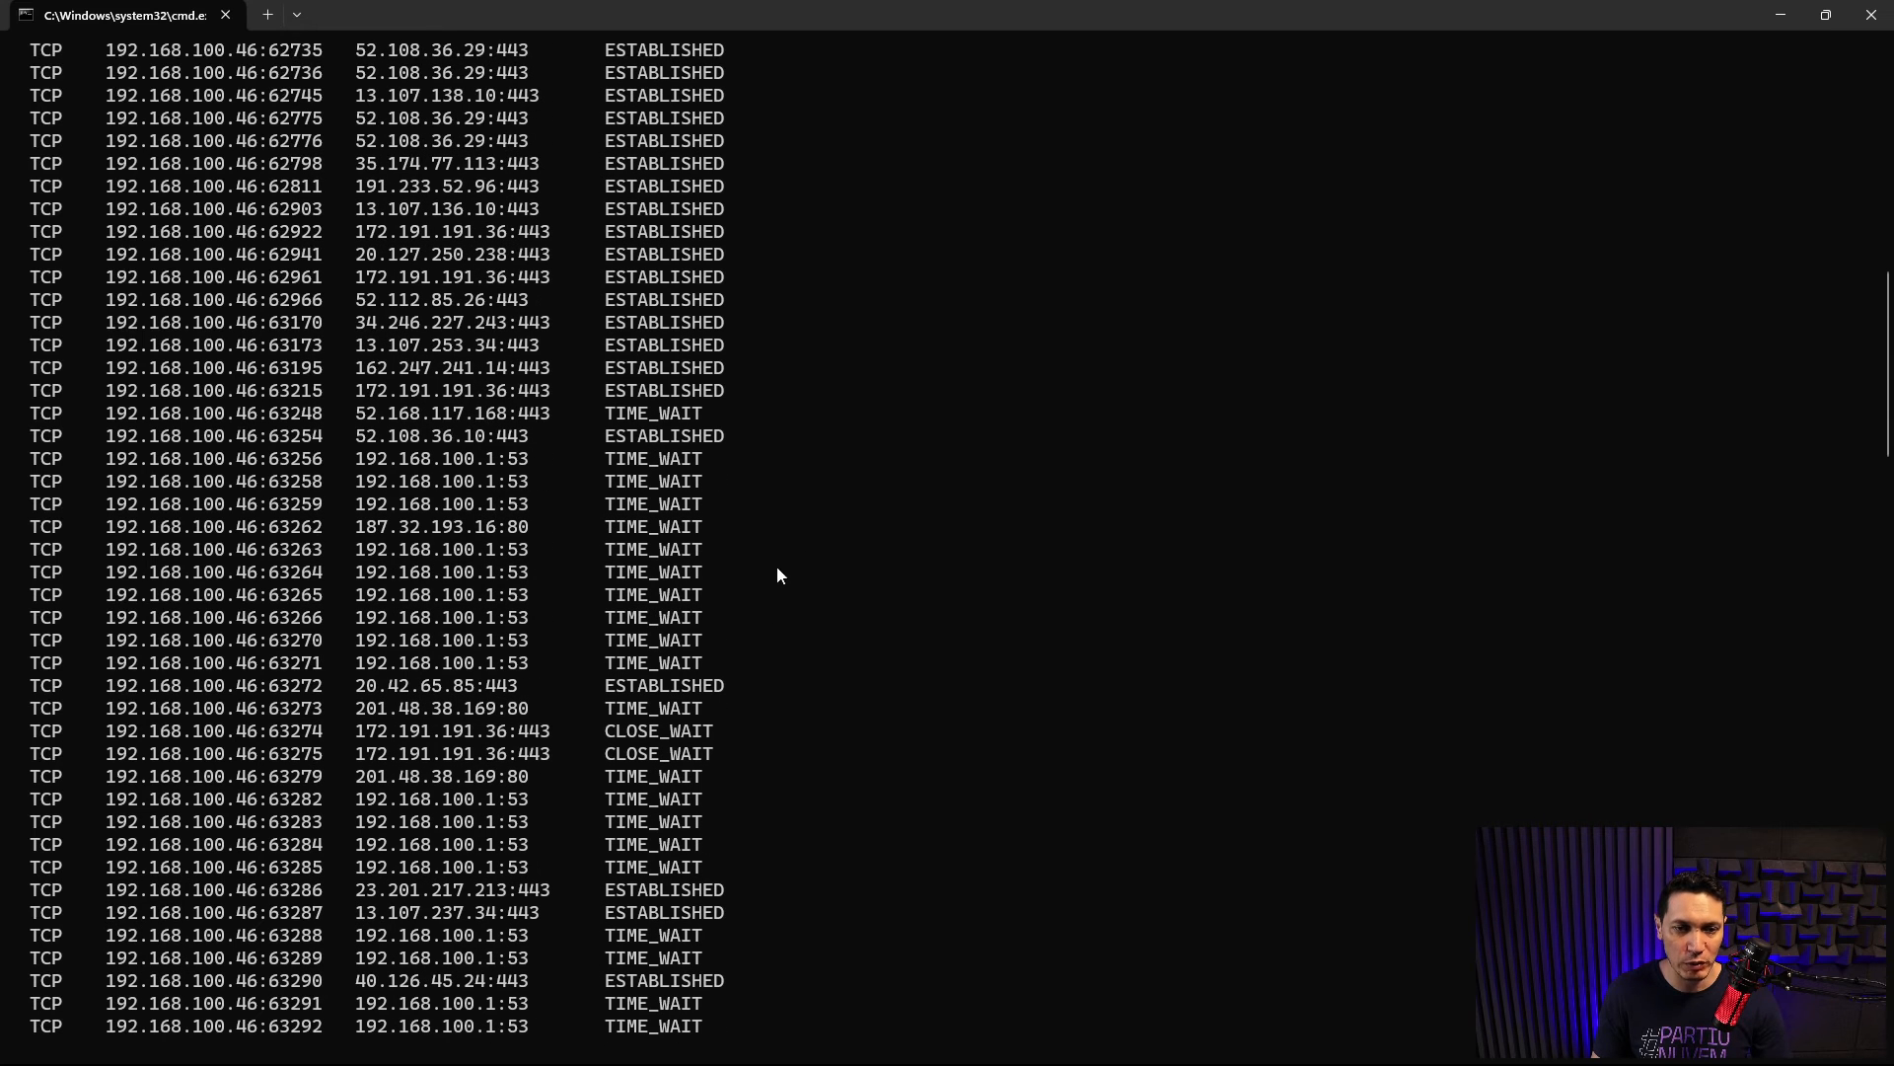
left_click_drag(612, 458, 721, 460)
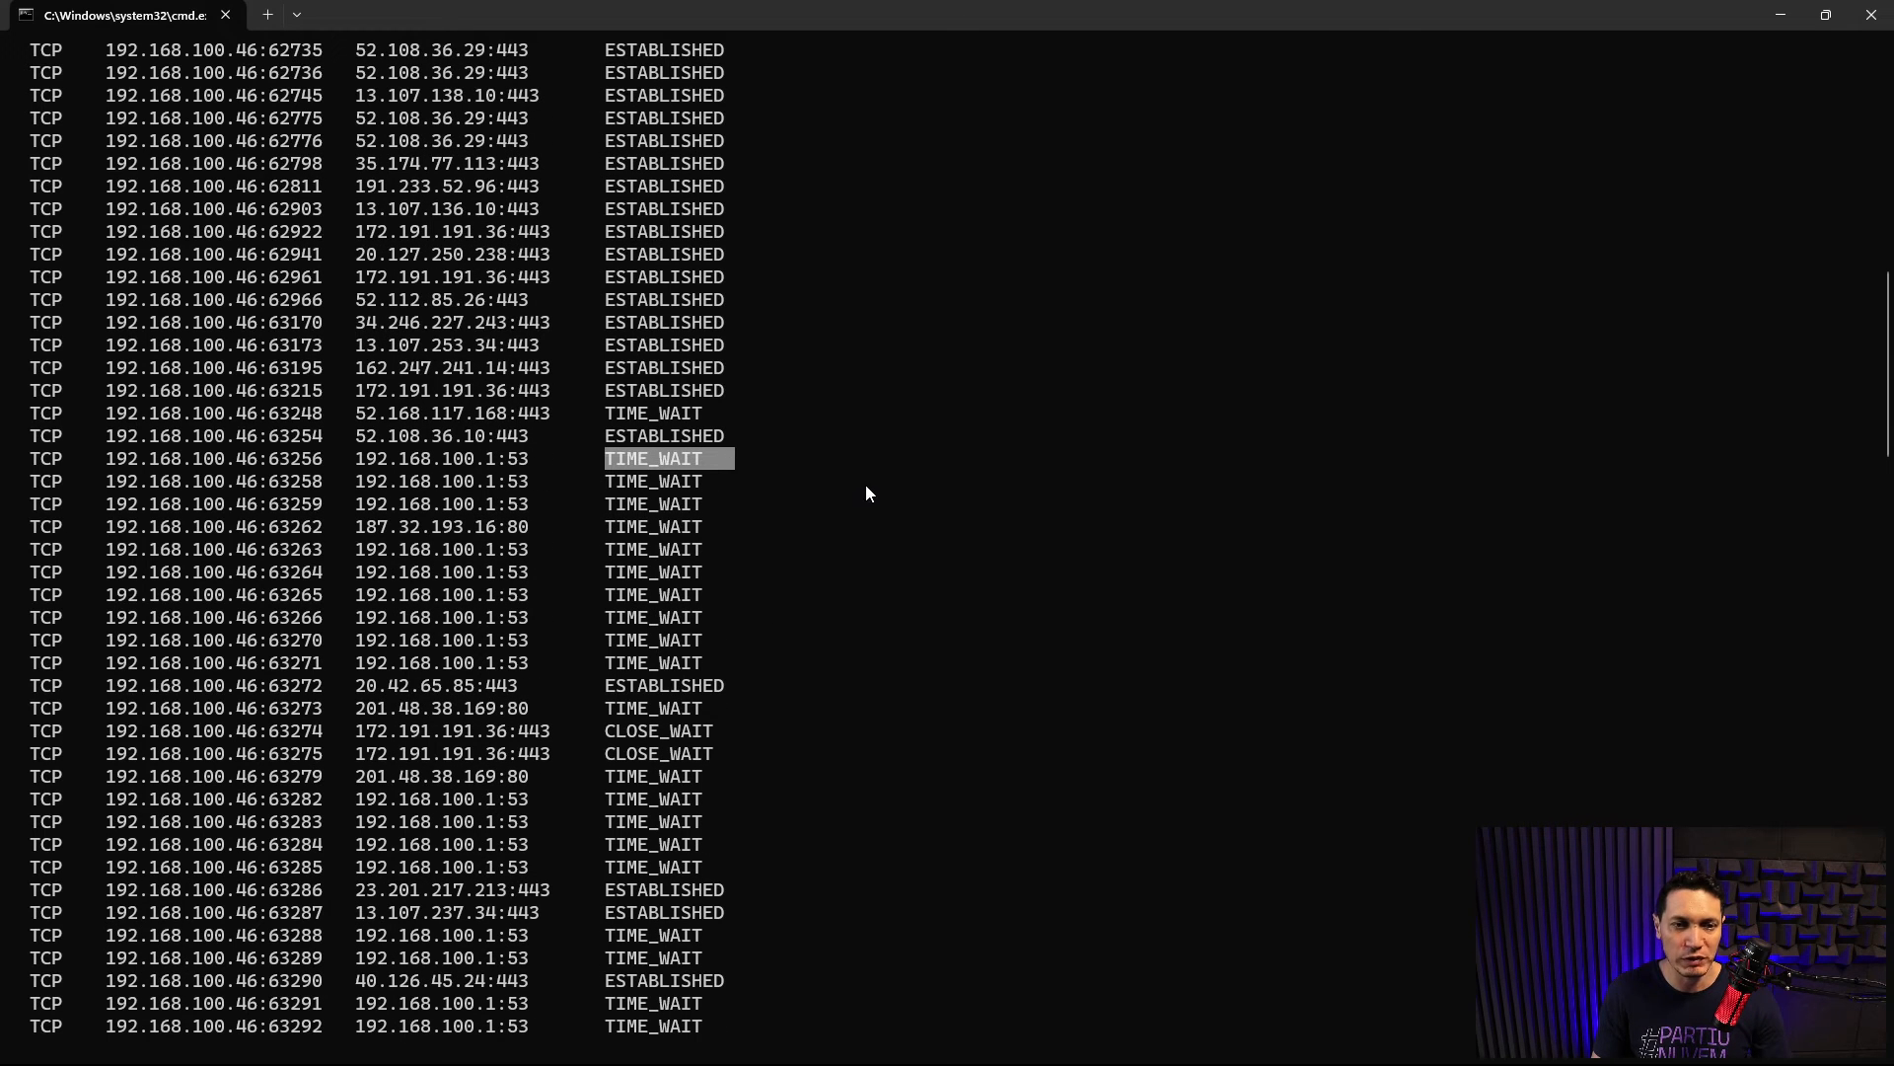
scroll(862, 492, "up", 17)
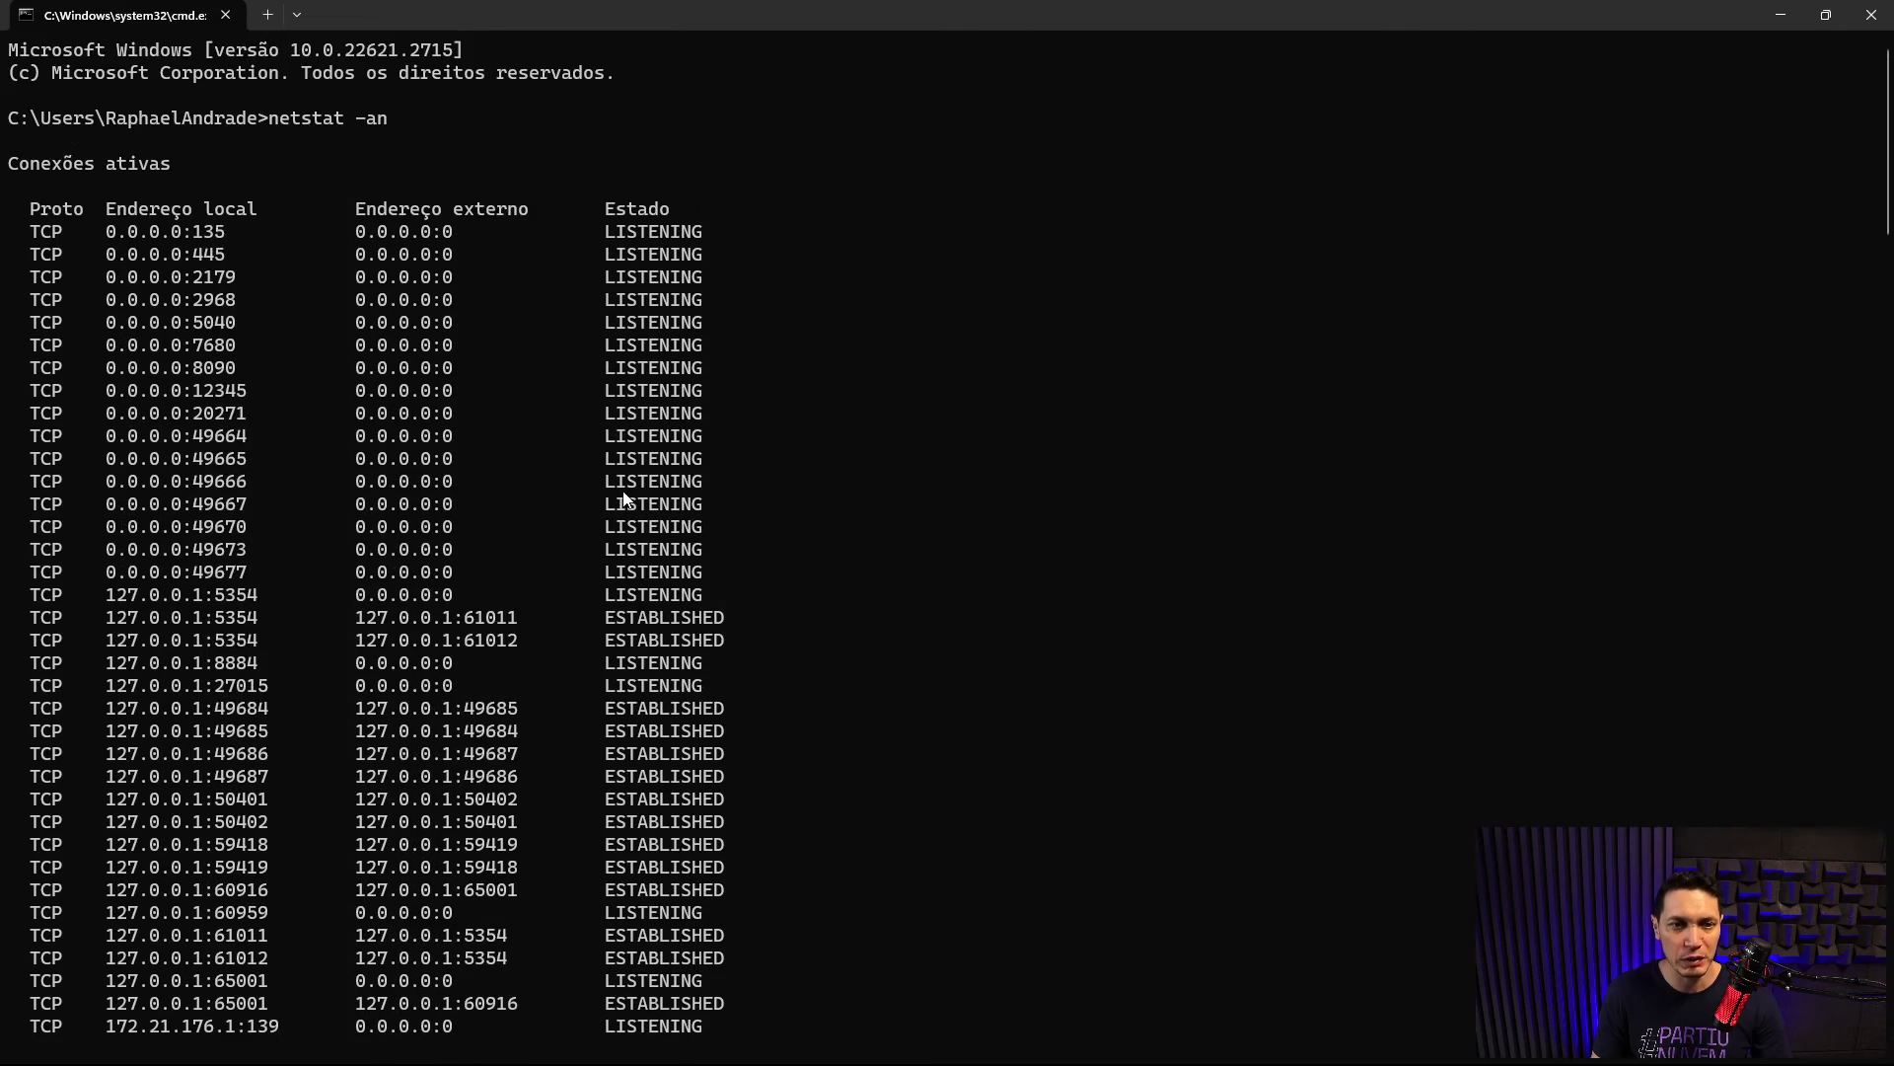
scroll(624, 498, "down", 20)
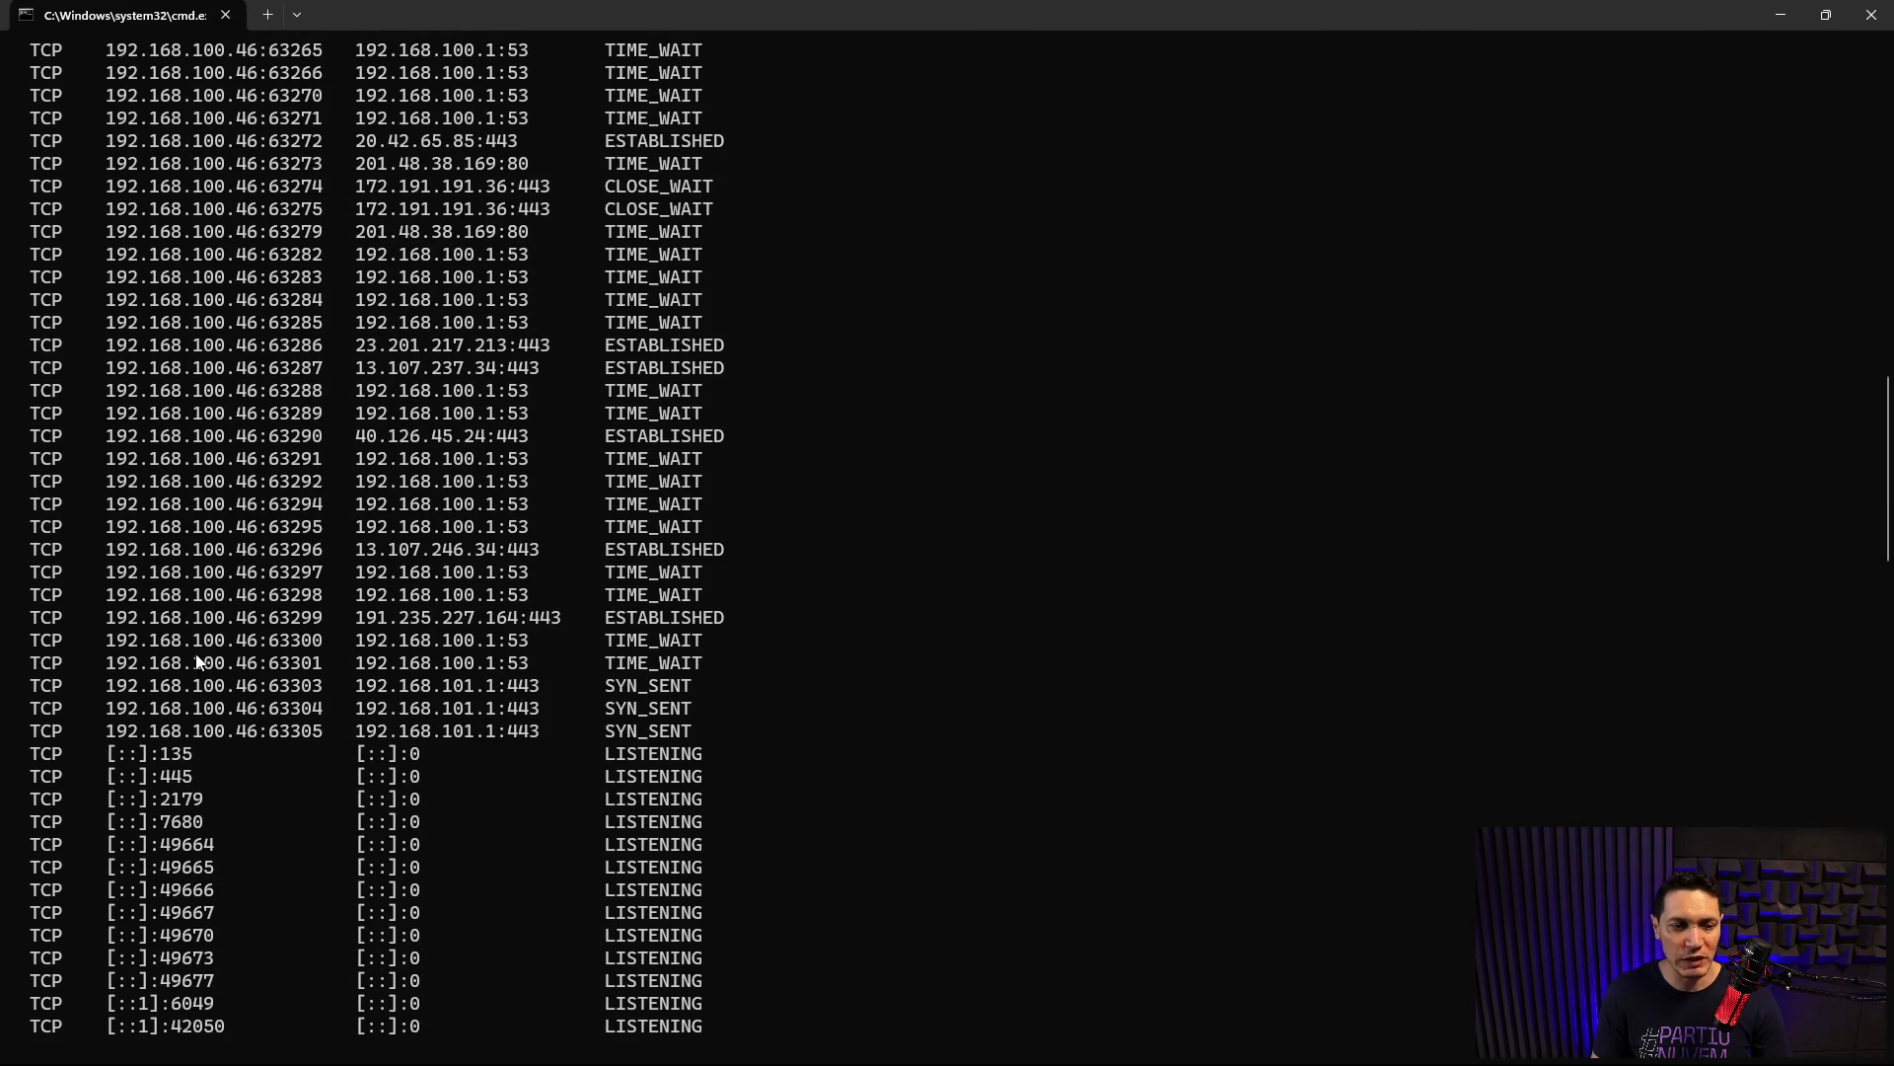
scroll(278, 731, "down", 20)
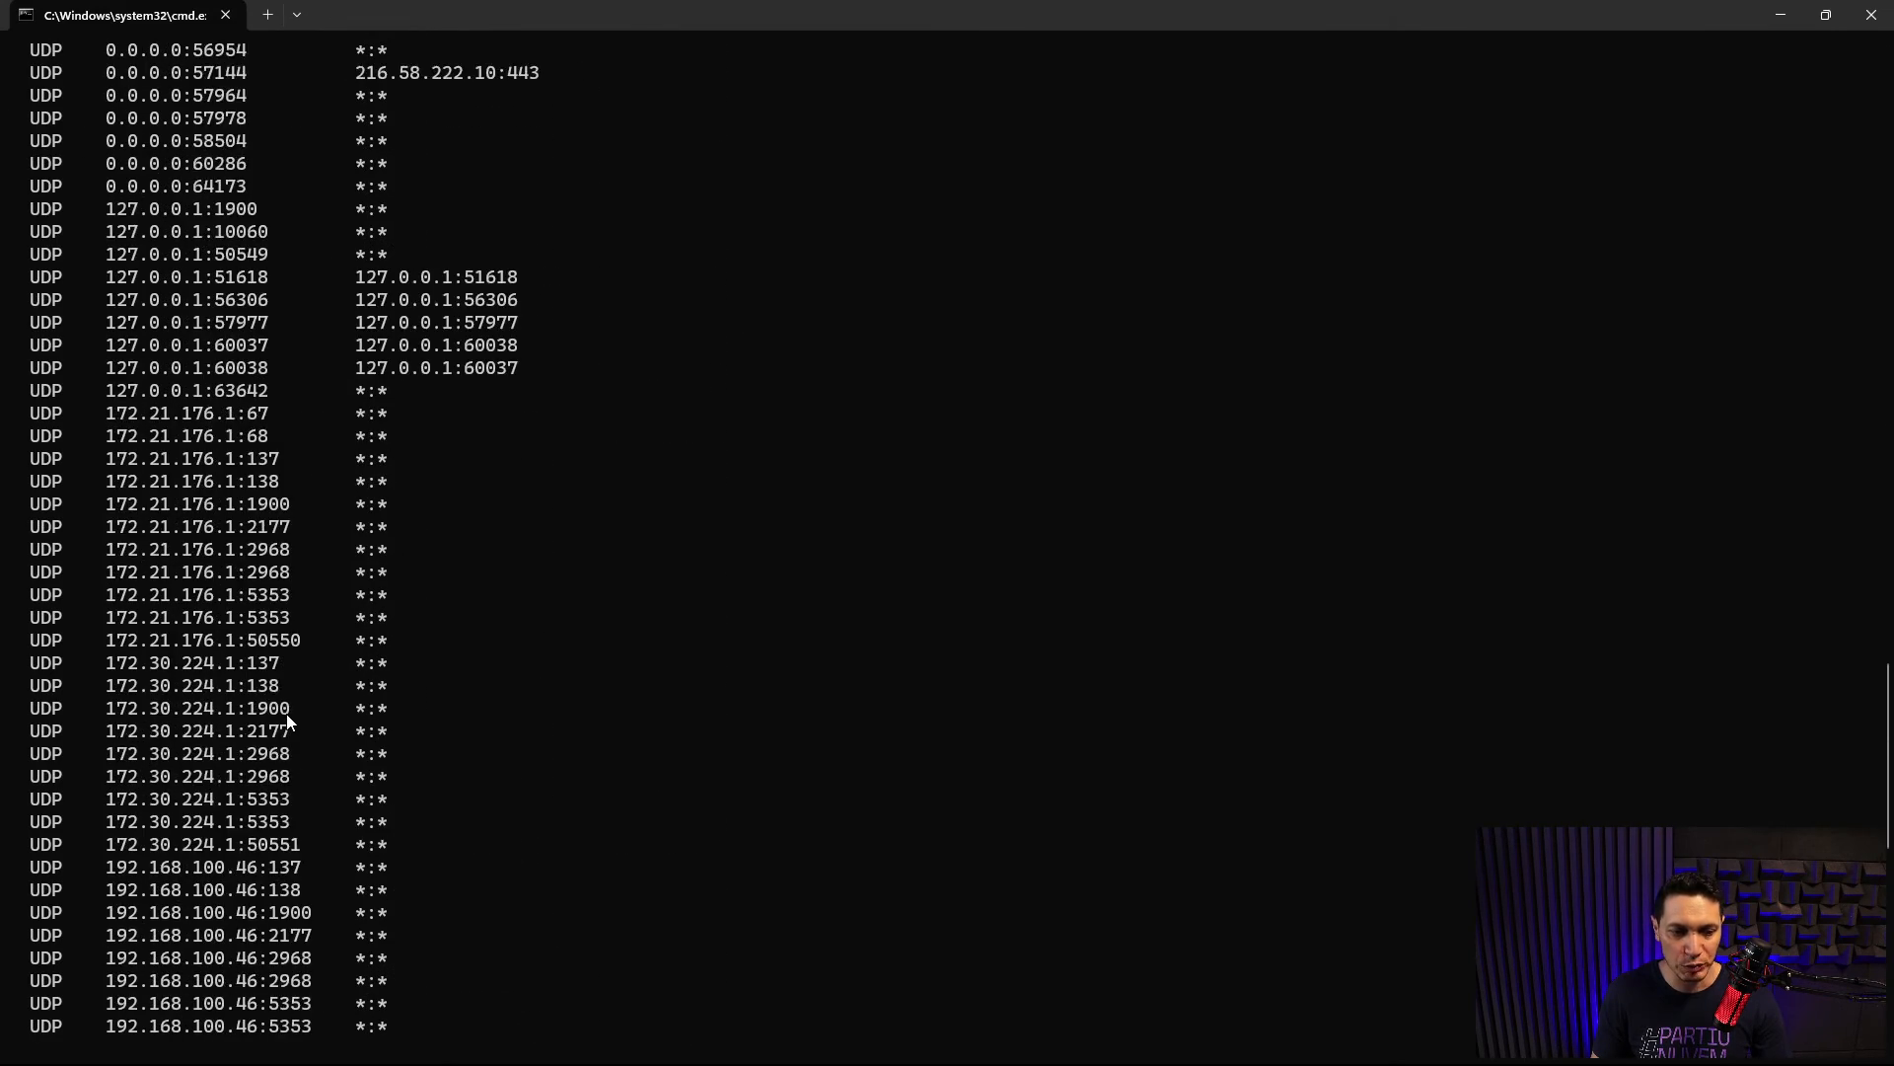
scroll(431, 449, "down", 6)
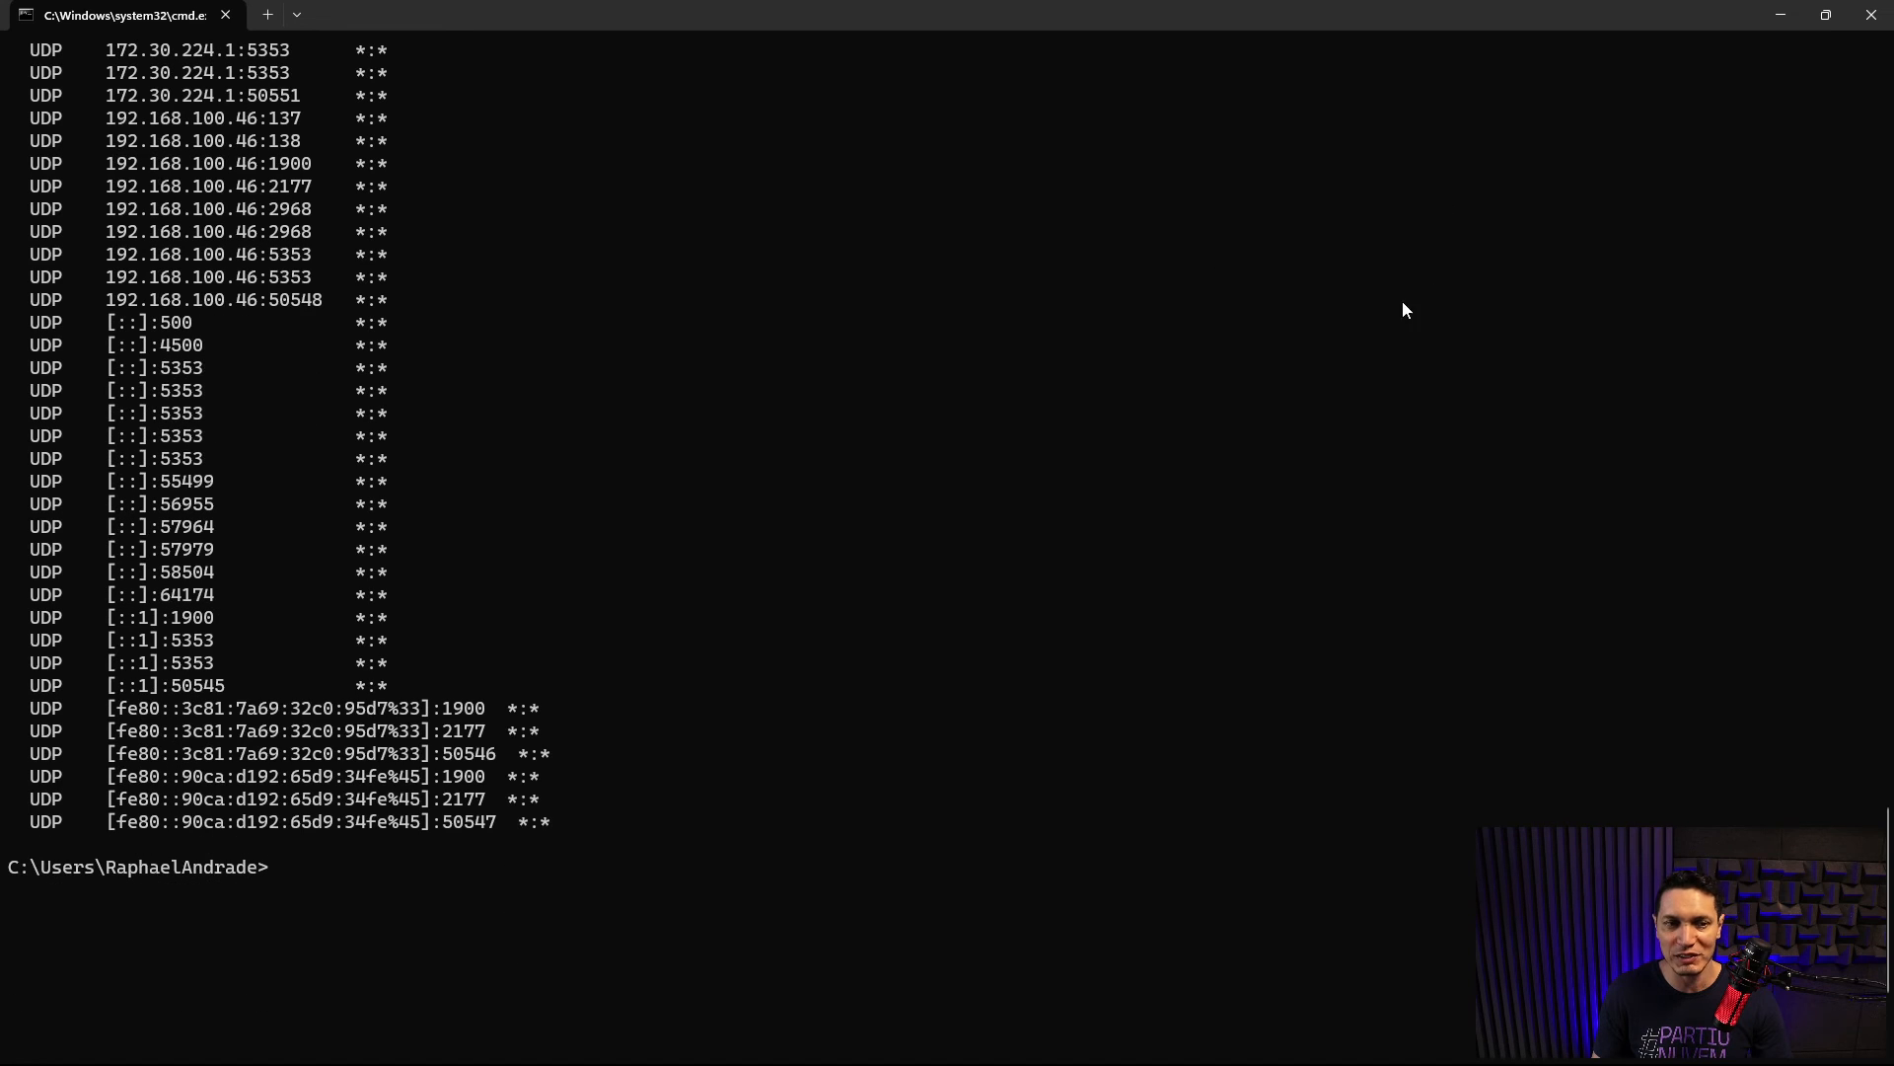
scroll(1251, 379, "up", 7)
scroll(1251, 379, "up", 20)
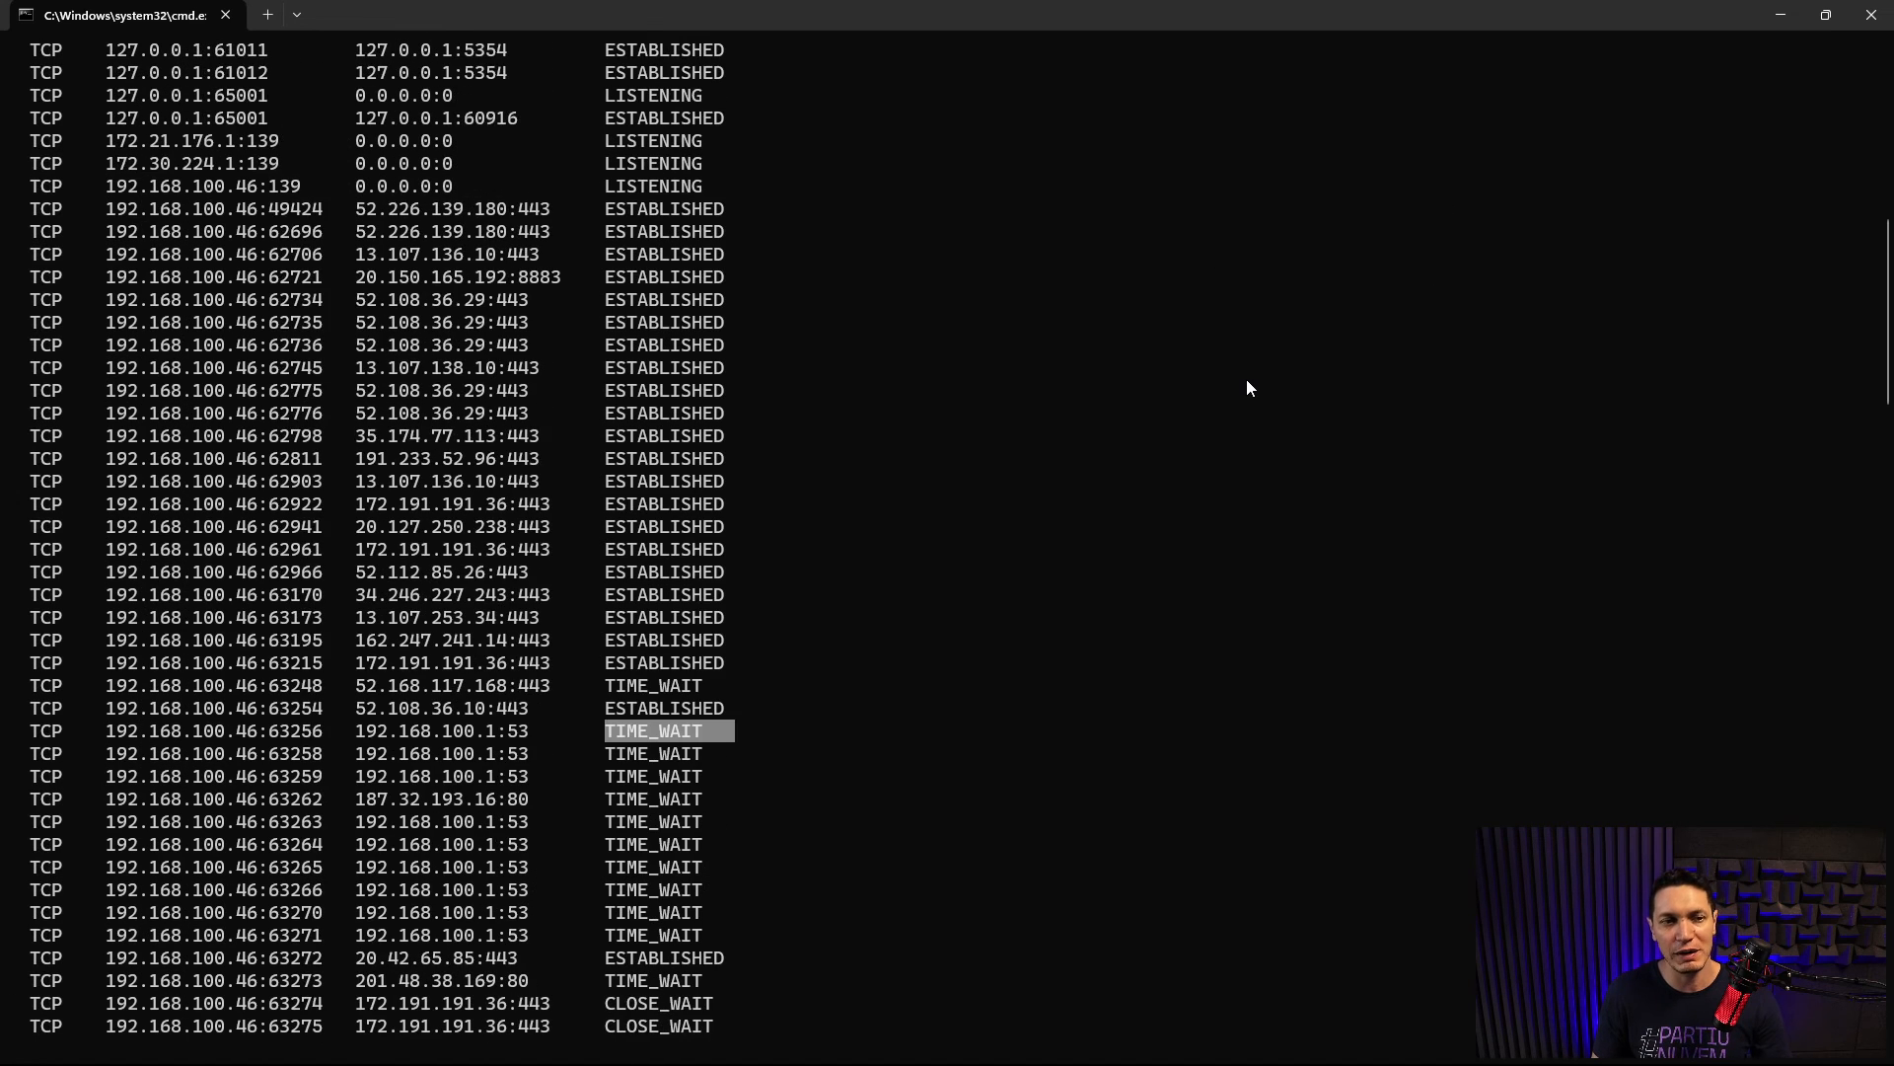
scroll(1246, 383, "up", 5)
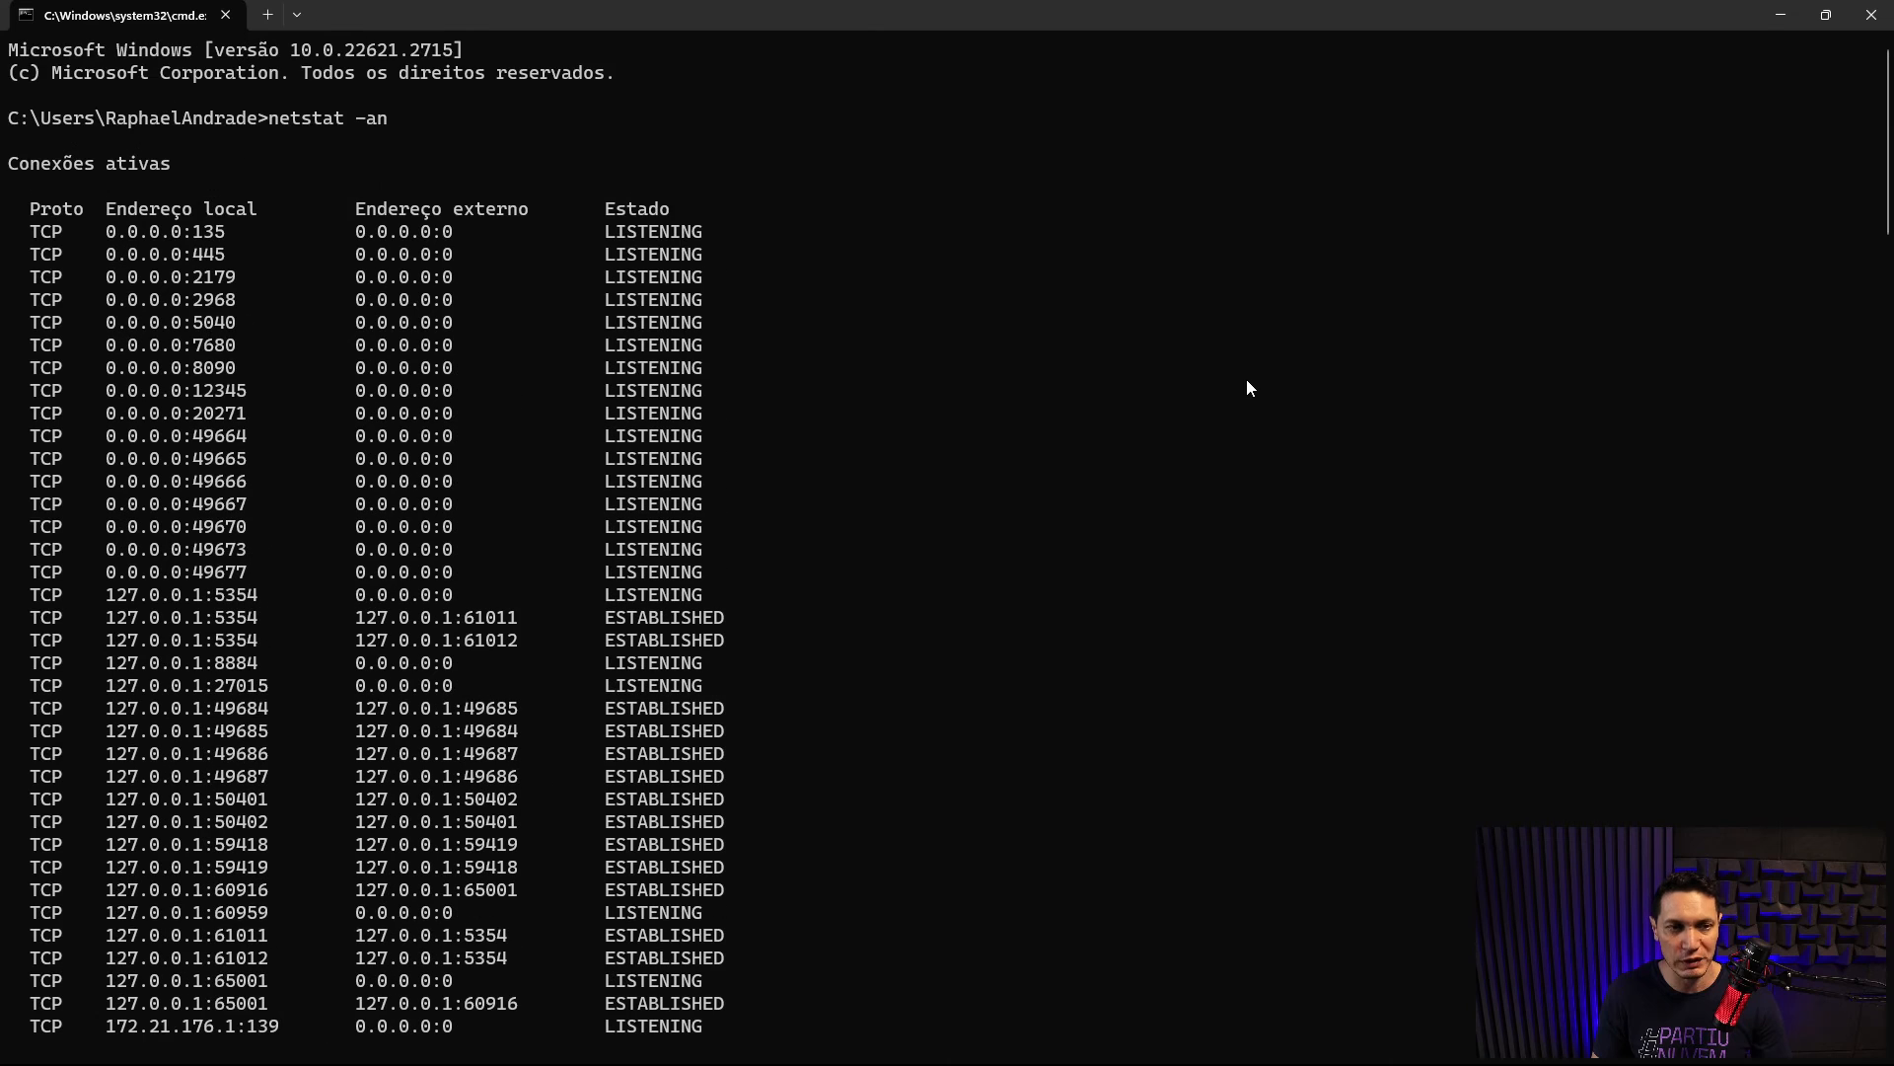
Step: Return to the NAT gateway form in the Azure portal and proceed to its outbound IP settings
left_click(1781, 15)
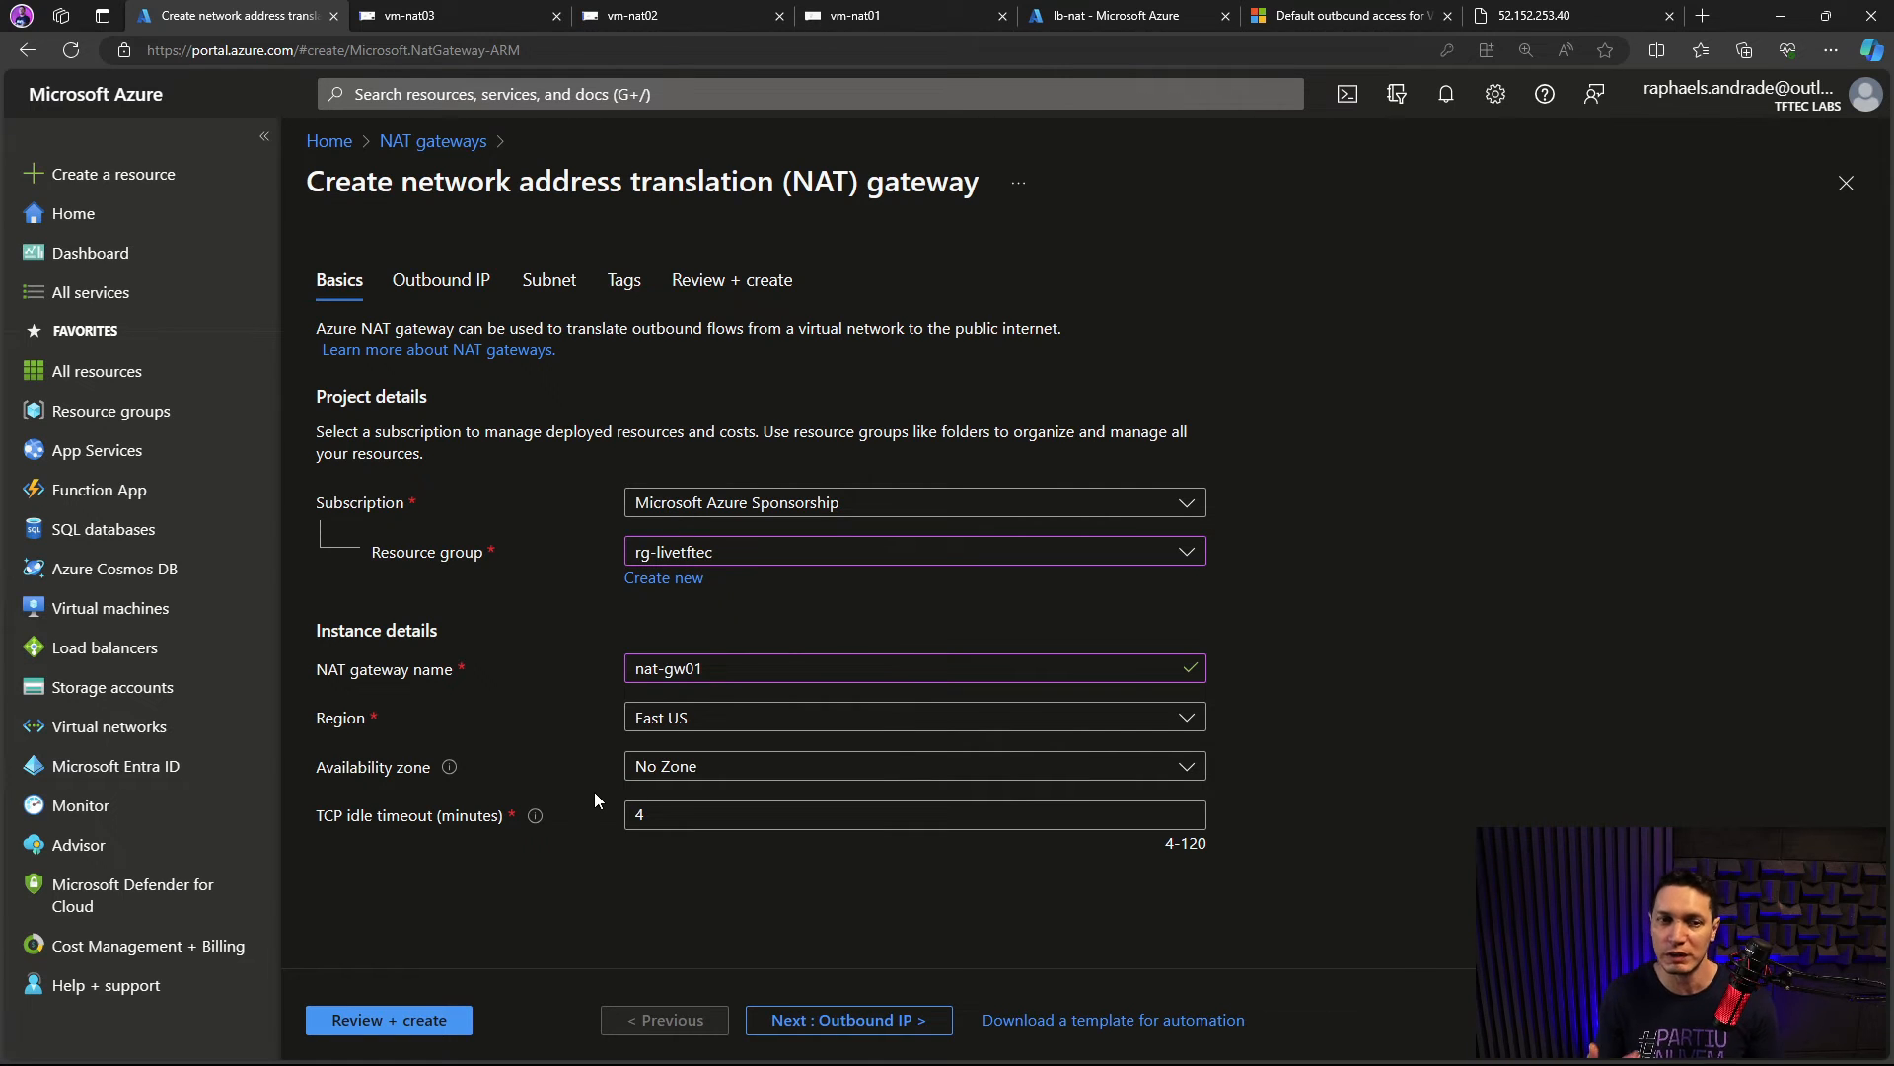
left_click(828, 1021)
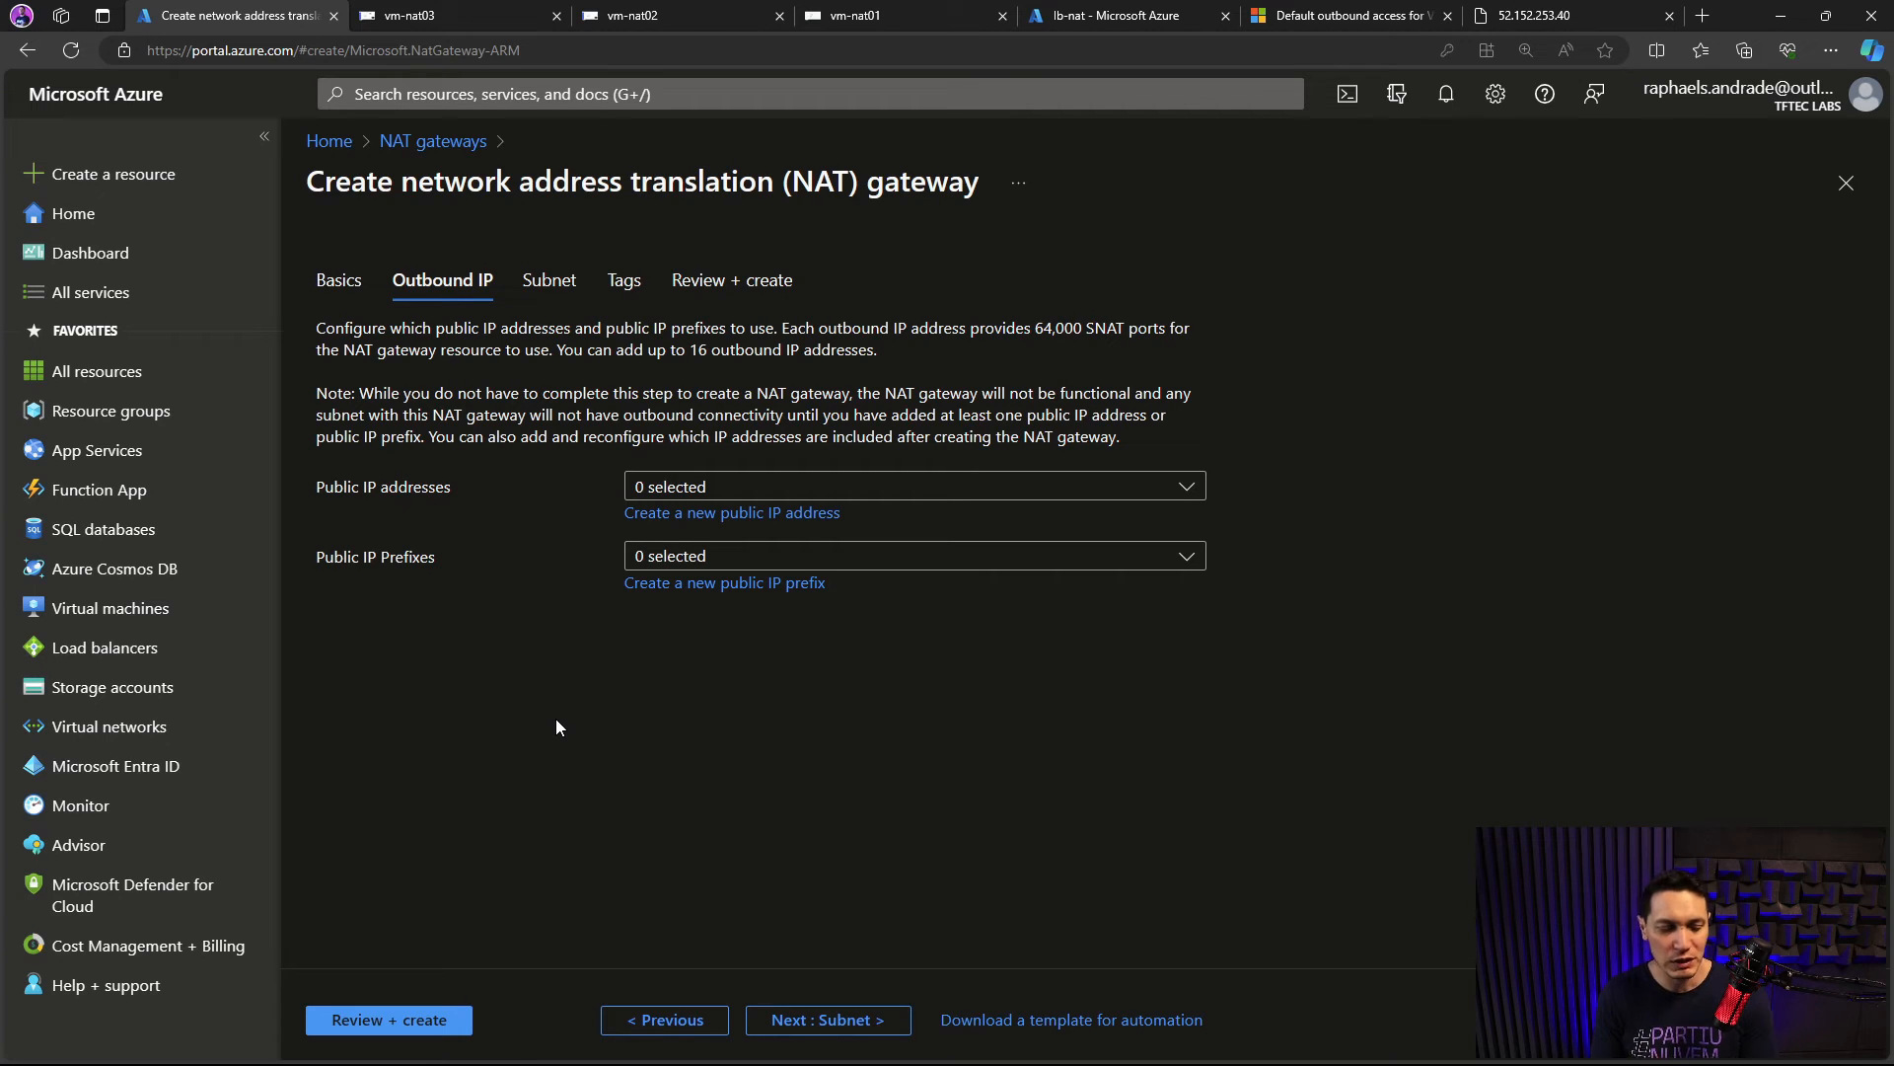
left_click(760, 584)
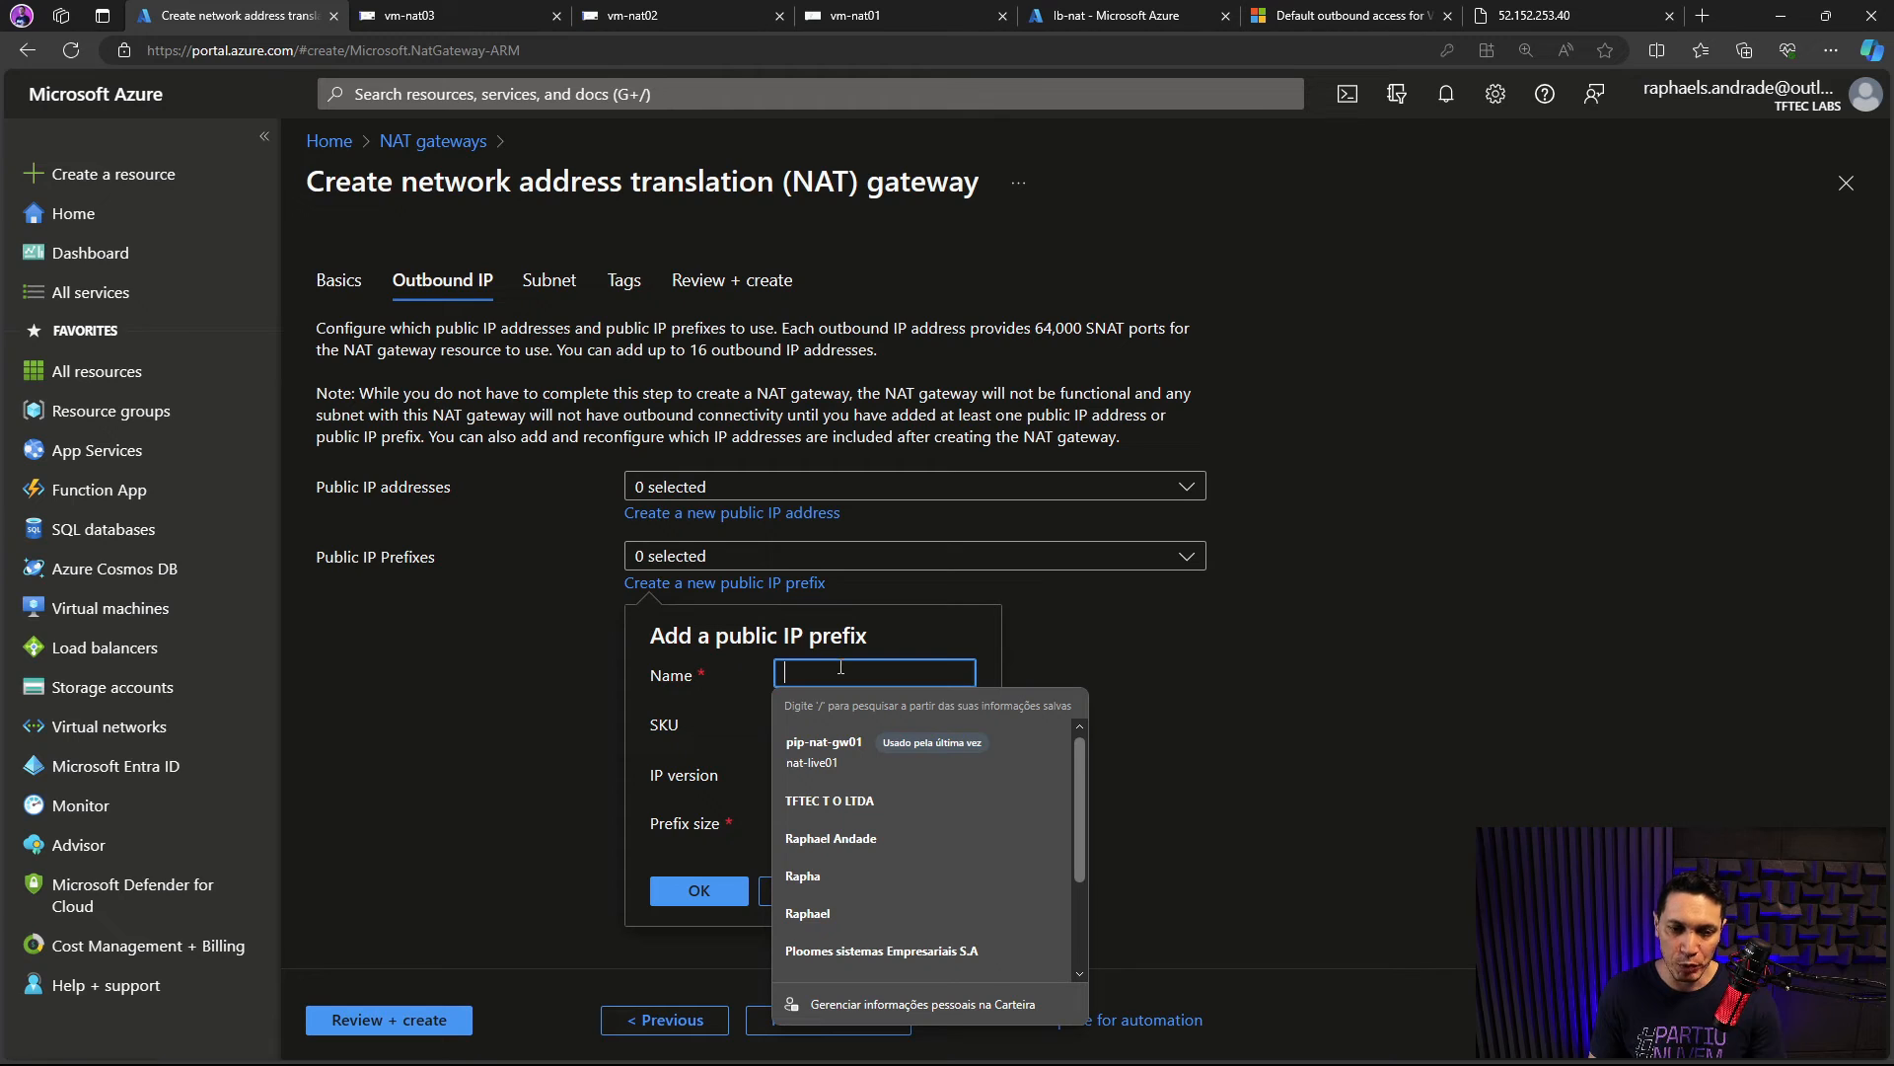
type("ran")
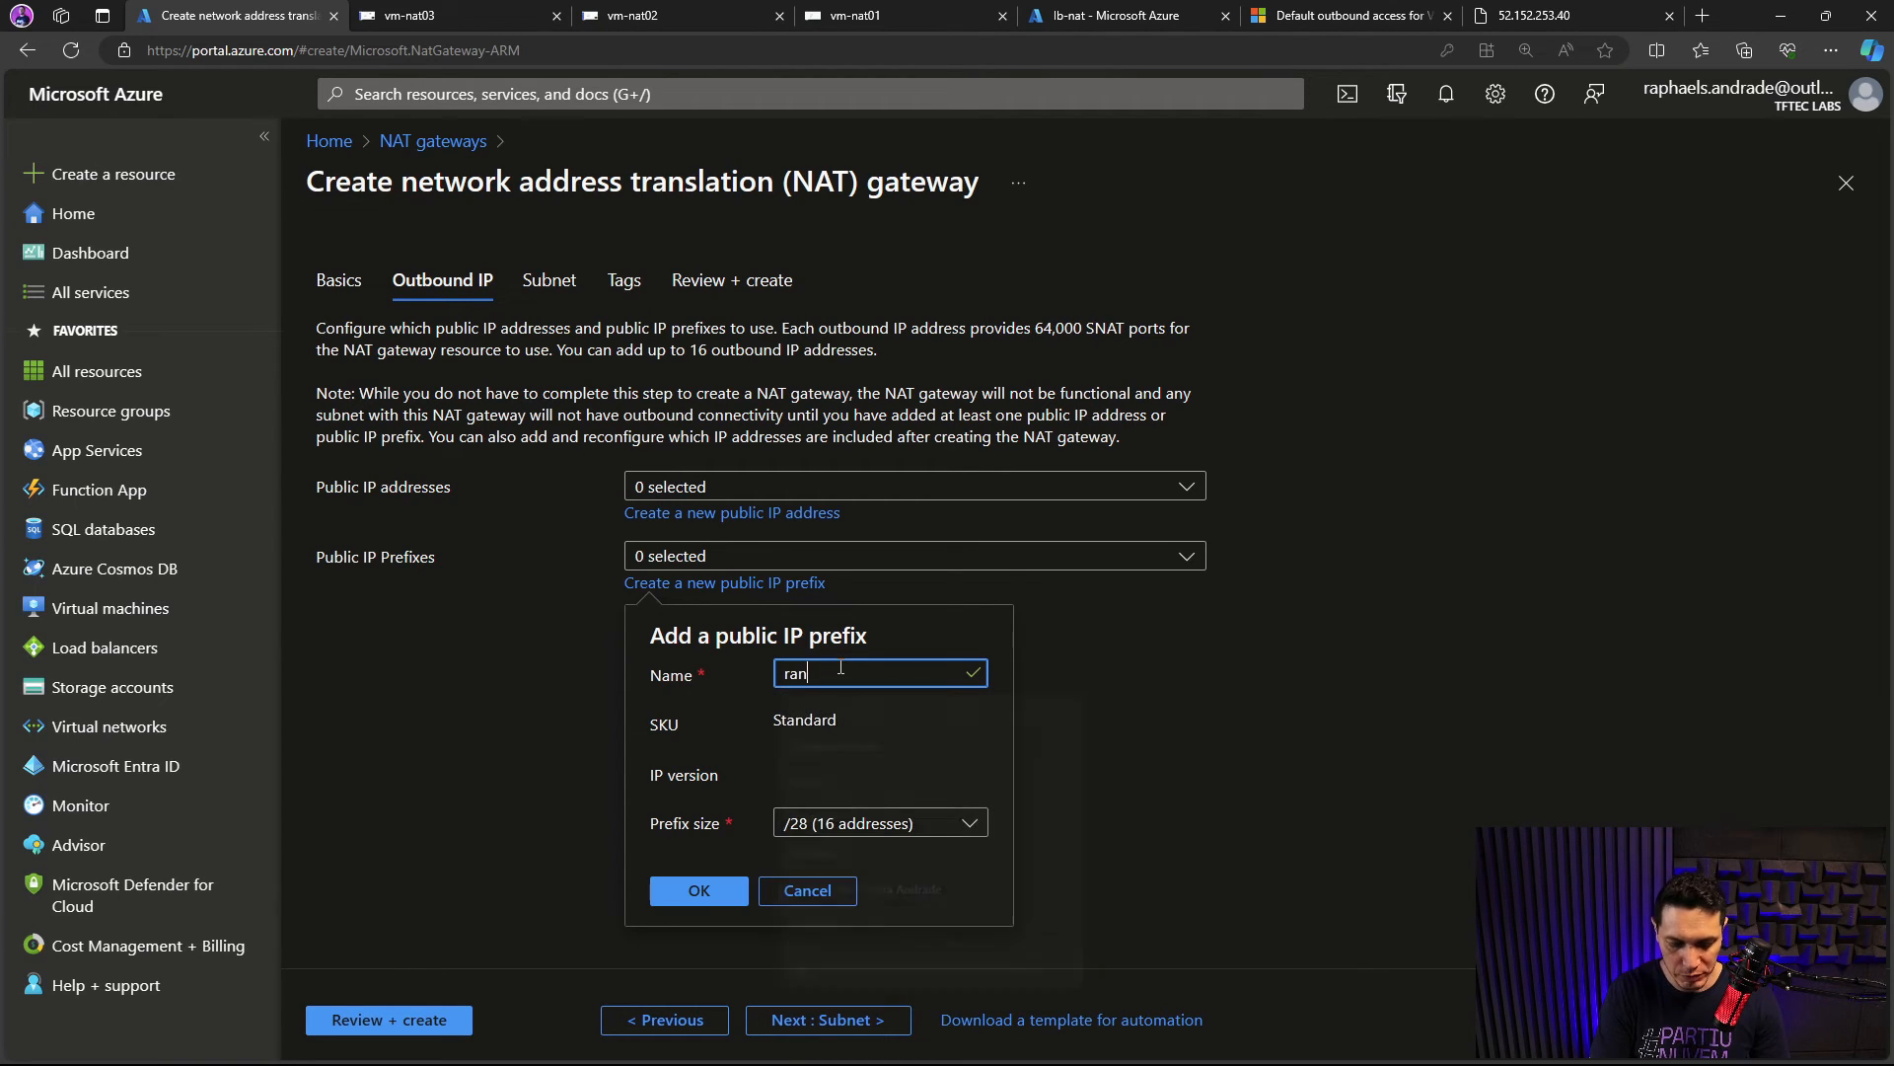
type("ge-nat")
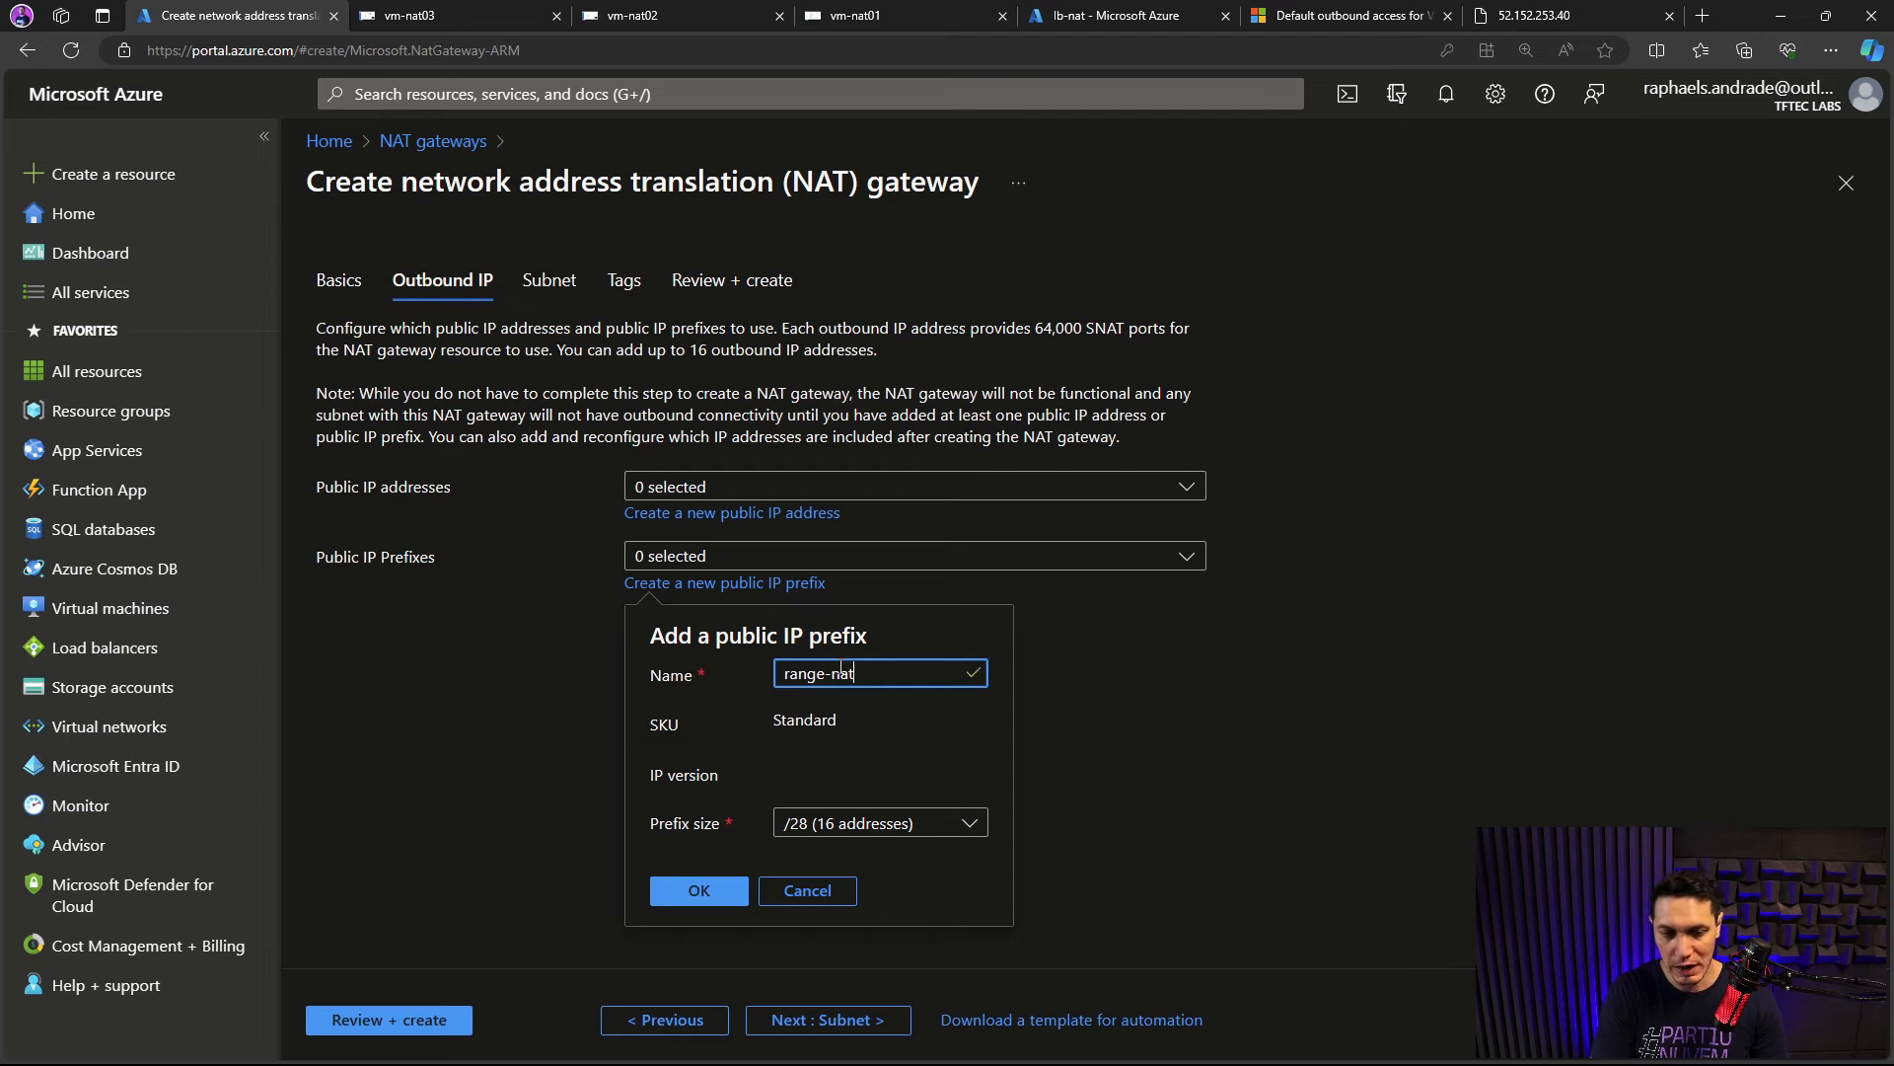
left_click(962, 823)
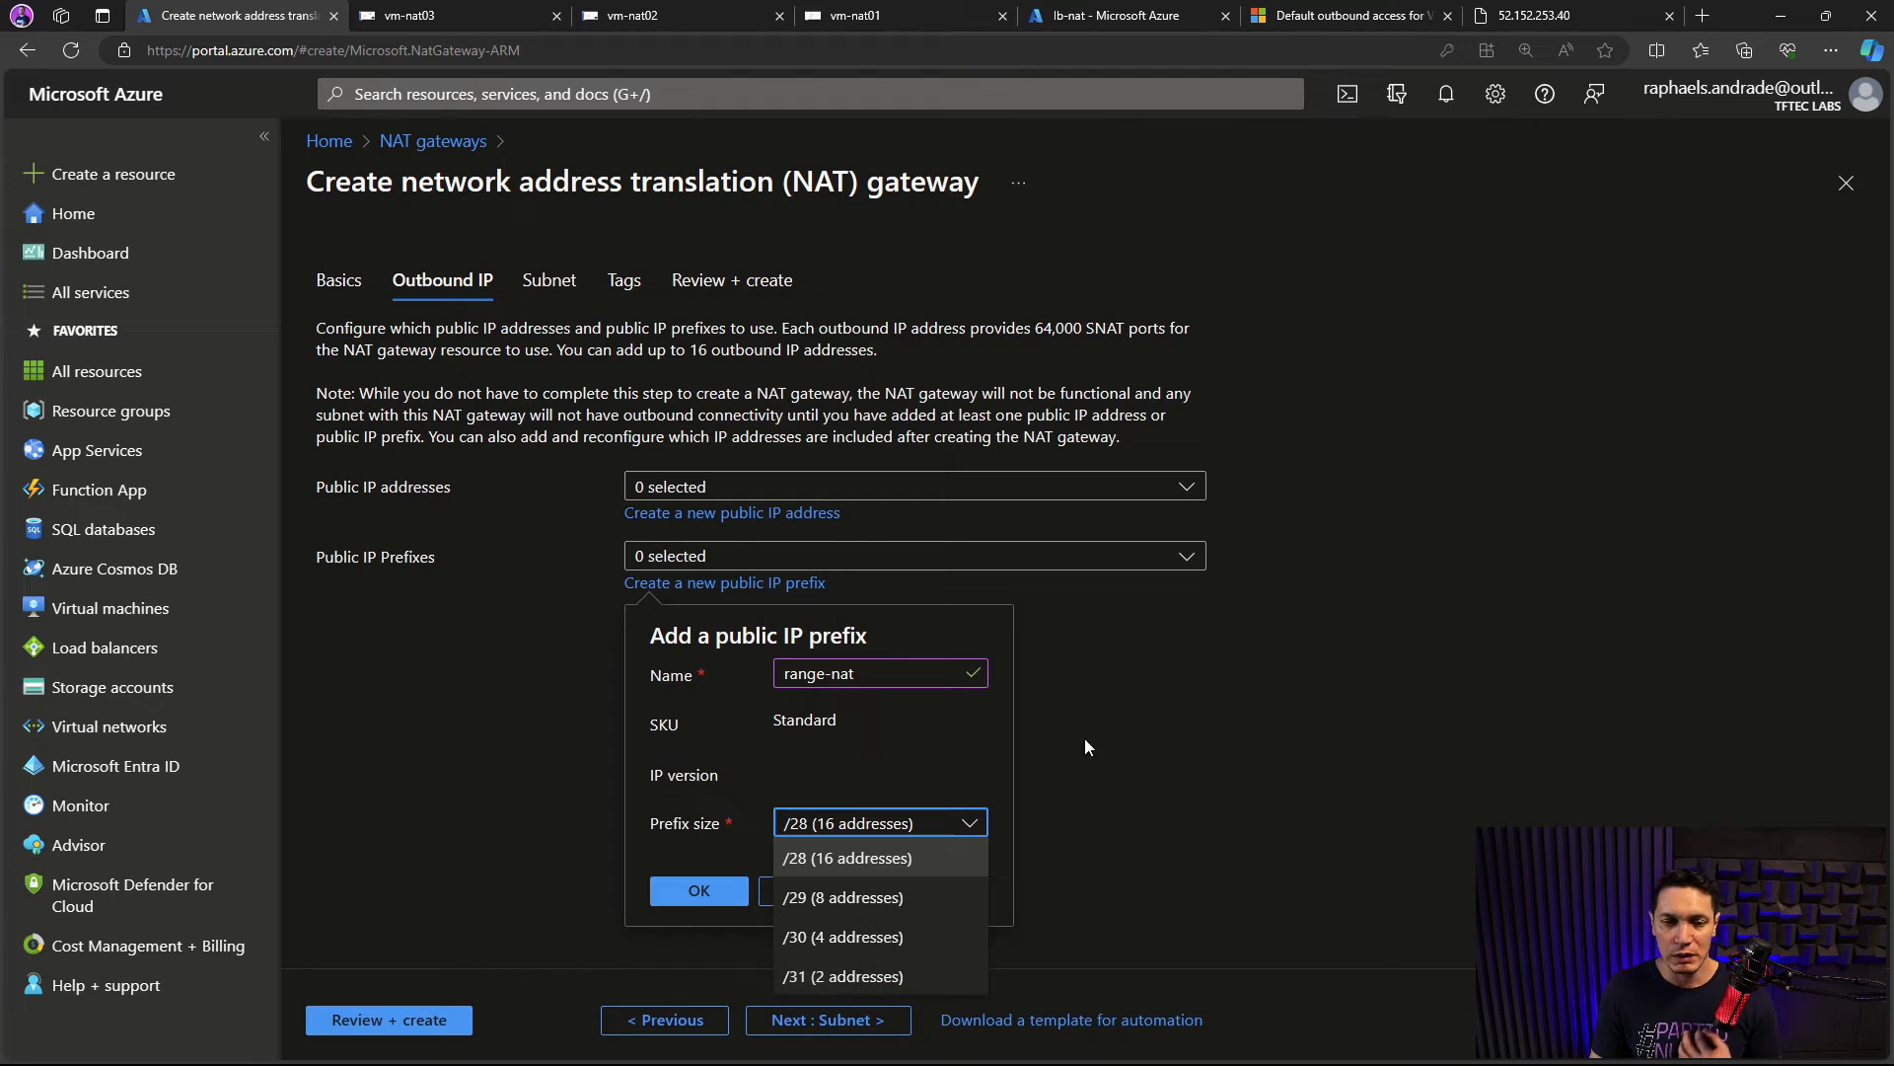
left_click(1002, 636)
Step: Create a new public IP address named pip-natgw01 for the NAT gateway
left_click(772, 514)
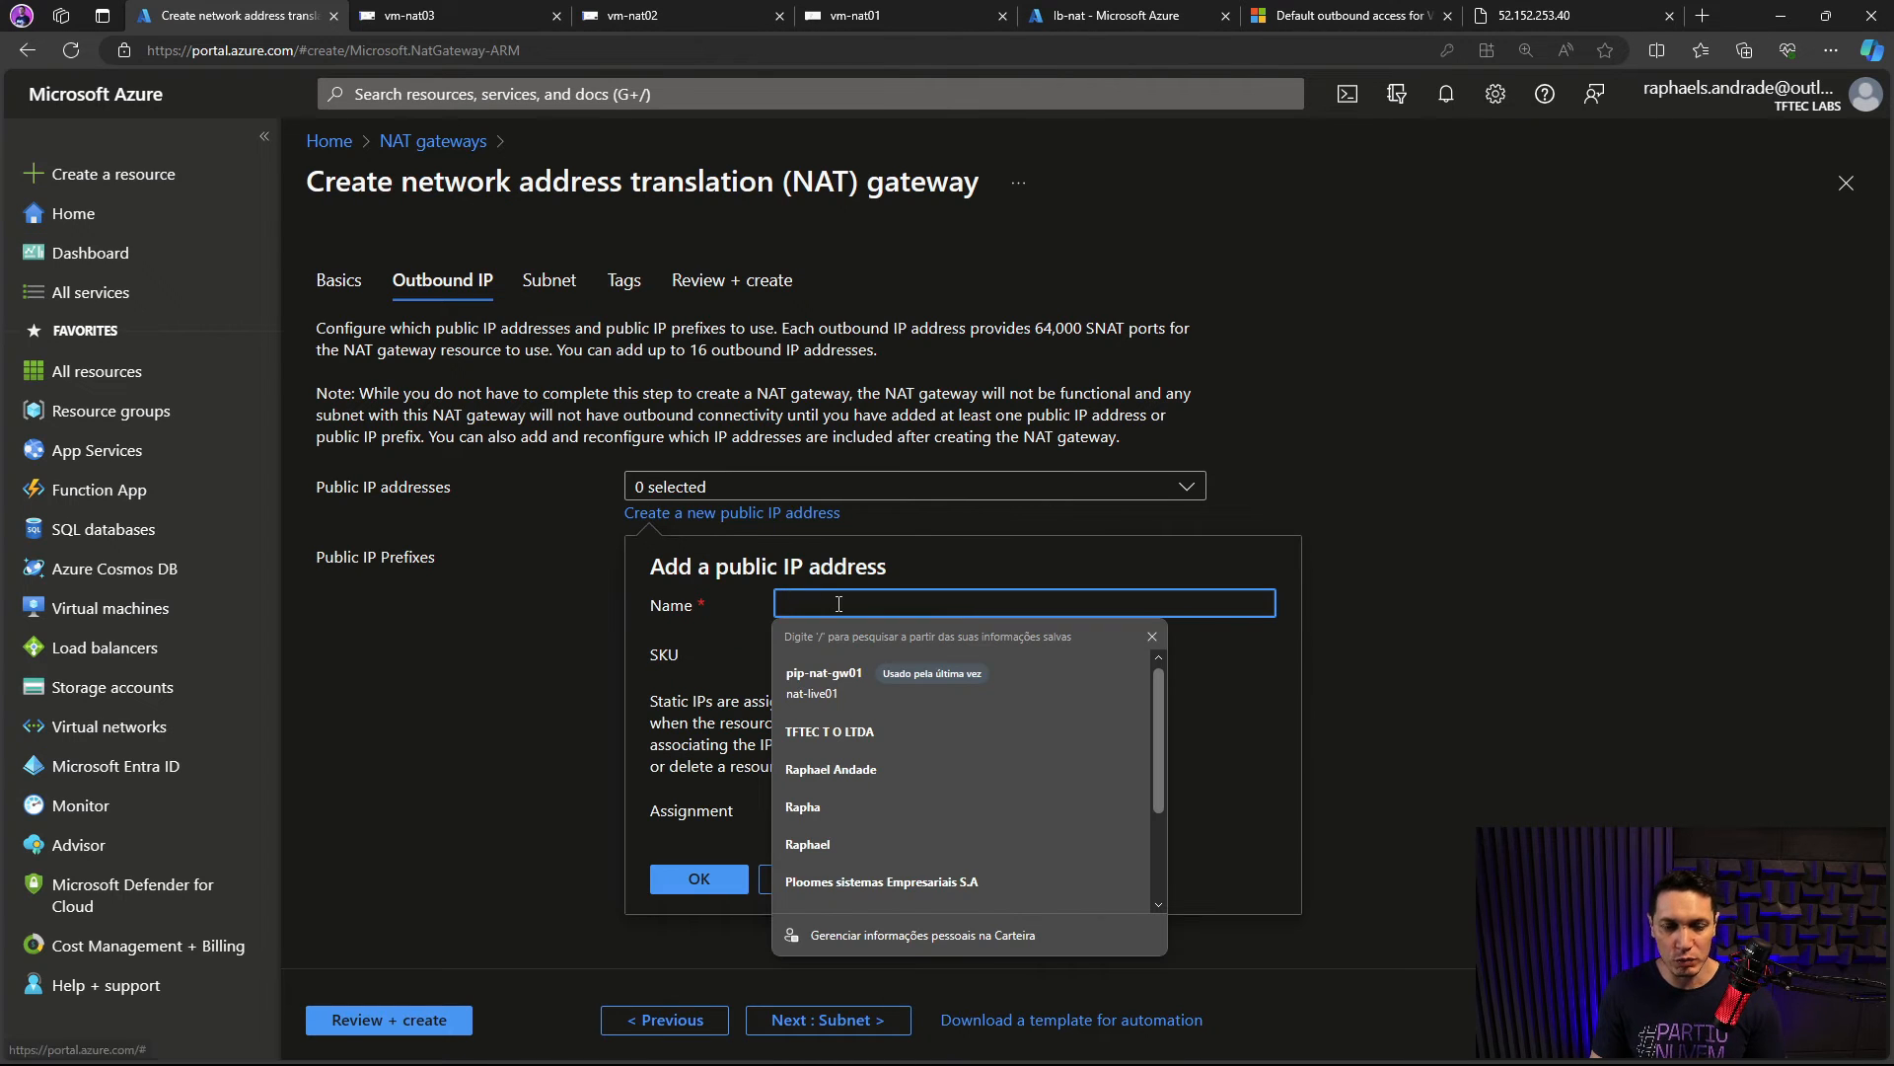
type("pip")
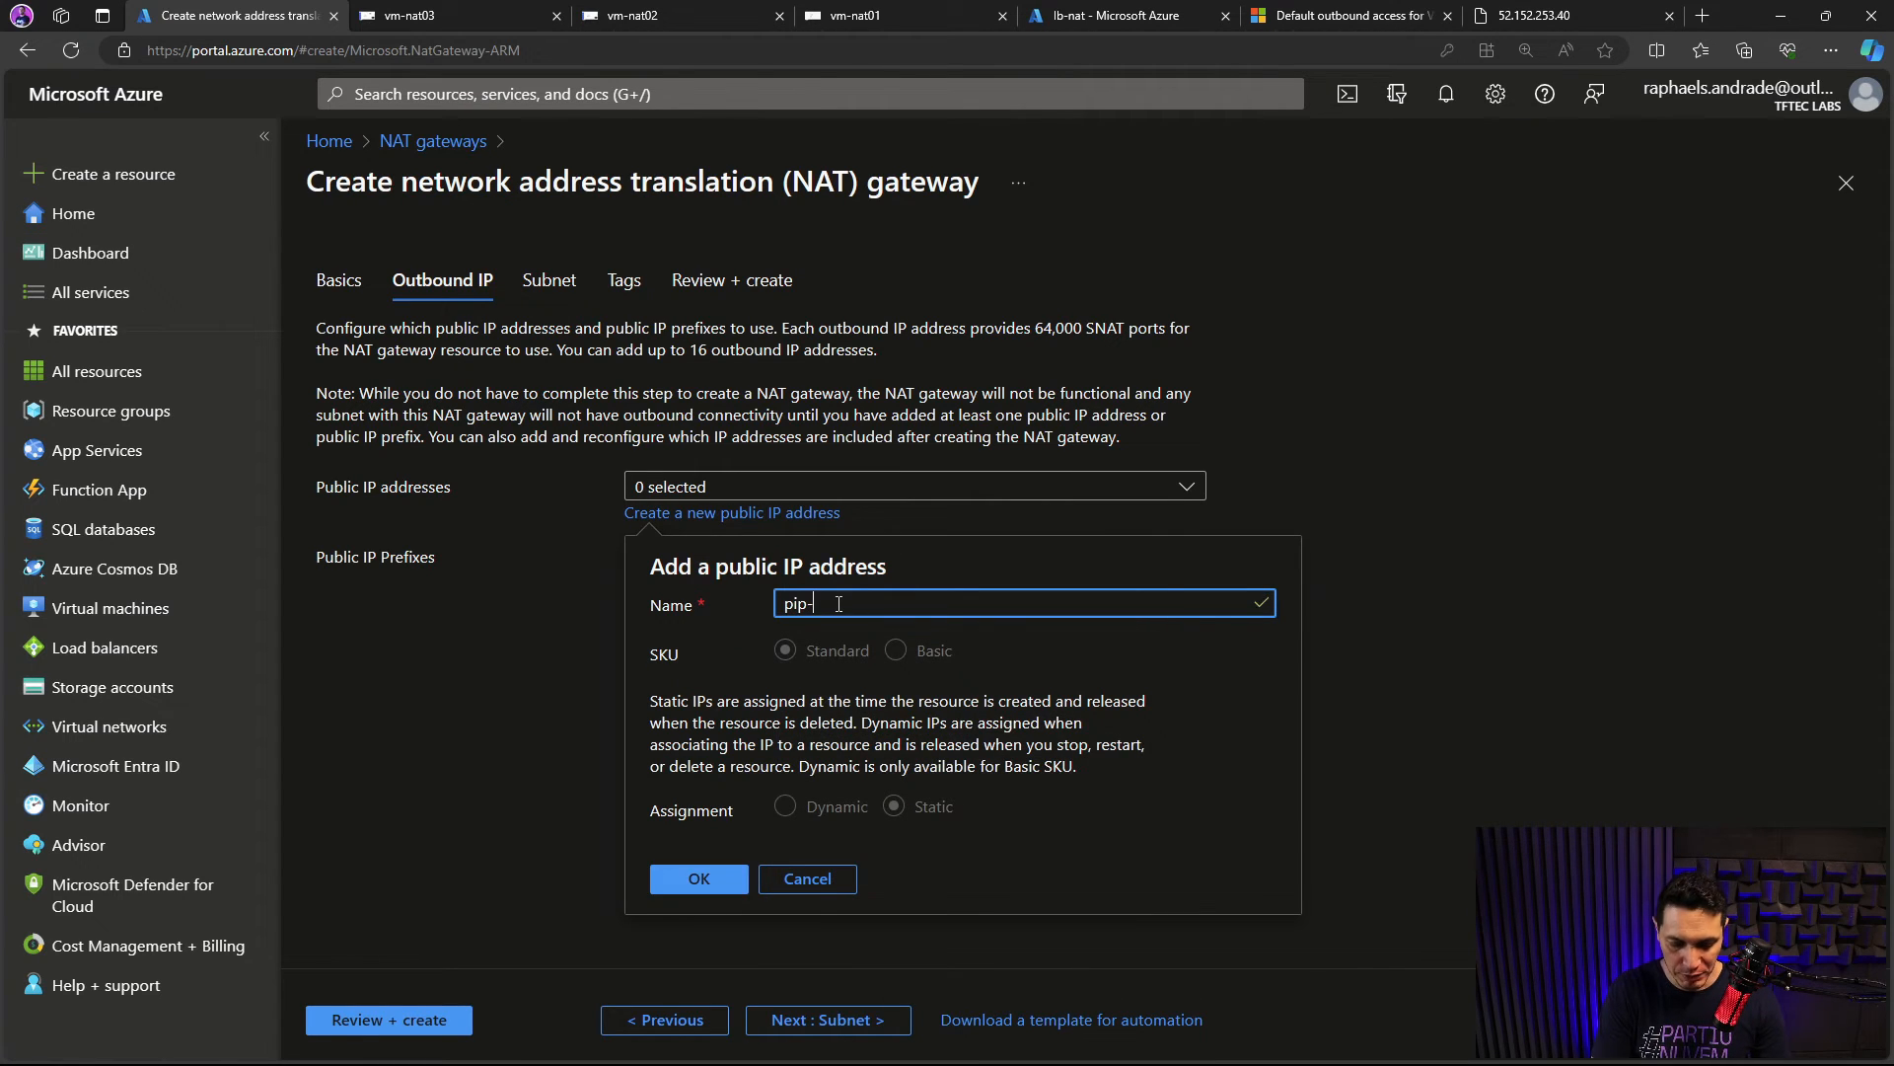
type("-natgw01")
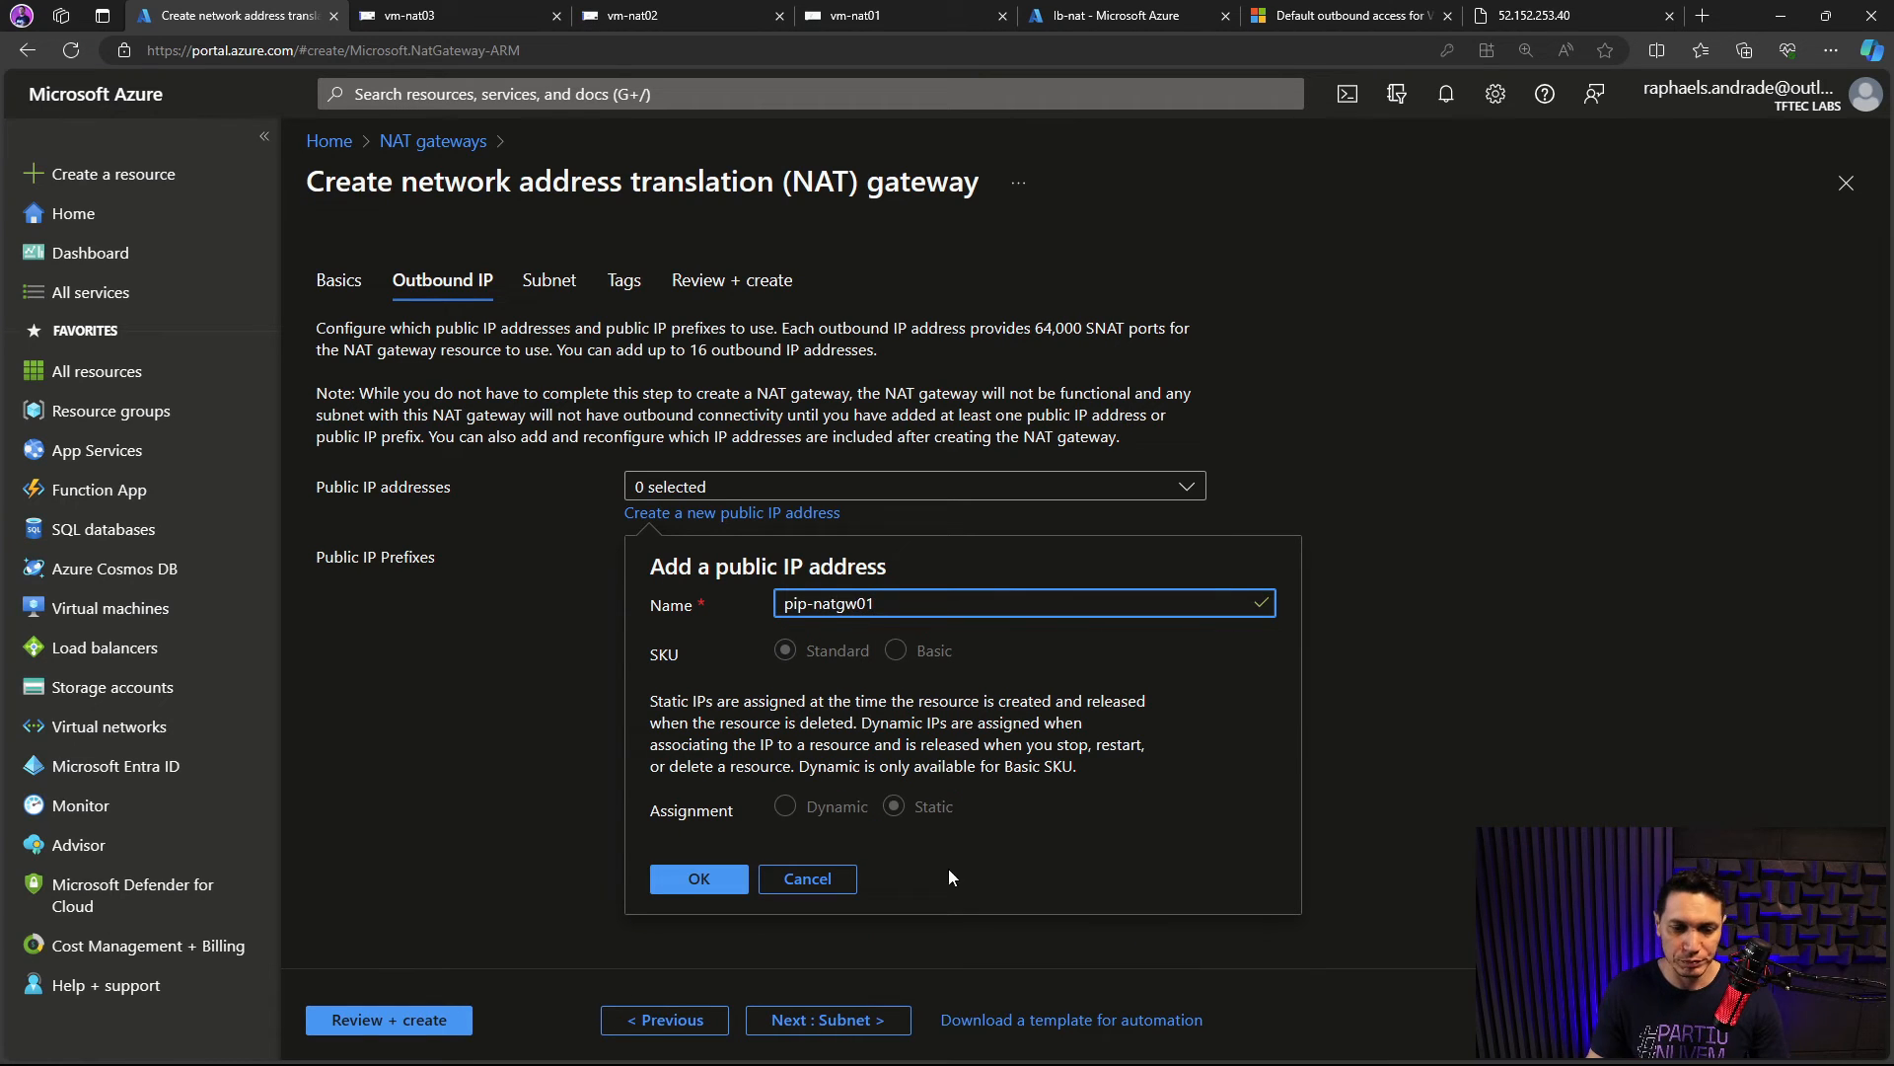
left_click(687, 881)
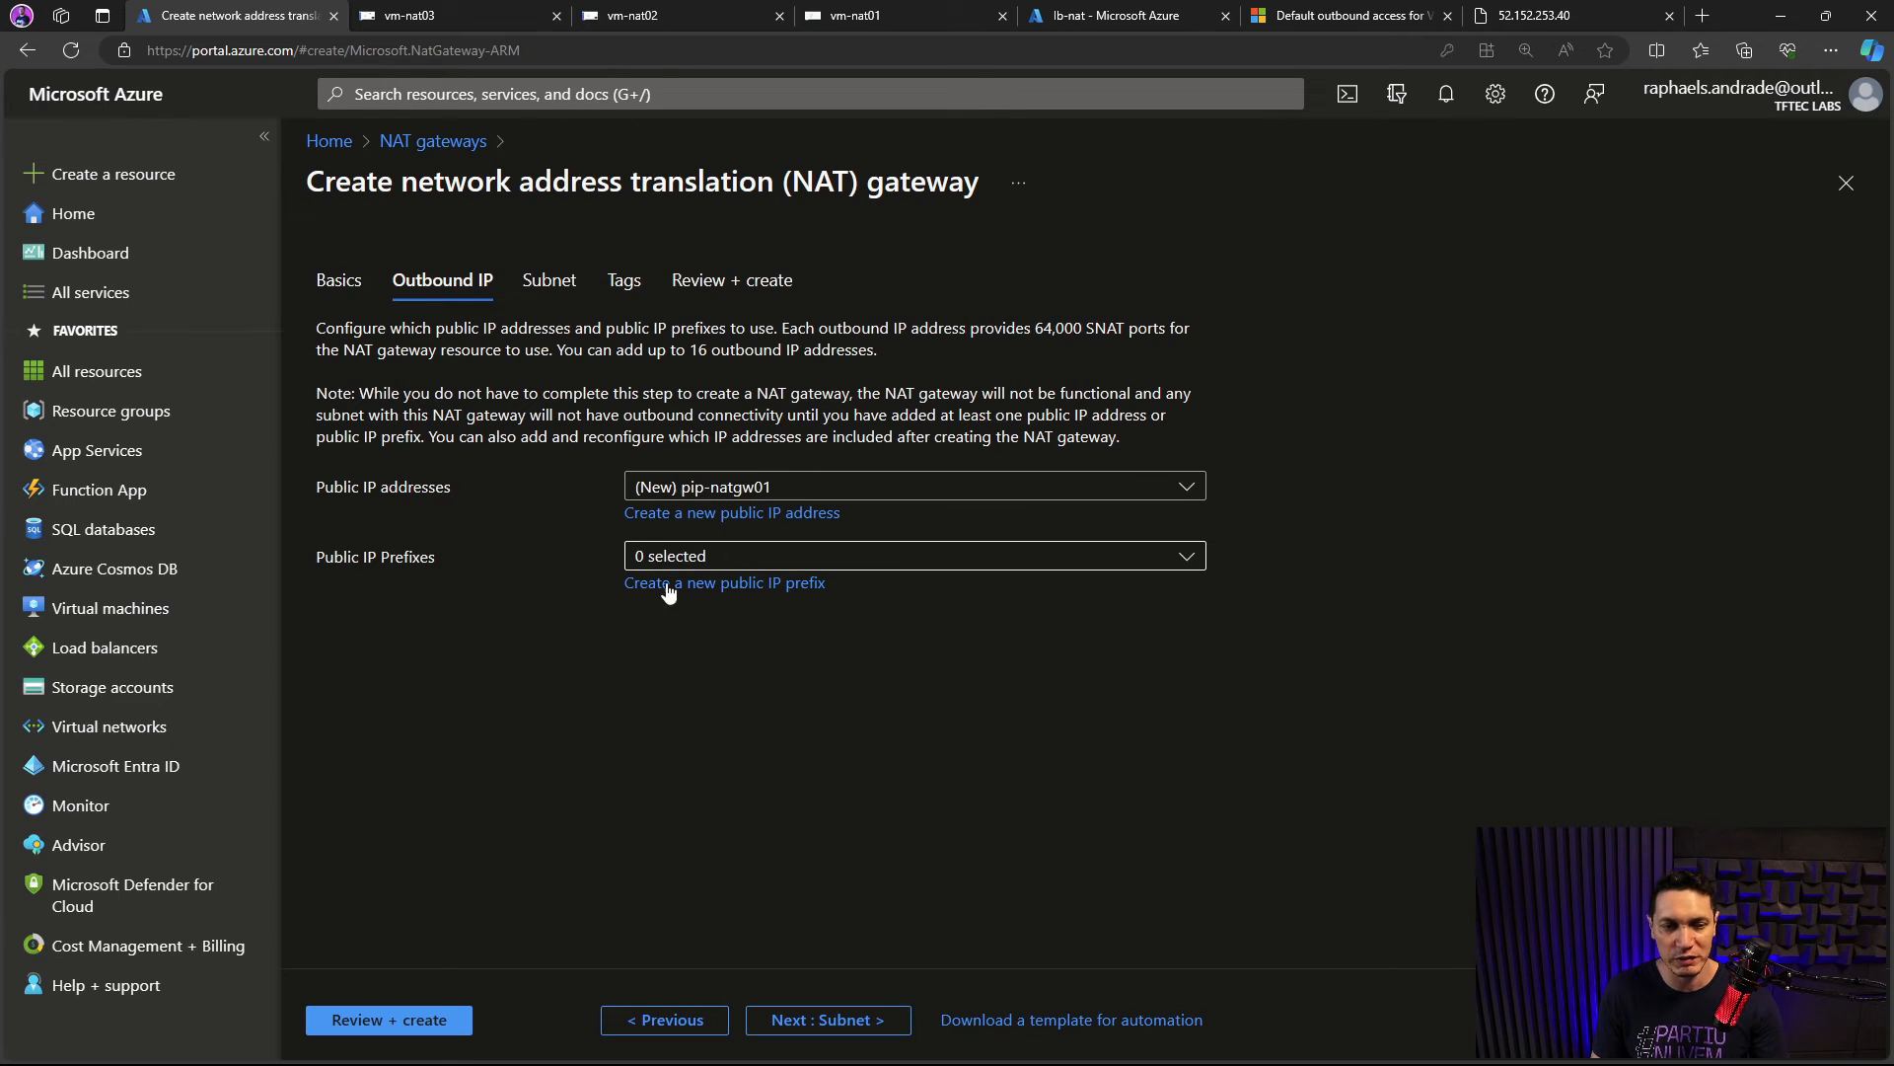
Step: In the gateway's subnet settings, choose the virtual network vnet-nat and select its sub-nat subnet
left_click(789, 1019)
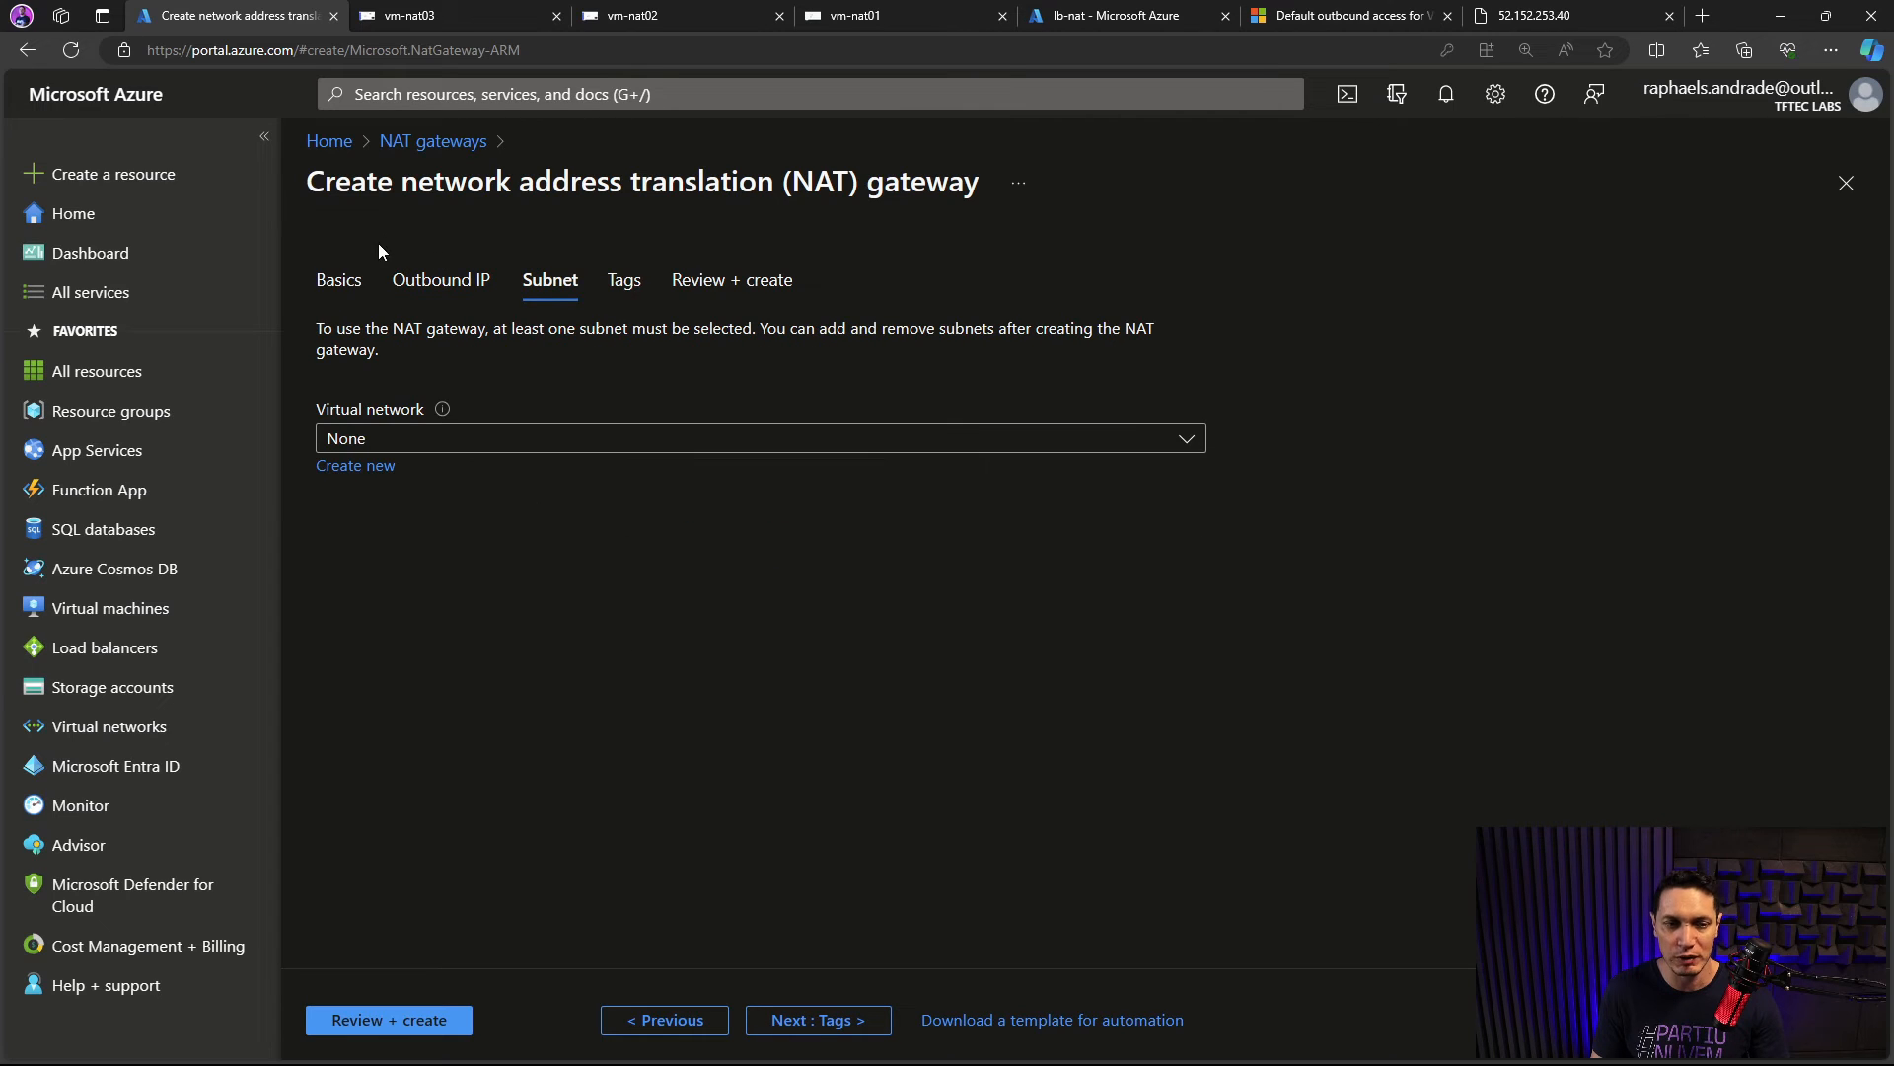
left_click(1178, 446)
left_click(1183, 474)
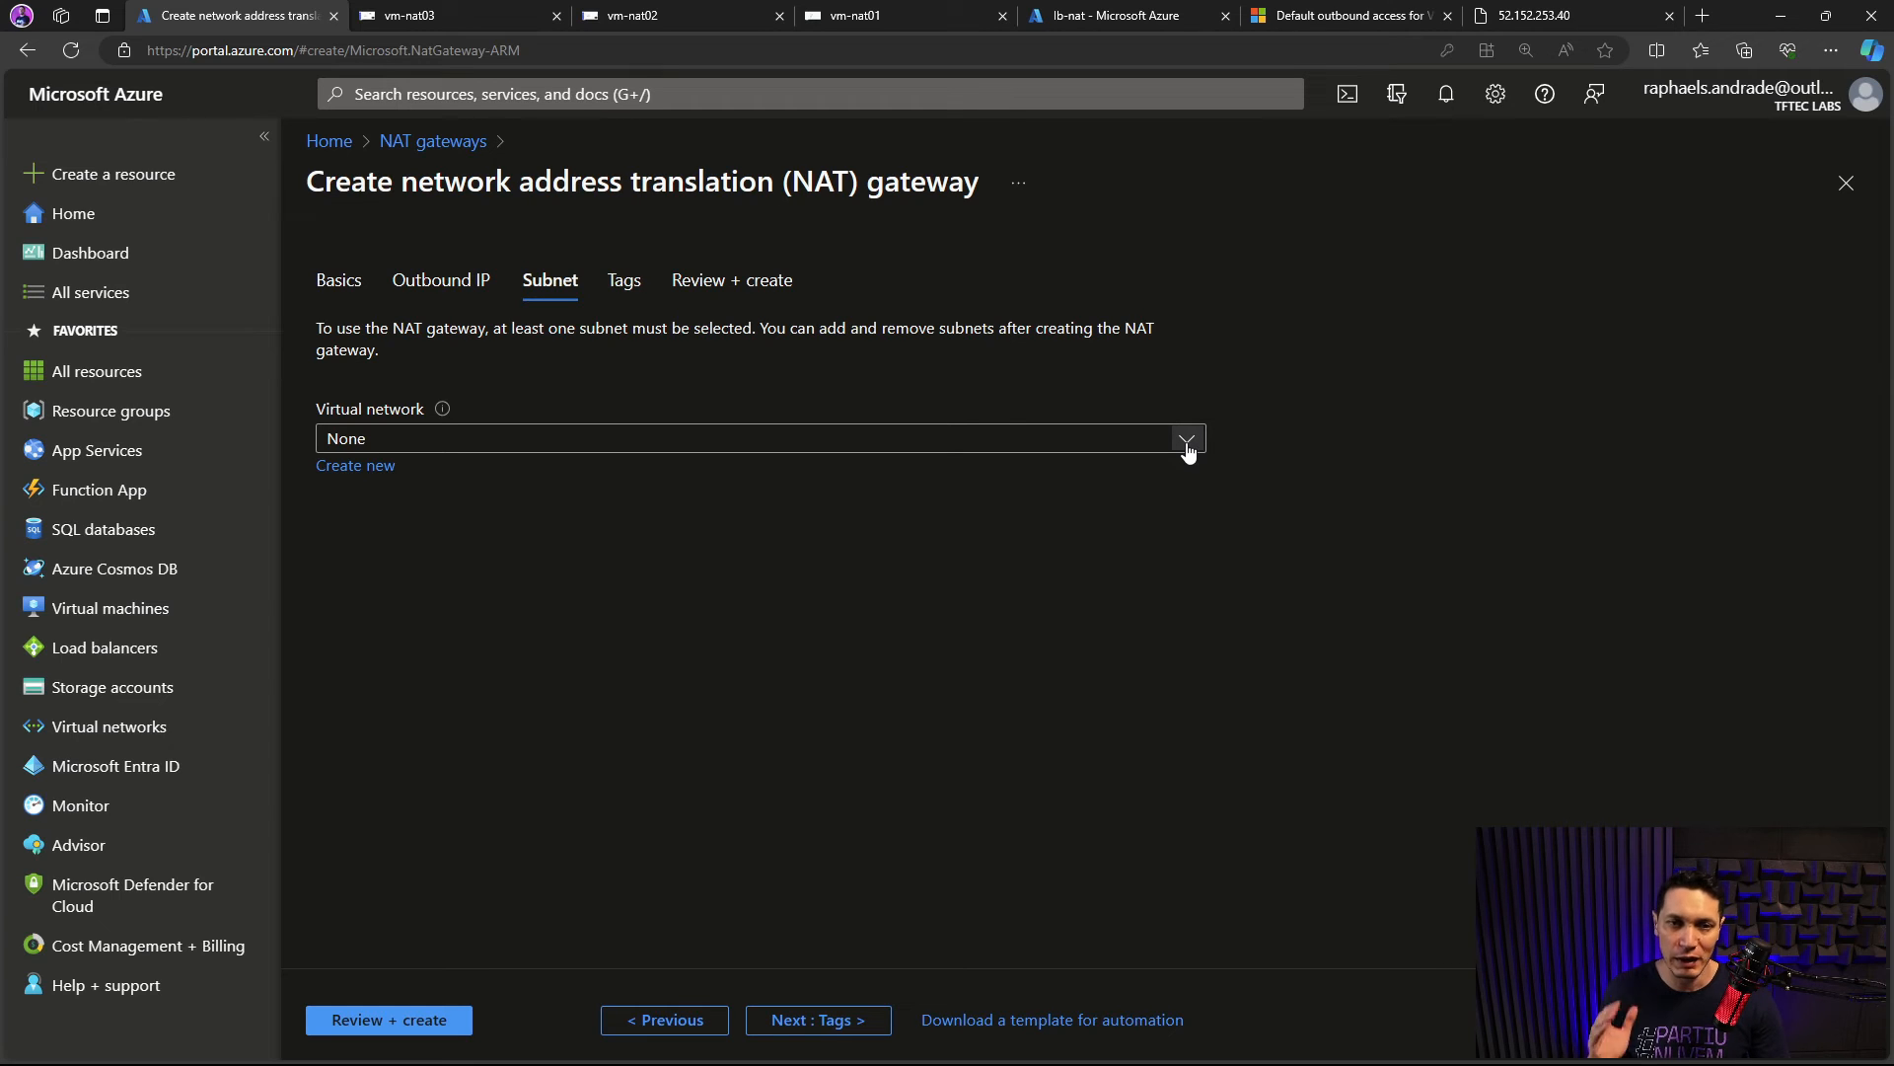
left_click(1187, 446)
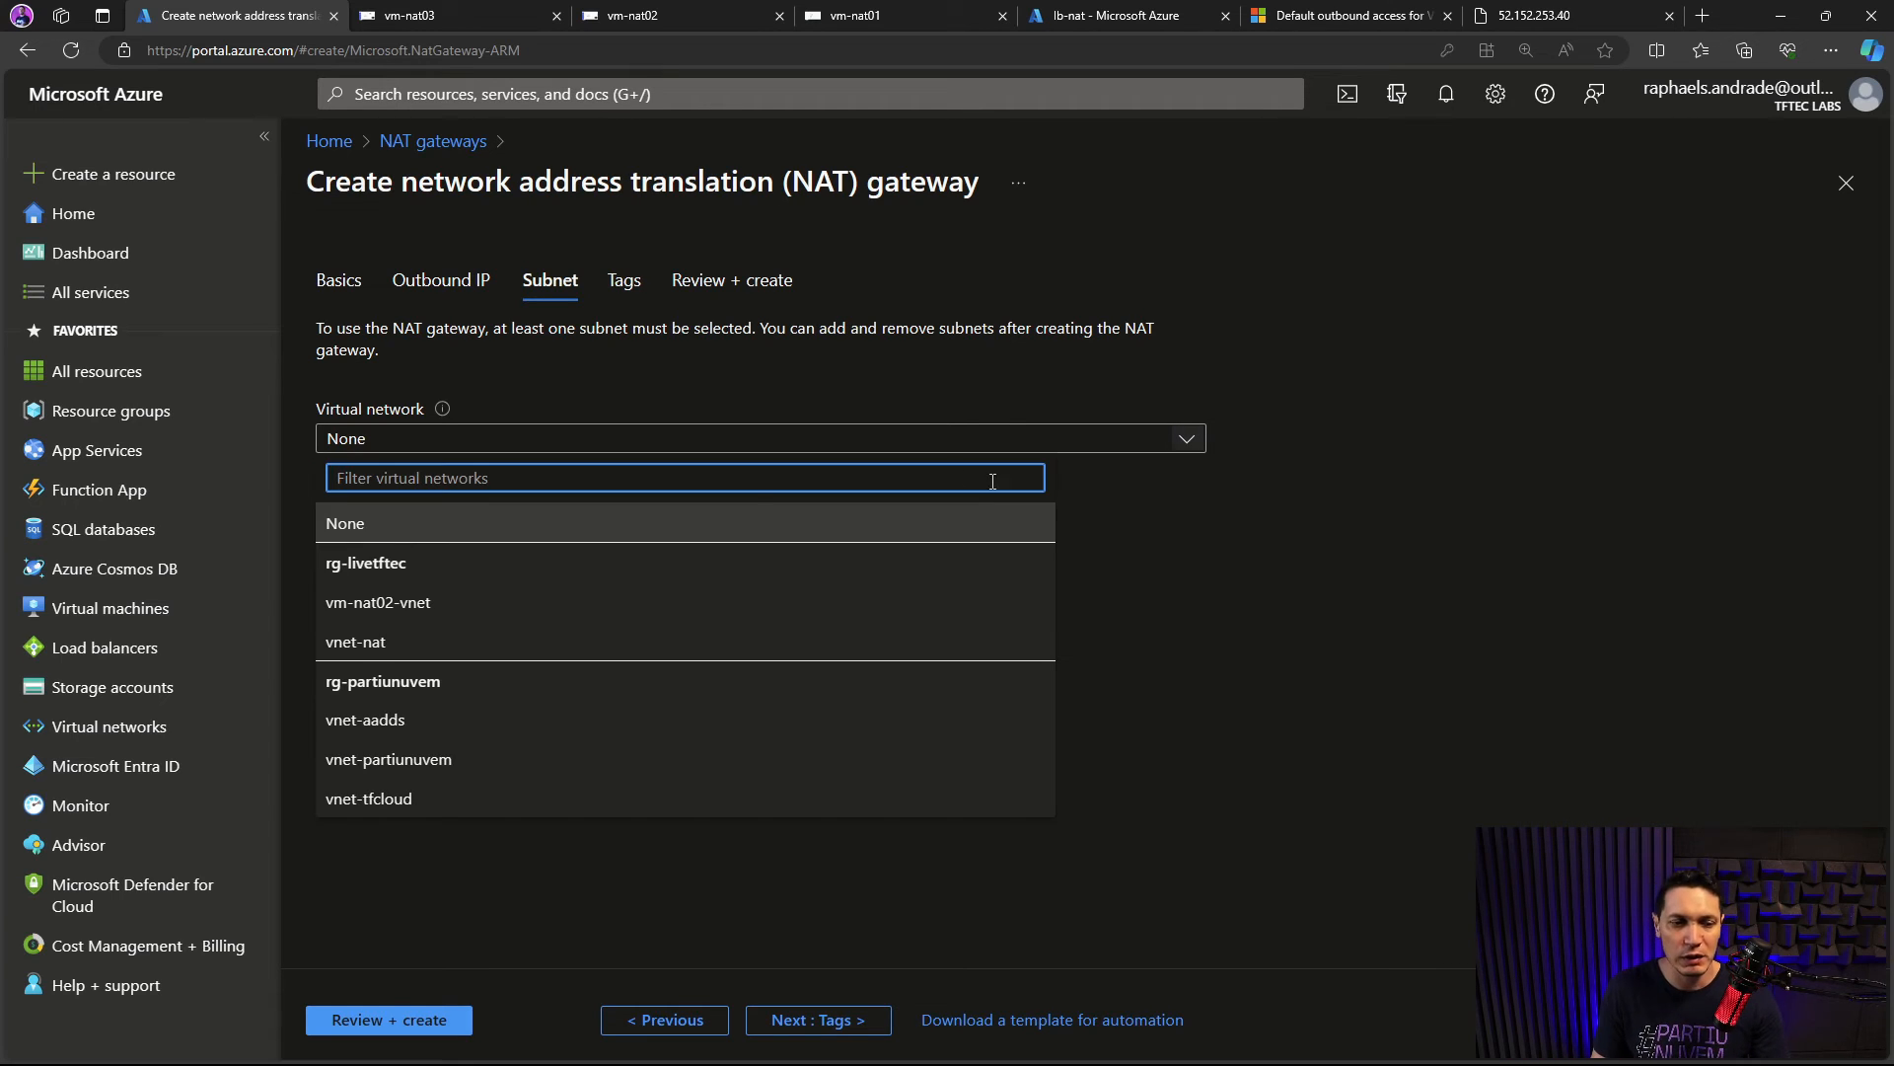
left_click(356, 643)
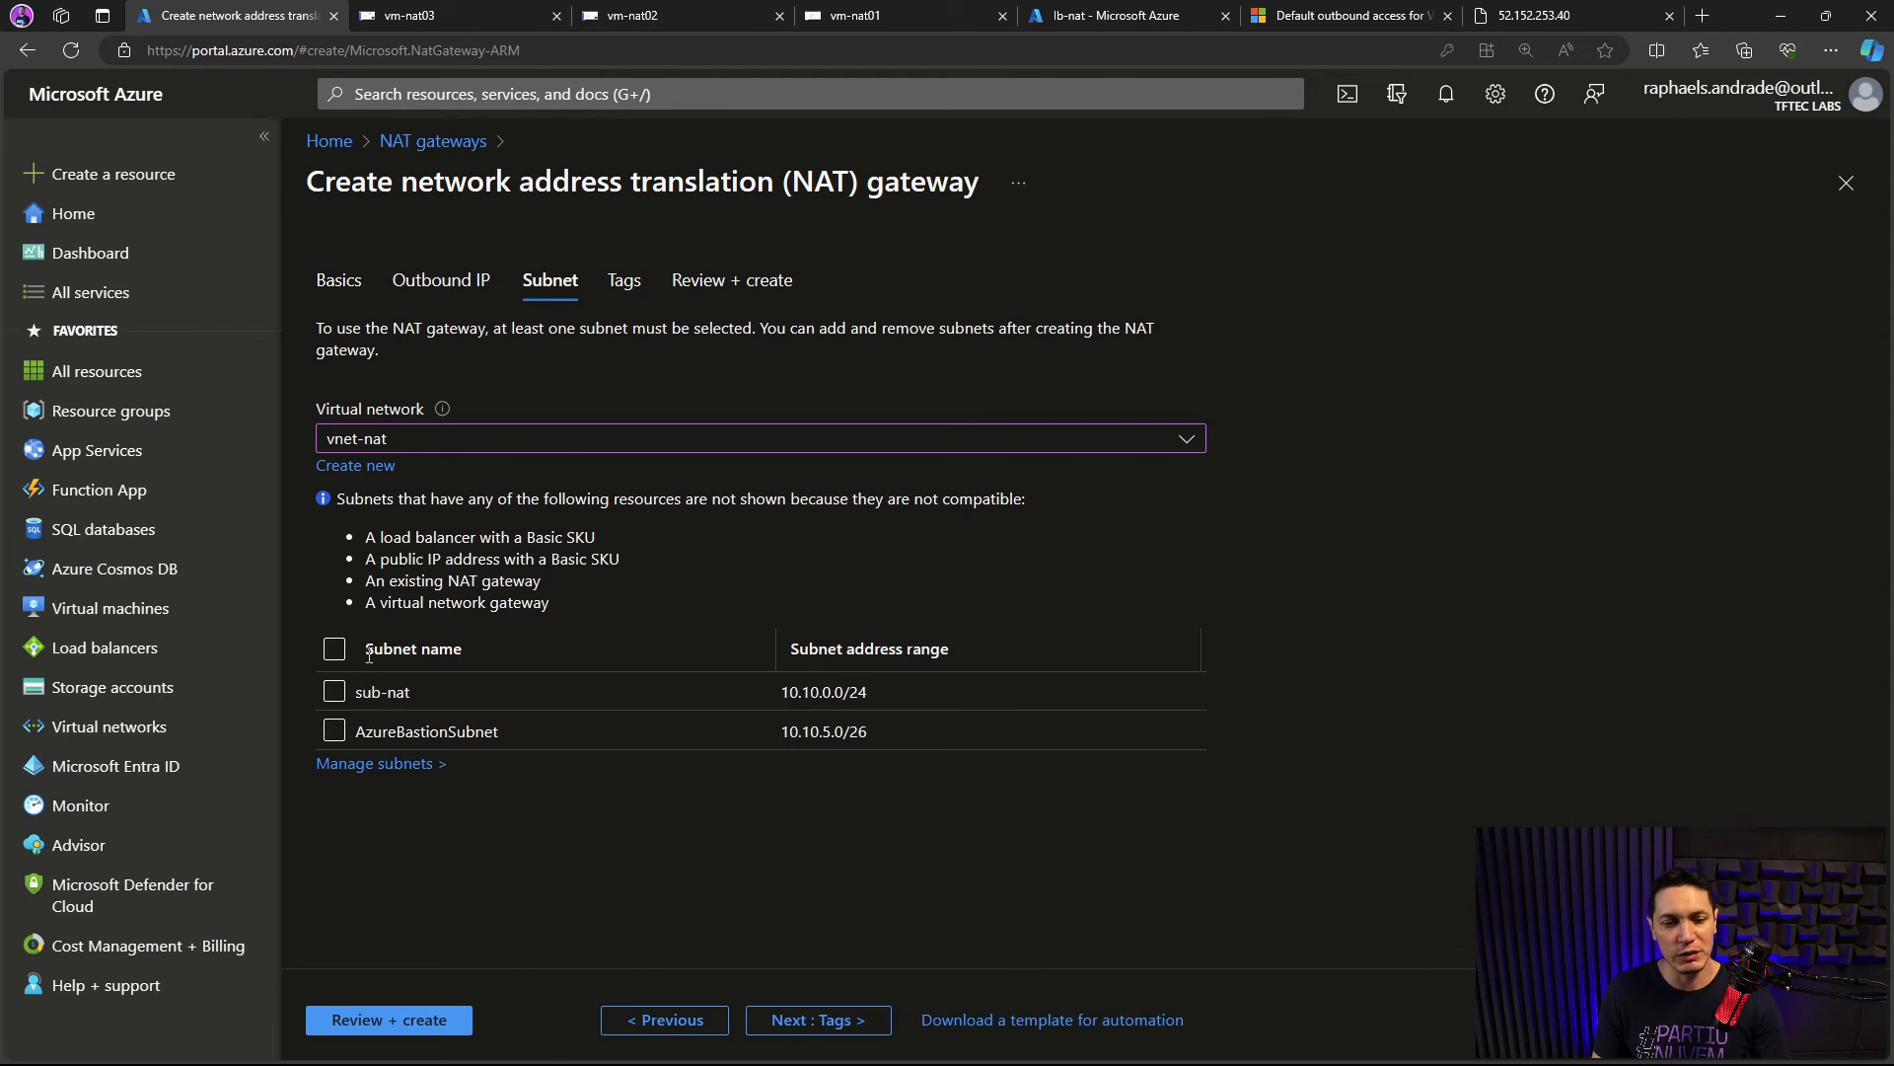
left_click(334, 693)
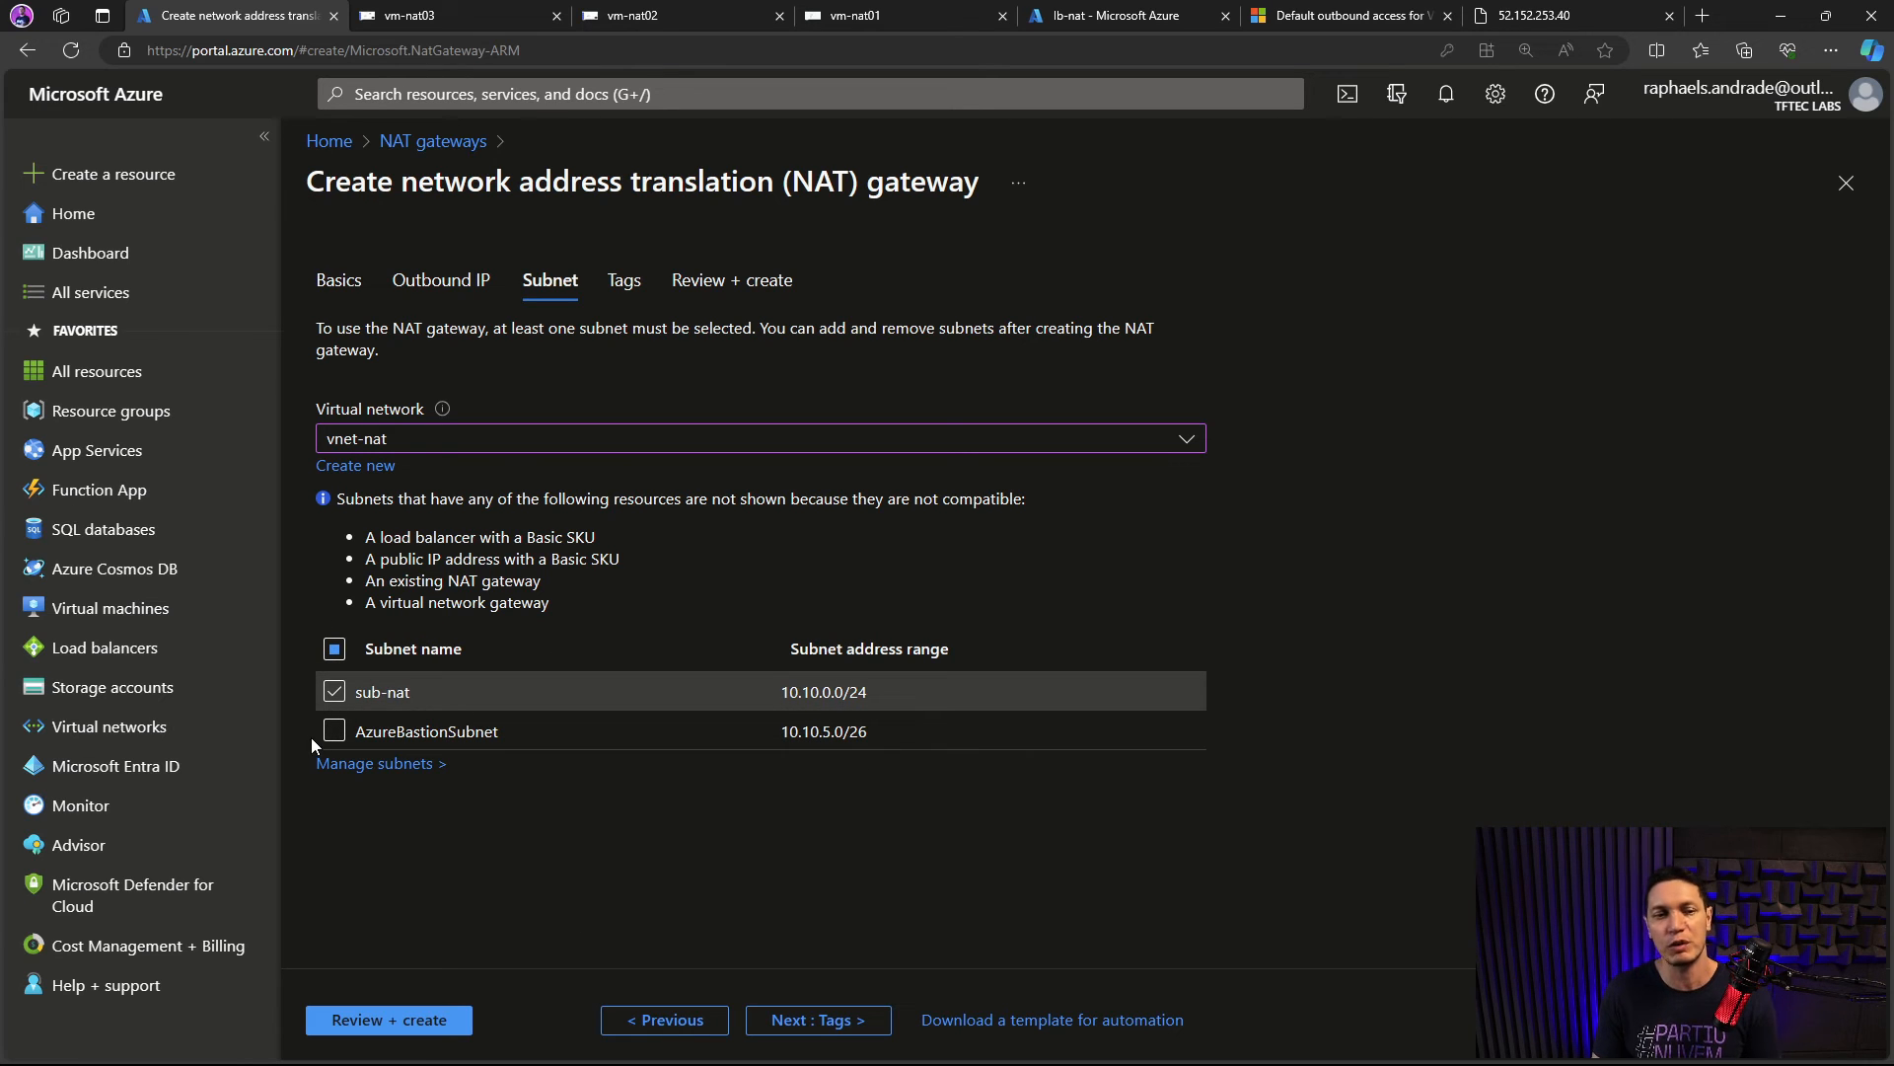
Step: Skip the tags, review the configuration and create the NAT gateway nat-gw01
left_click(821, 1021)
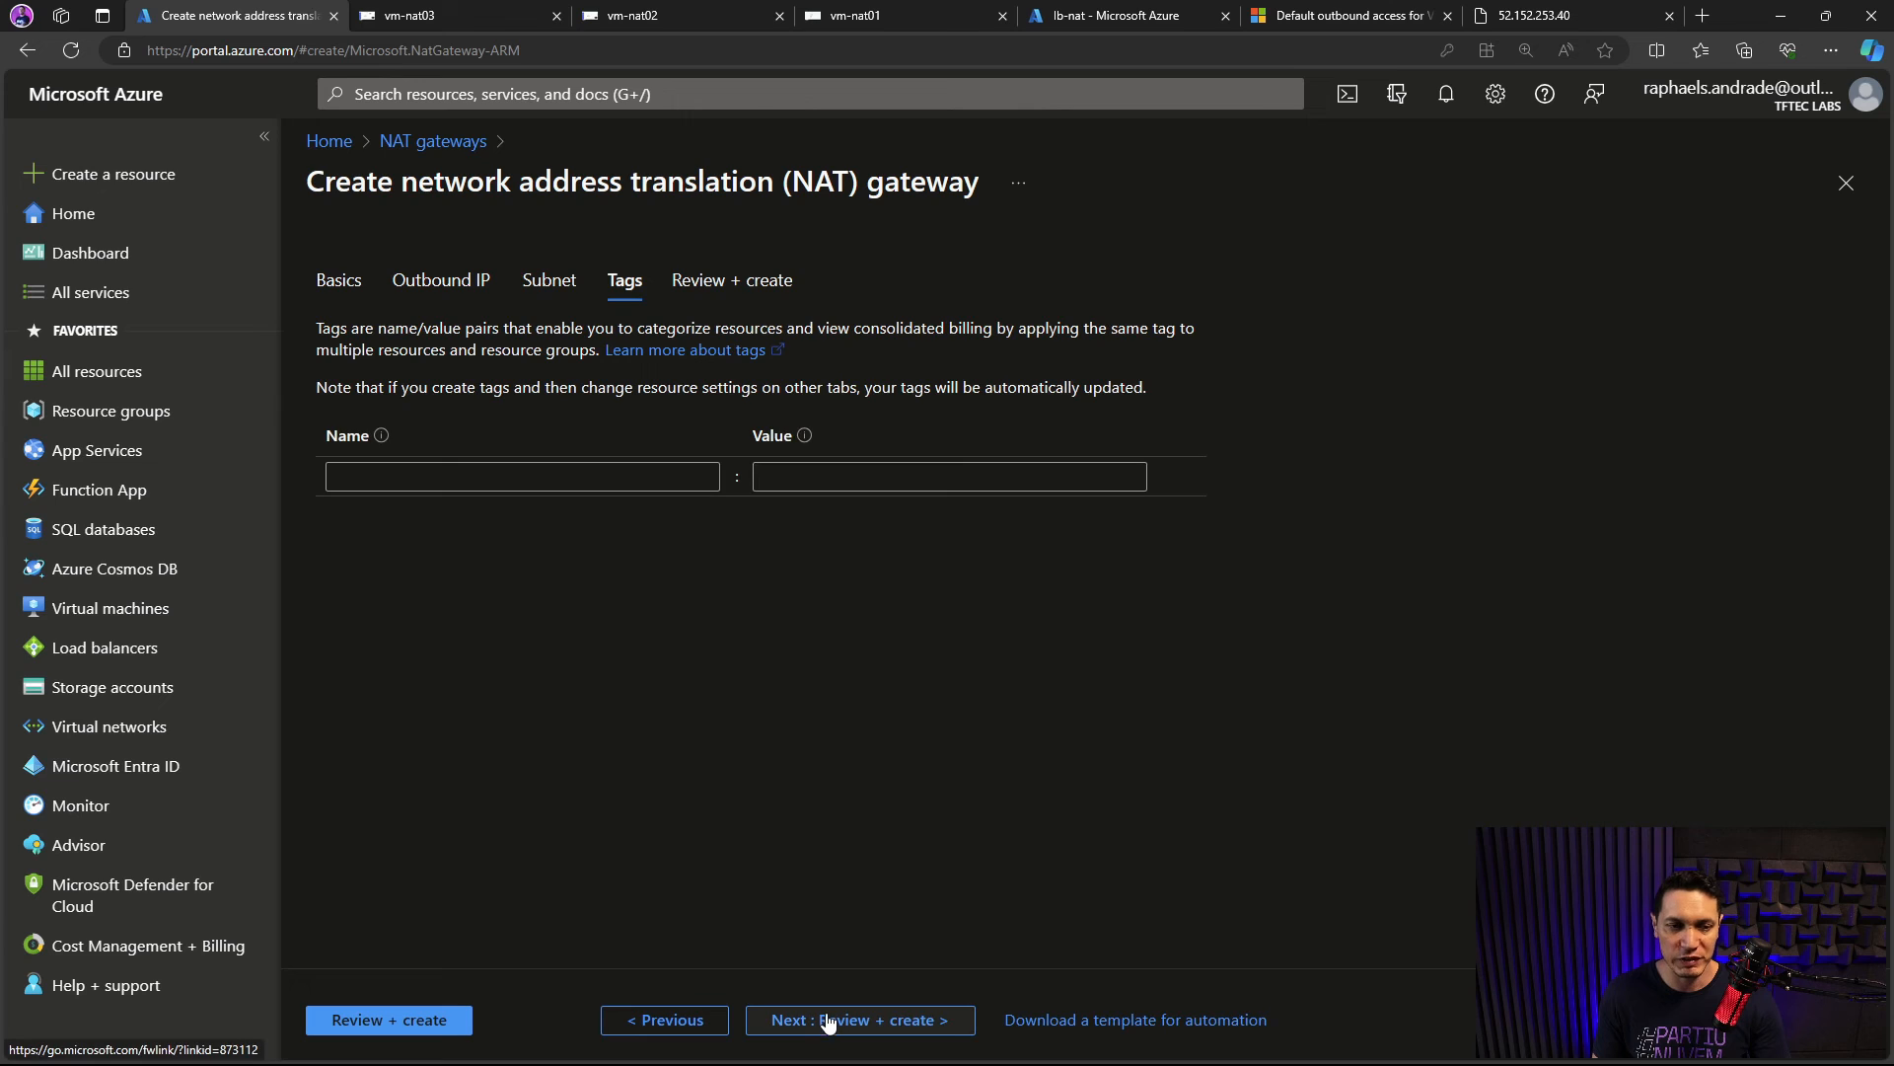
left_click(815, 1021)
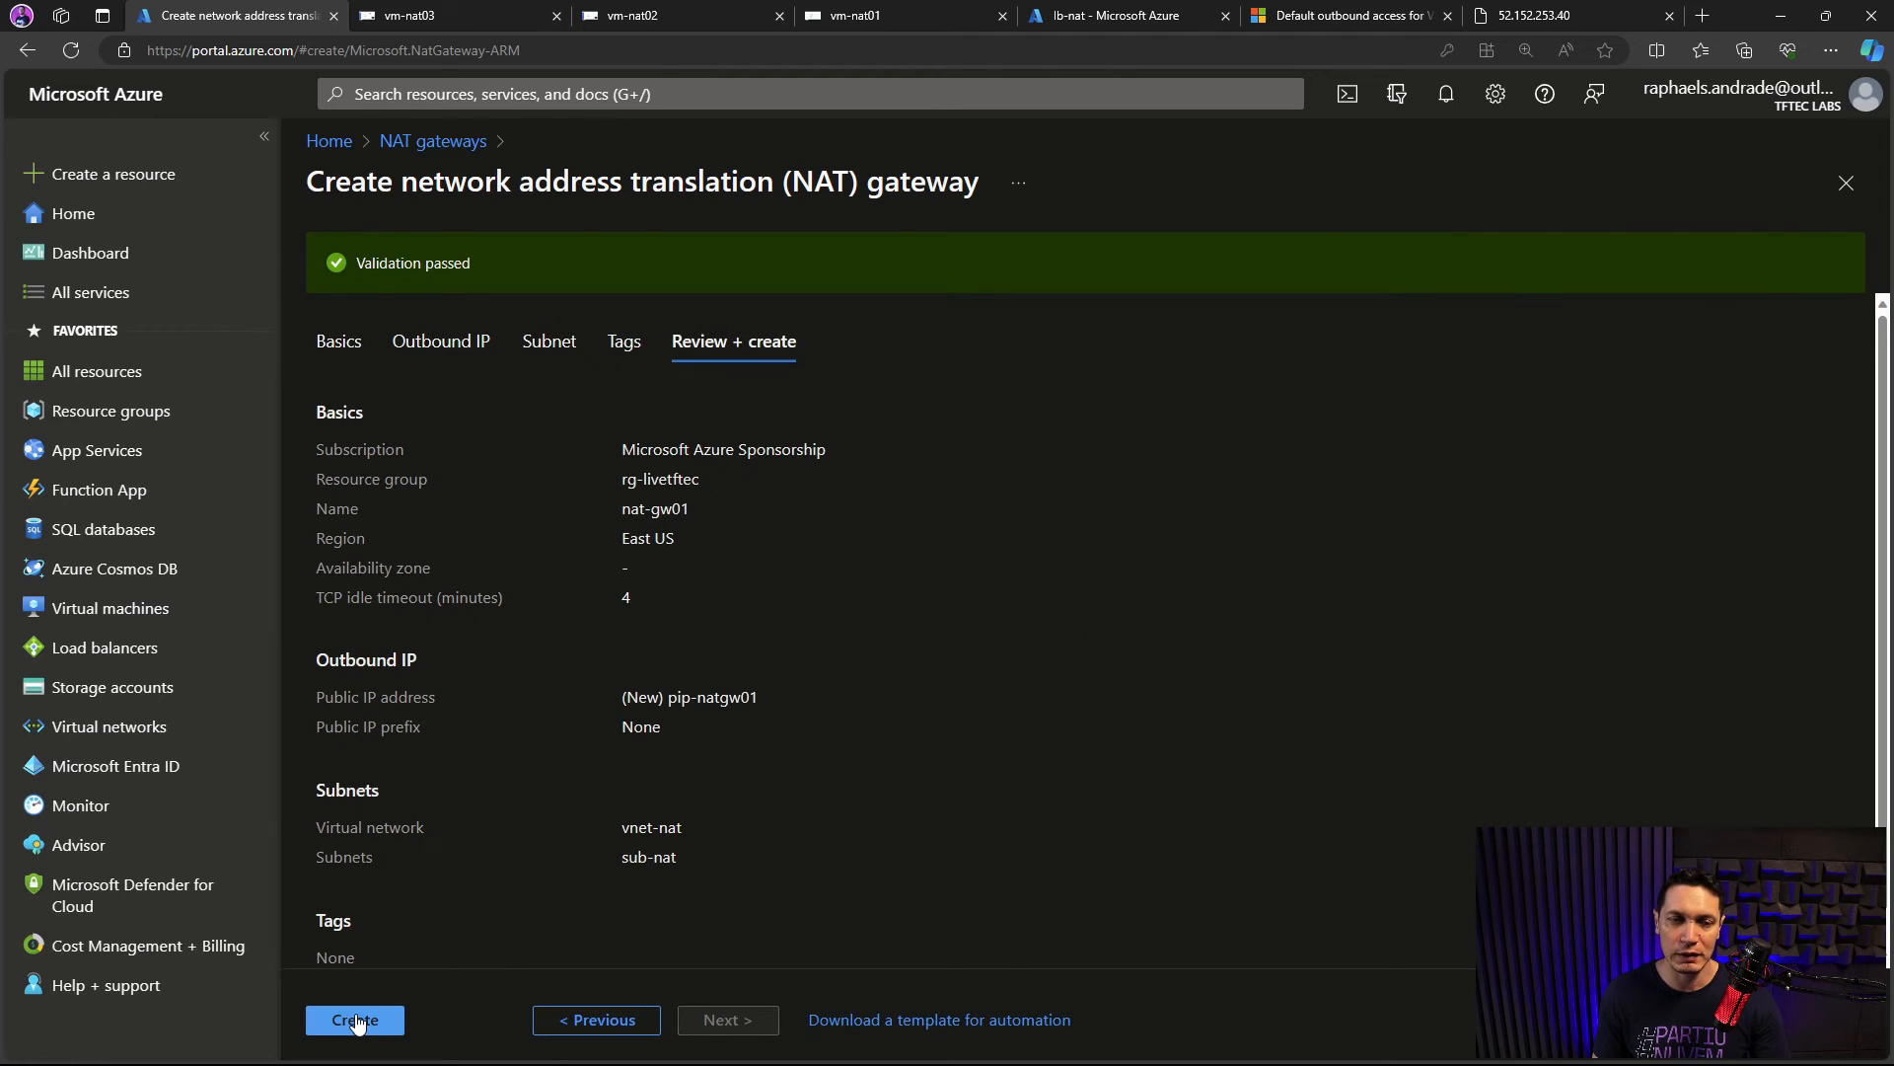
left_click(356, 1019)
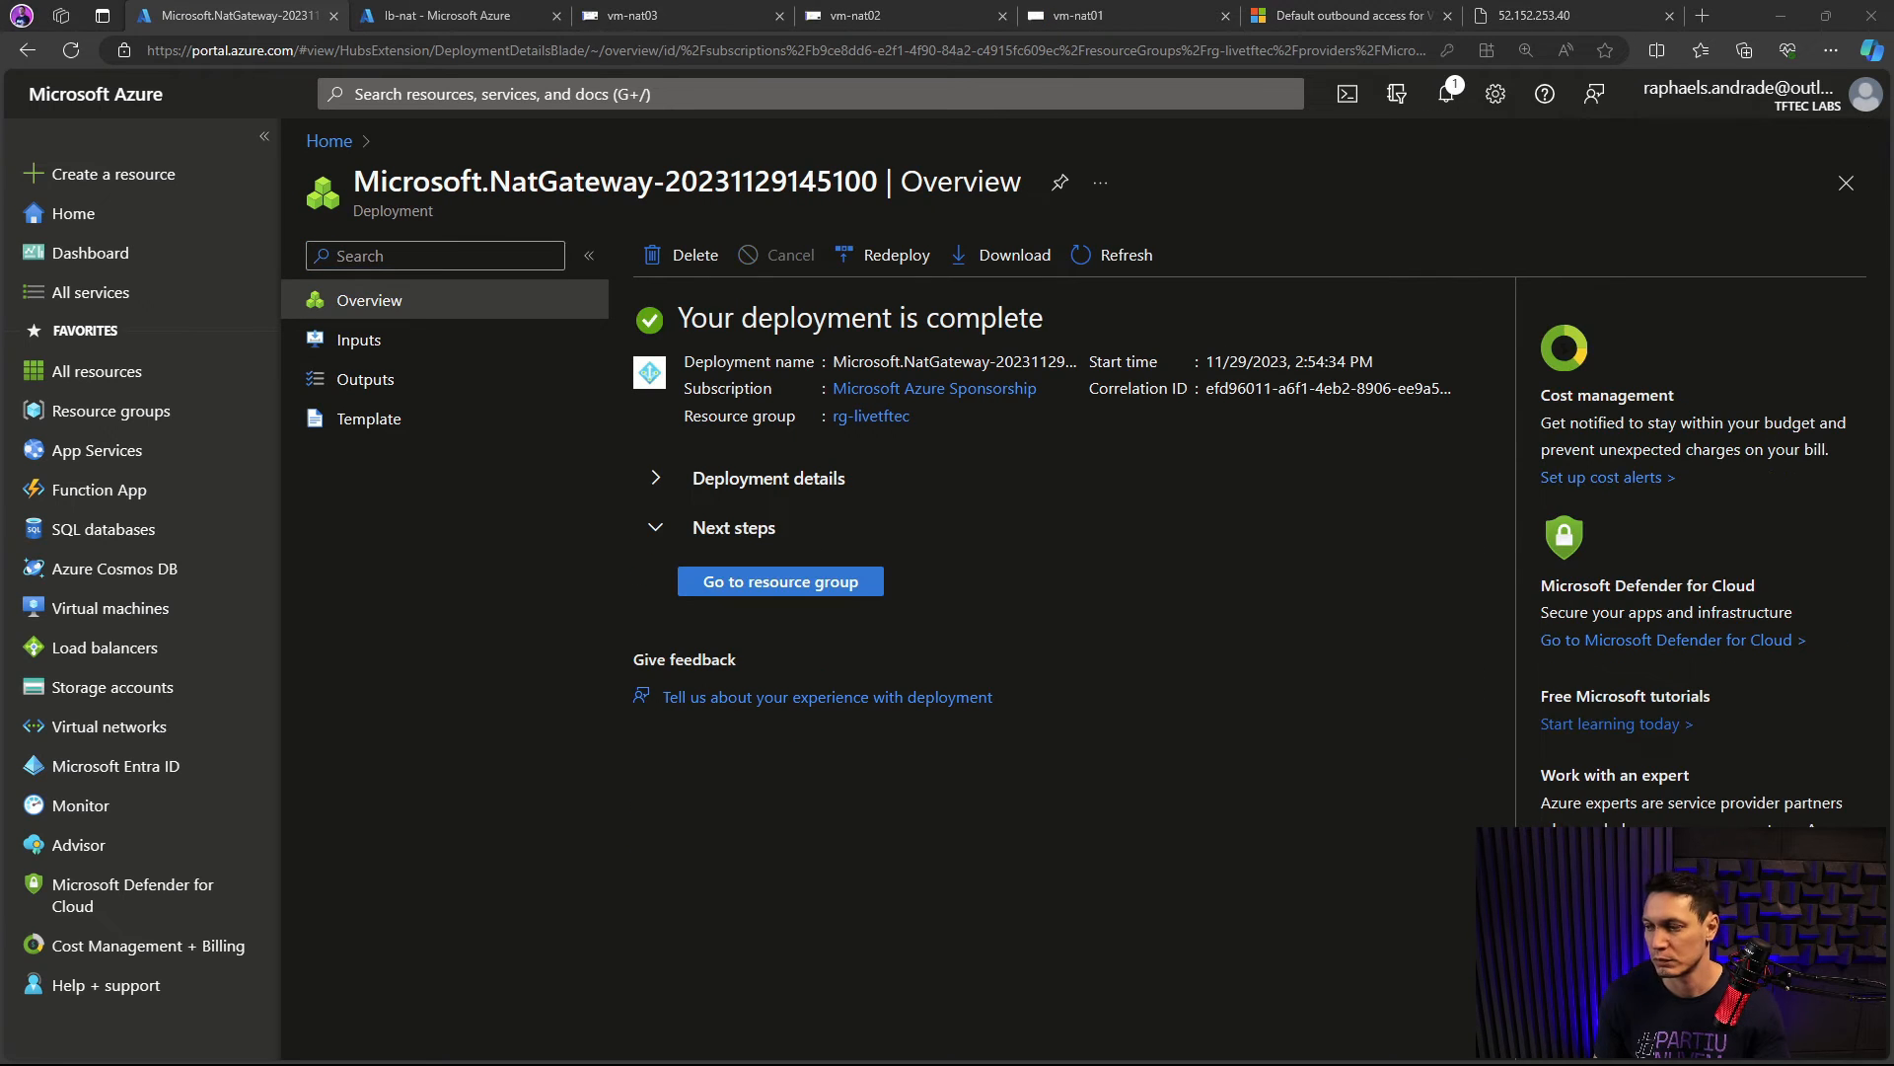
Step: Open the deployed nat-gw01 from its resource group and examine its outbound IP and subnet settings
left_click(730, 582)
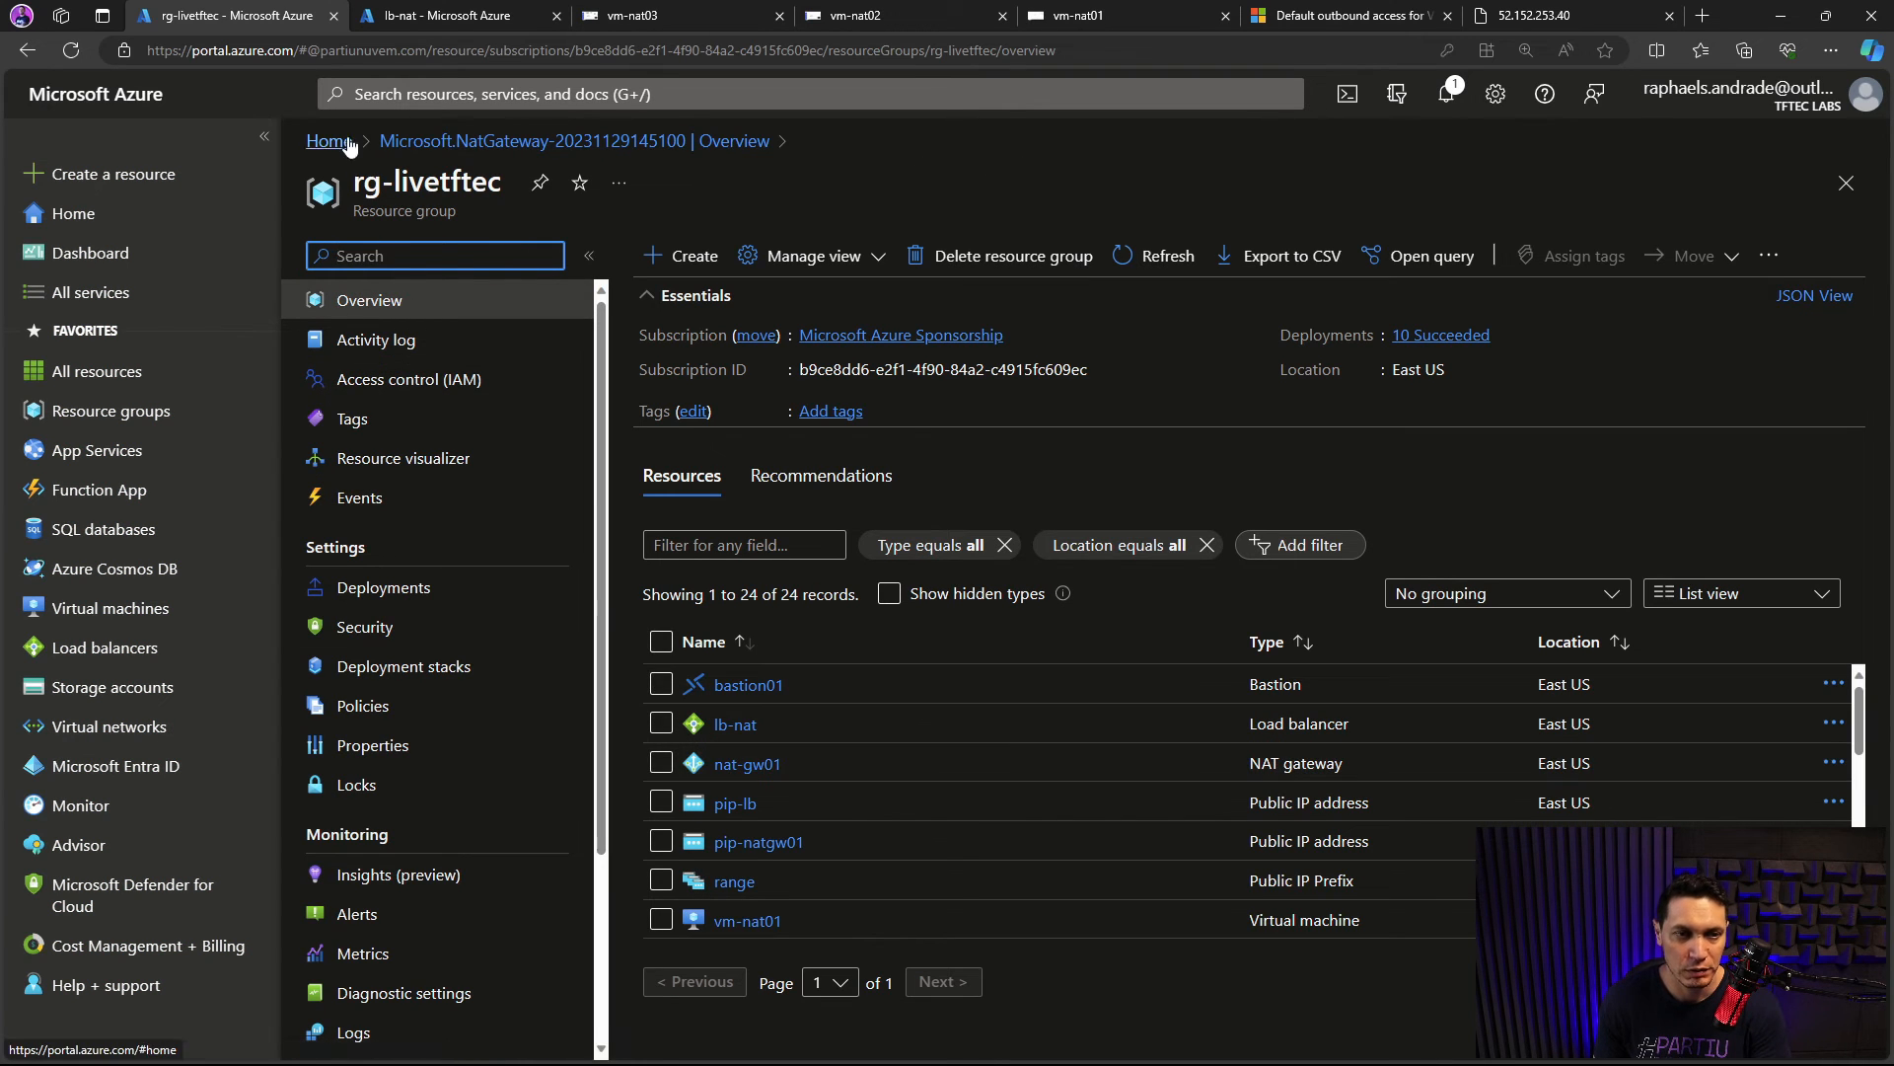
left_click(747, 768)
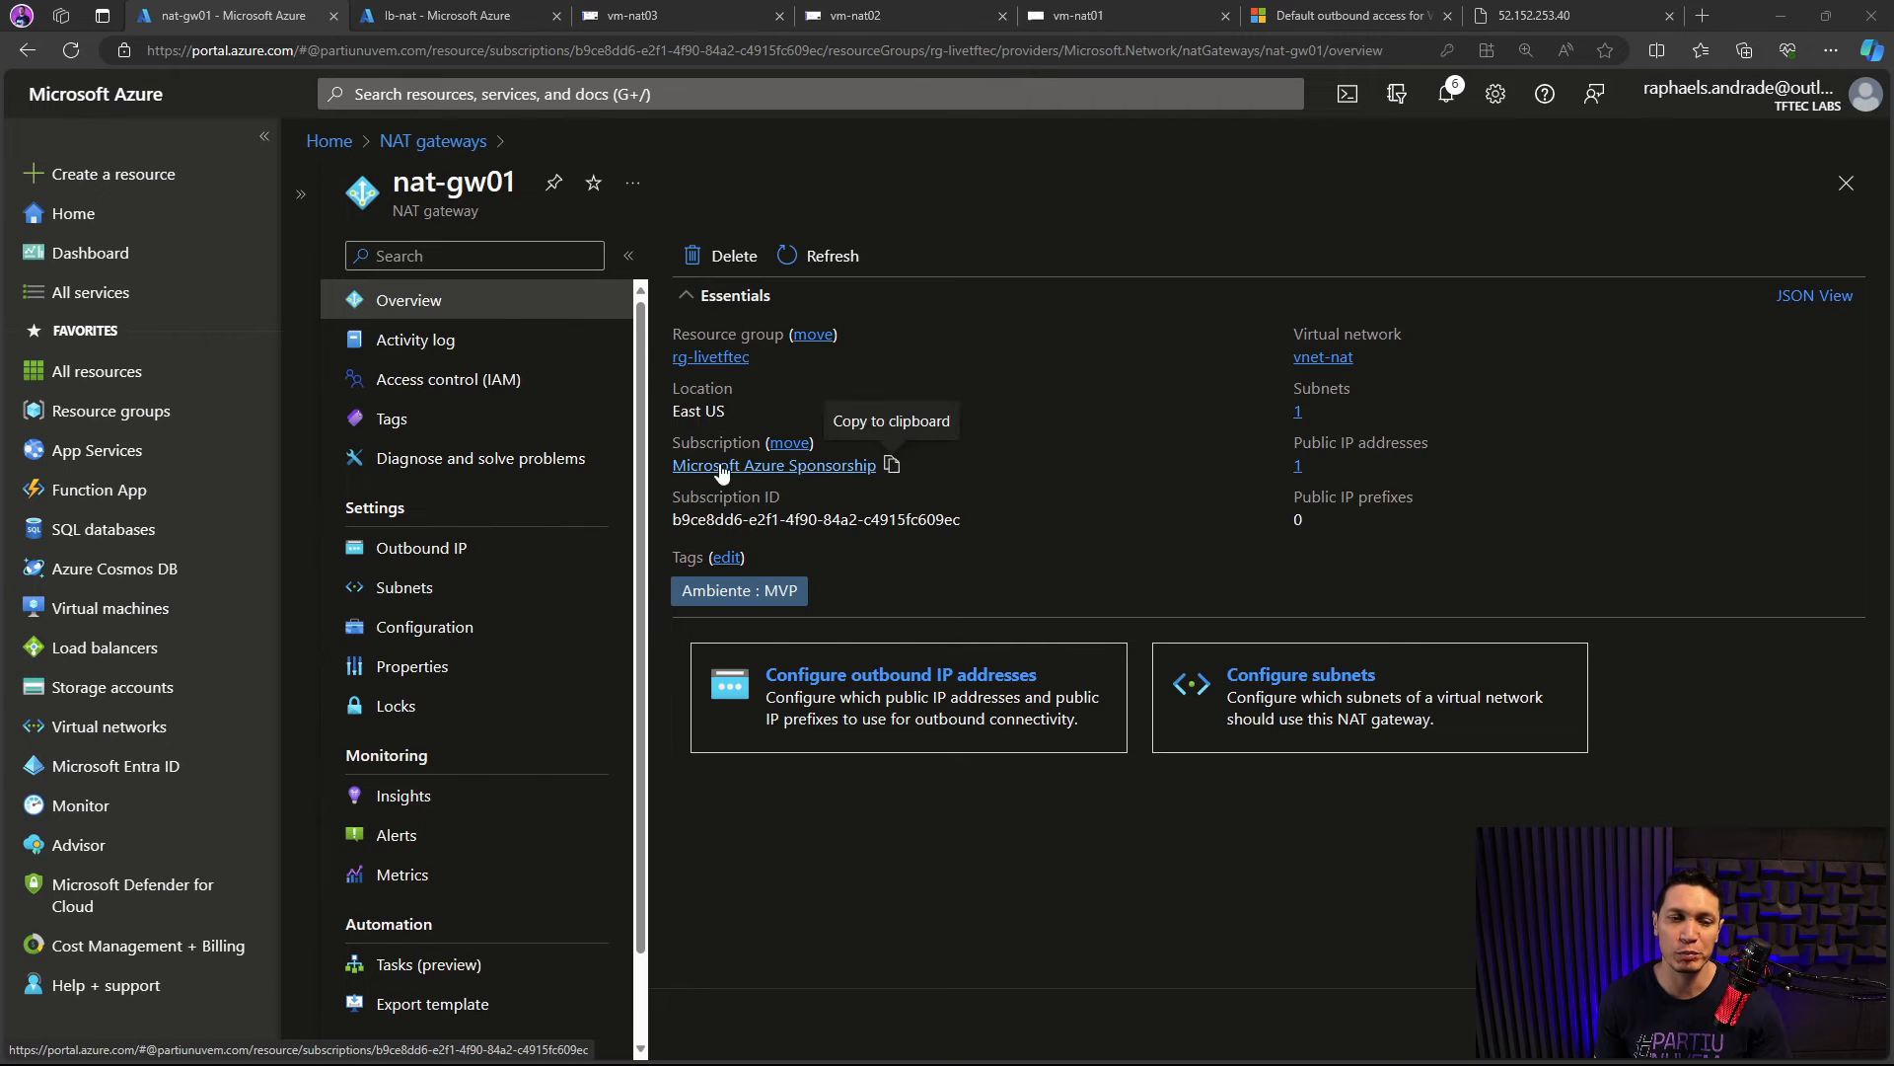
left_click(447, 553)
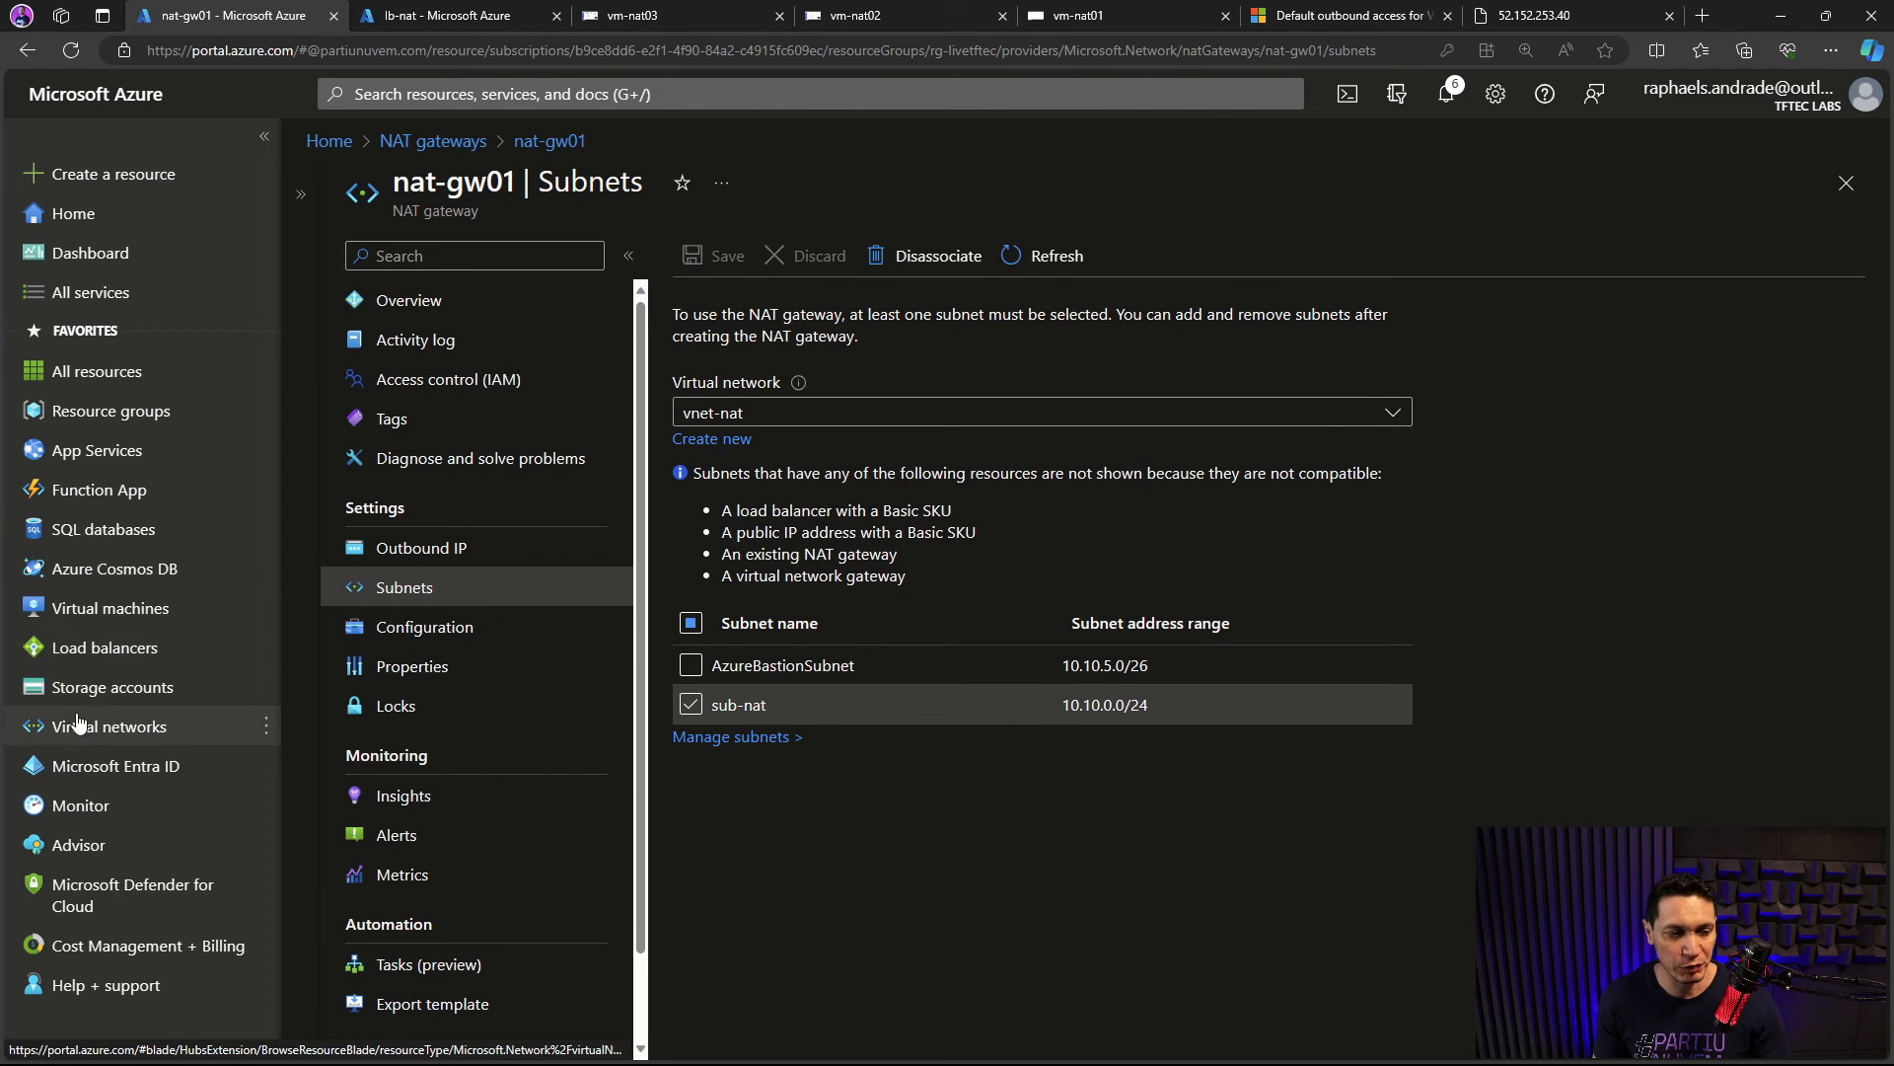
Step: Open the subnets of virtual network vnet-nat and check which NAT gateway is assigned to sub-nat
left_click(44, 726)
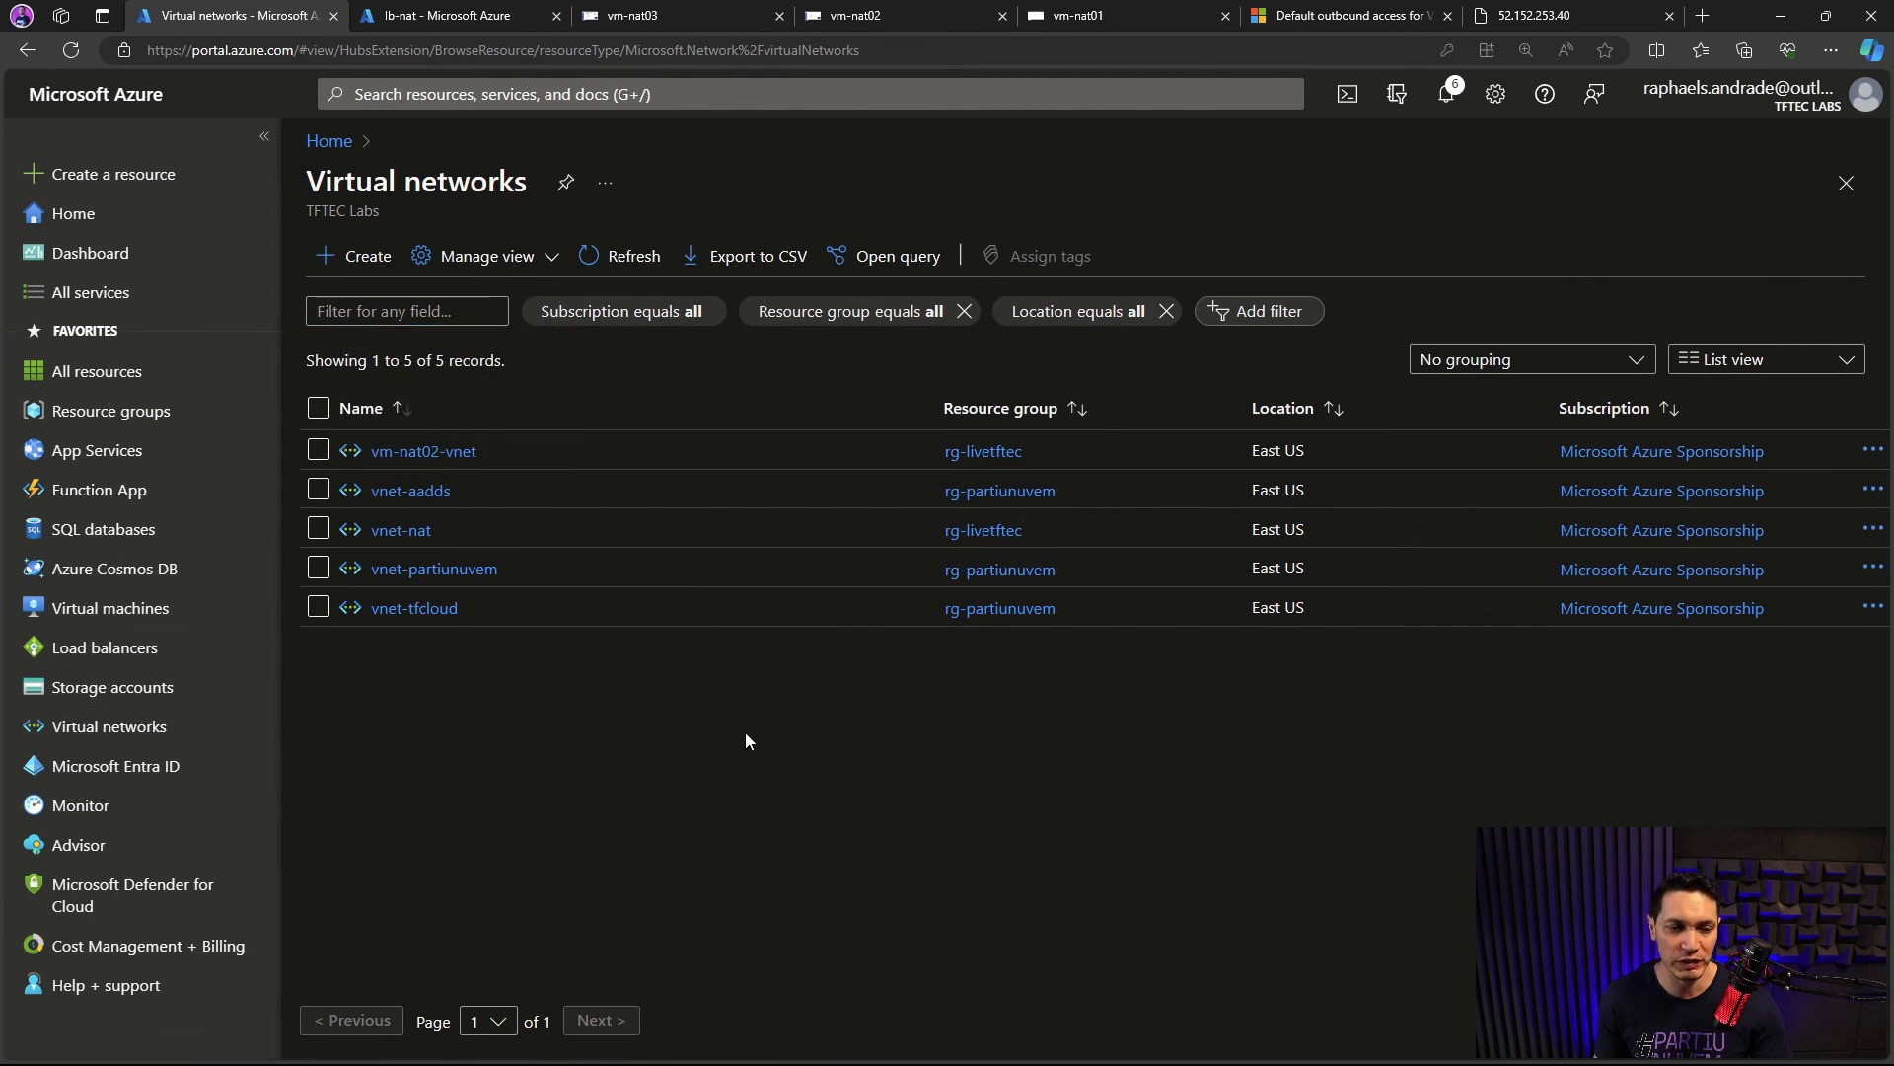
left_click(395, 532)
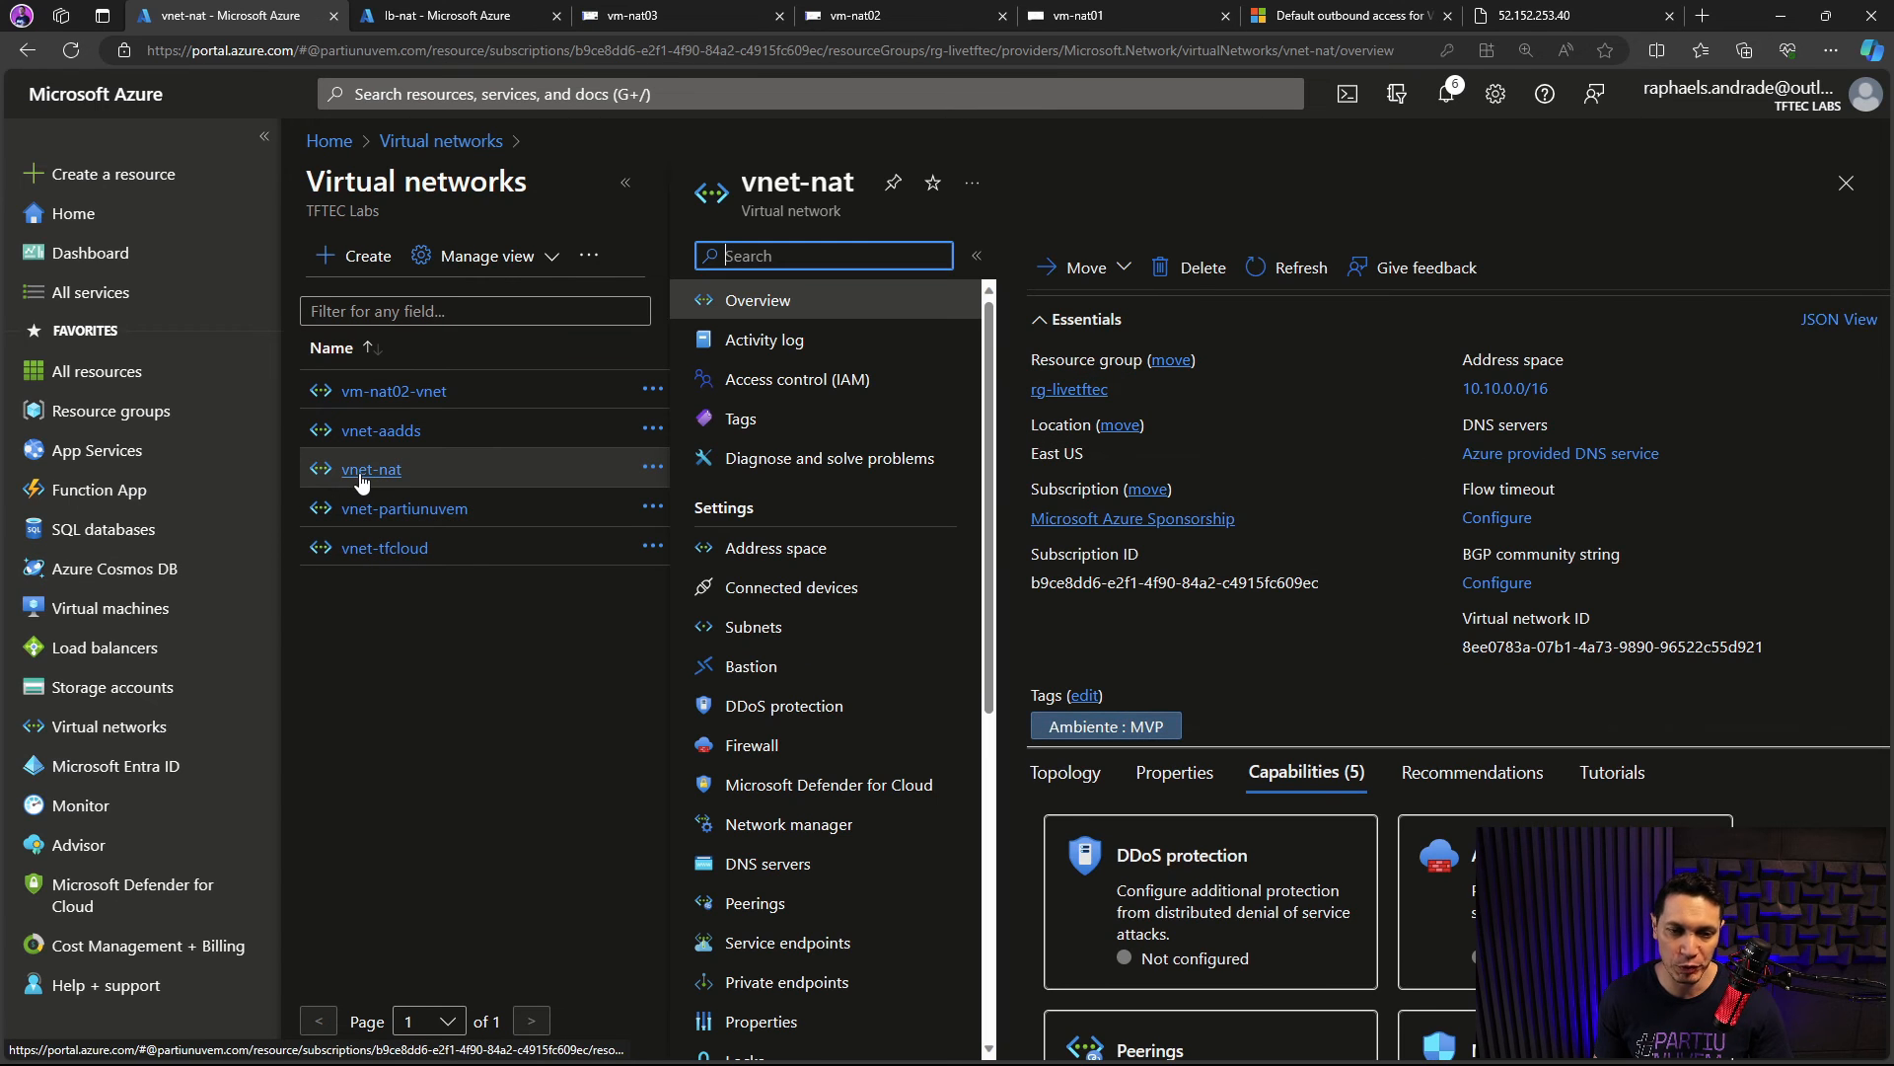
left_click(754, 631)
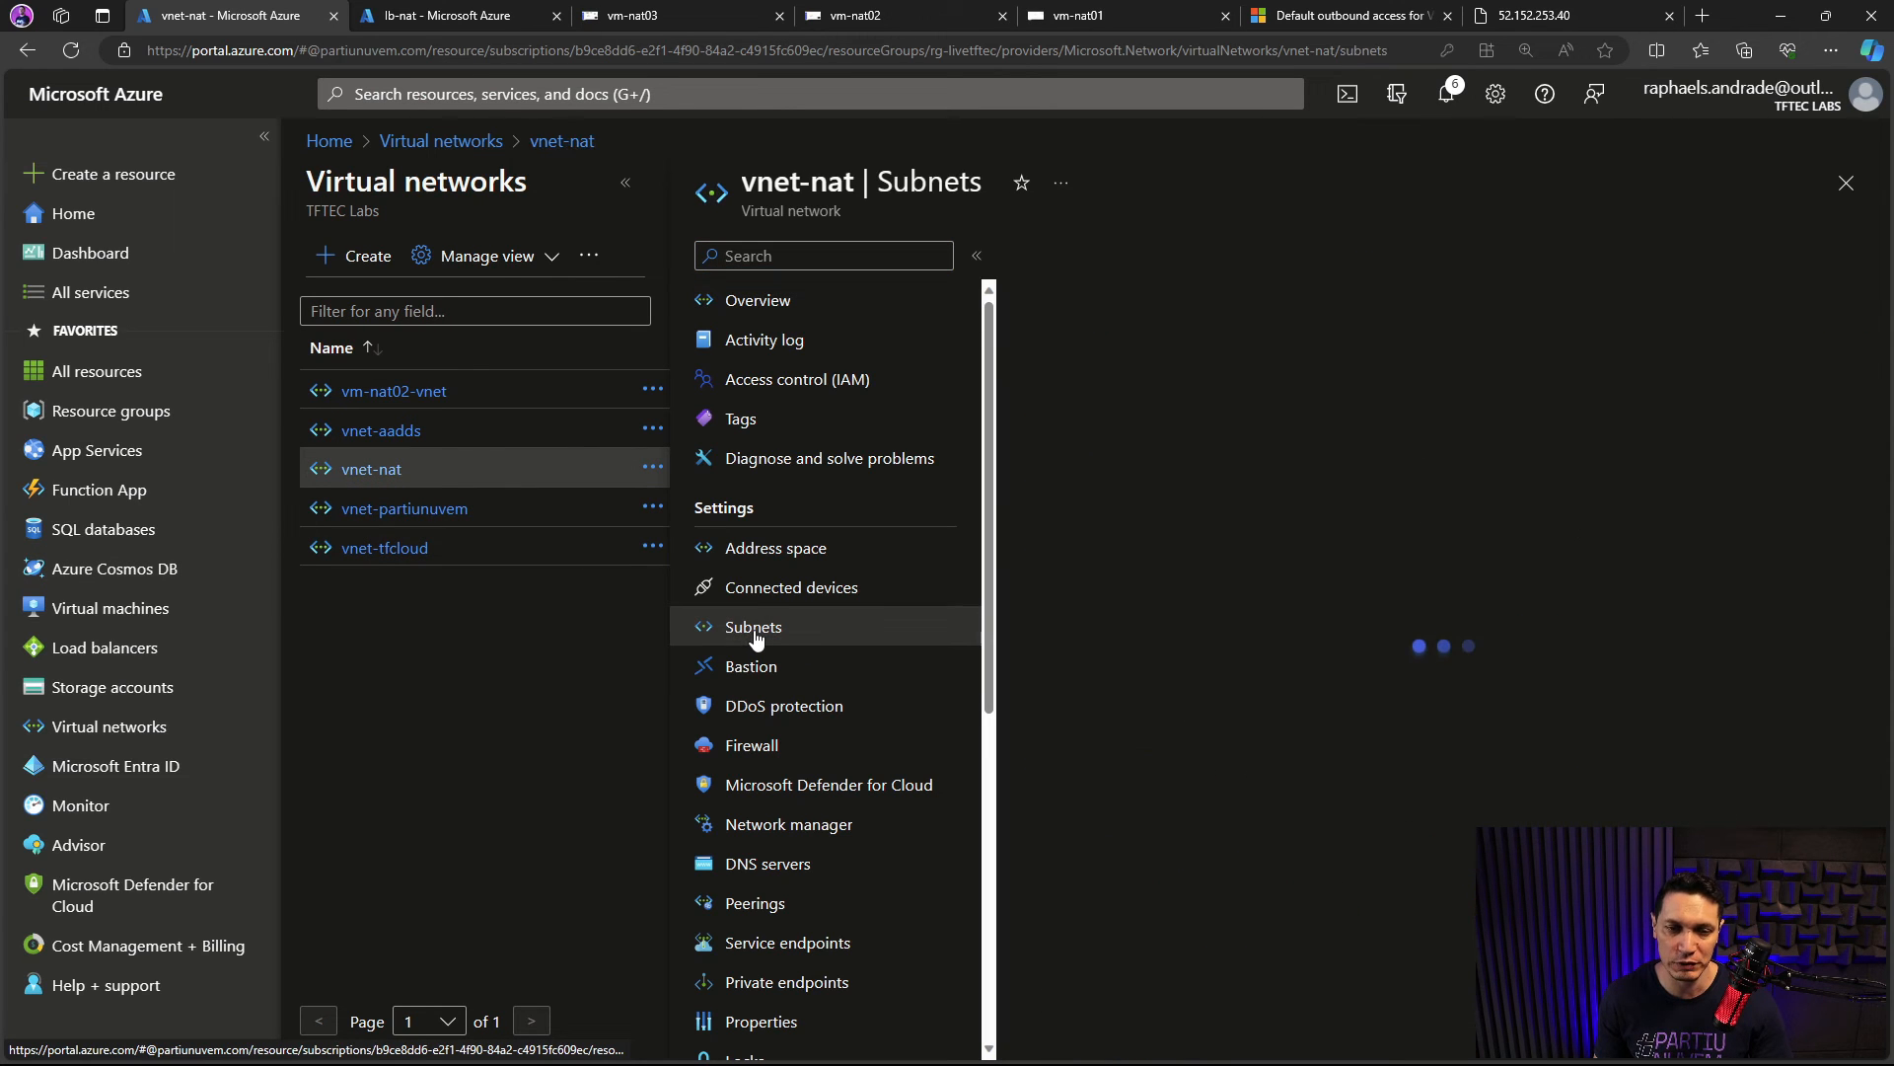
left_click(629, 184)
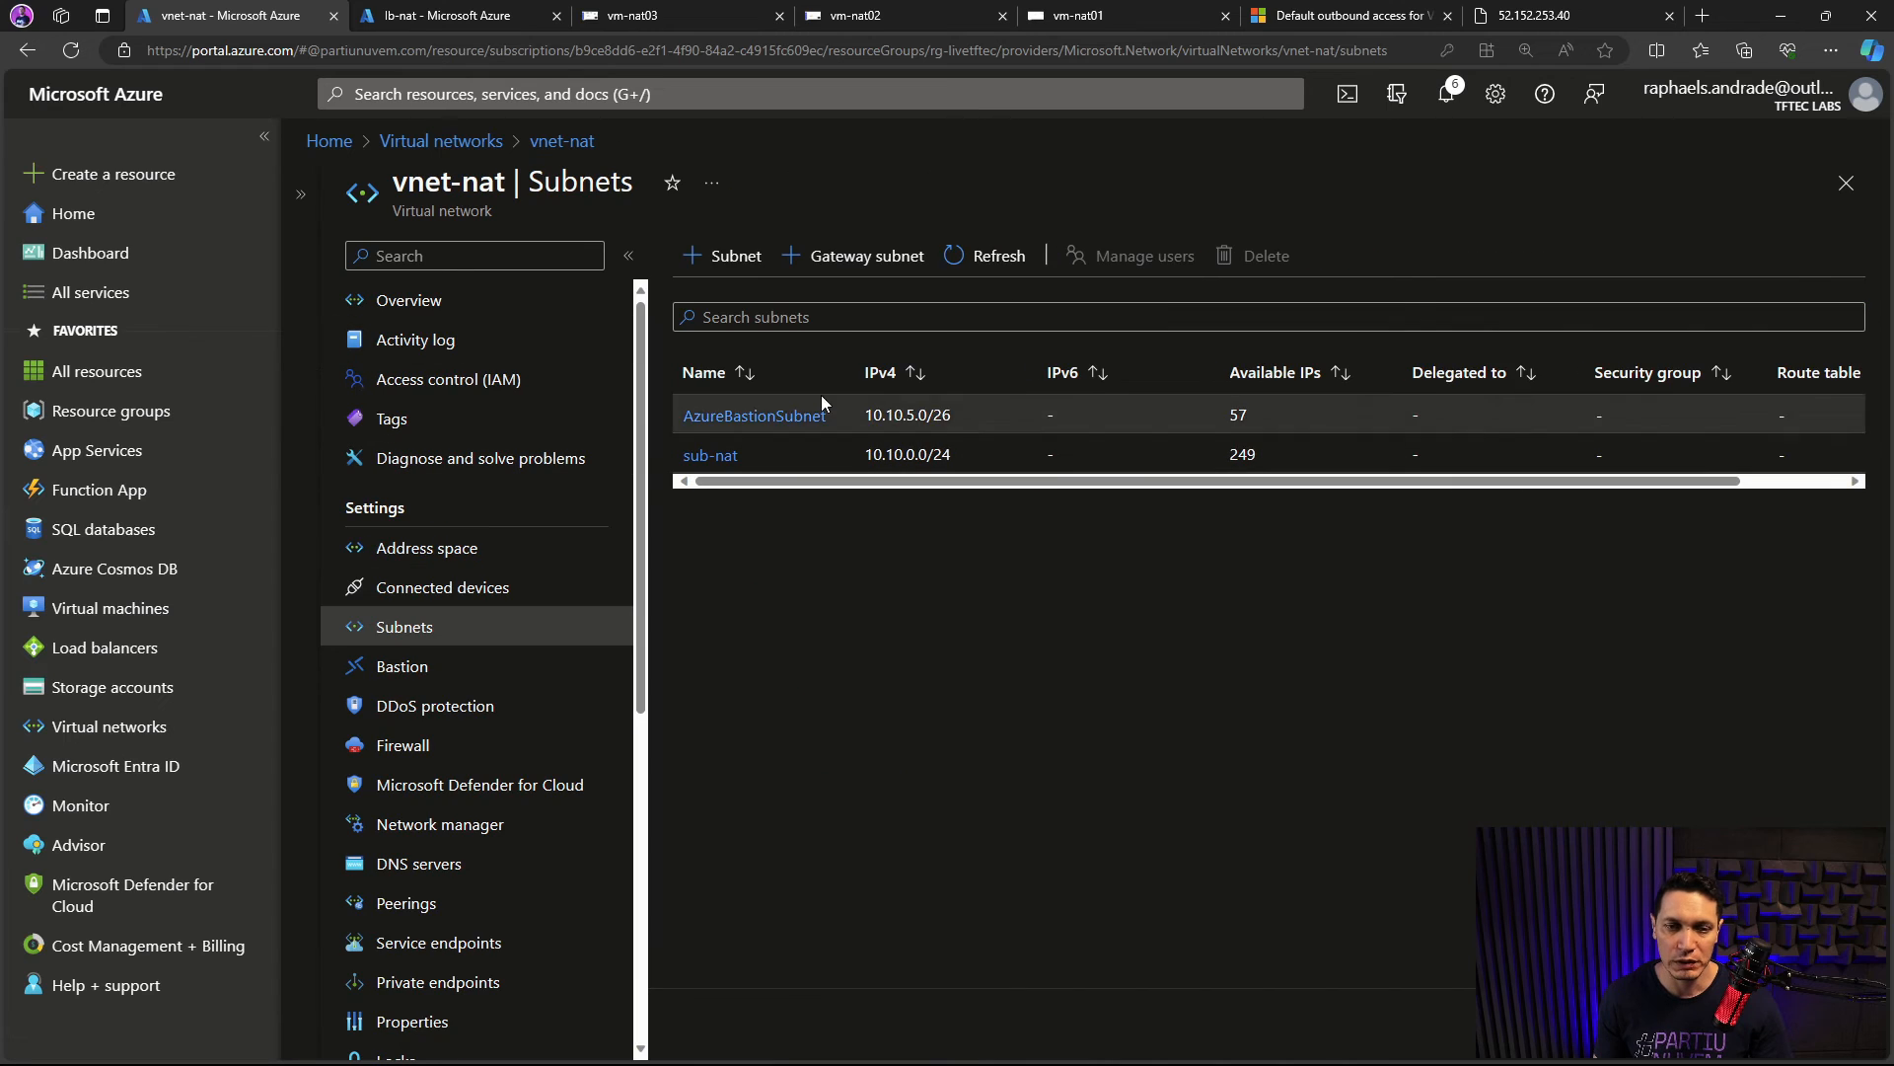
left_click(711, 458)
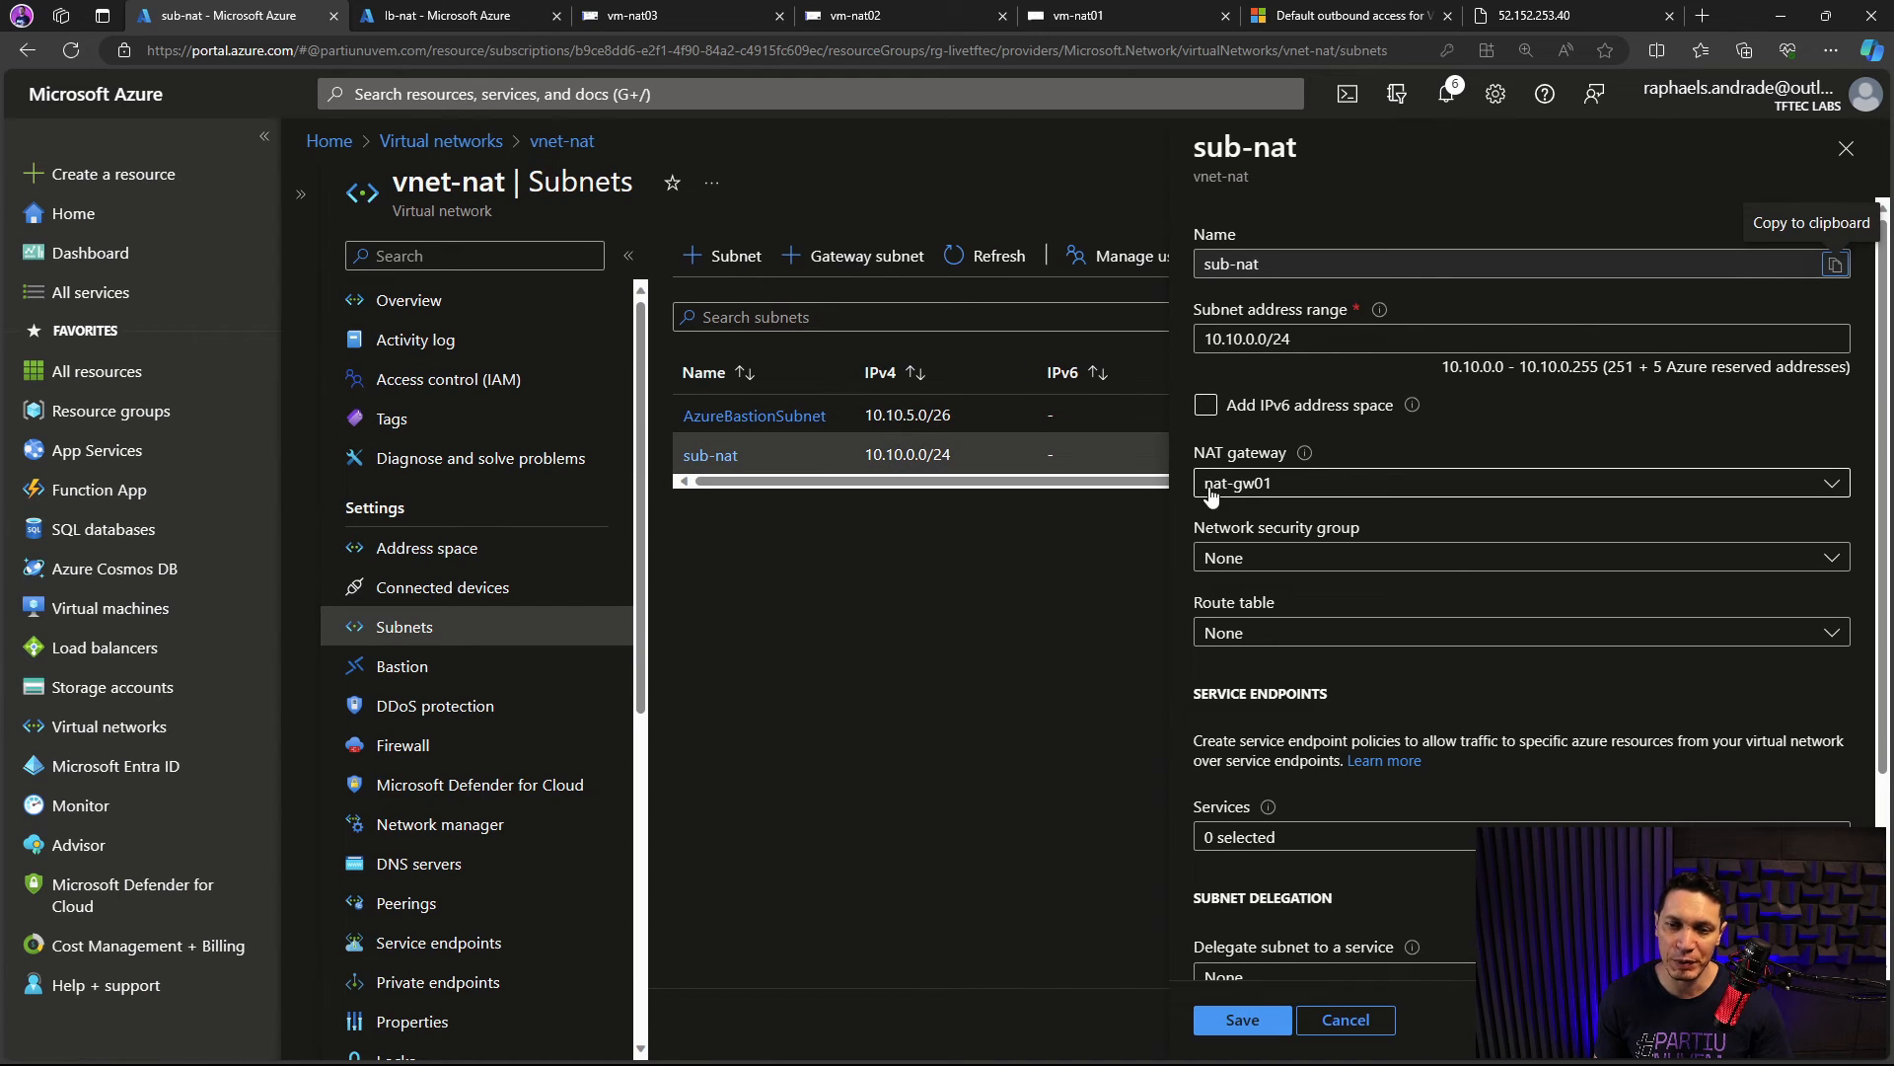
left_click(1846, 148)
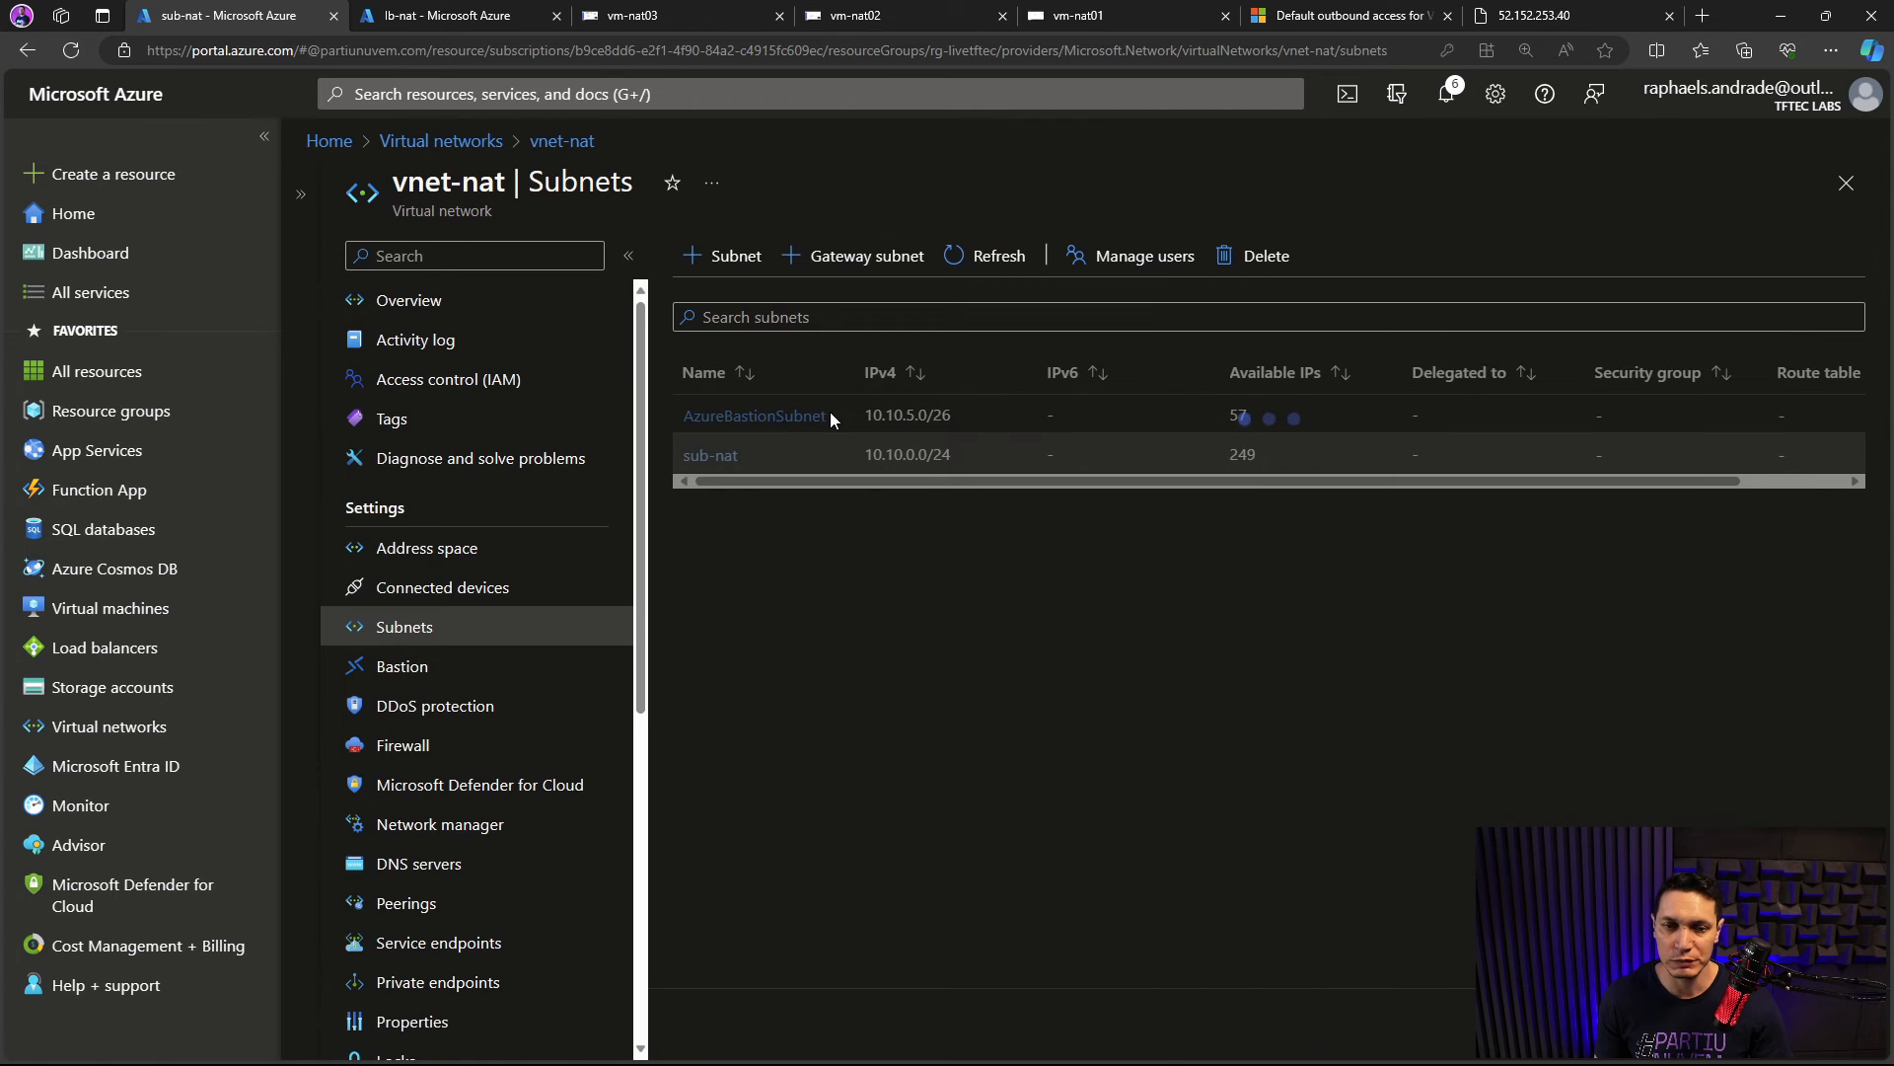
Step: Try selecting nat-gw01 as the NAT gateway of AzureBastionSubnet, discard the edit and return to the virtual networks list
left_click(736, 419)
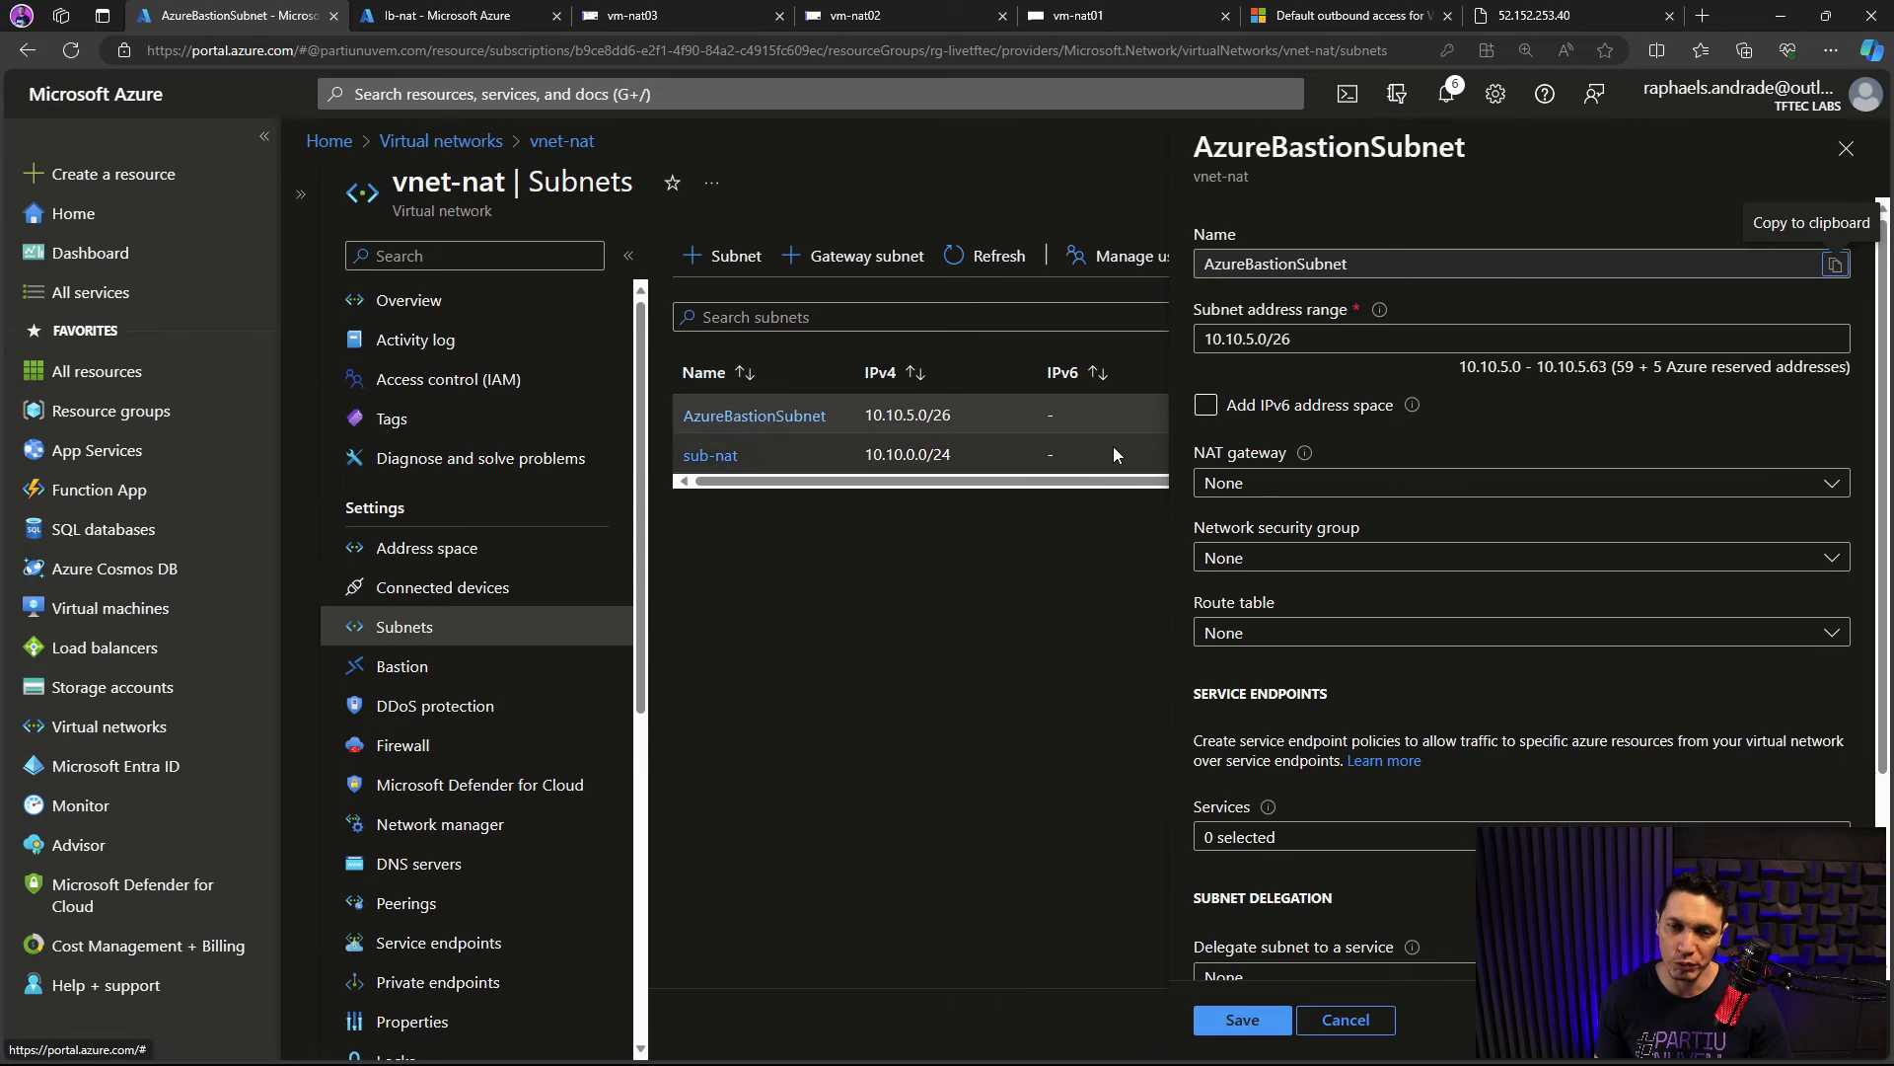
left_click(1255, 485)
left_click(1236, 613)
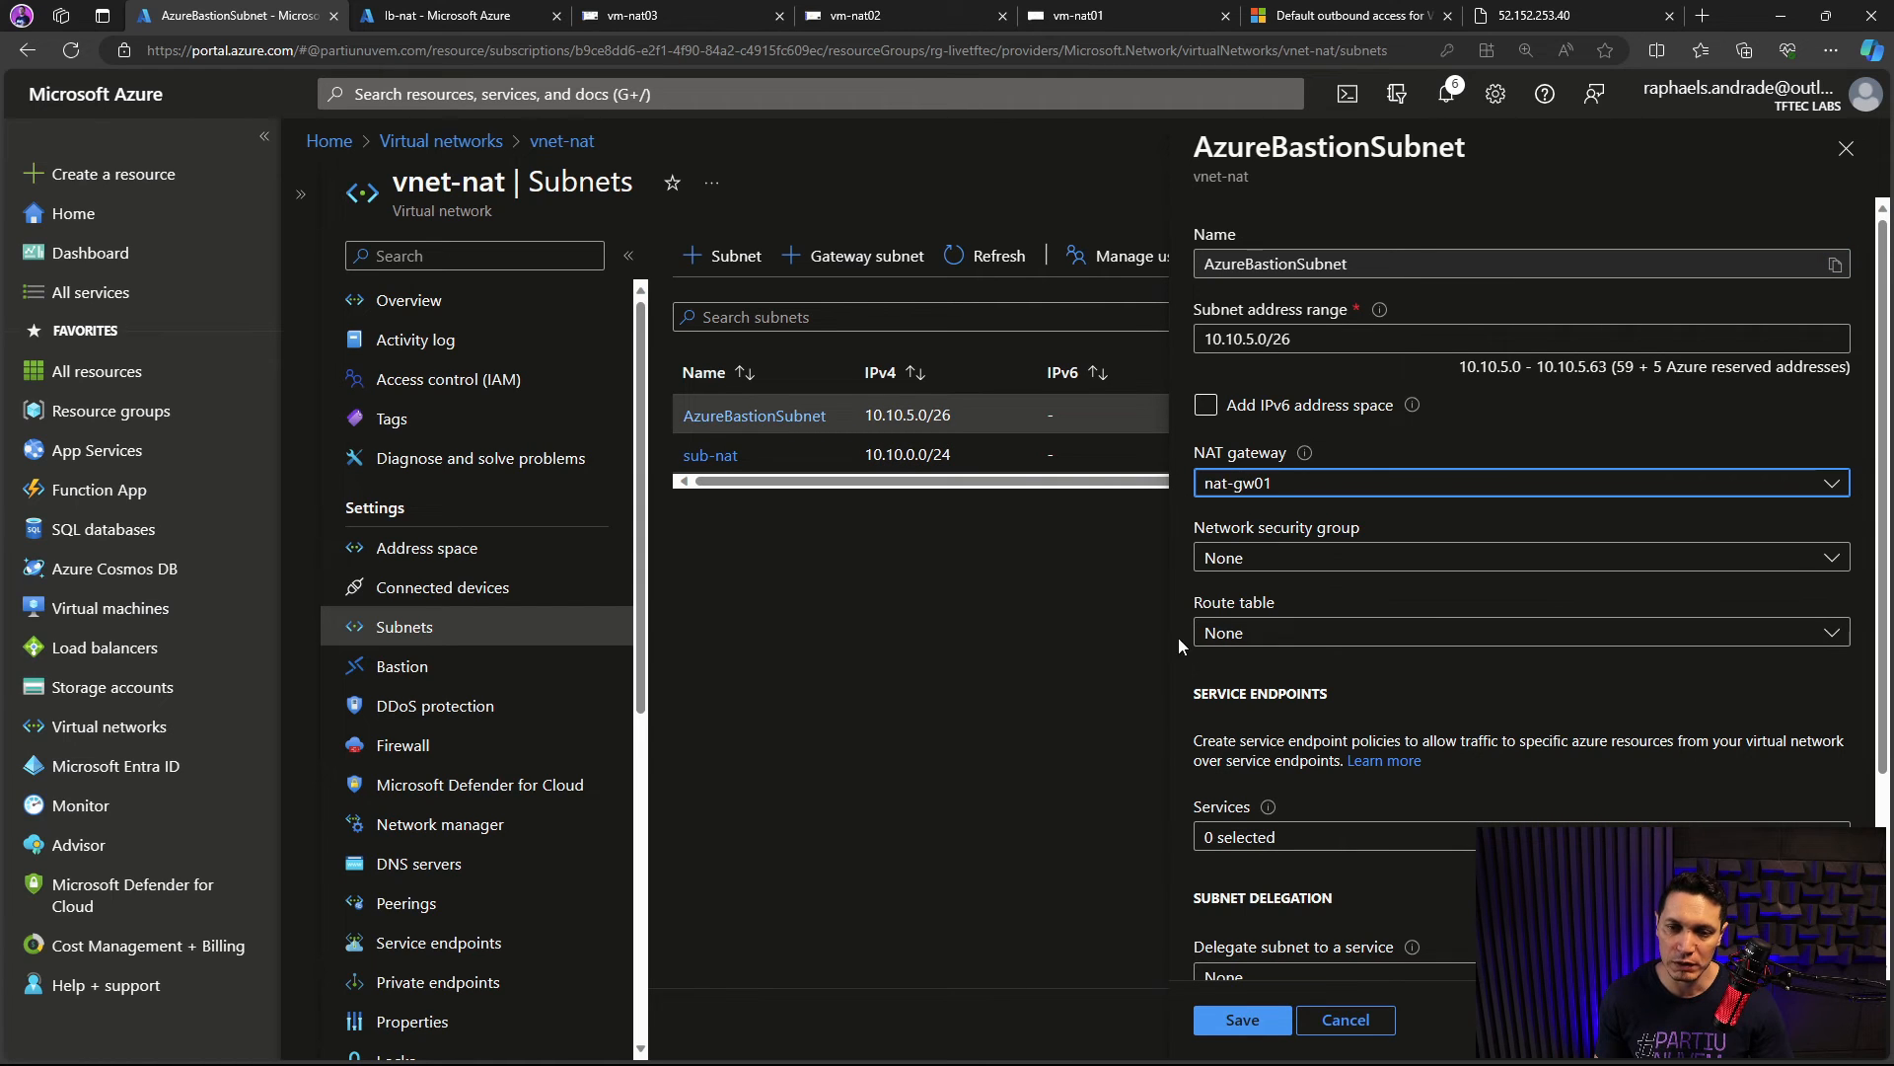
left_click(1345, 1019)
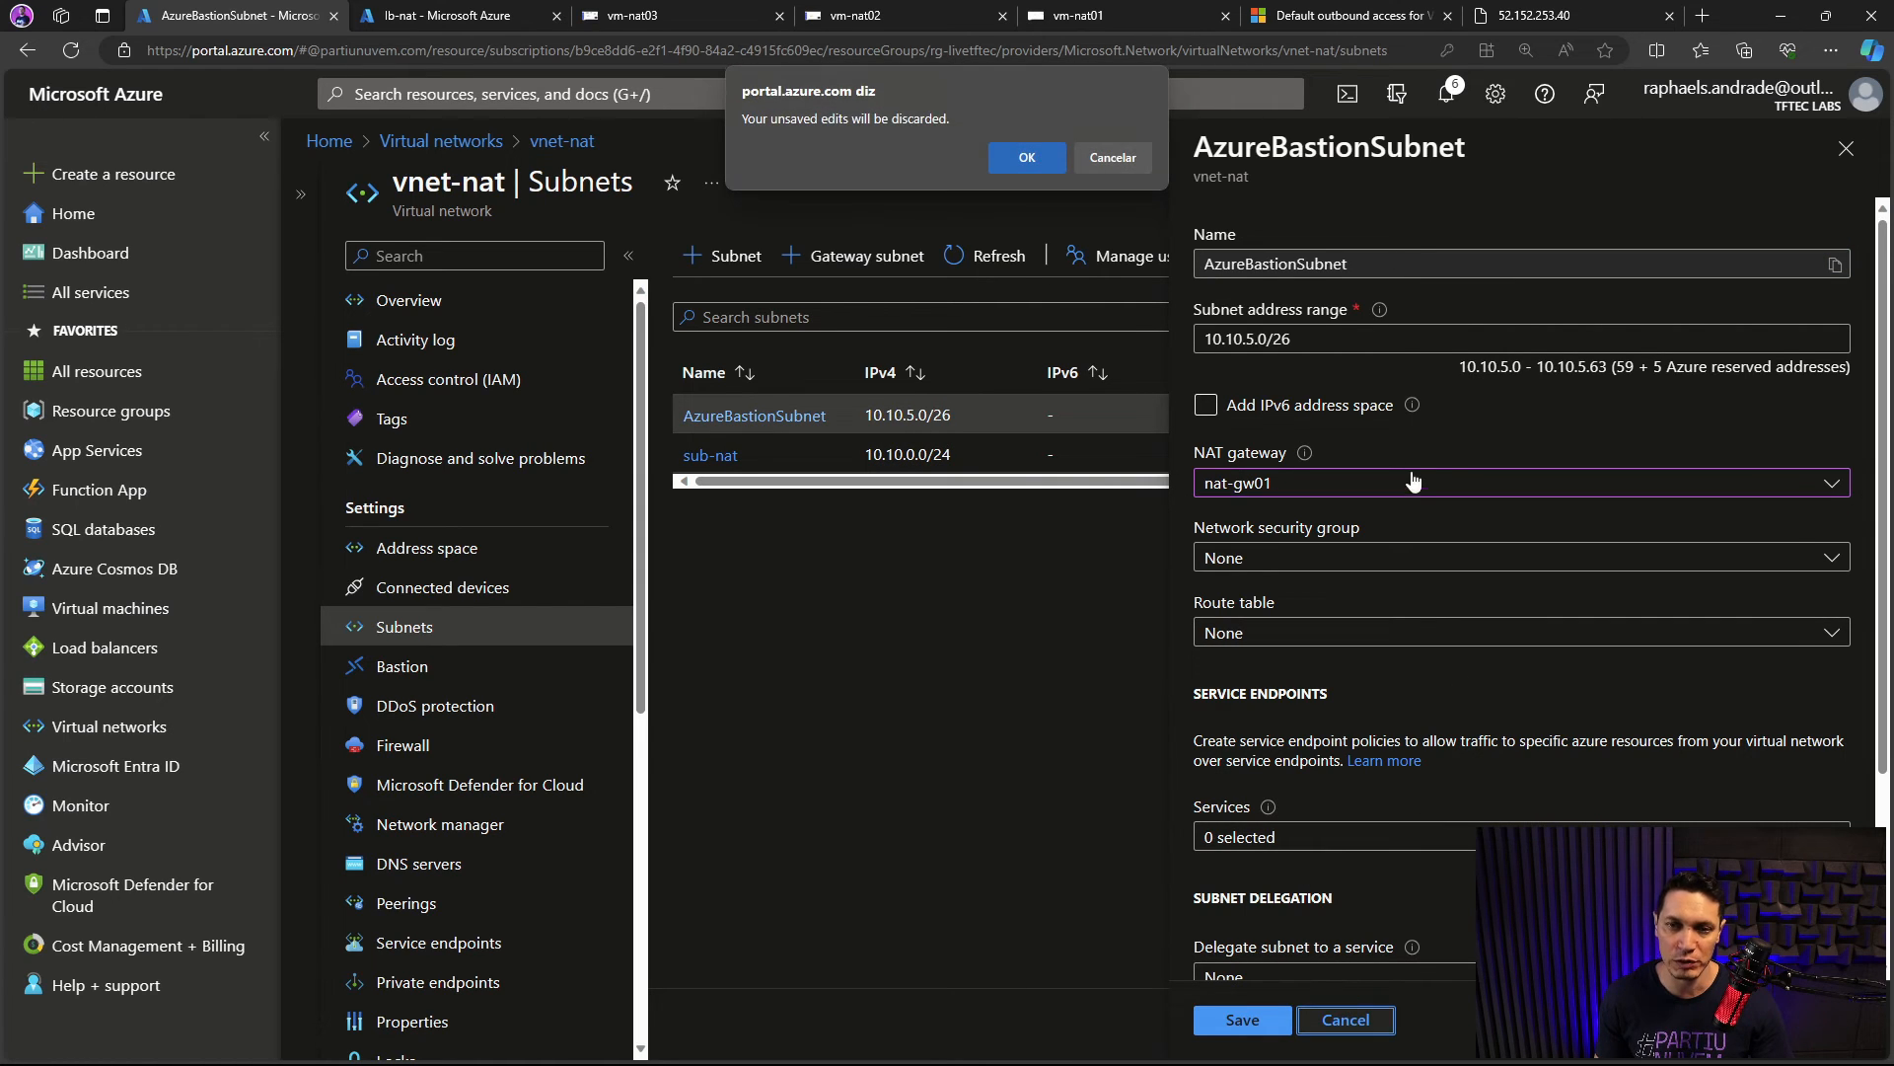
left_click(1030, 157)
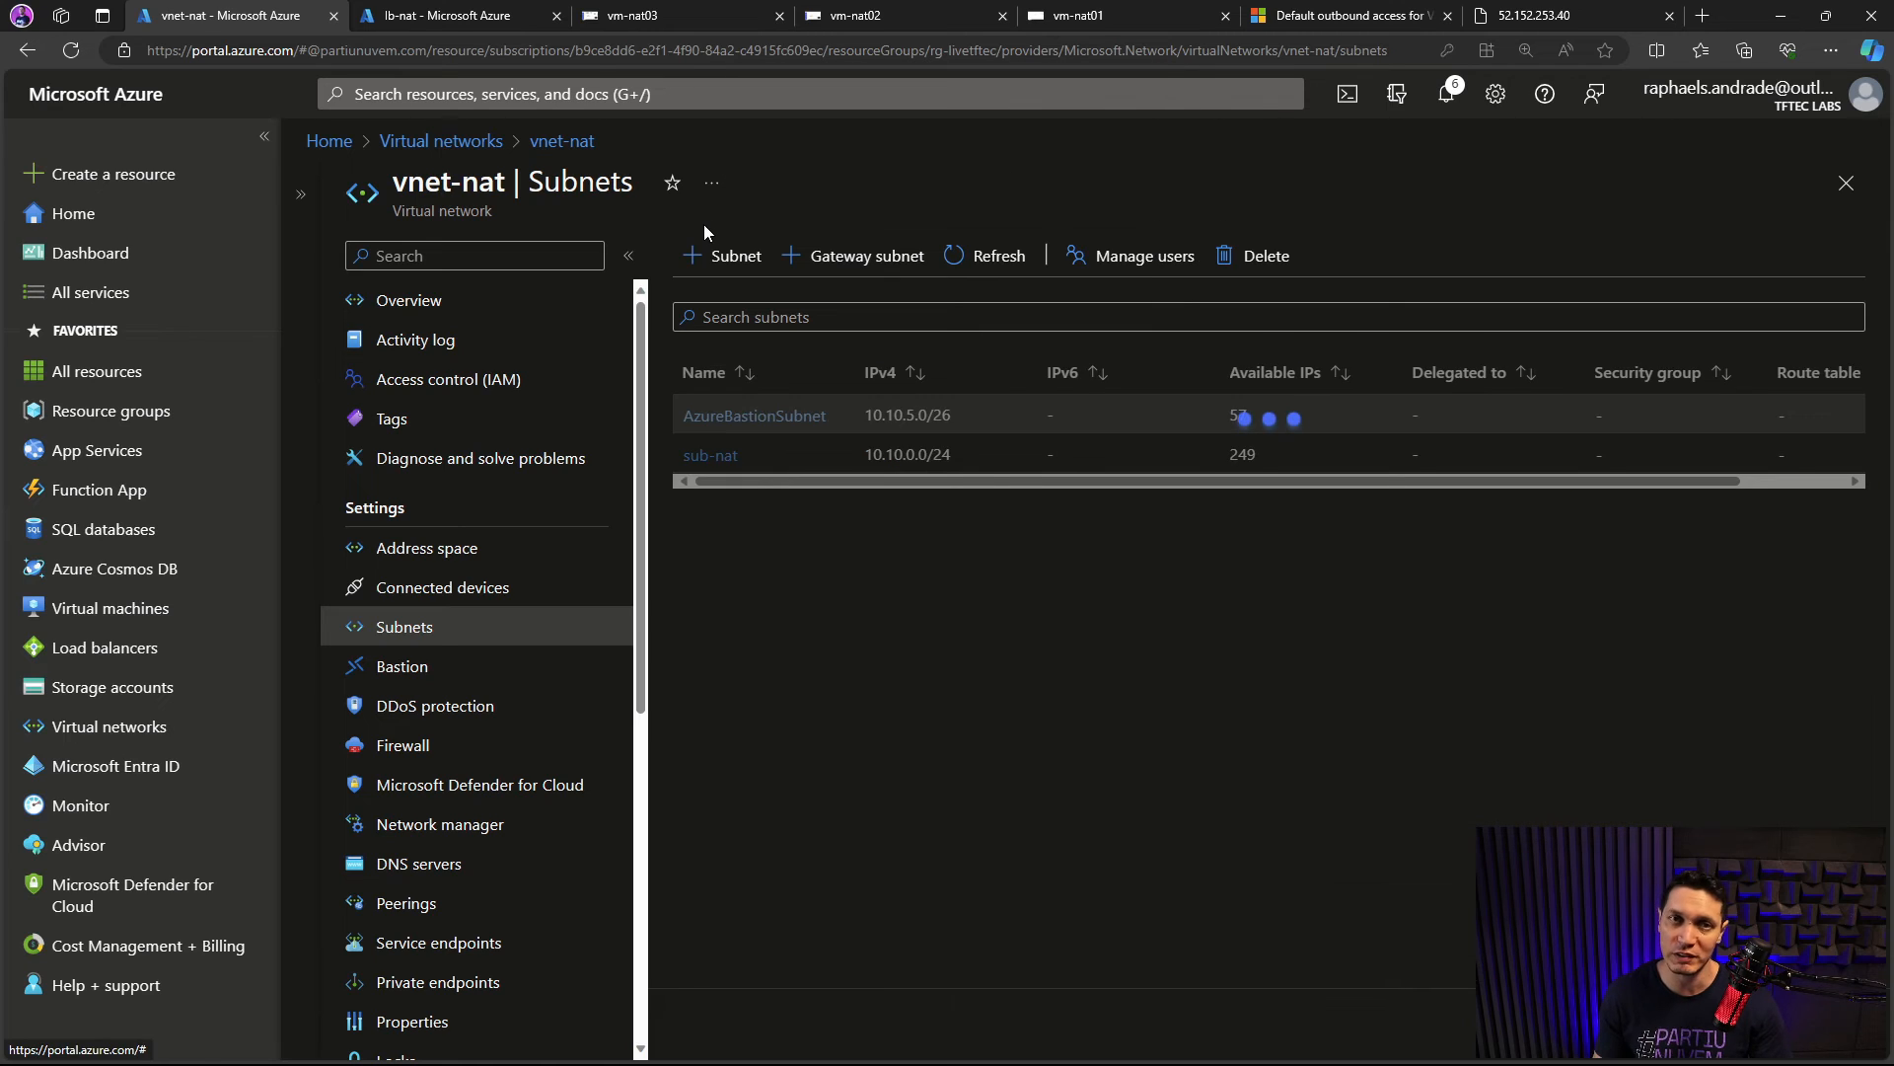
left_click(466, 144)
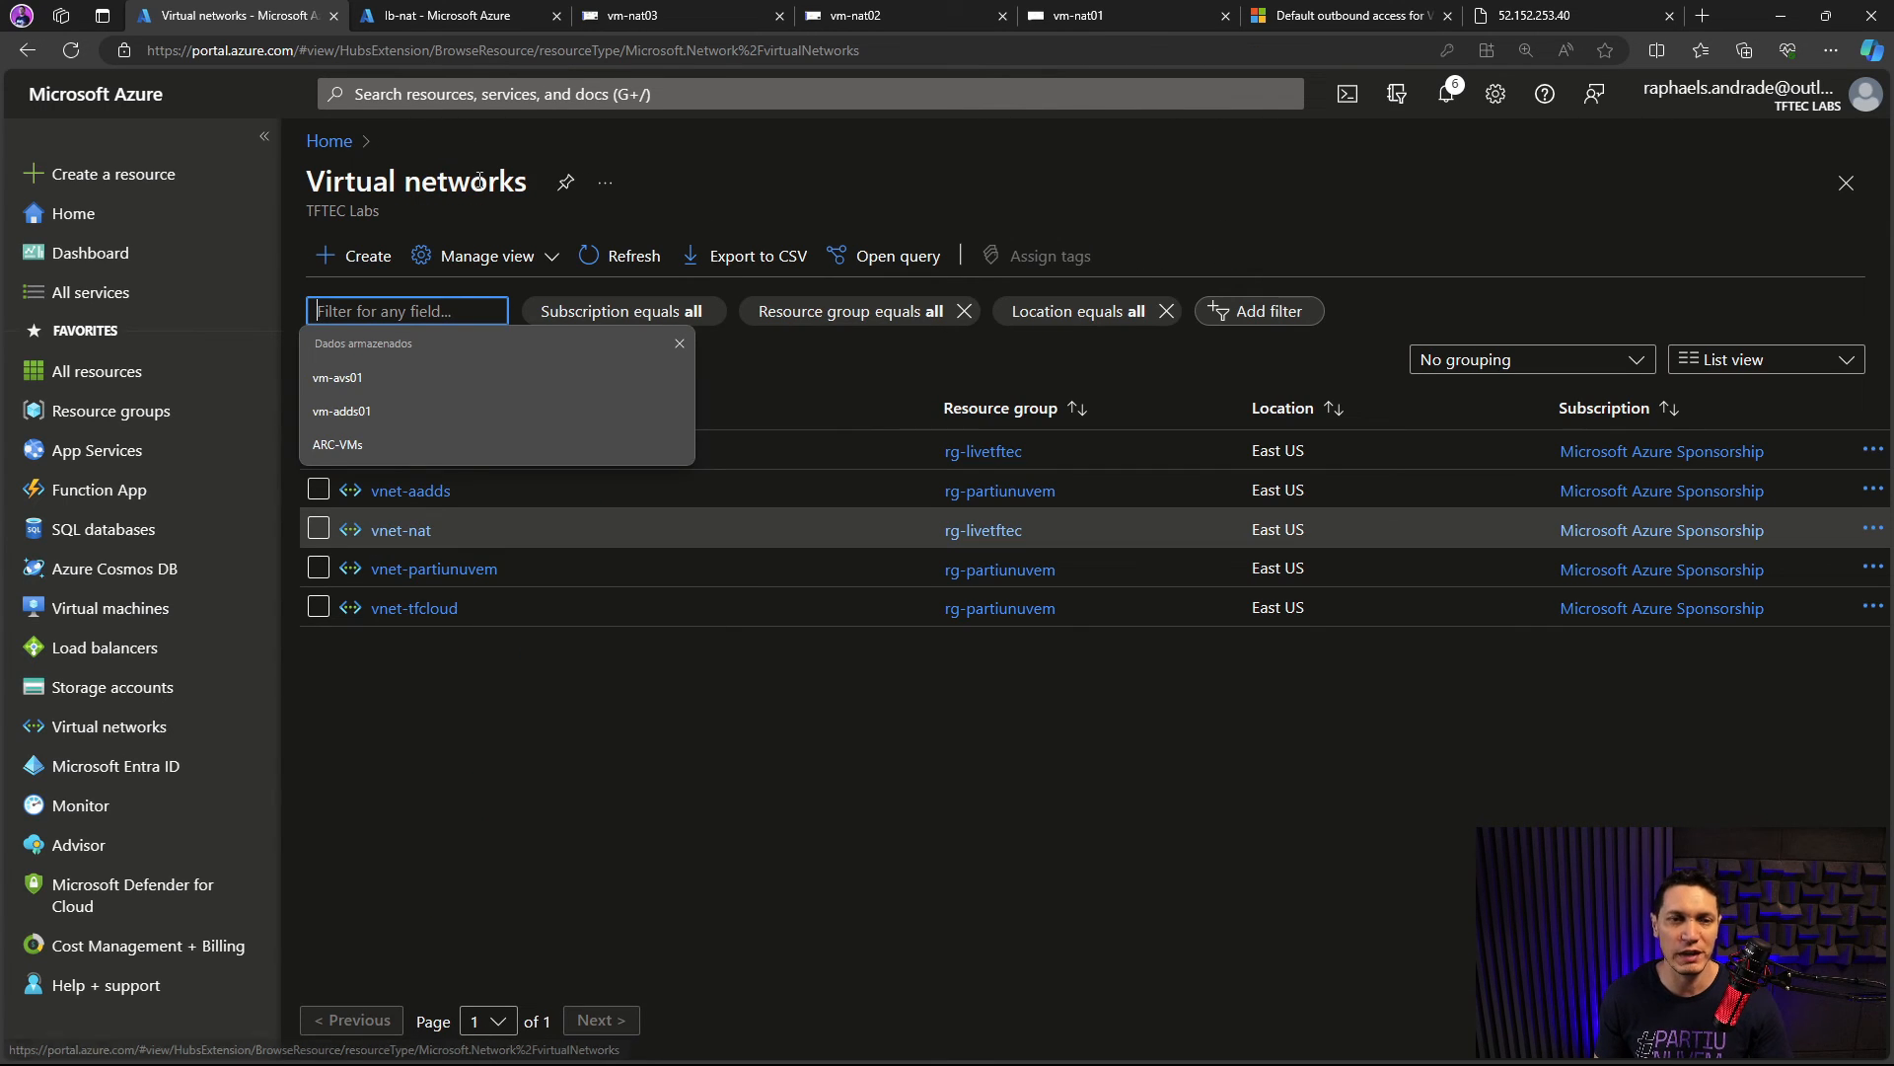
left_click(722, 146)
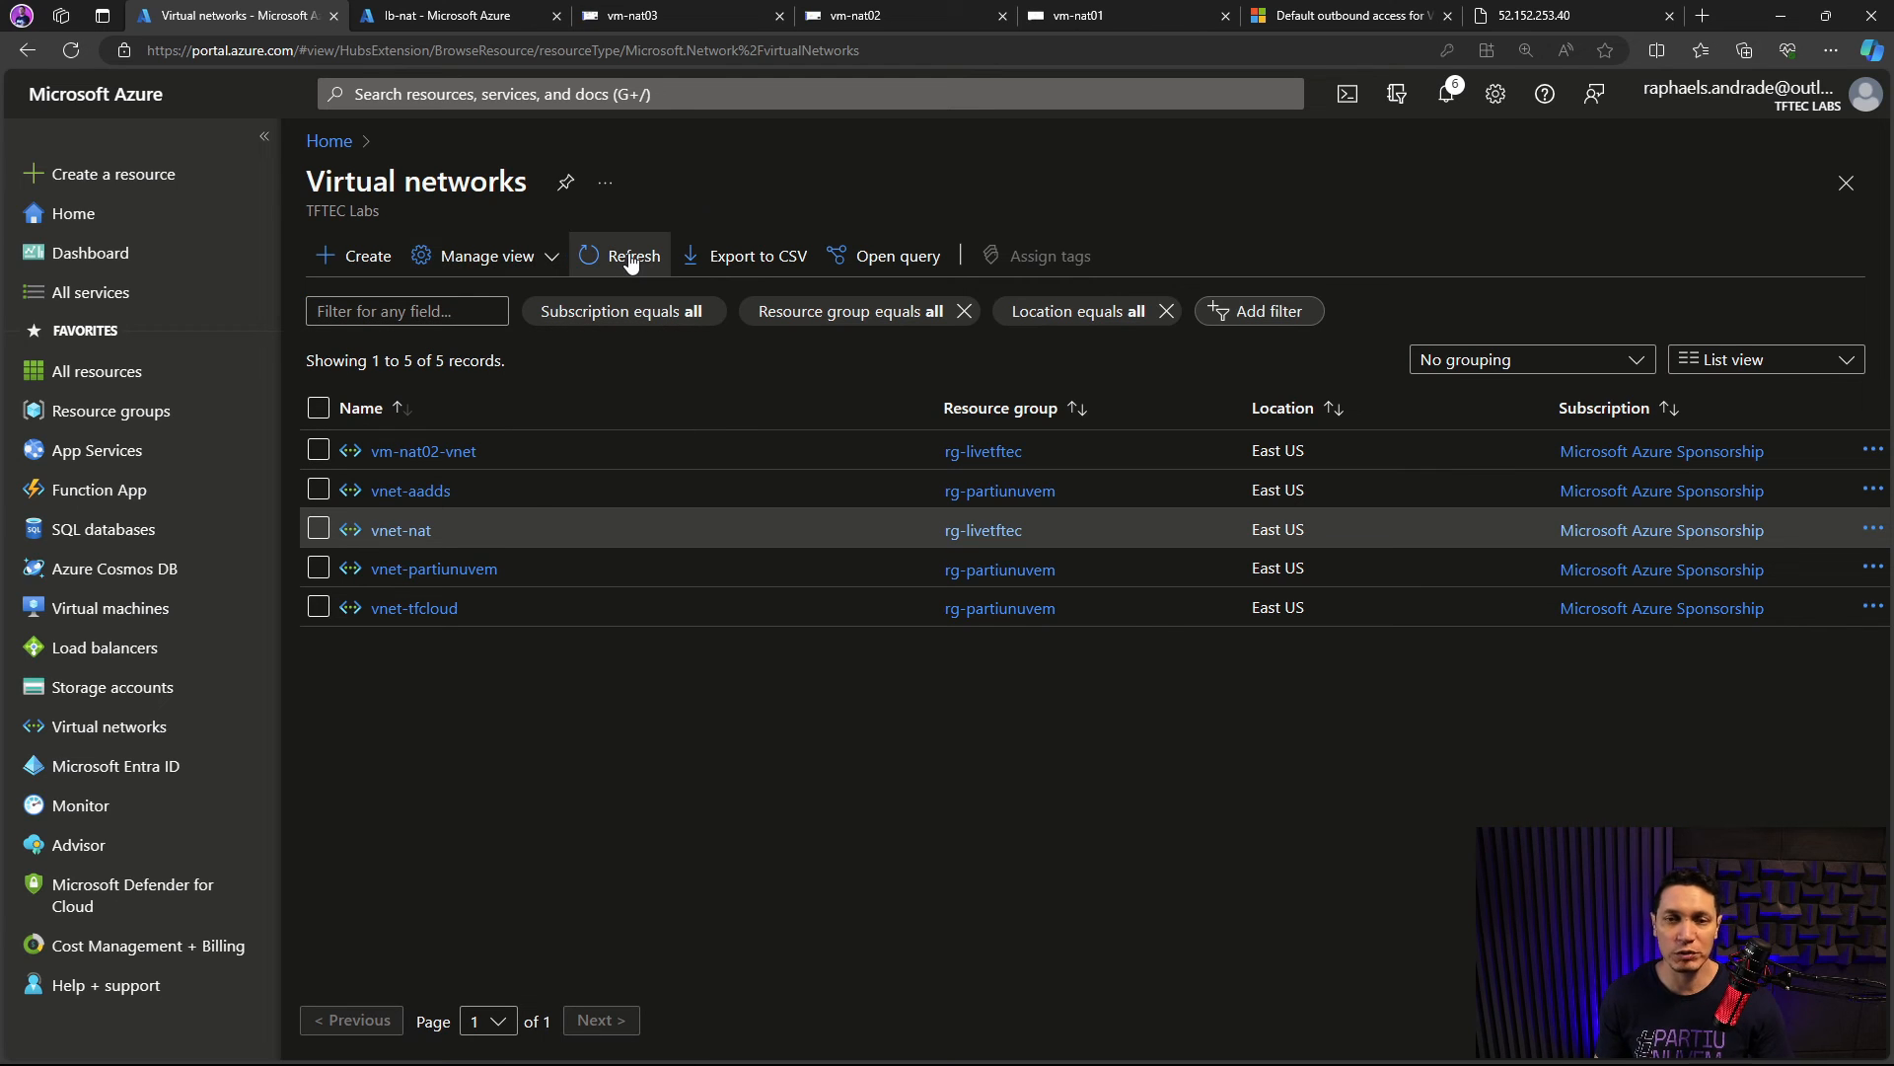
Step: Switch to the vm-nat01 session and search for meuip to check the machine's outbound public IP address
left_click(1083, 14)
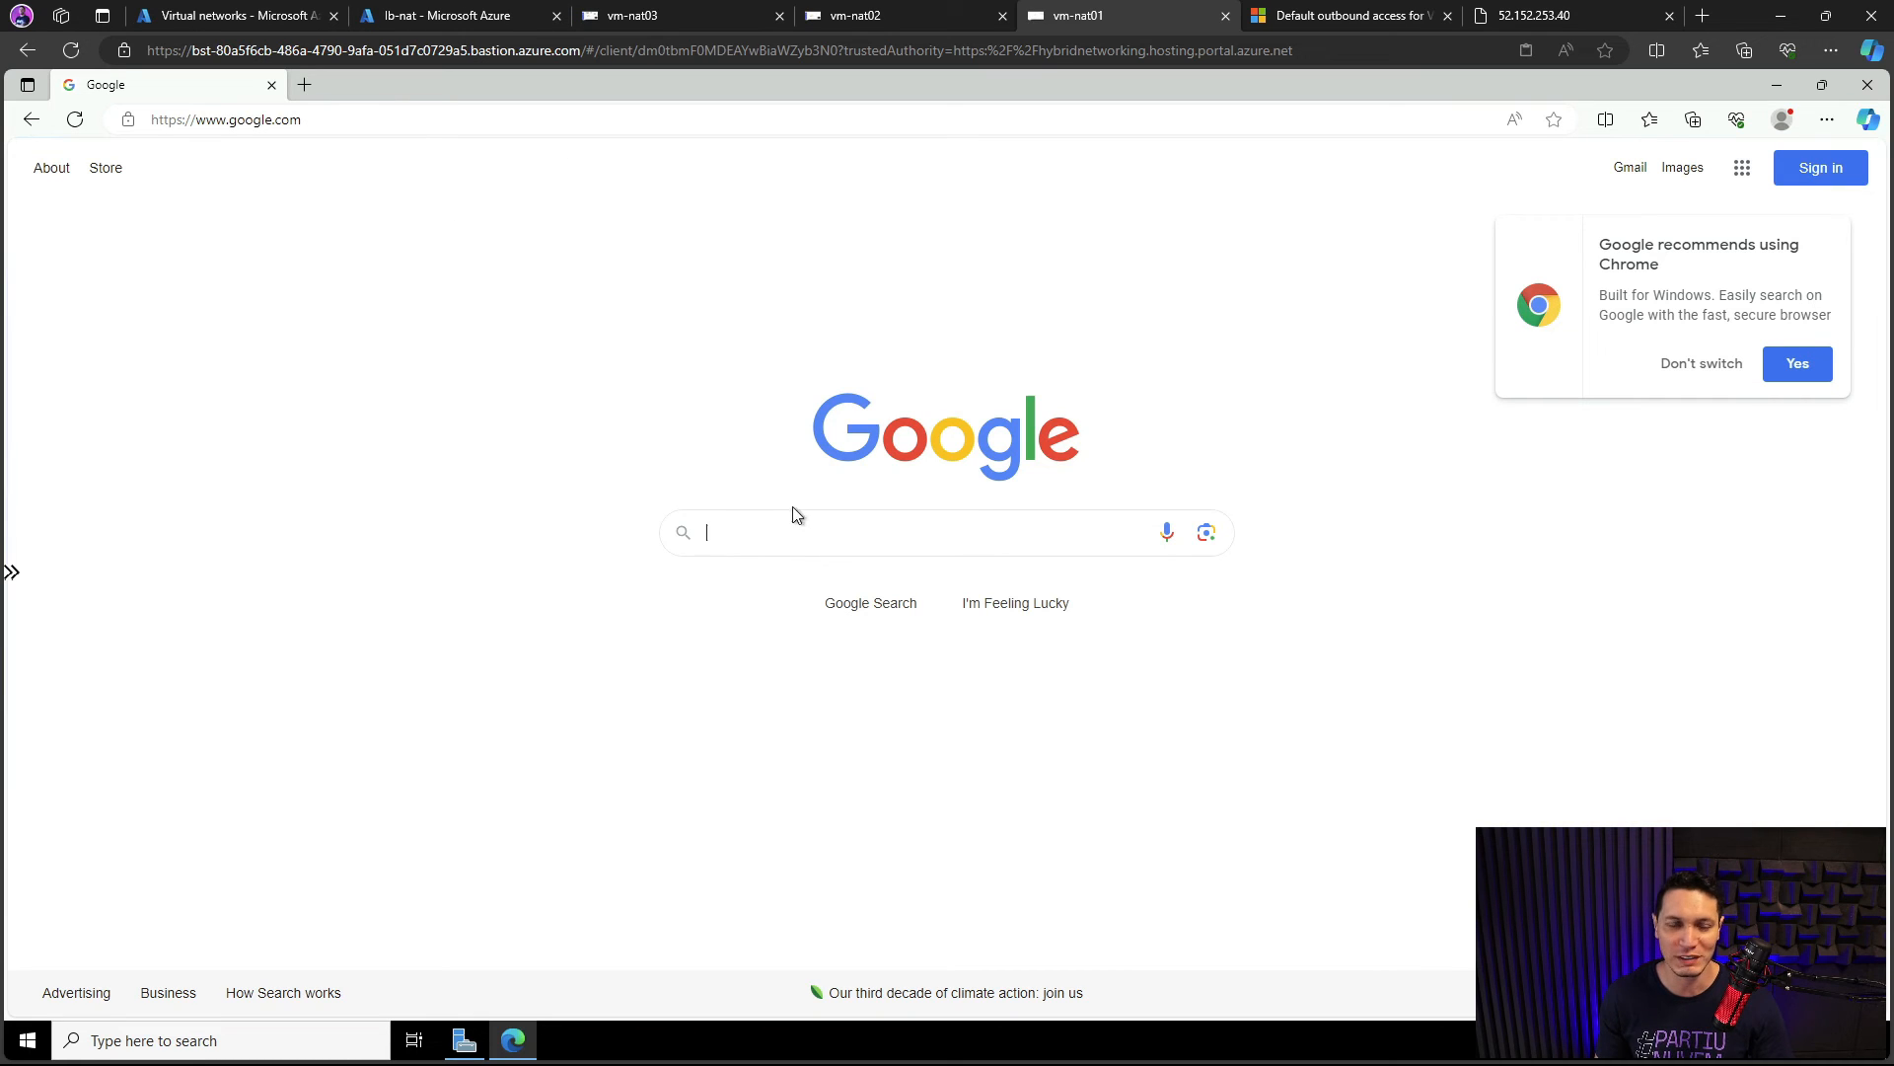
left_click(778, 528)
type("meuip")
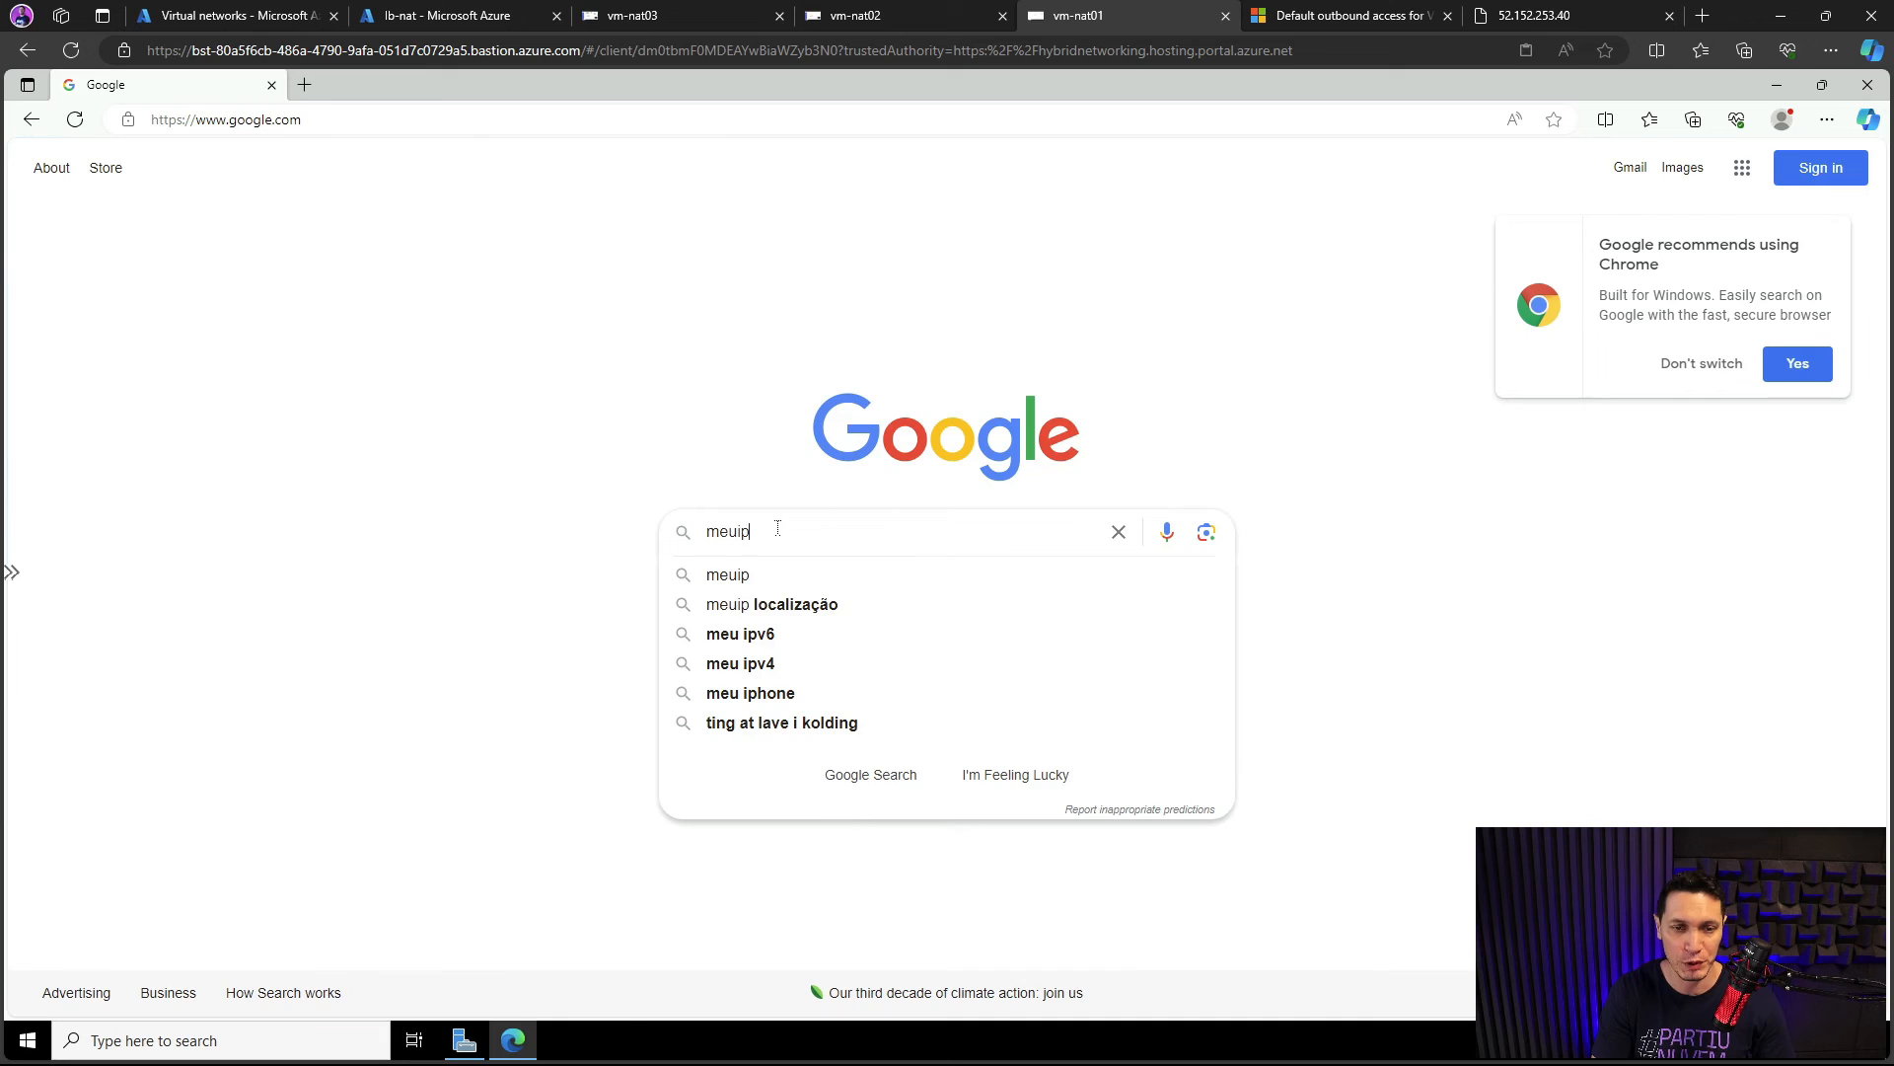
key("Return")
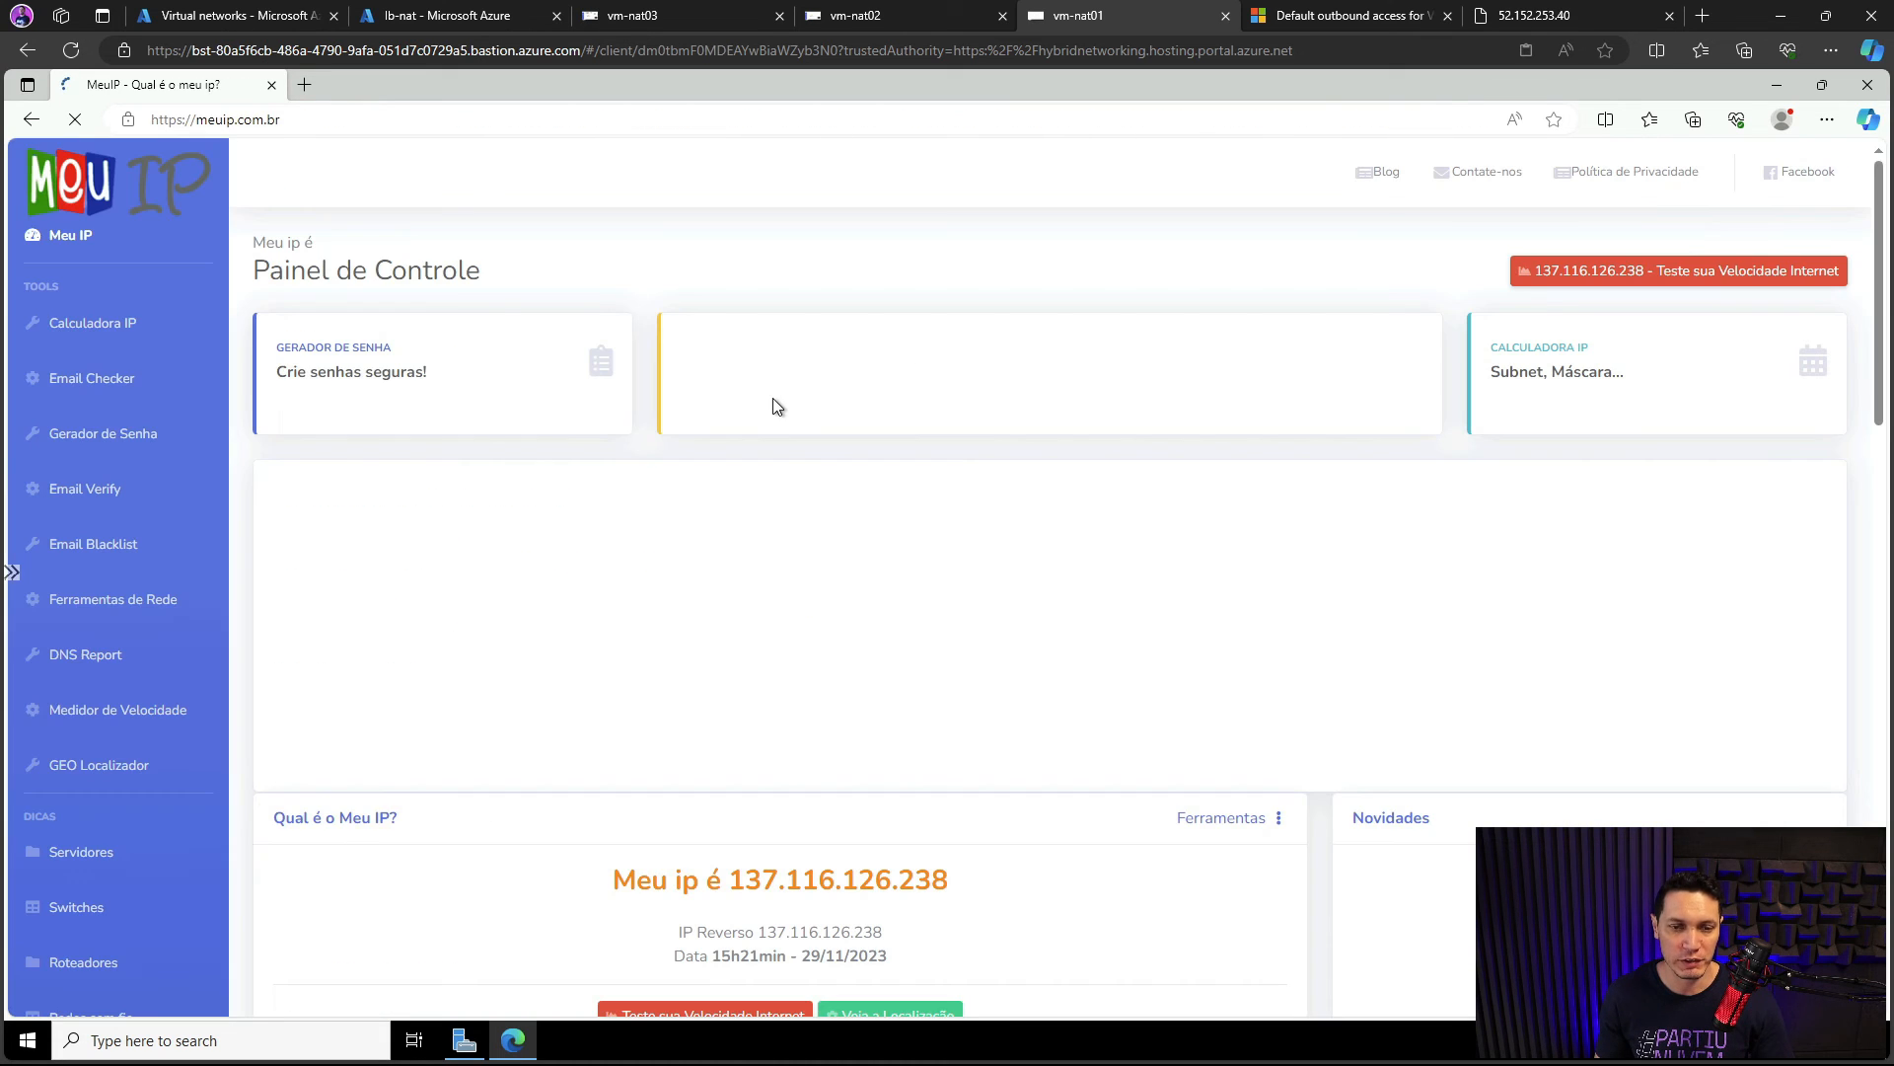
scroll(744, 744, "down", 3)
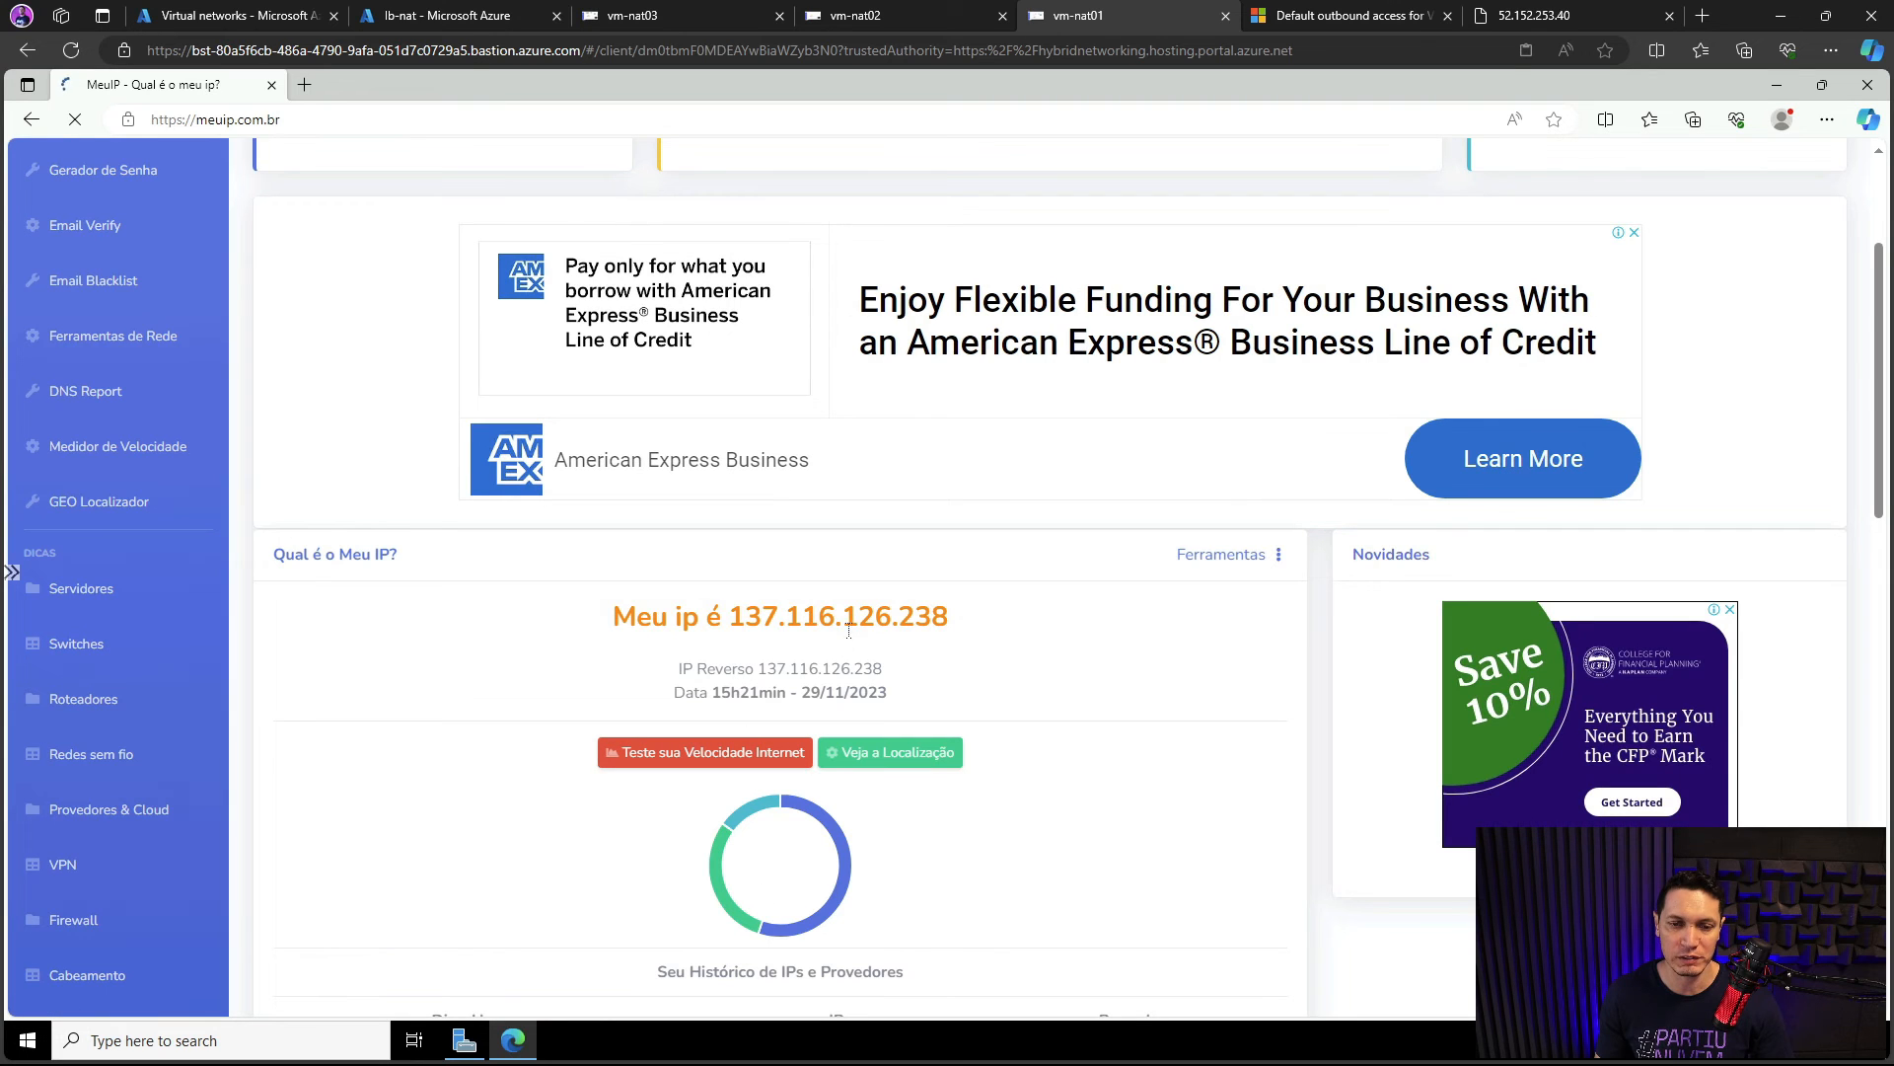
Step: Open nat-gw01's outbound IP settings in the Azure portal and compare its public IP with the address reported in vm-nat01
left_click(236, 16)
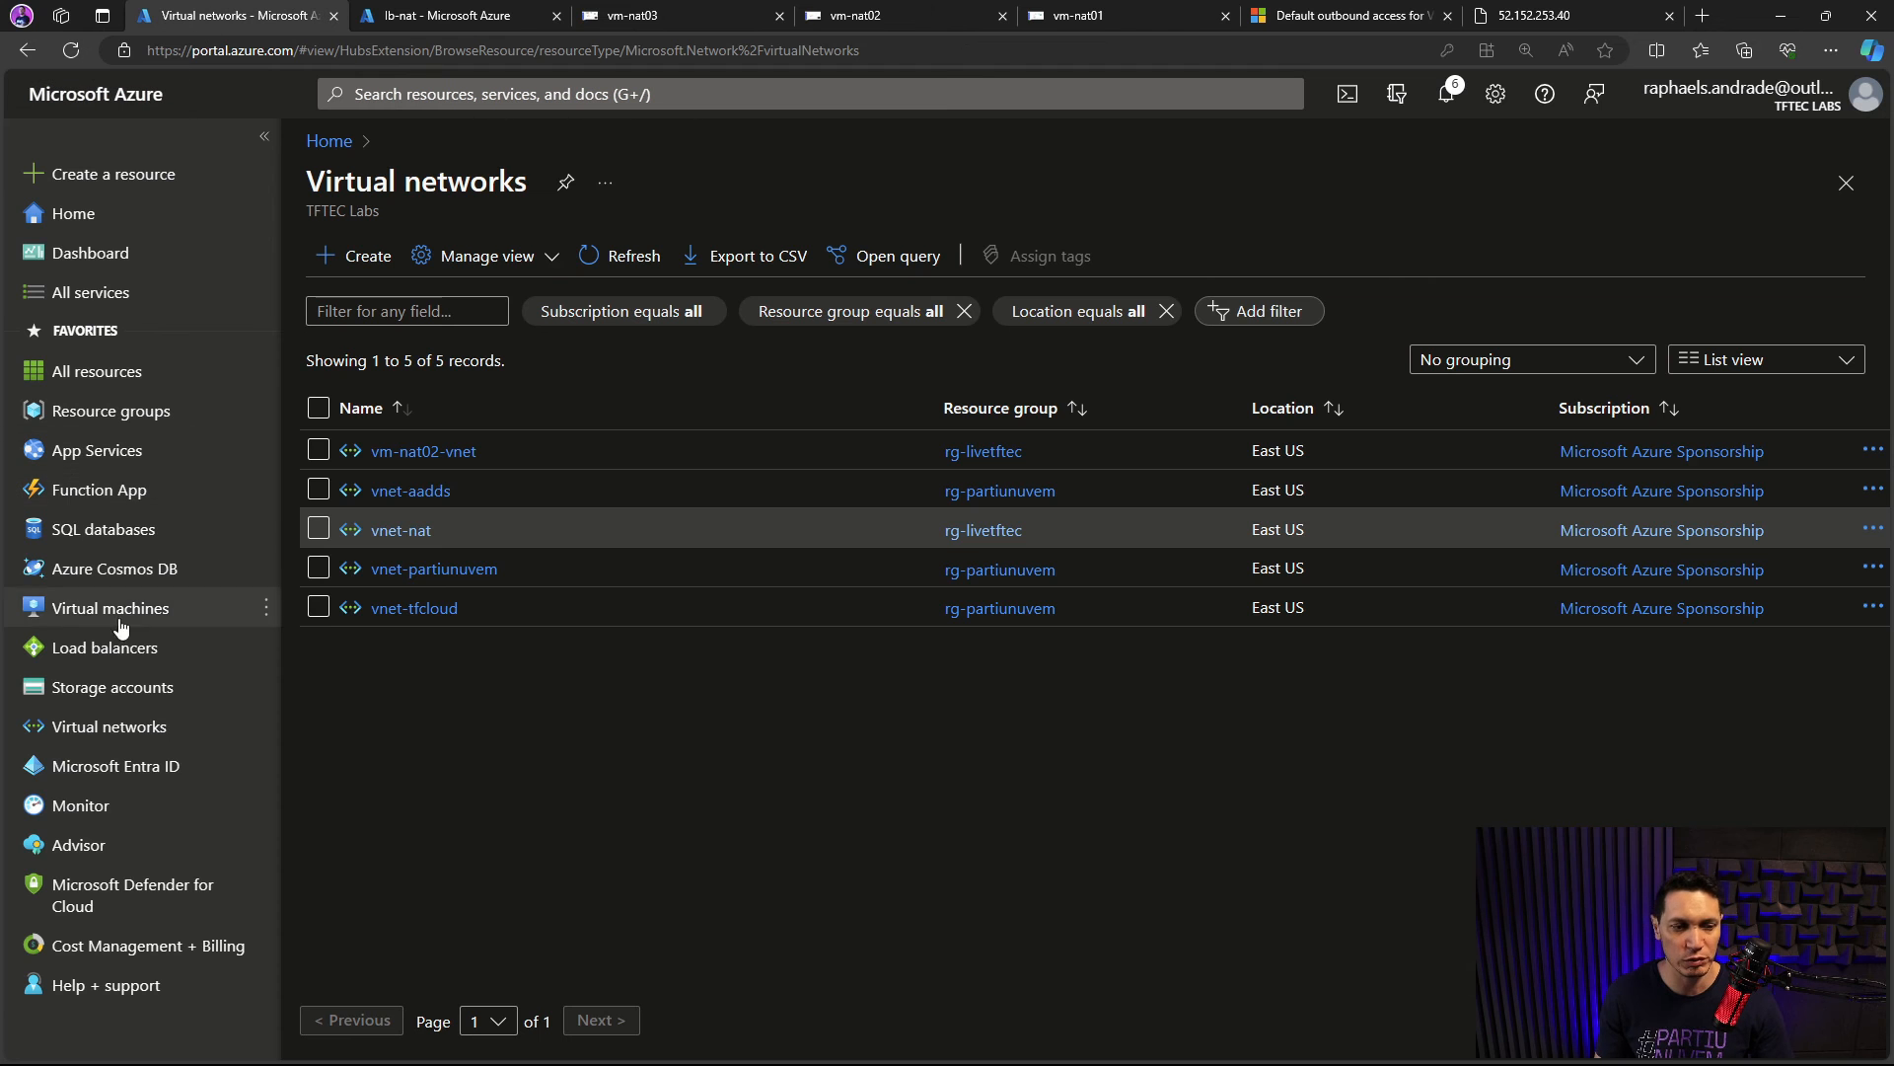
left_click(431, 93)
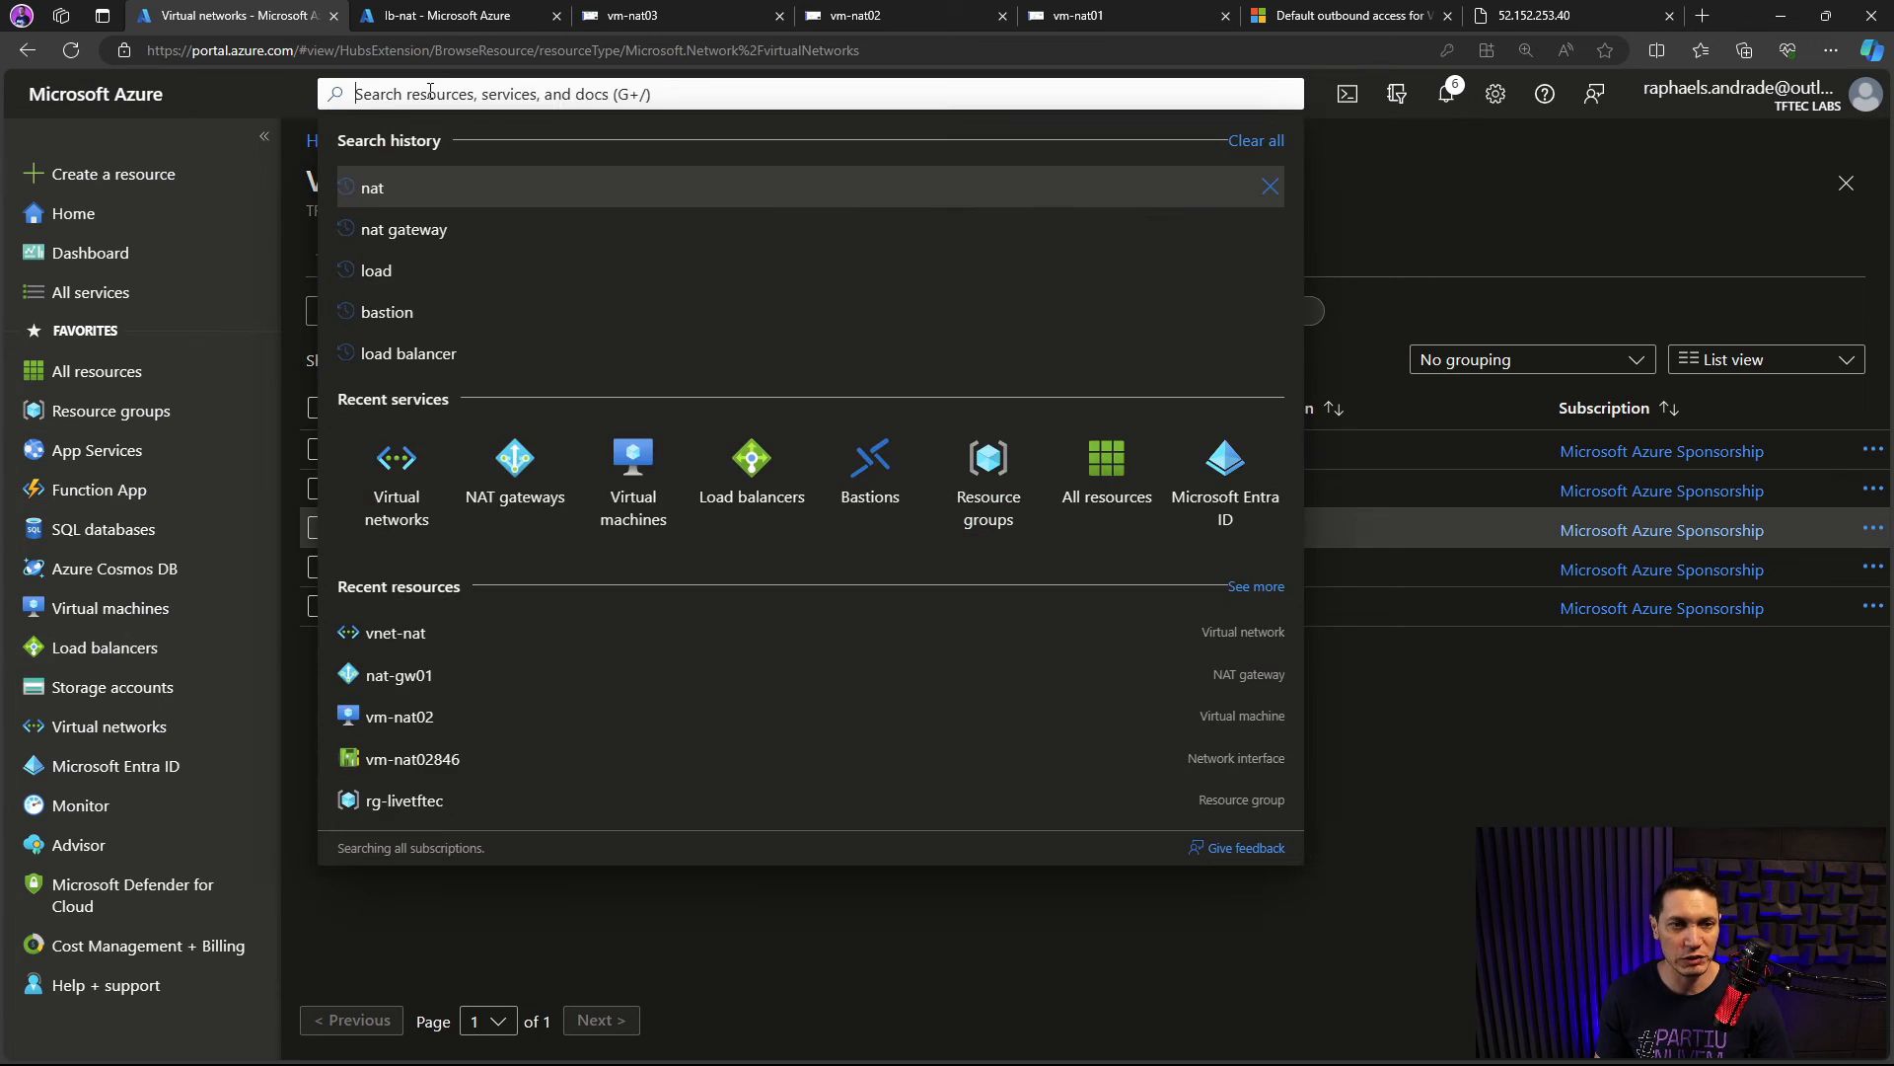
left_click(513, 463)
left_click(399, 452)
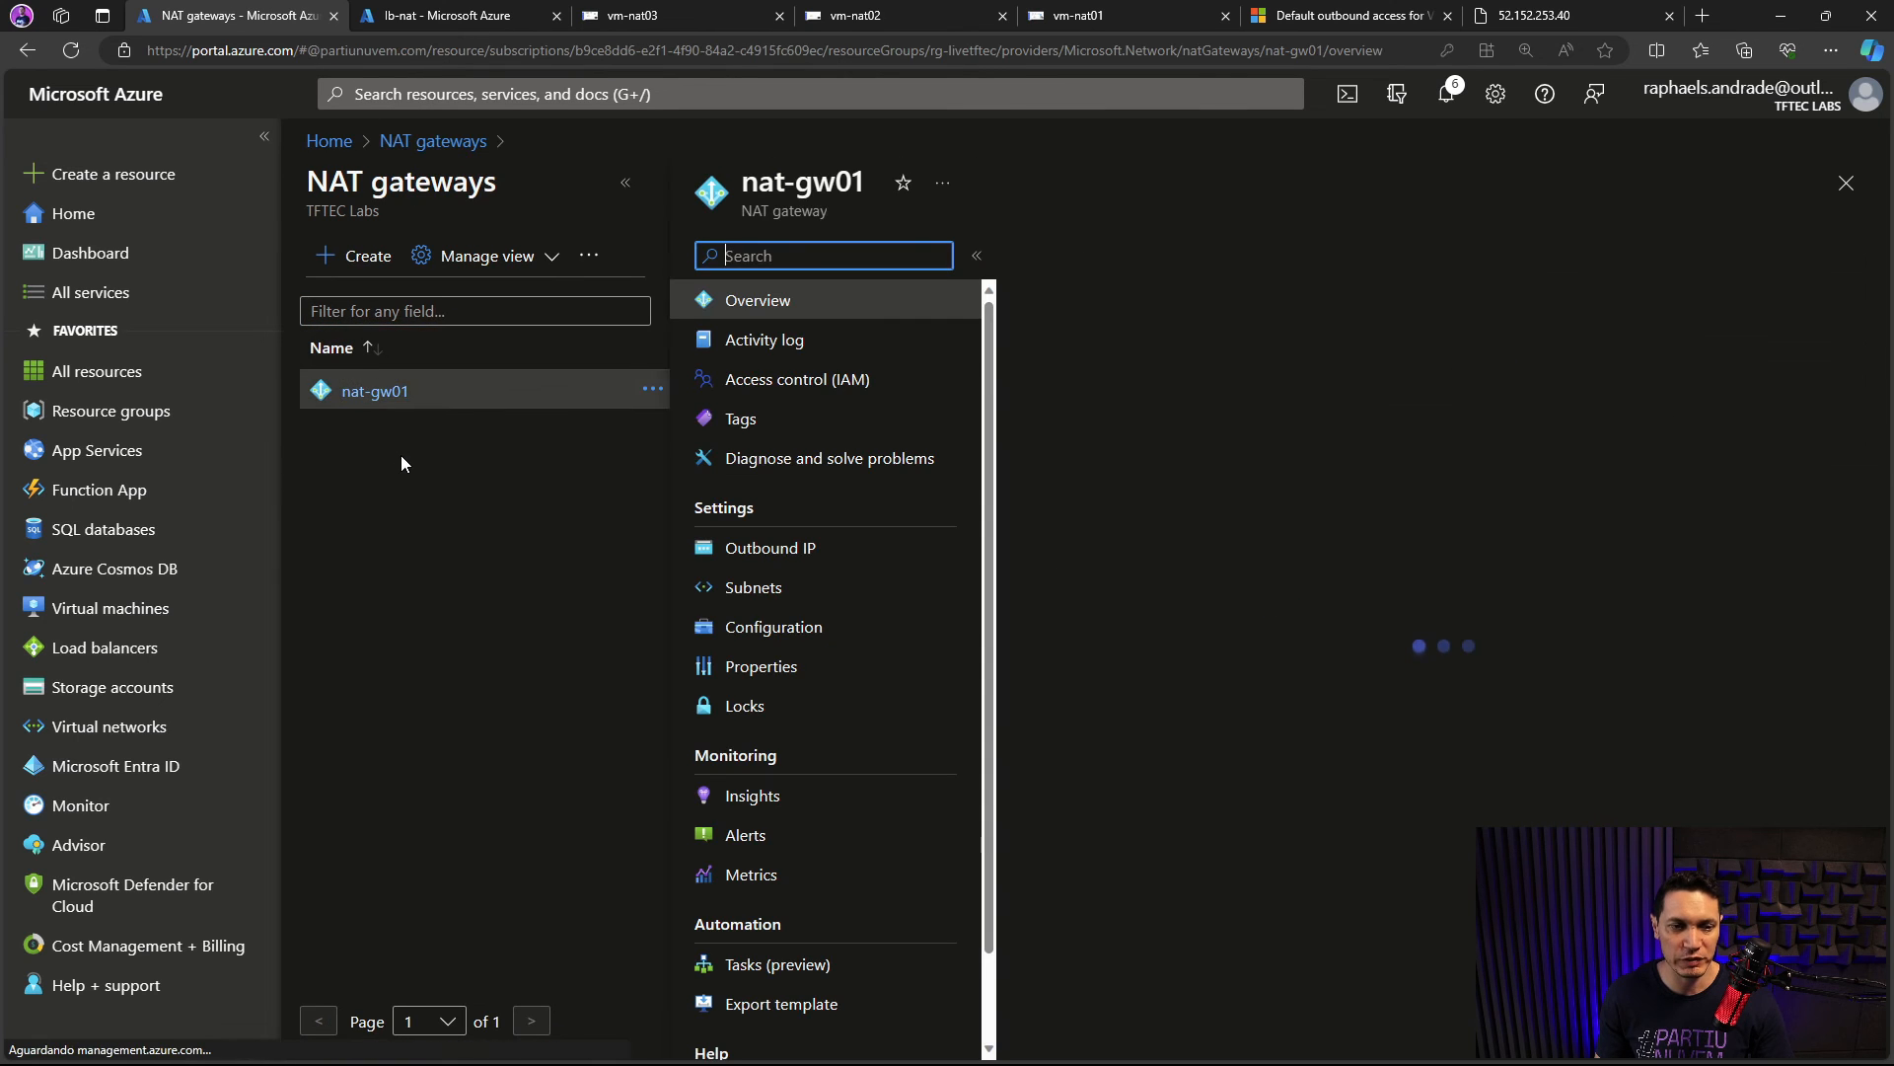
left_click(425, 548)
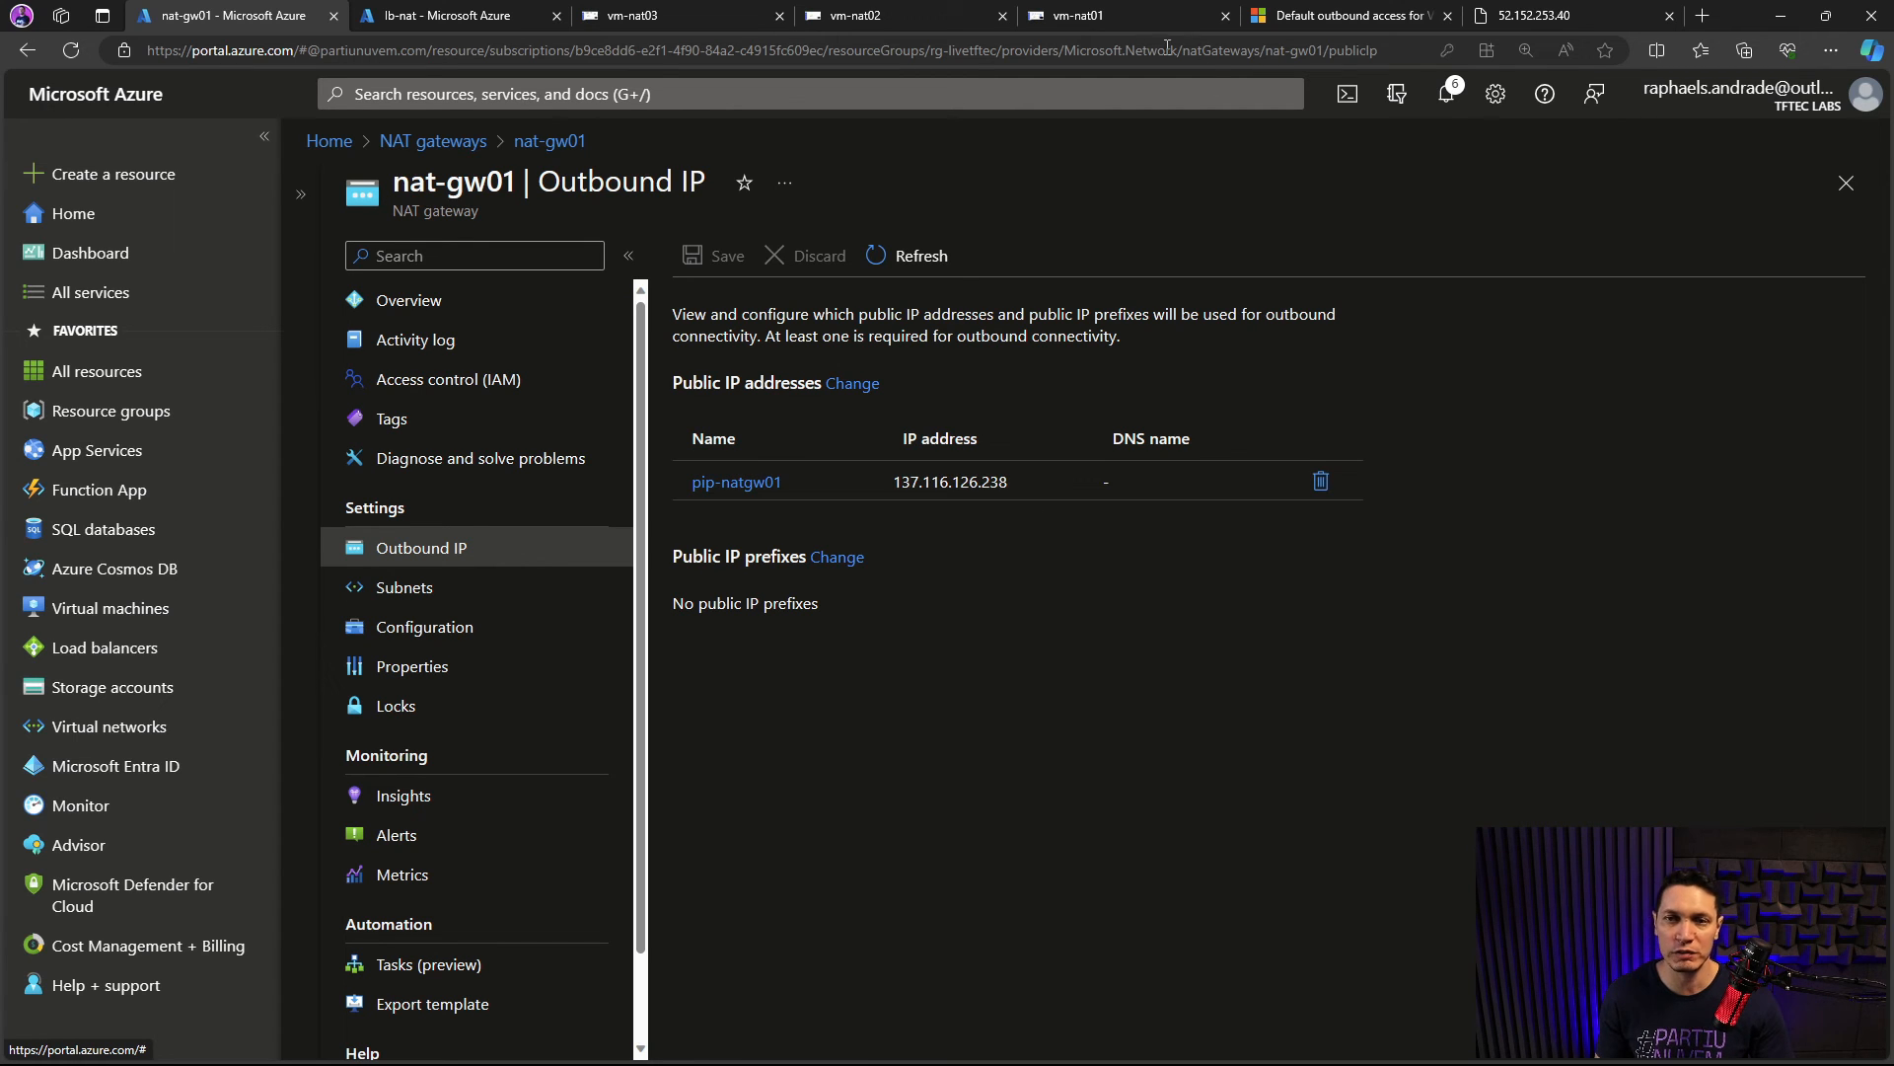
left_click(1085, 15)
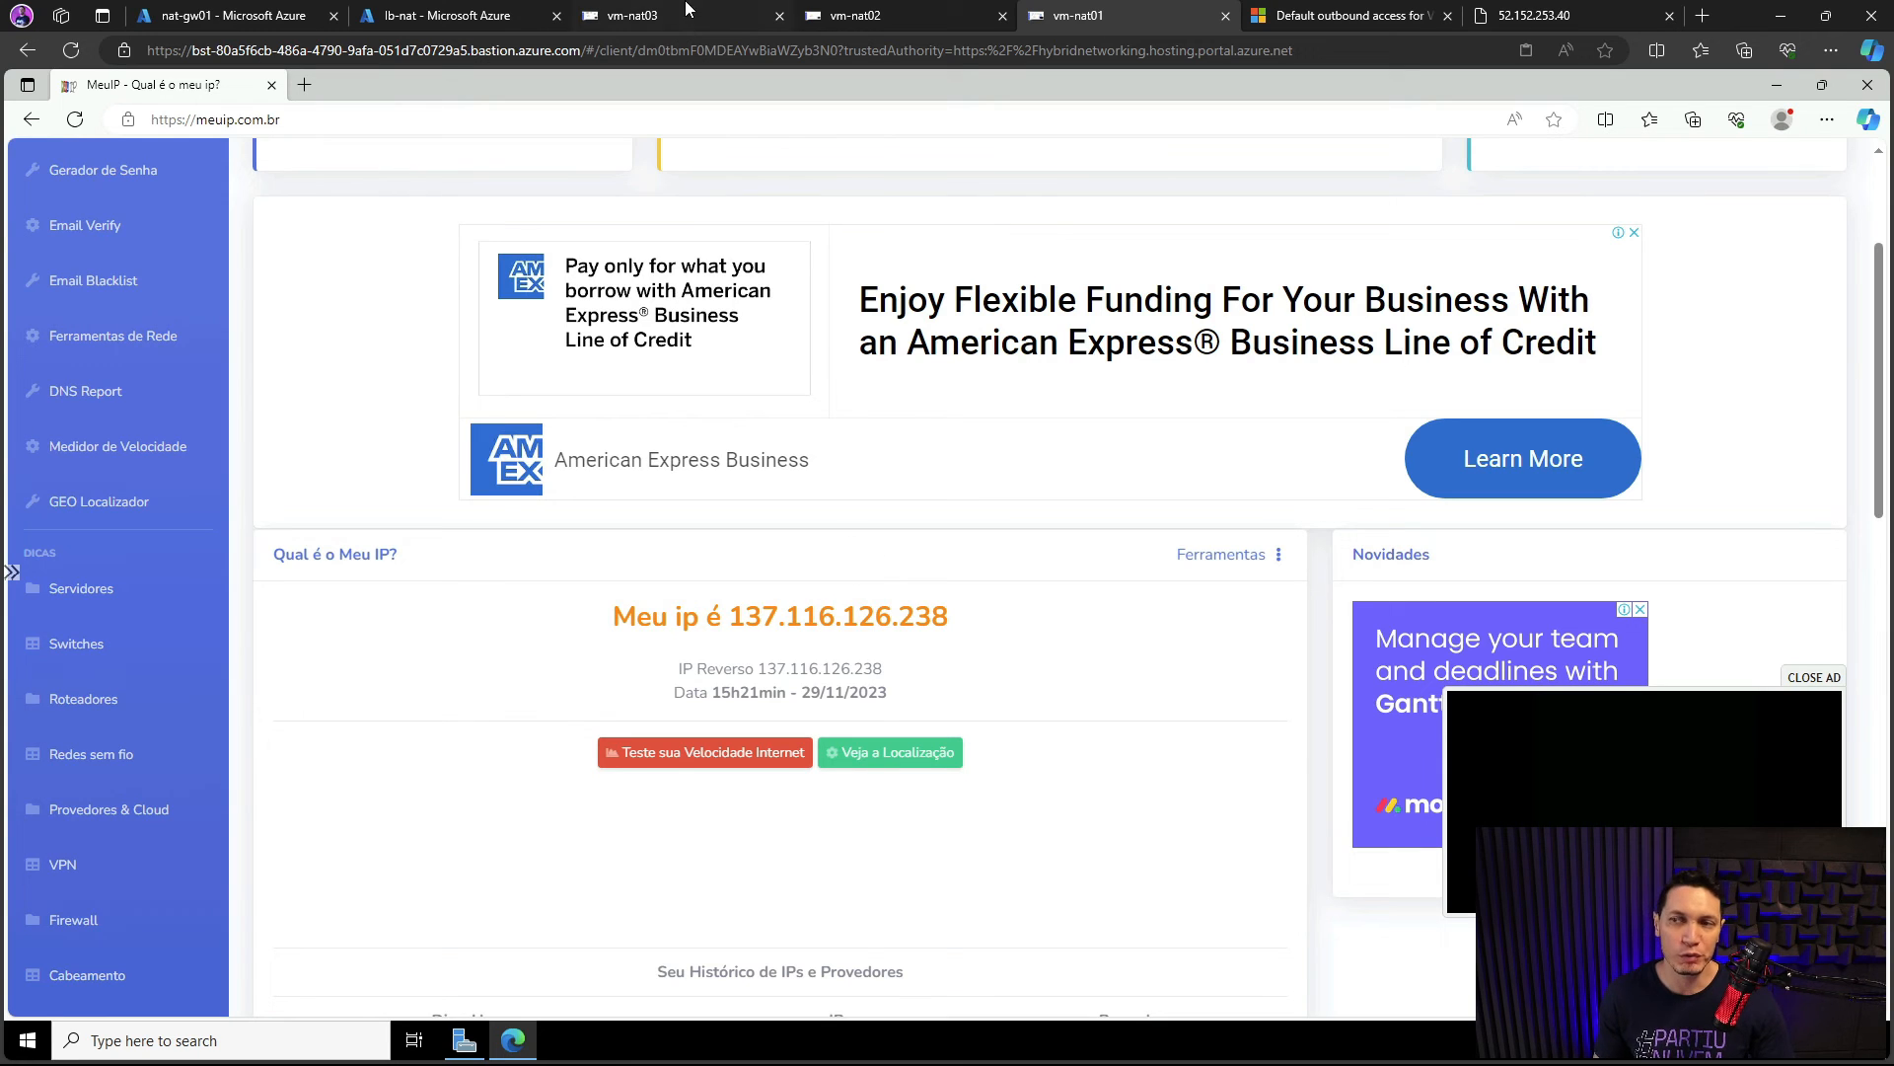
Step: In the vm-nat02 session, highlight the previously reported IP address and reload meuip.com.br to check the current outbound address
left_click(911, 13)
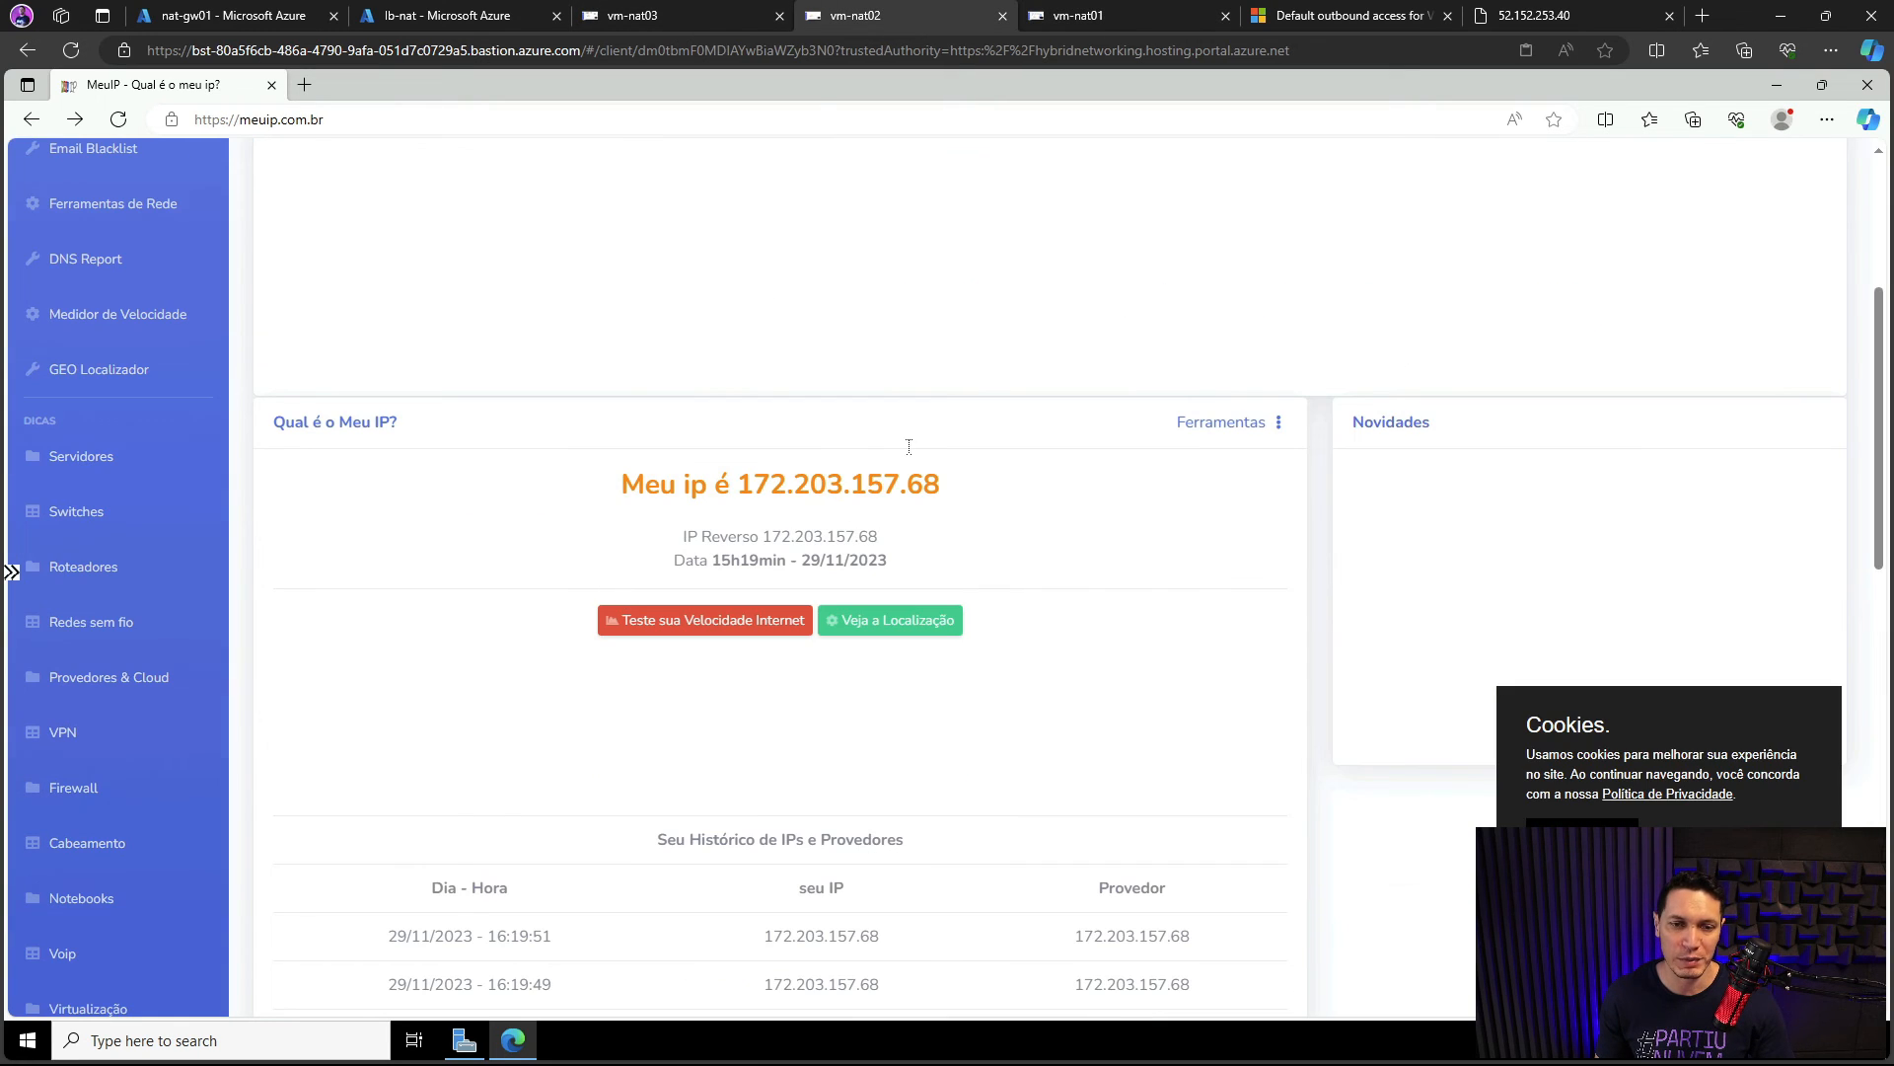
left_click_drag(741, 483, 937, 487)
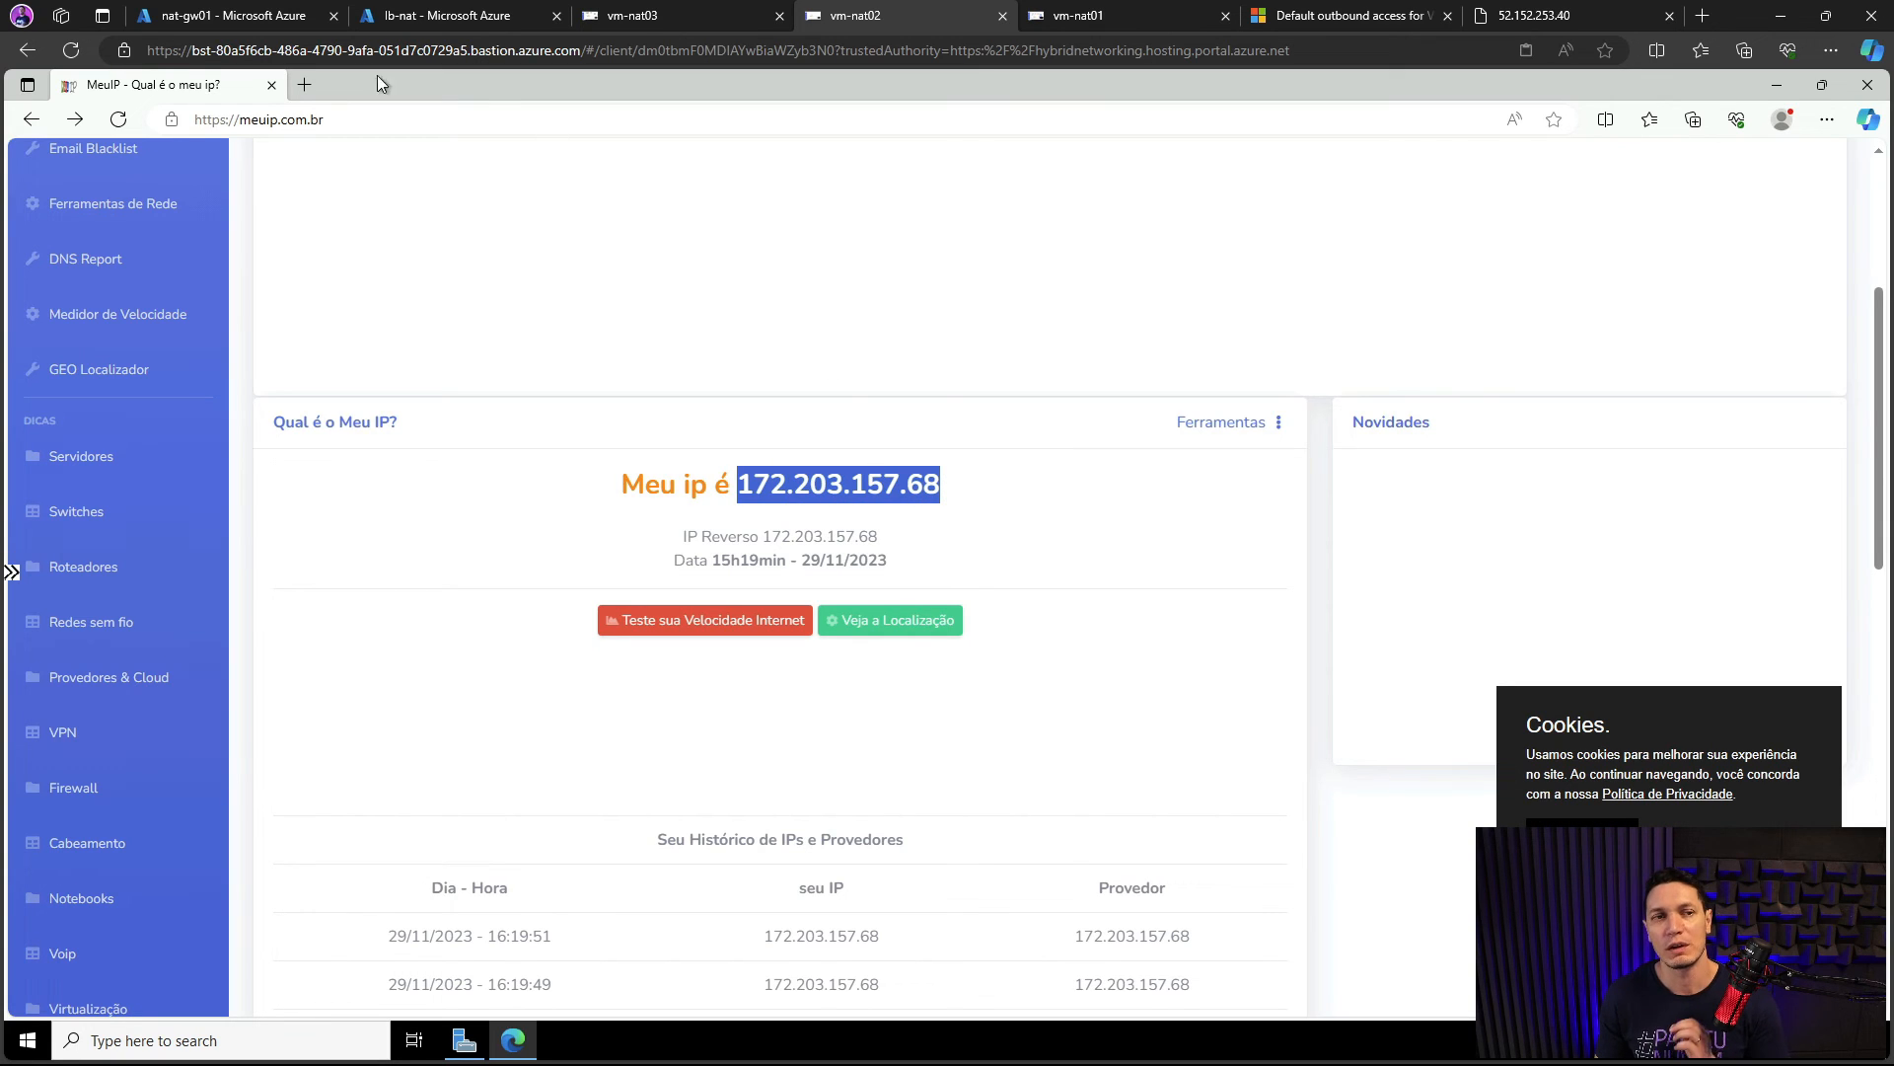
left_click(524, 114)
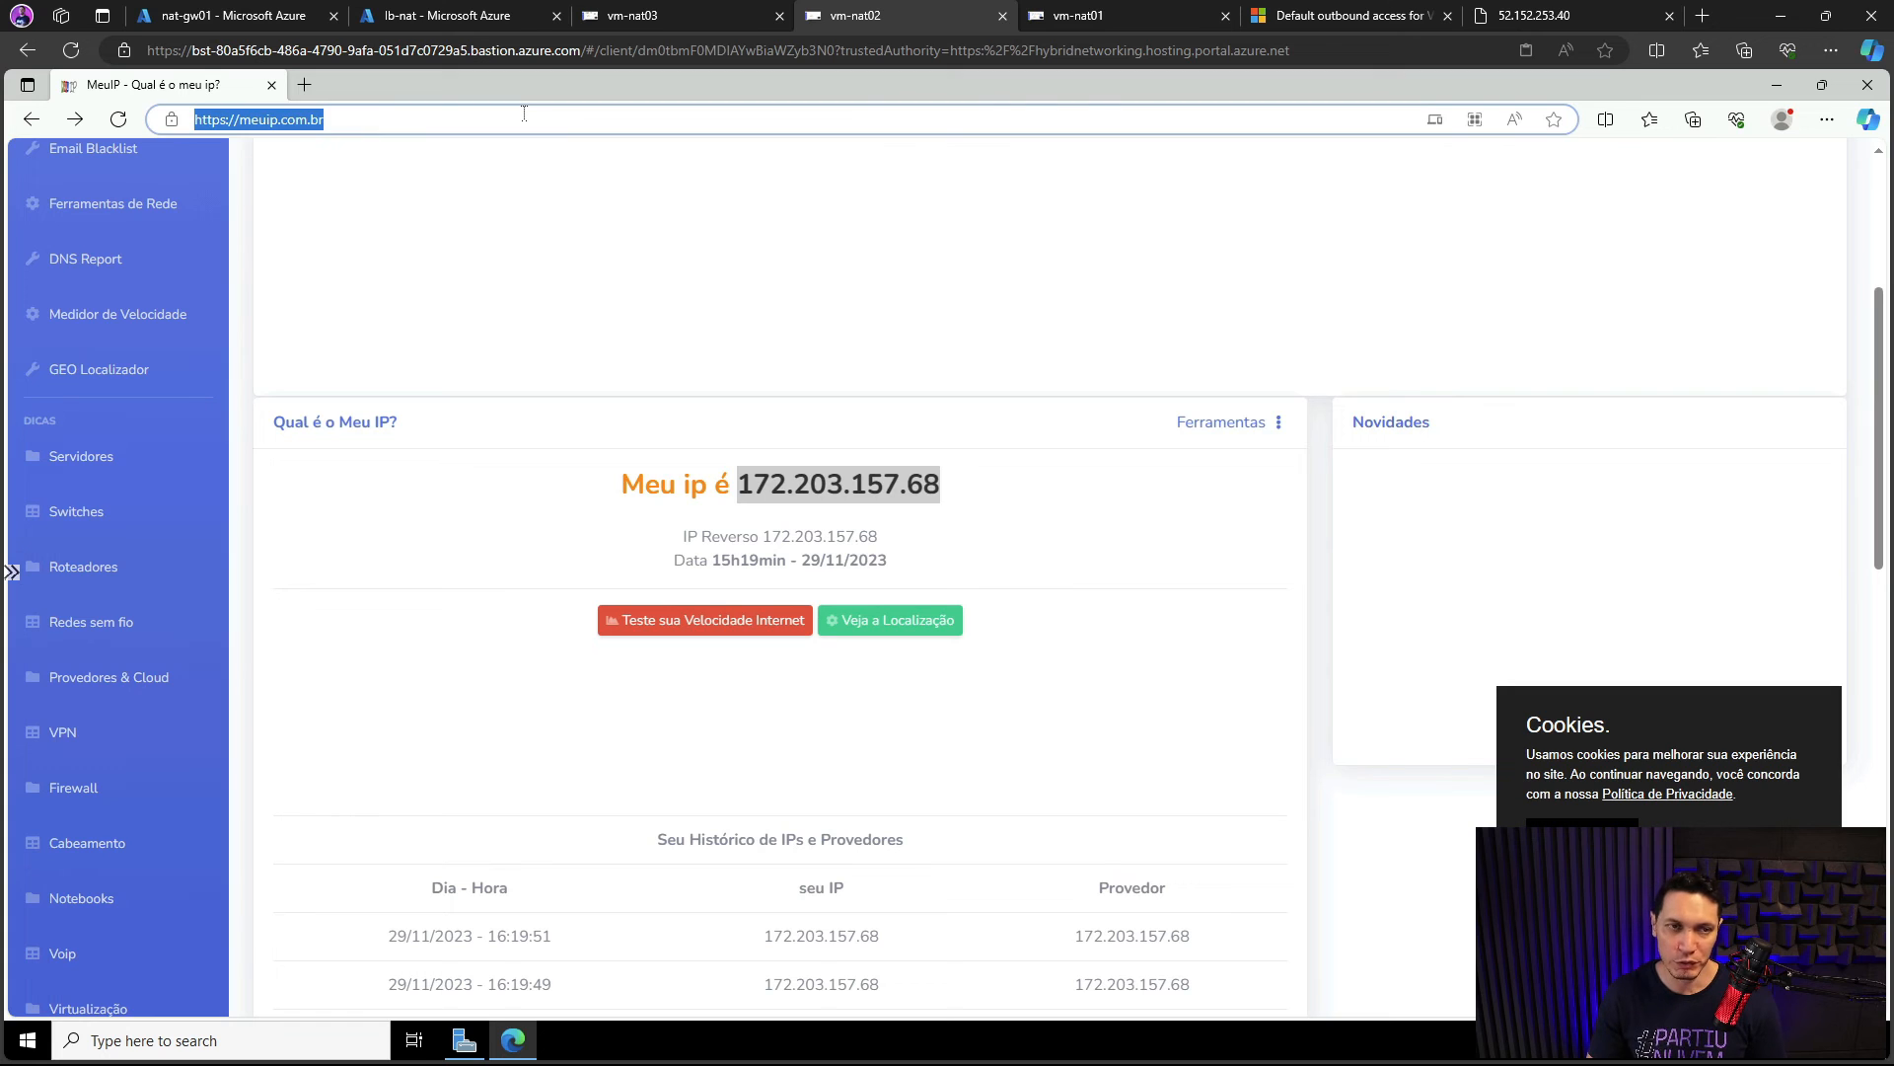
key("Return")
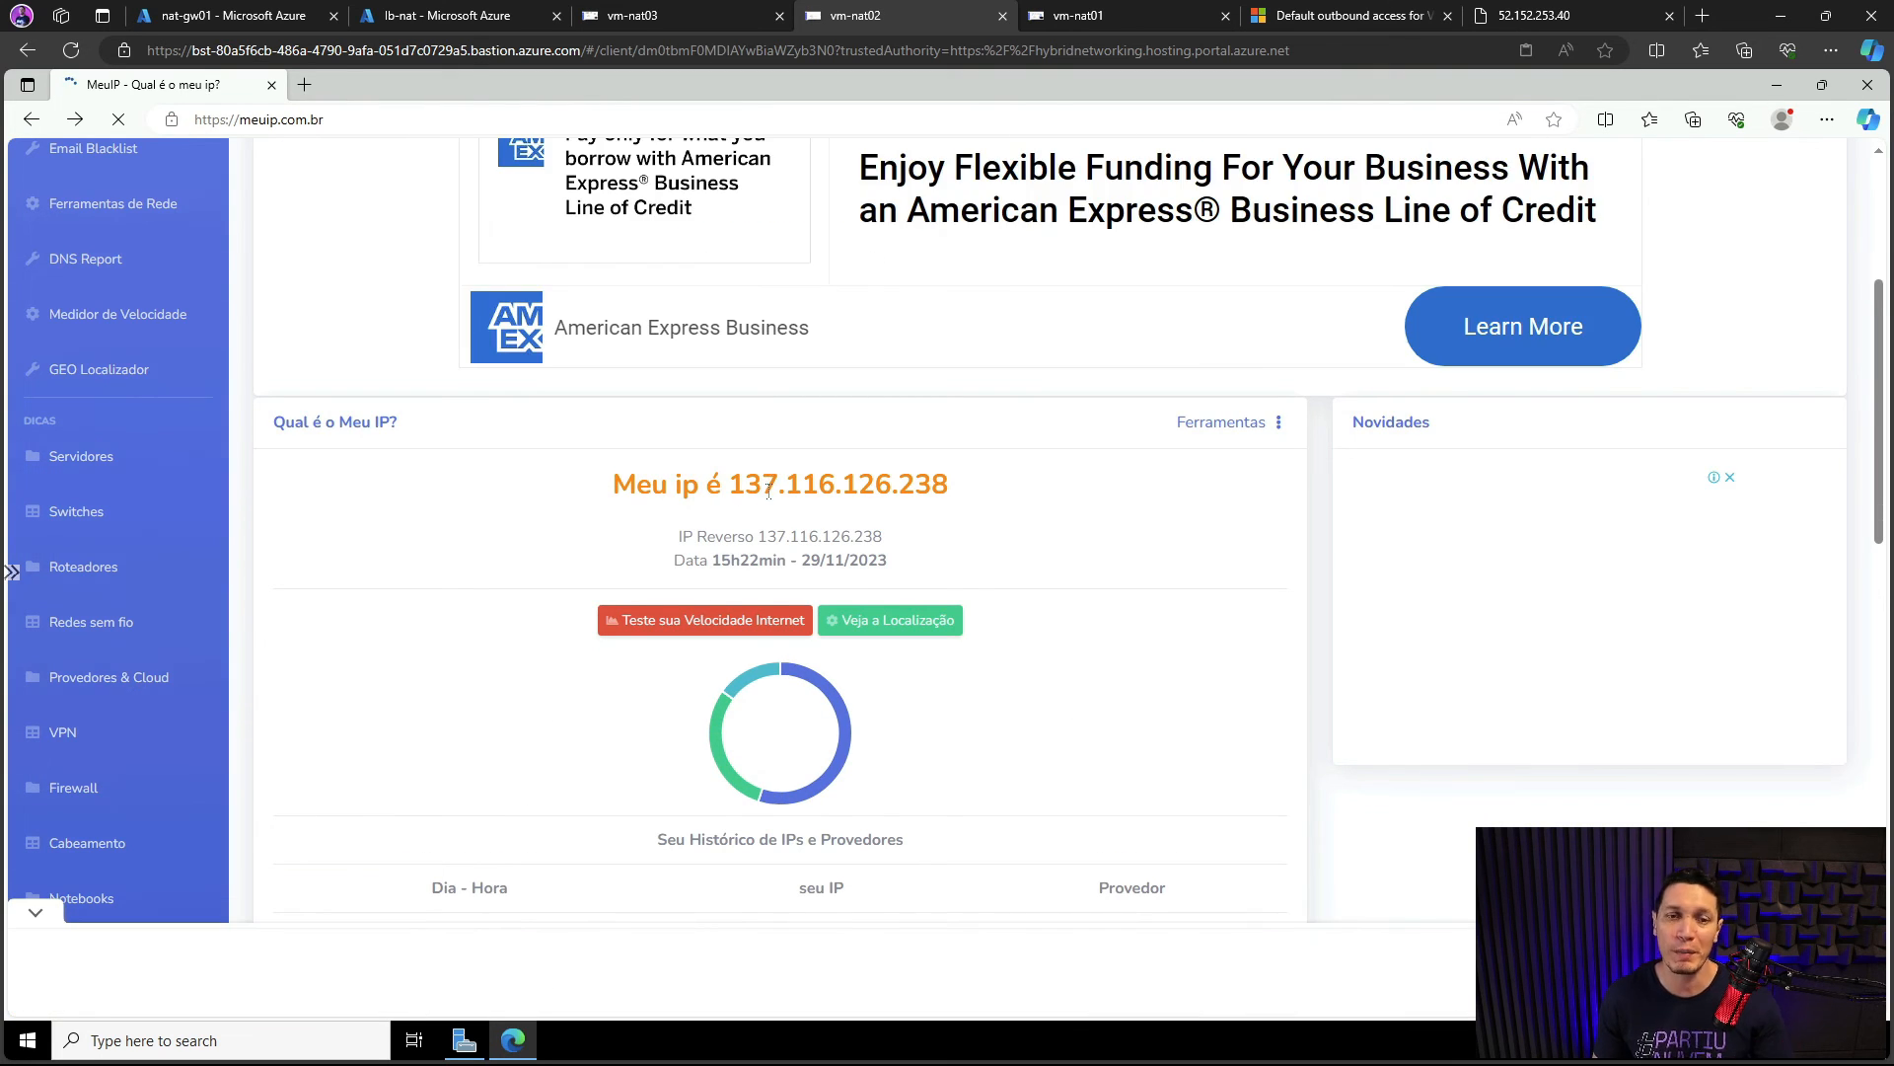
Step: Return to the Azure portal, open virtual machine vm-nat02 and examine its public IP address and network settings
left_click(179, 18)
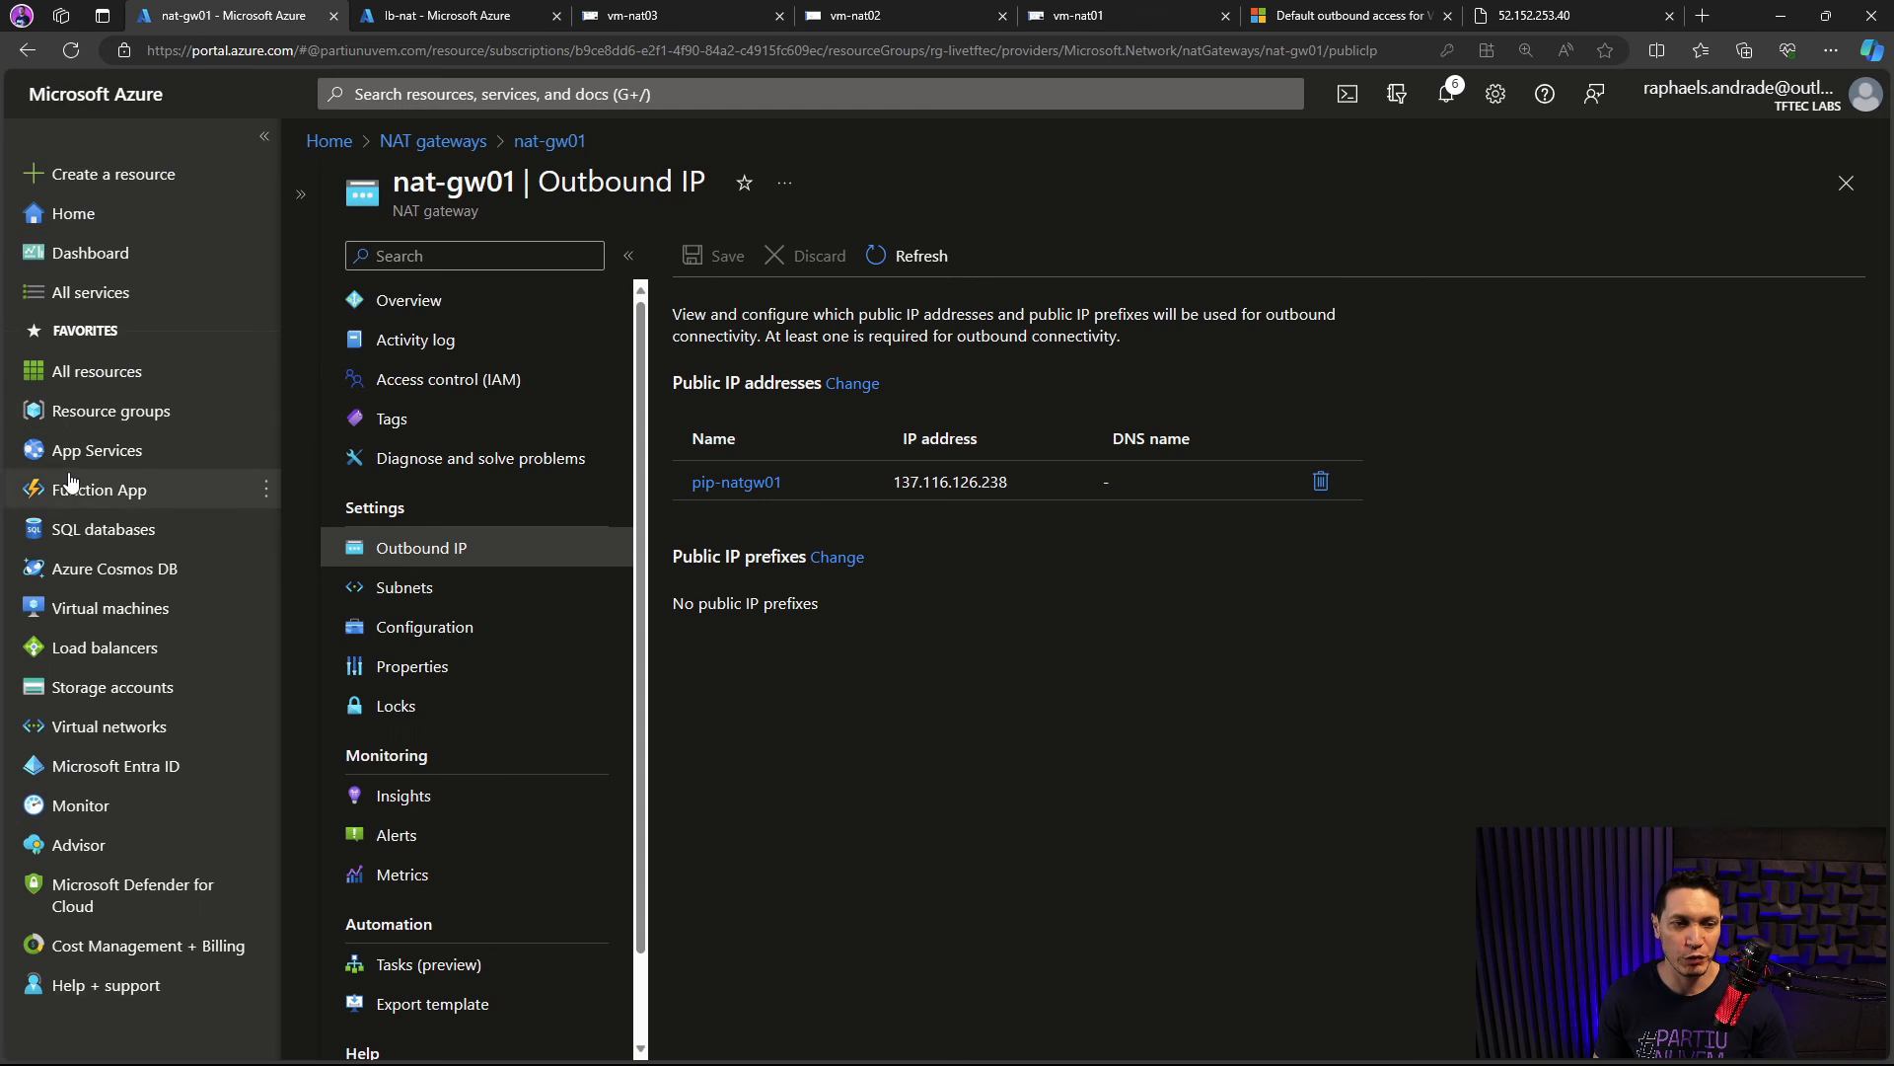
left_click(103, 592)
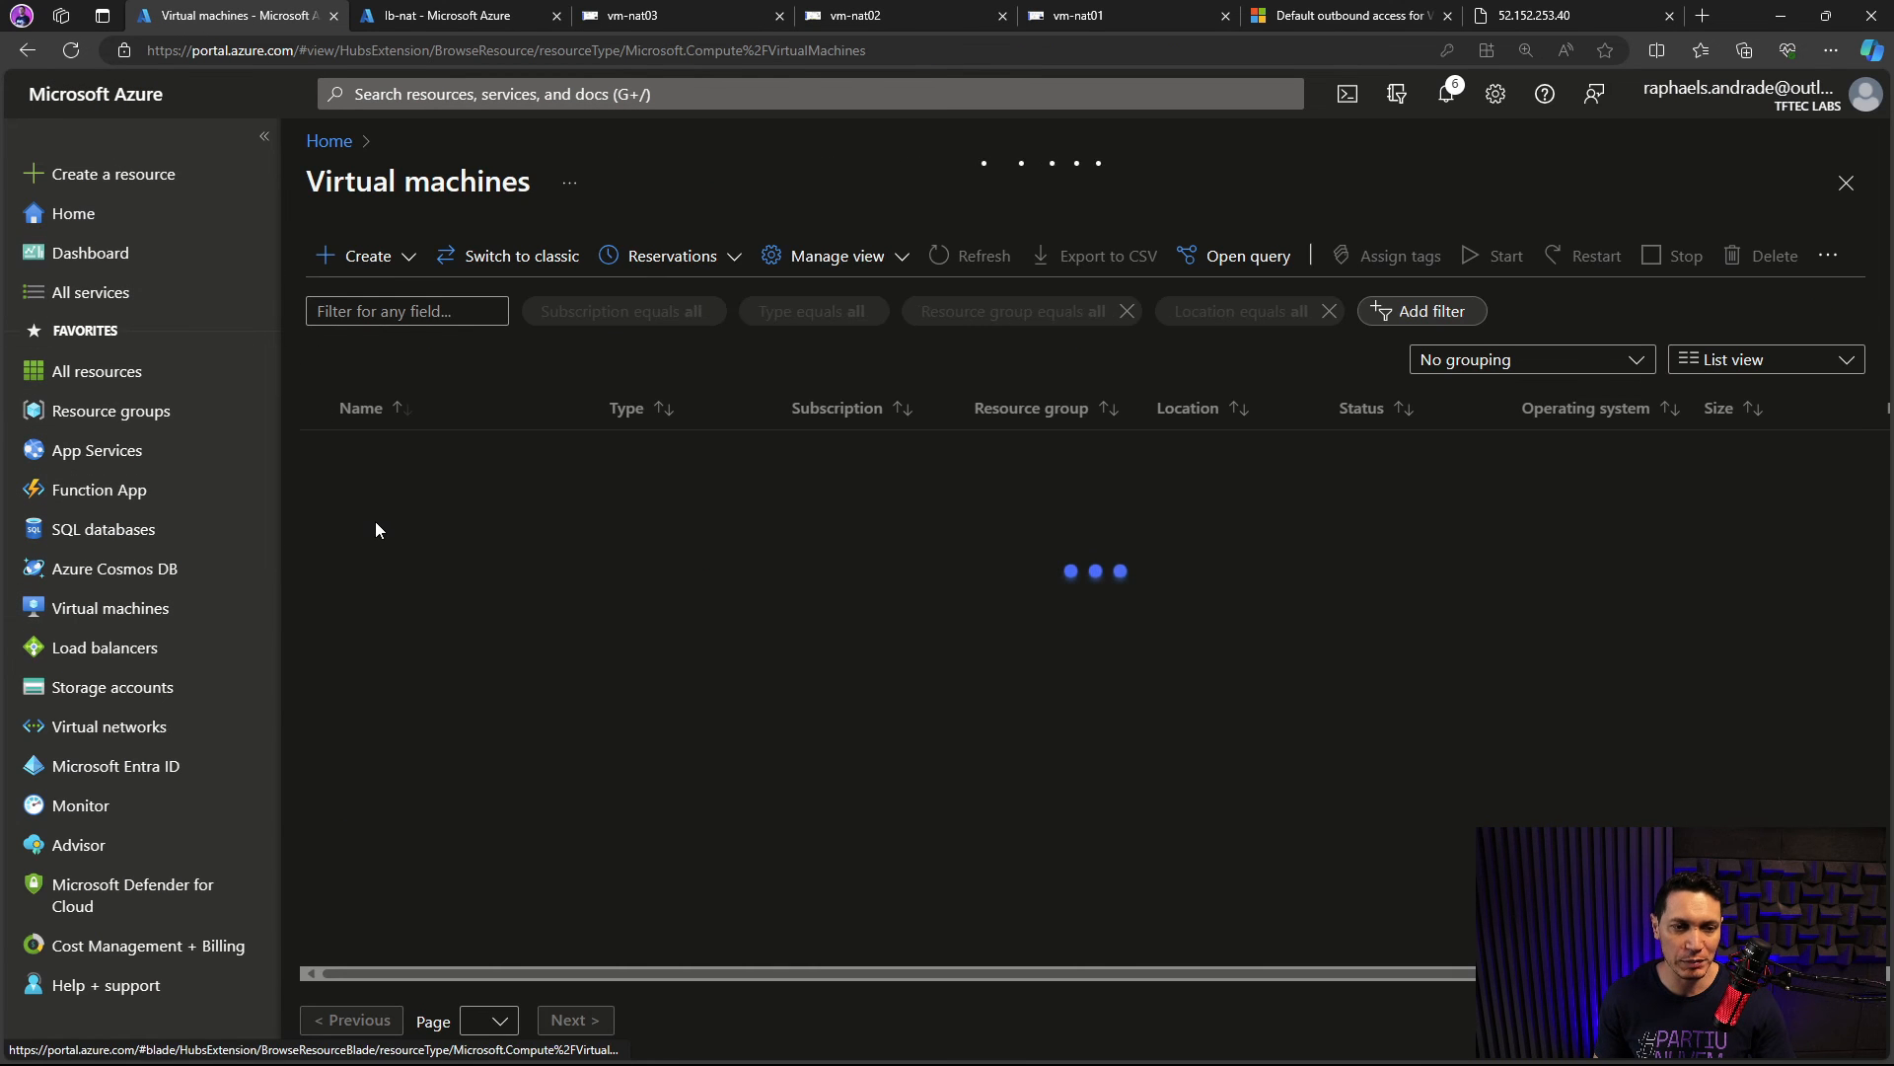
left_click(424, 571)
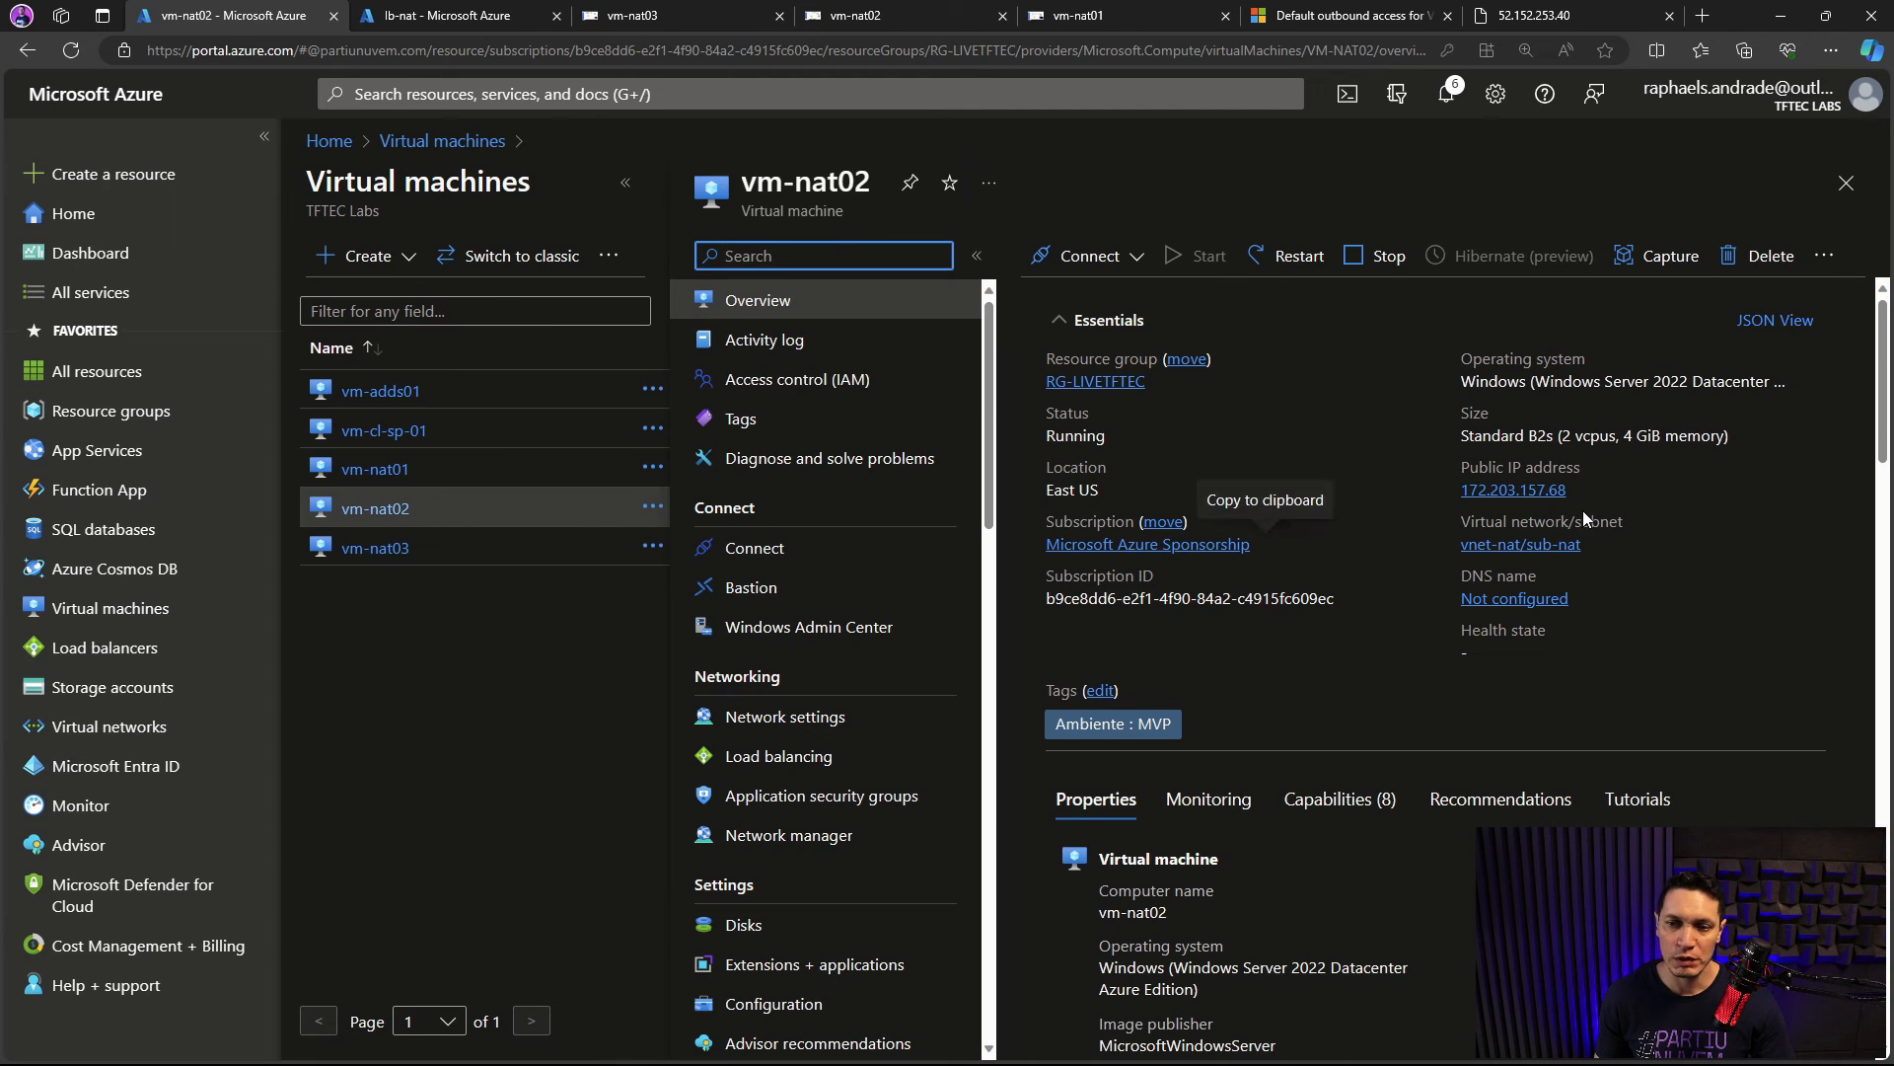
left_click(785, 716)
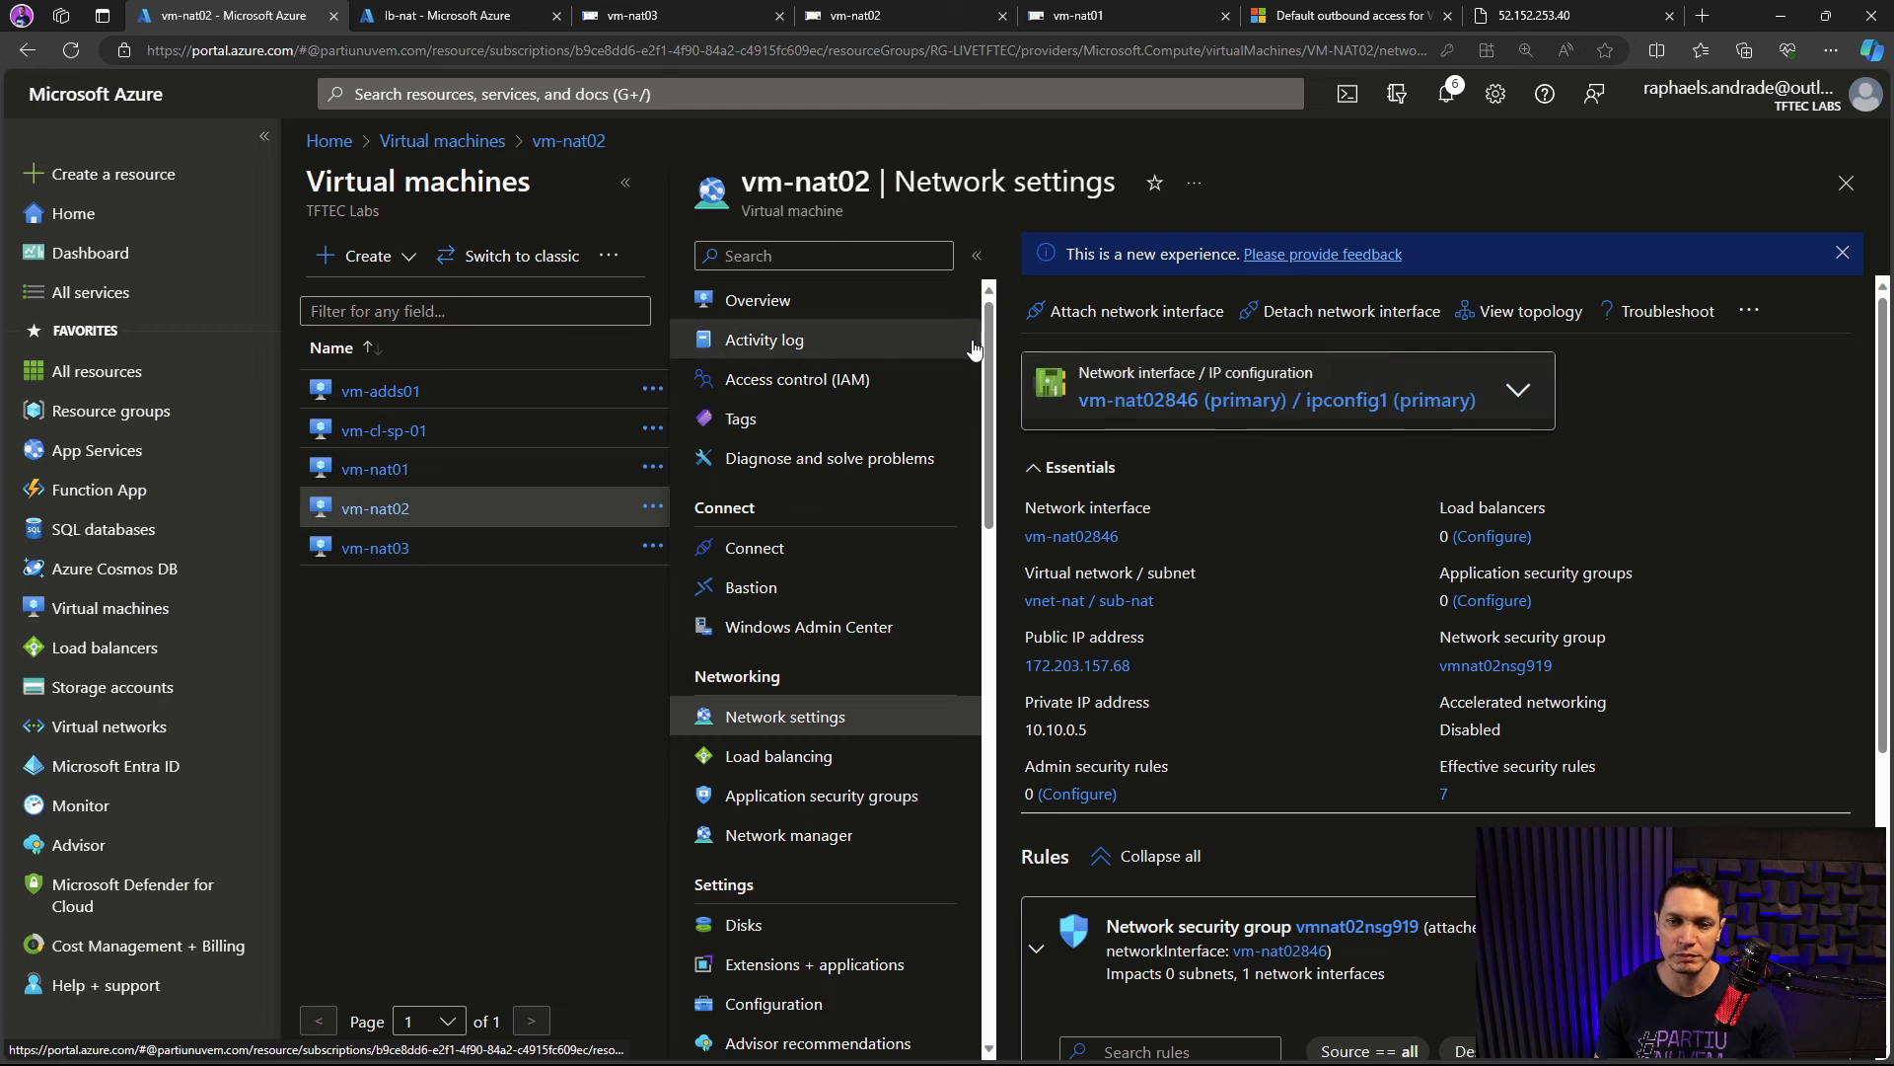
Step: Disassociate the public IP address from ipconfig1 on vm-nat02's network interface vm-nat02846 and save the change
left_click(1197, 408)
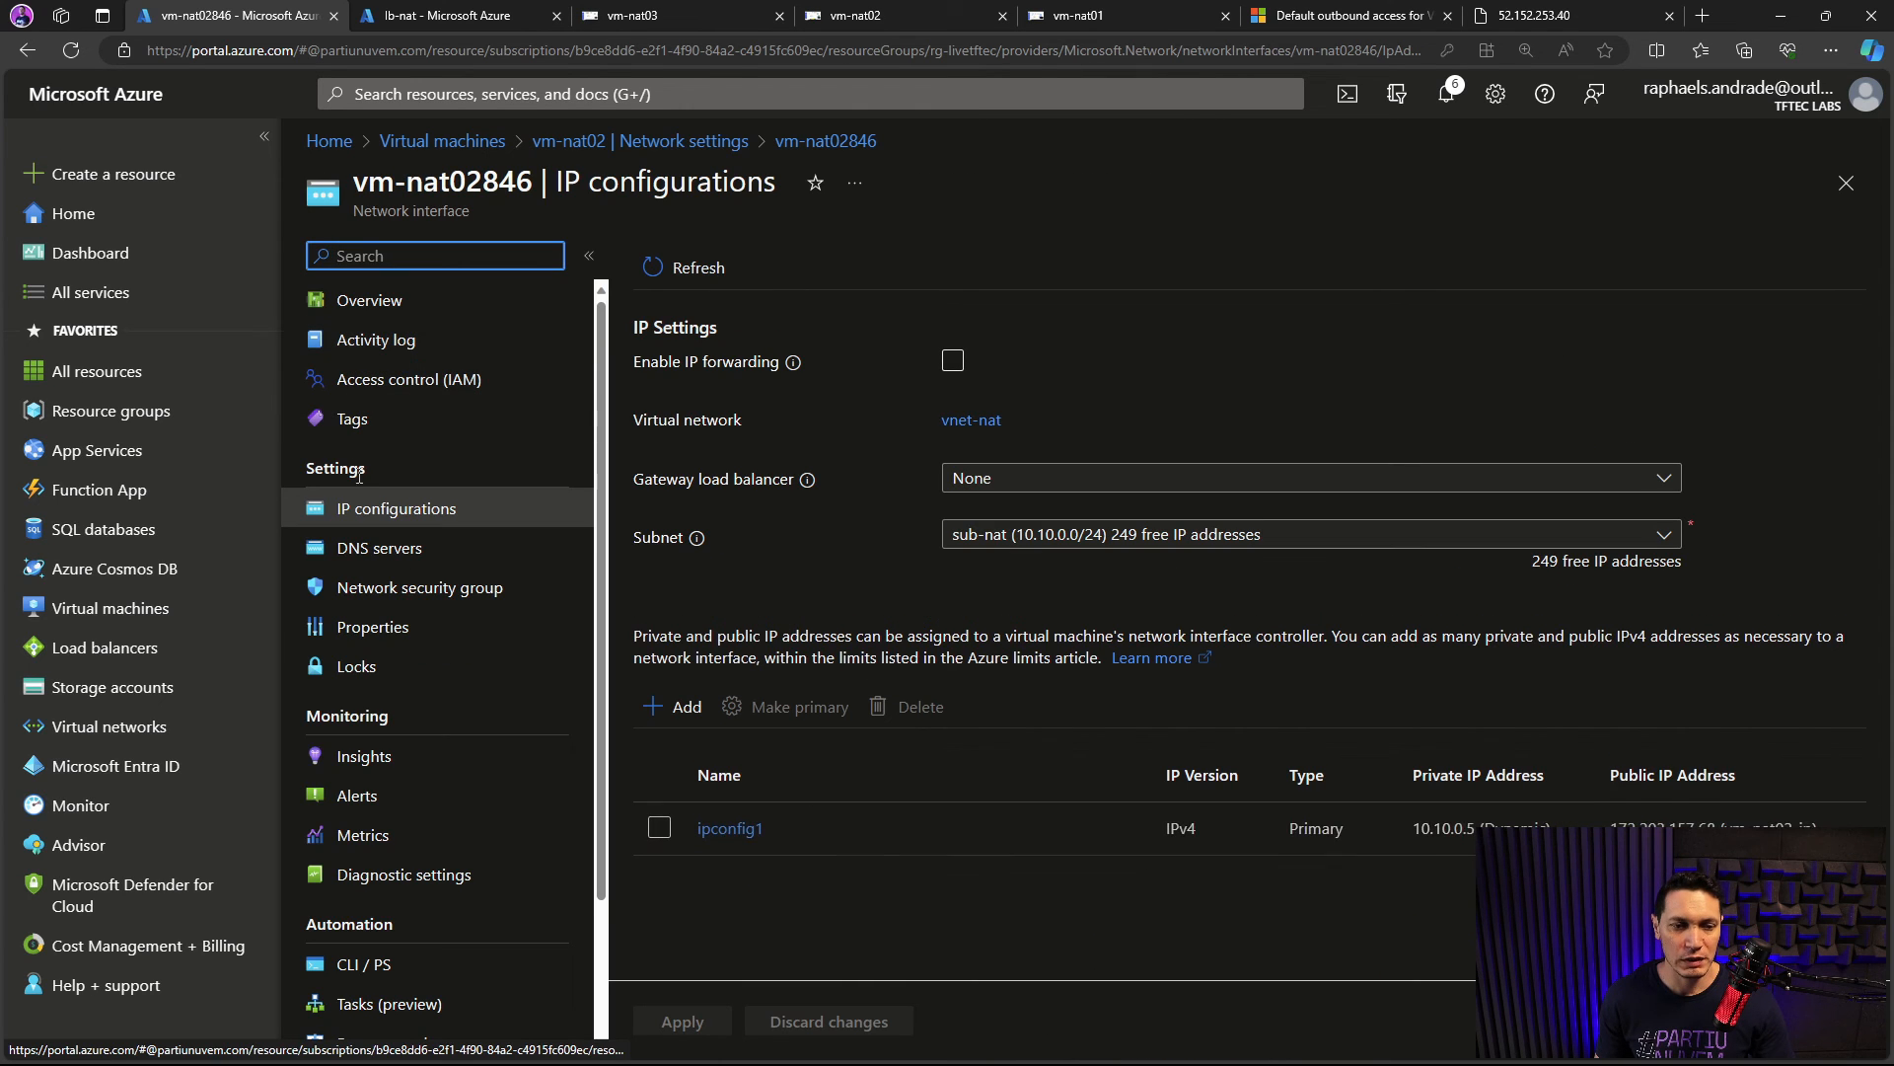
left_click(729, 829)
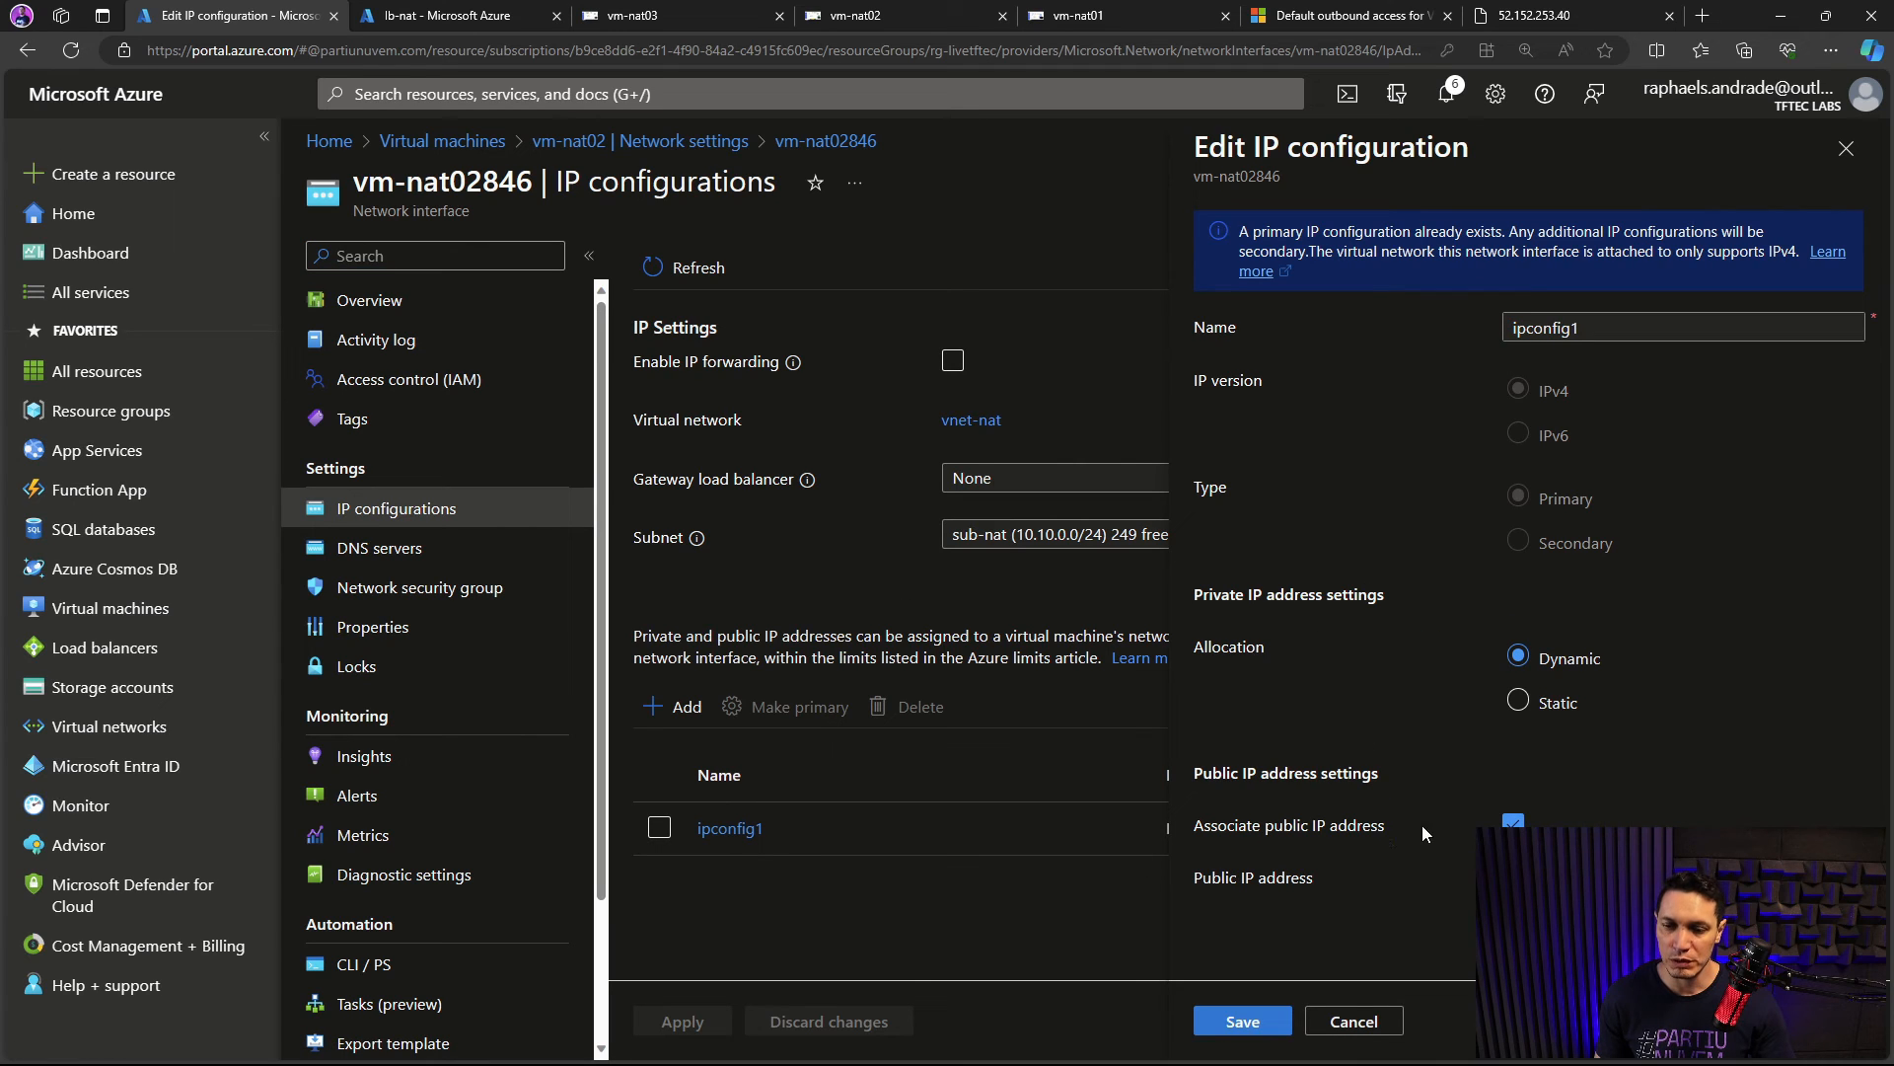
left_click(1514, 820)
left_click(1243, 1021)
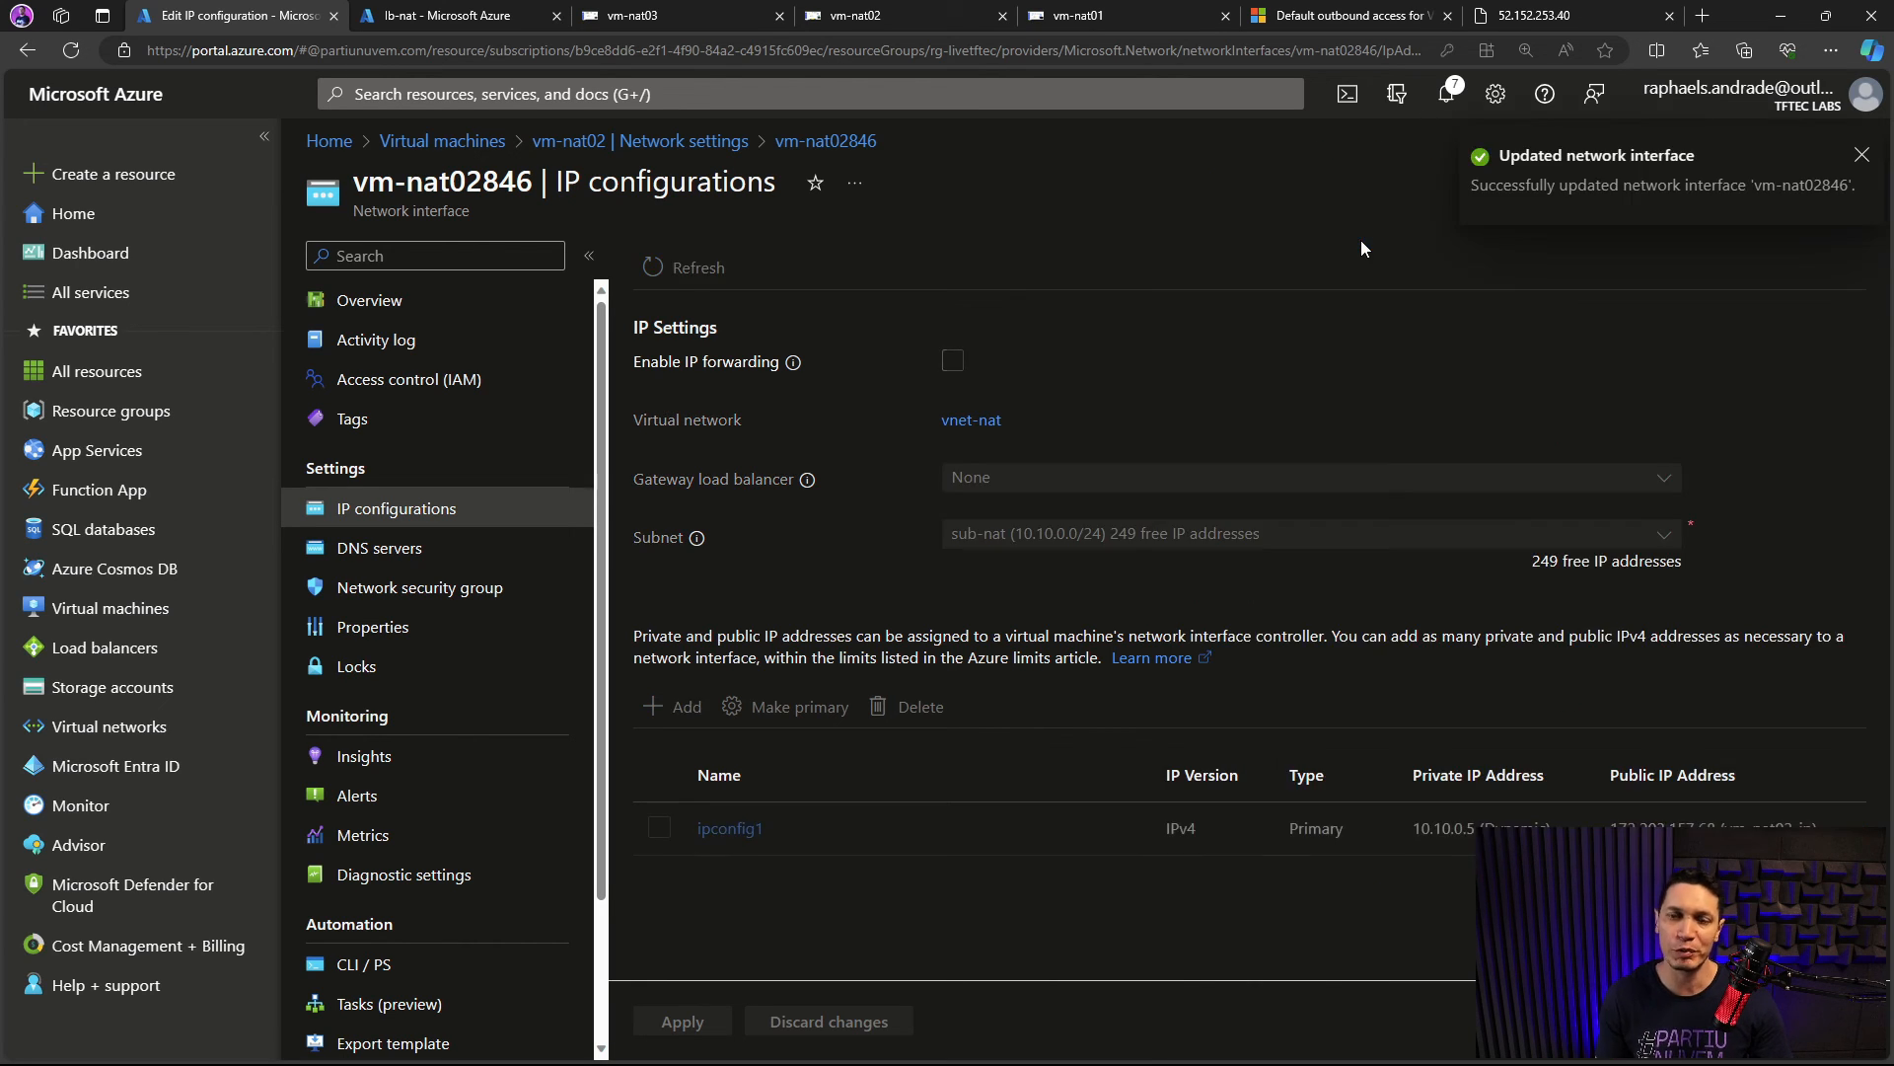
left_click(1860, 156)
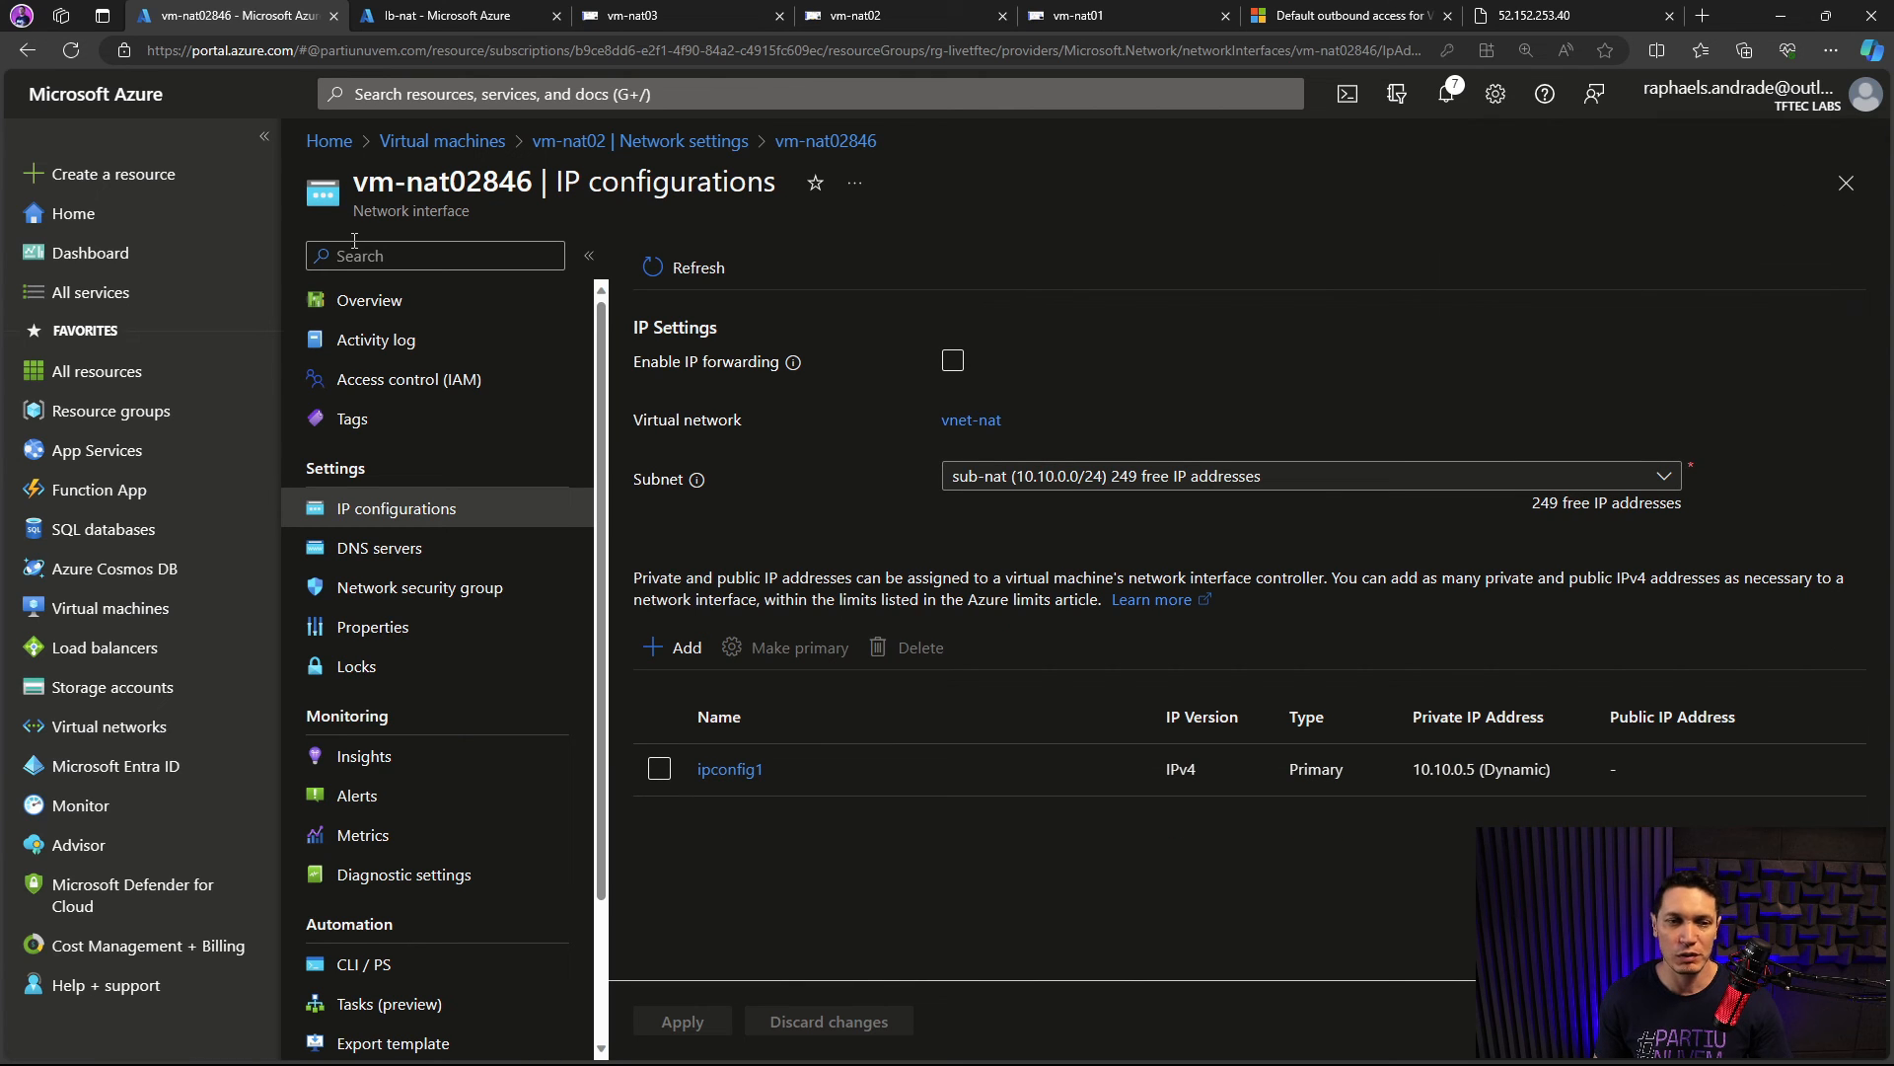
Step: Check the public IP address in vm-nat02's overview and reload meuip.com.br in the vm-nat02 session to check its outbound address
left_click(637, 145)
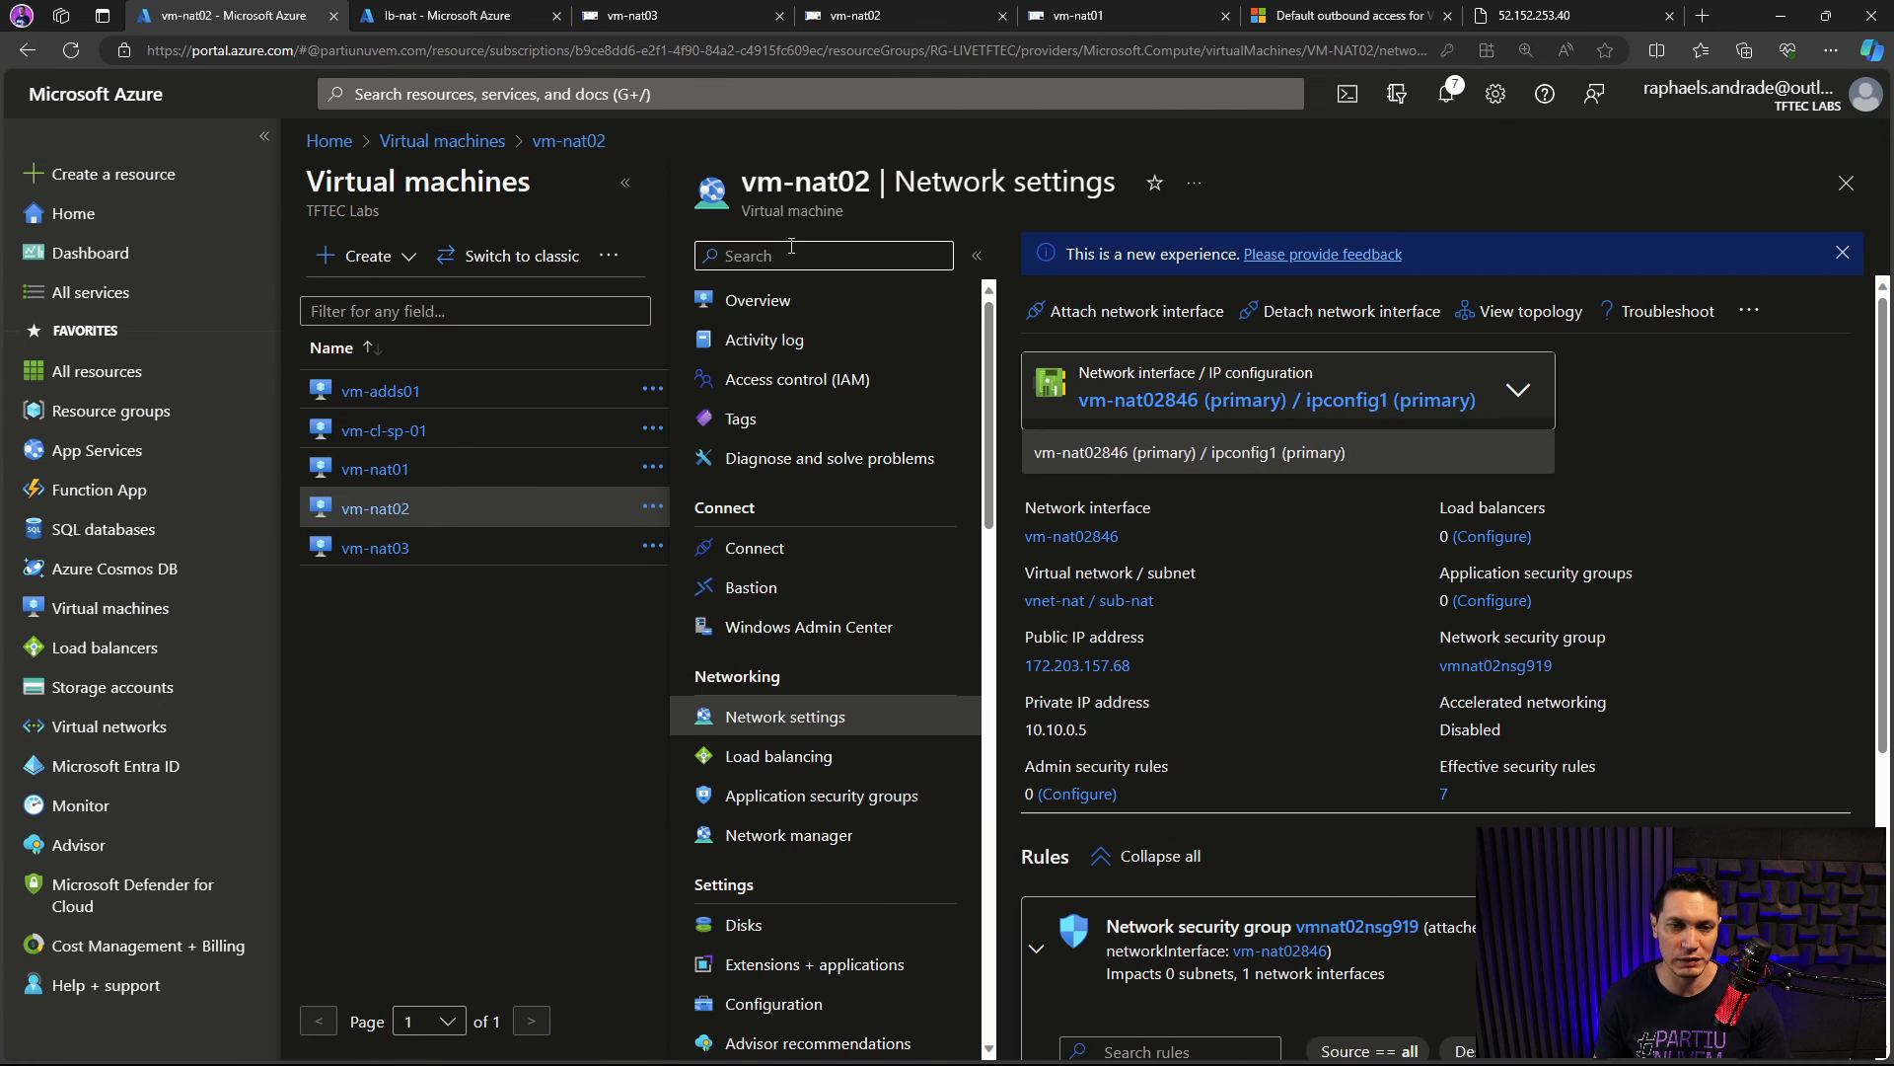
left_click(750, 299)
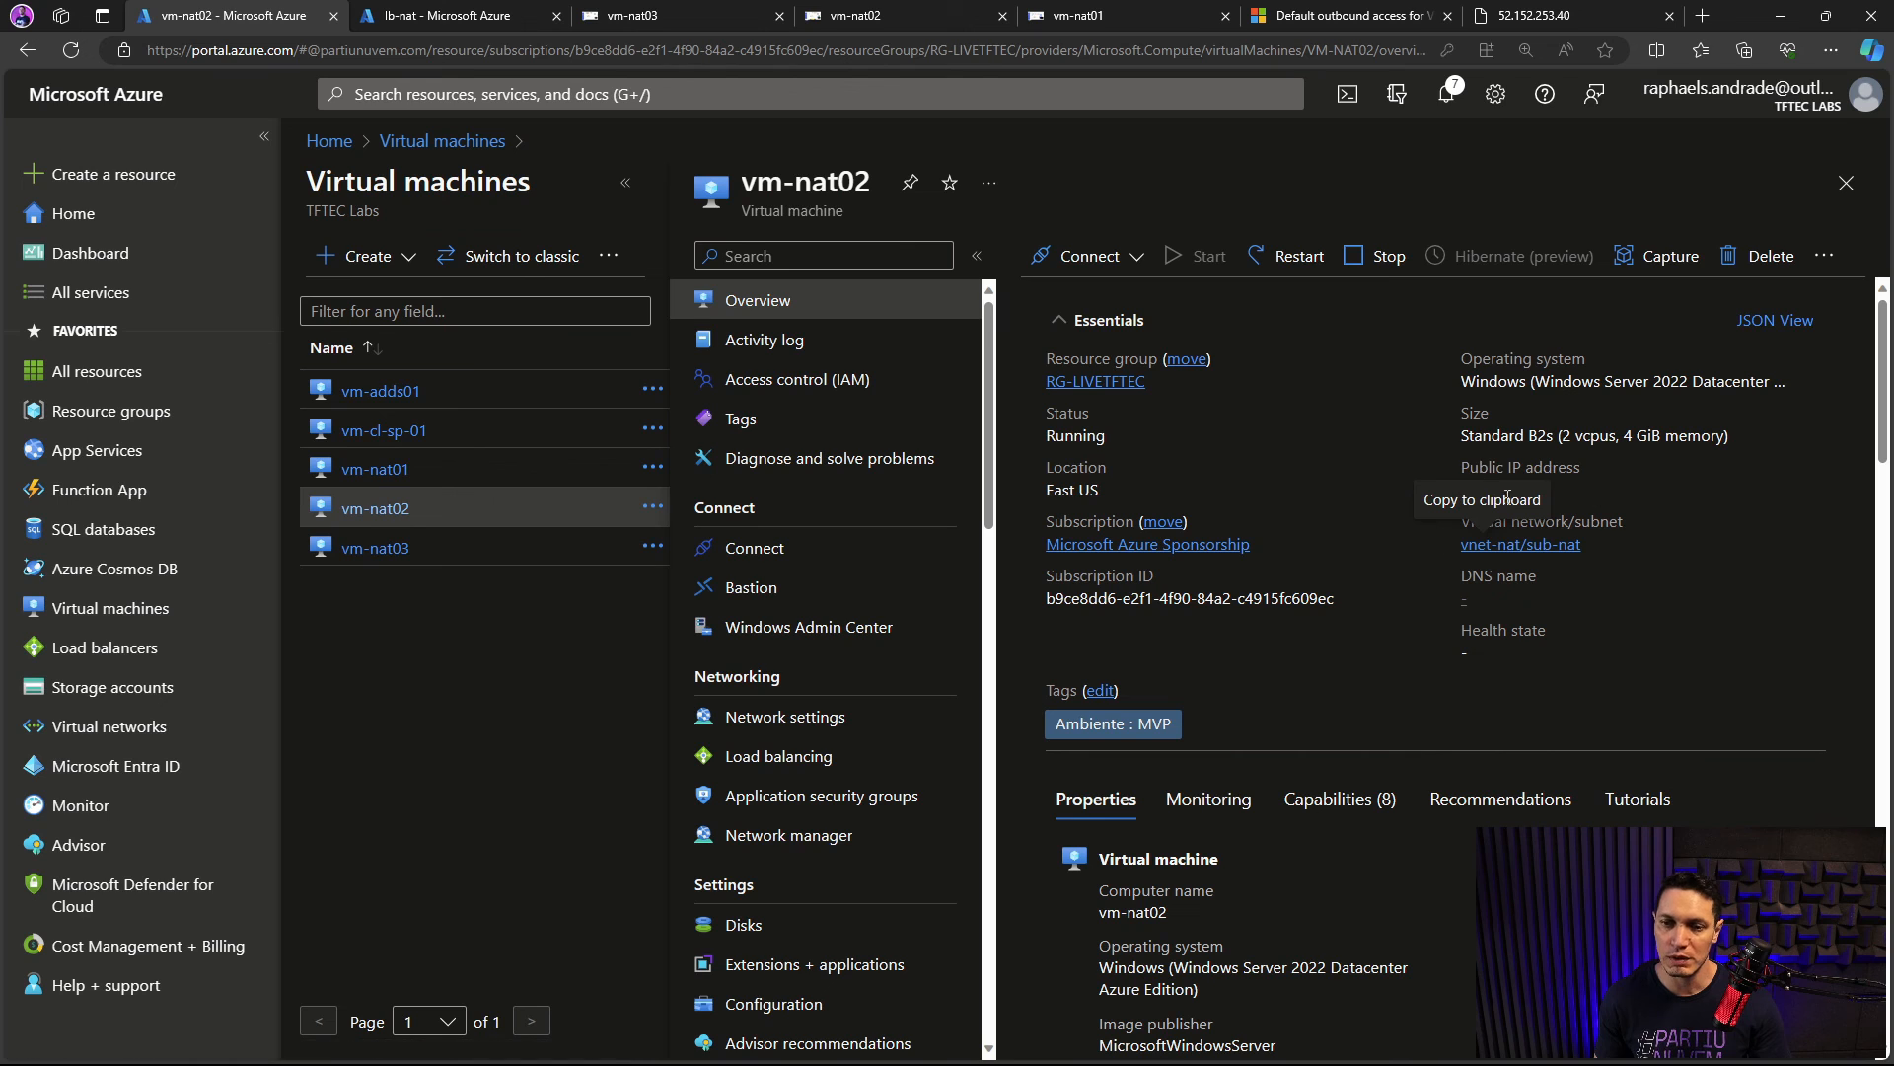
left_click(888, 16)
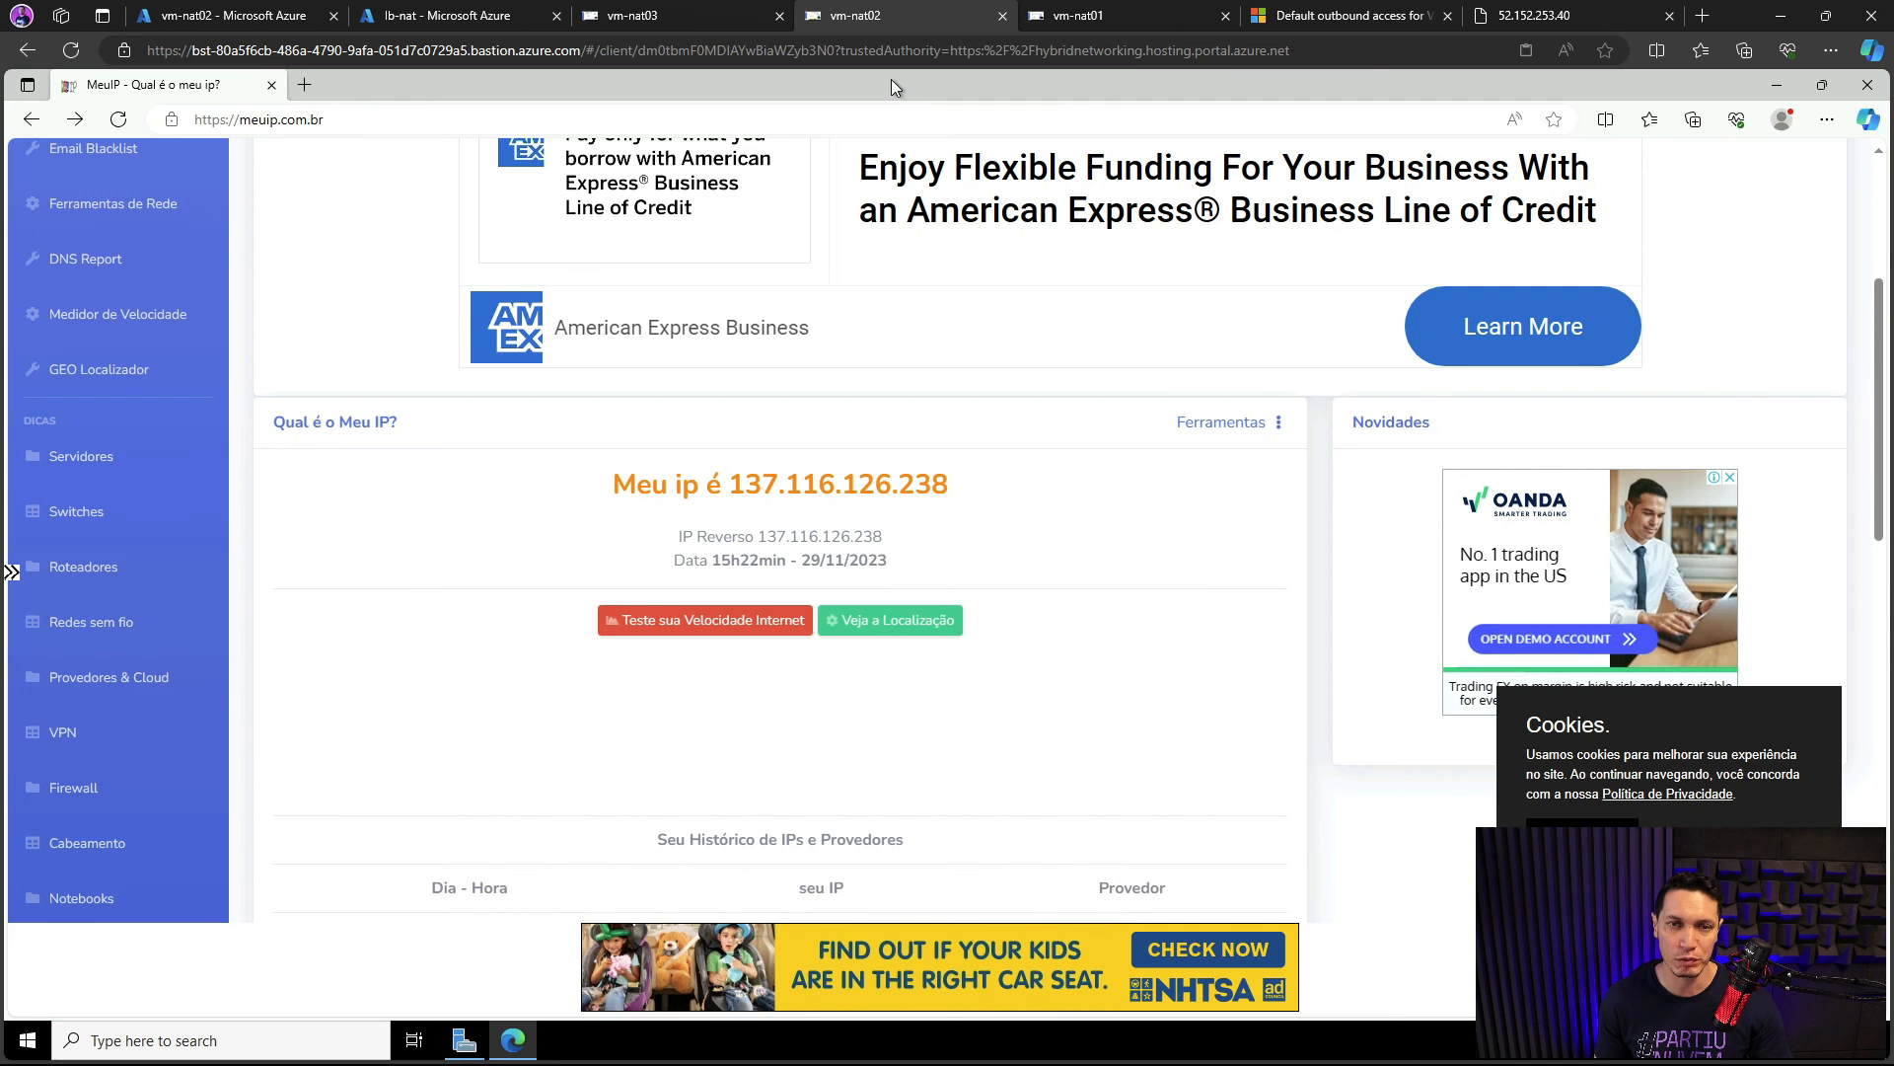
left_click(836, 119)
key("Return")
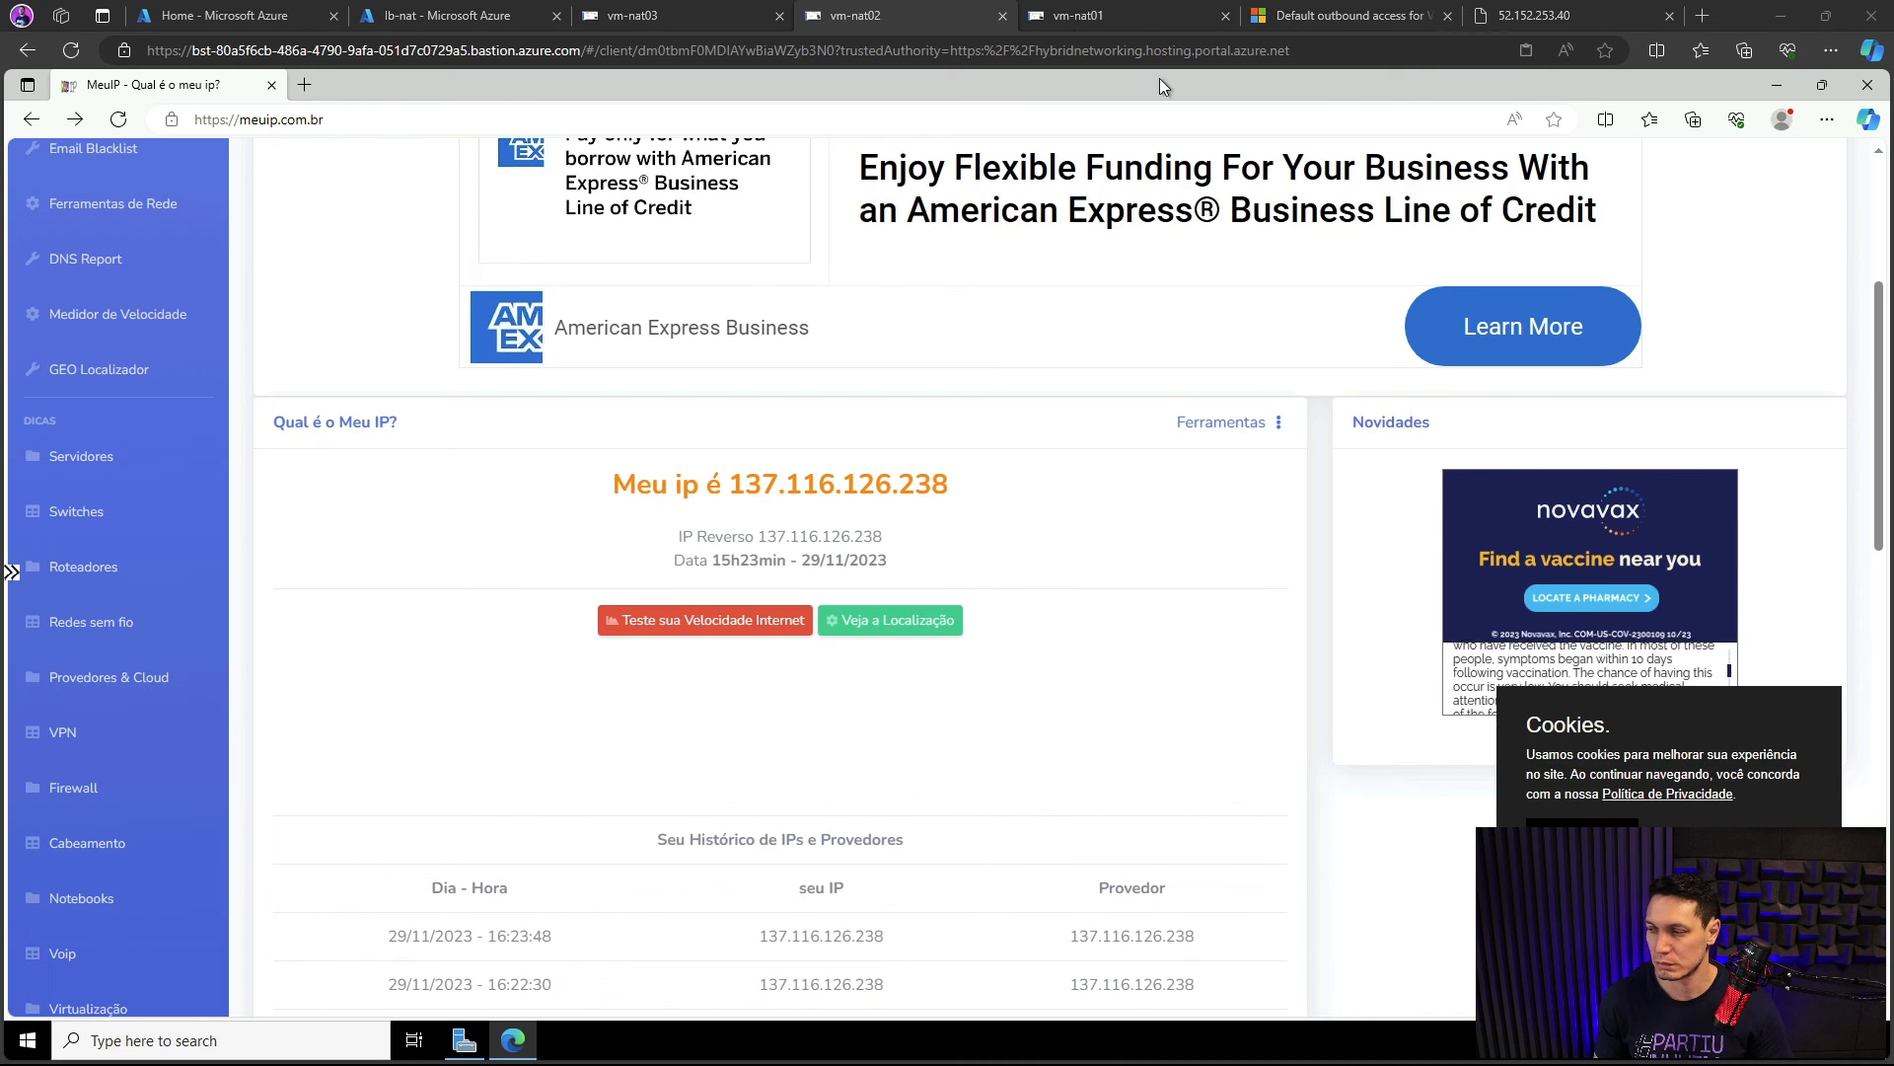
Step: Switch to the vm-nat03 session and reload meuip.com.br repeatedly to check which public IP address it uses for outbound access
left_click(659, 12)
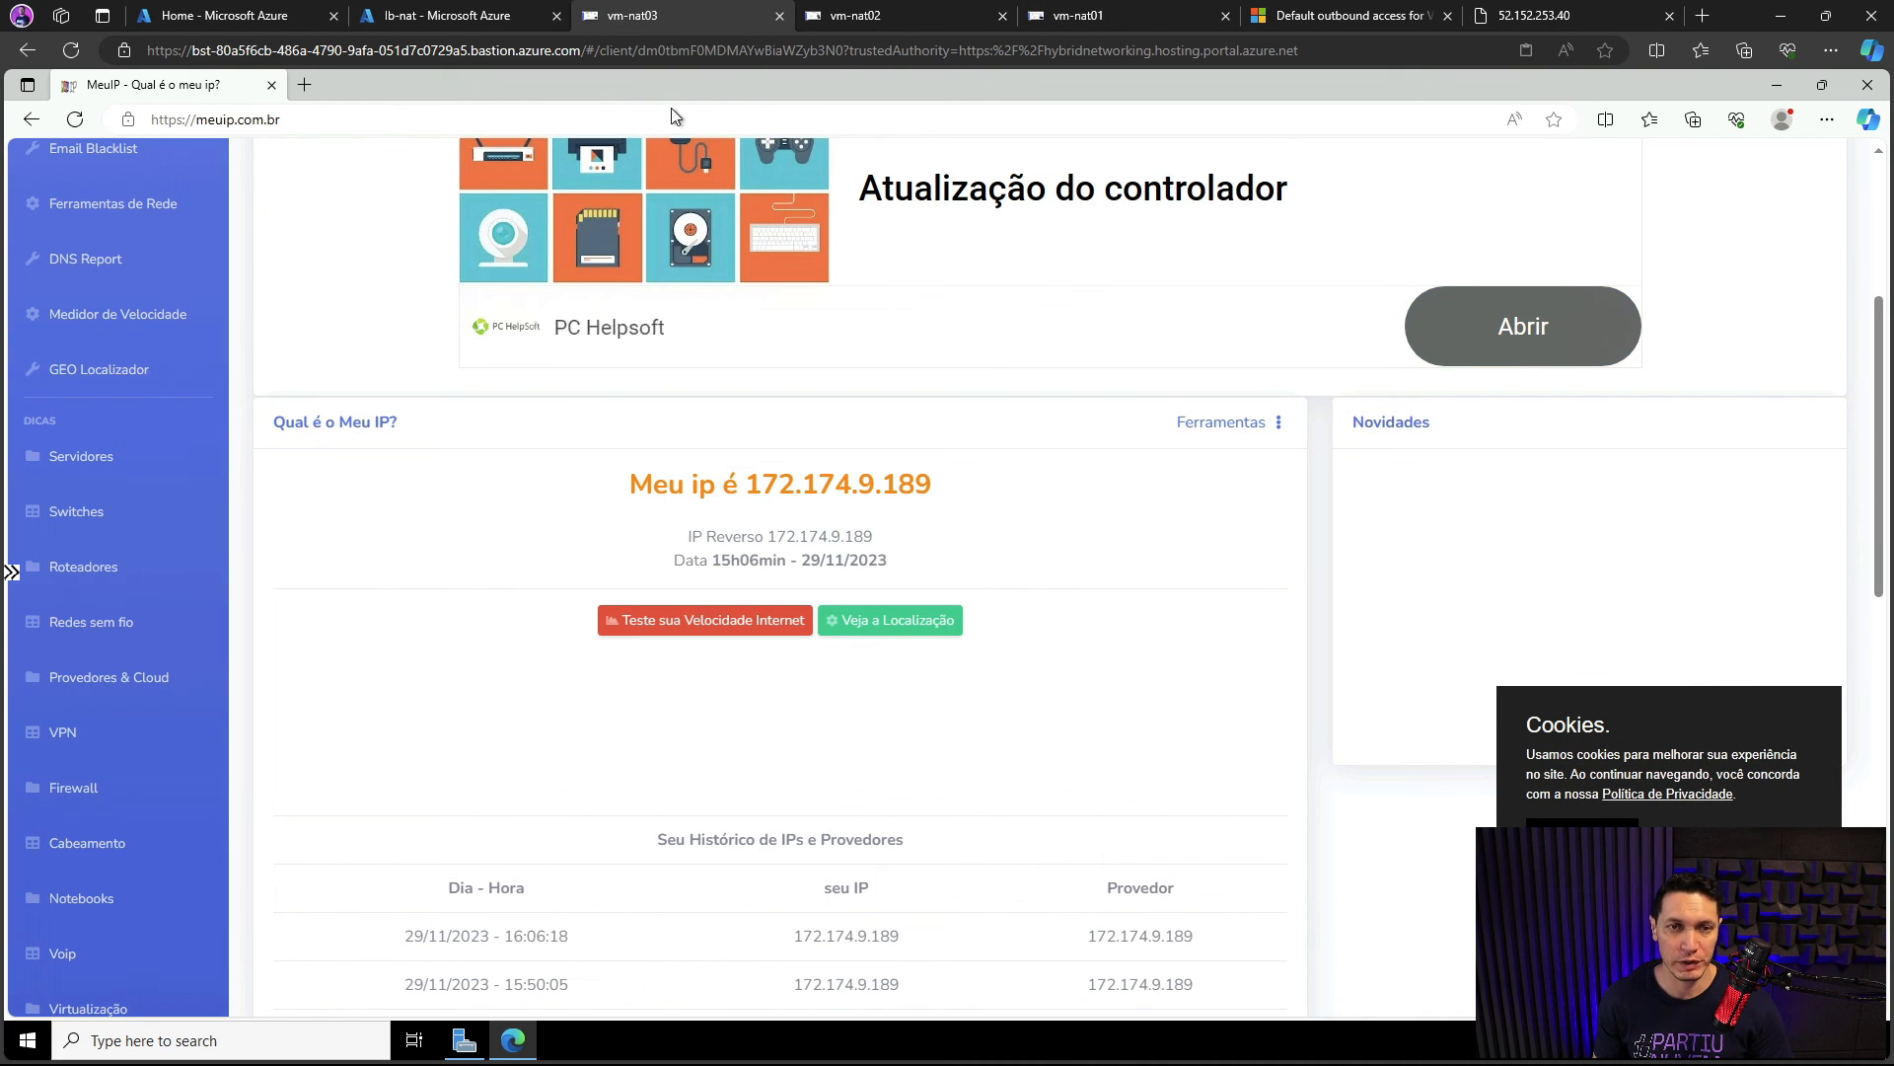
key("ctrl+l")
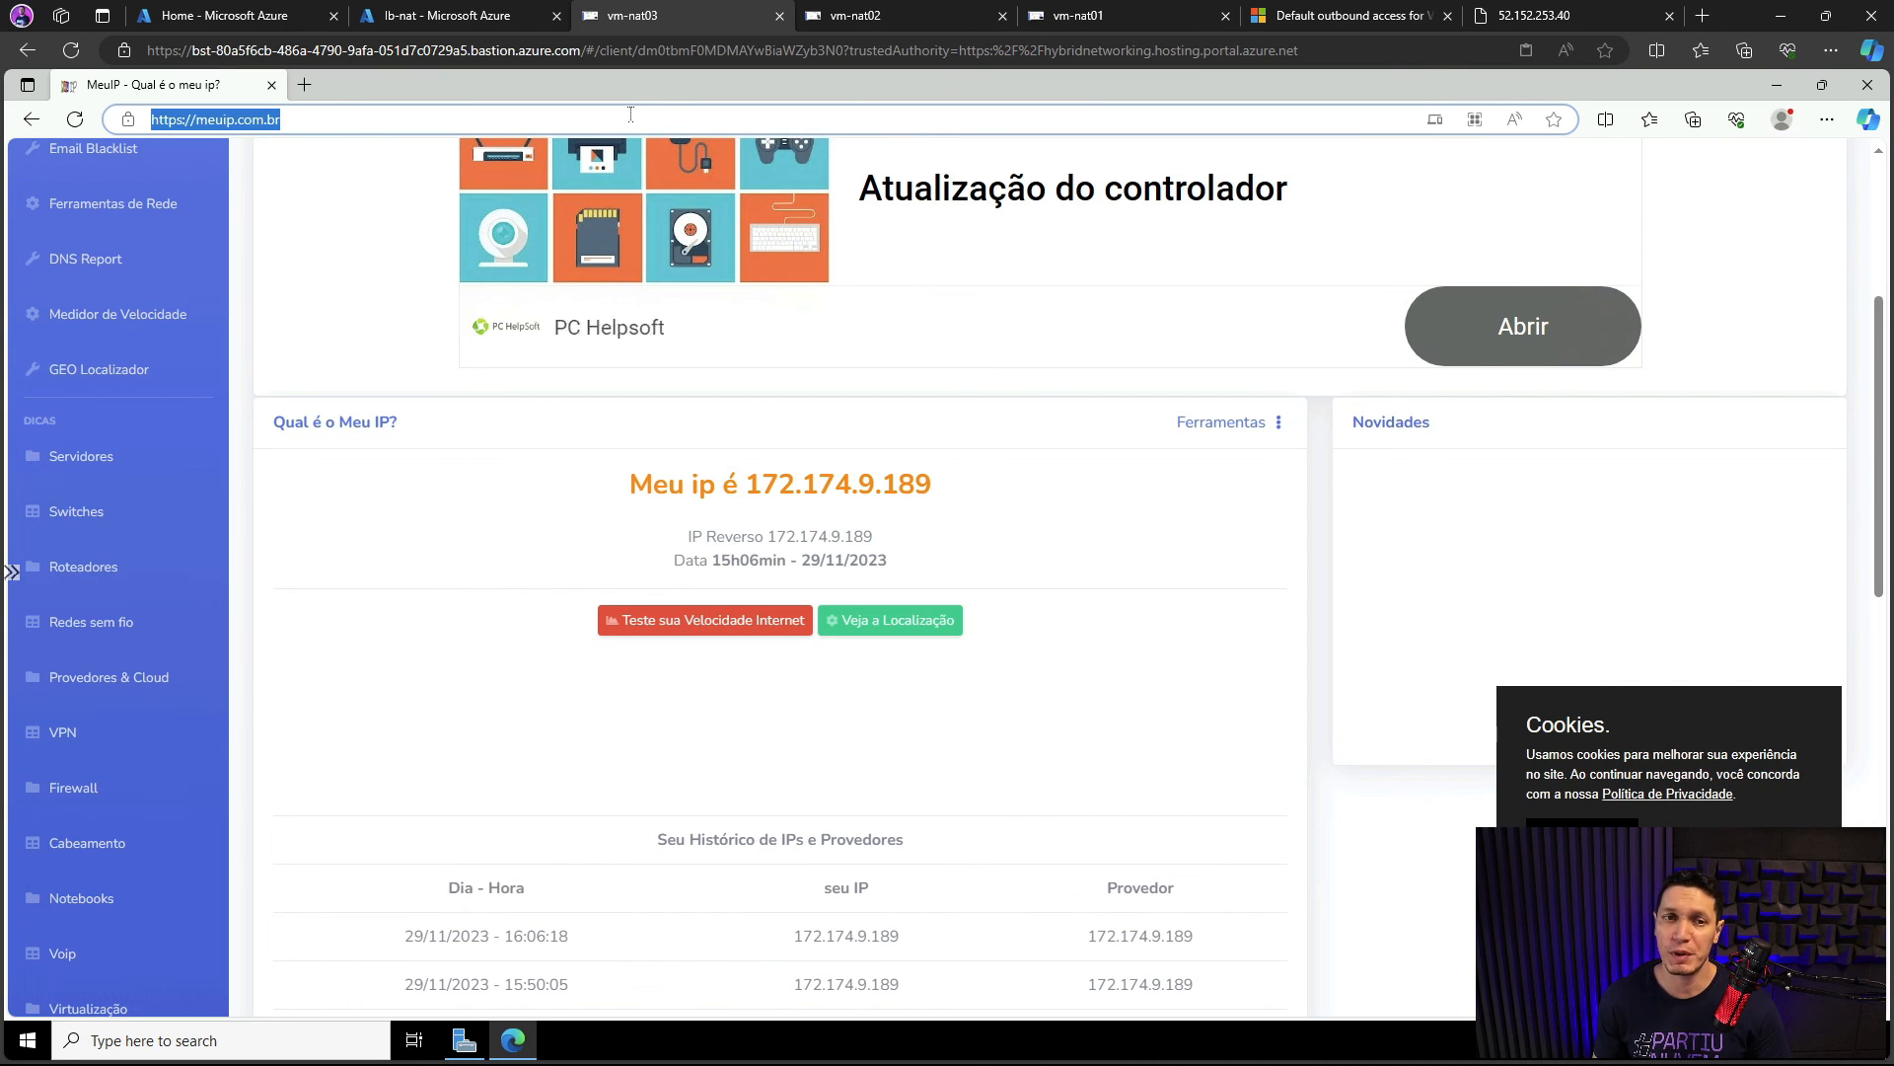
key("Return")
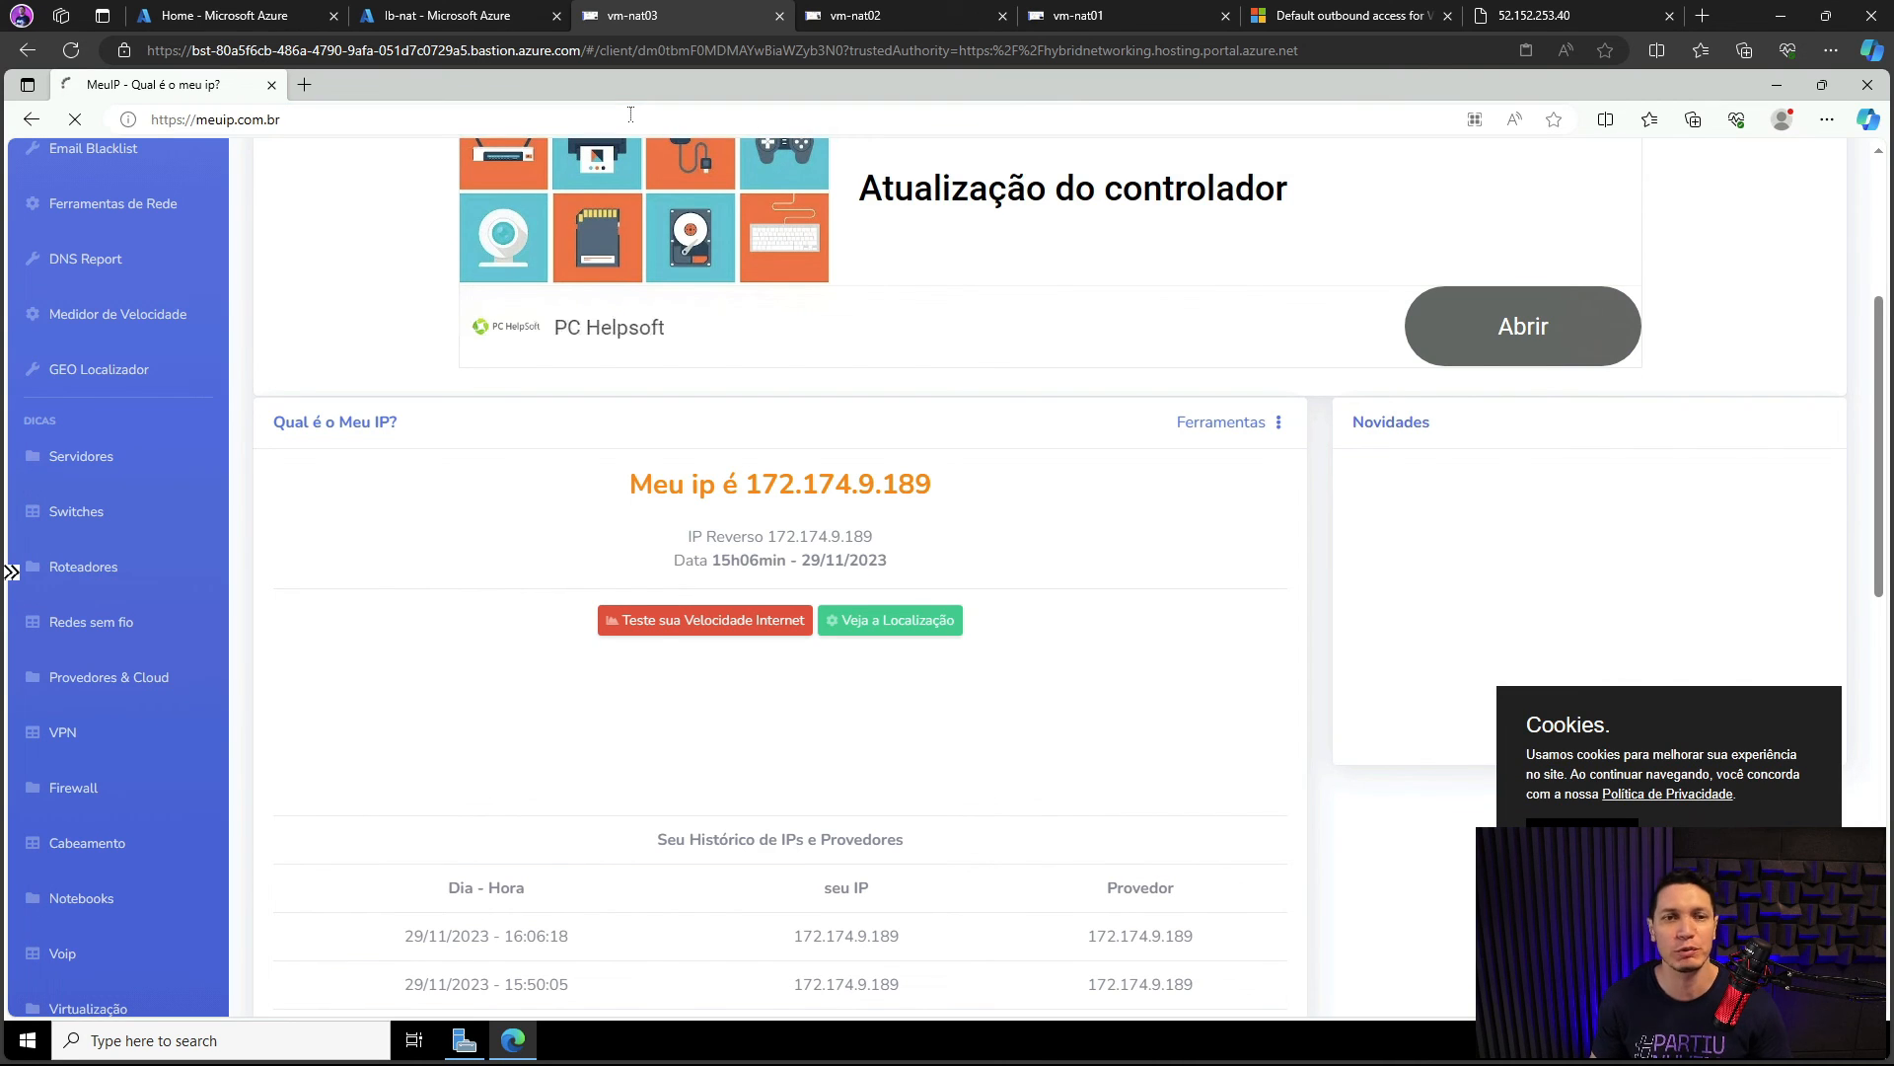
left_click(630, 115)
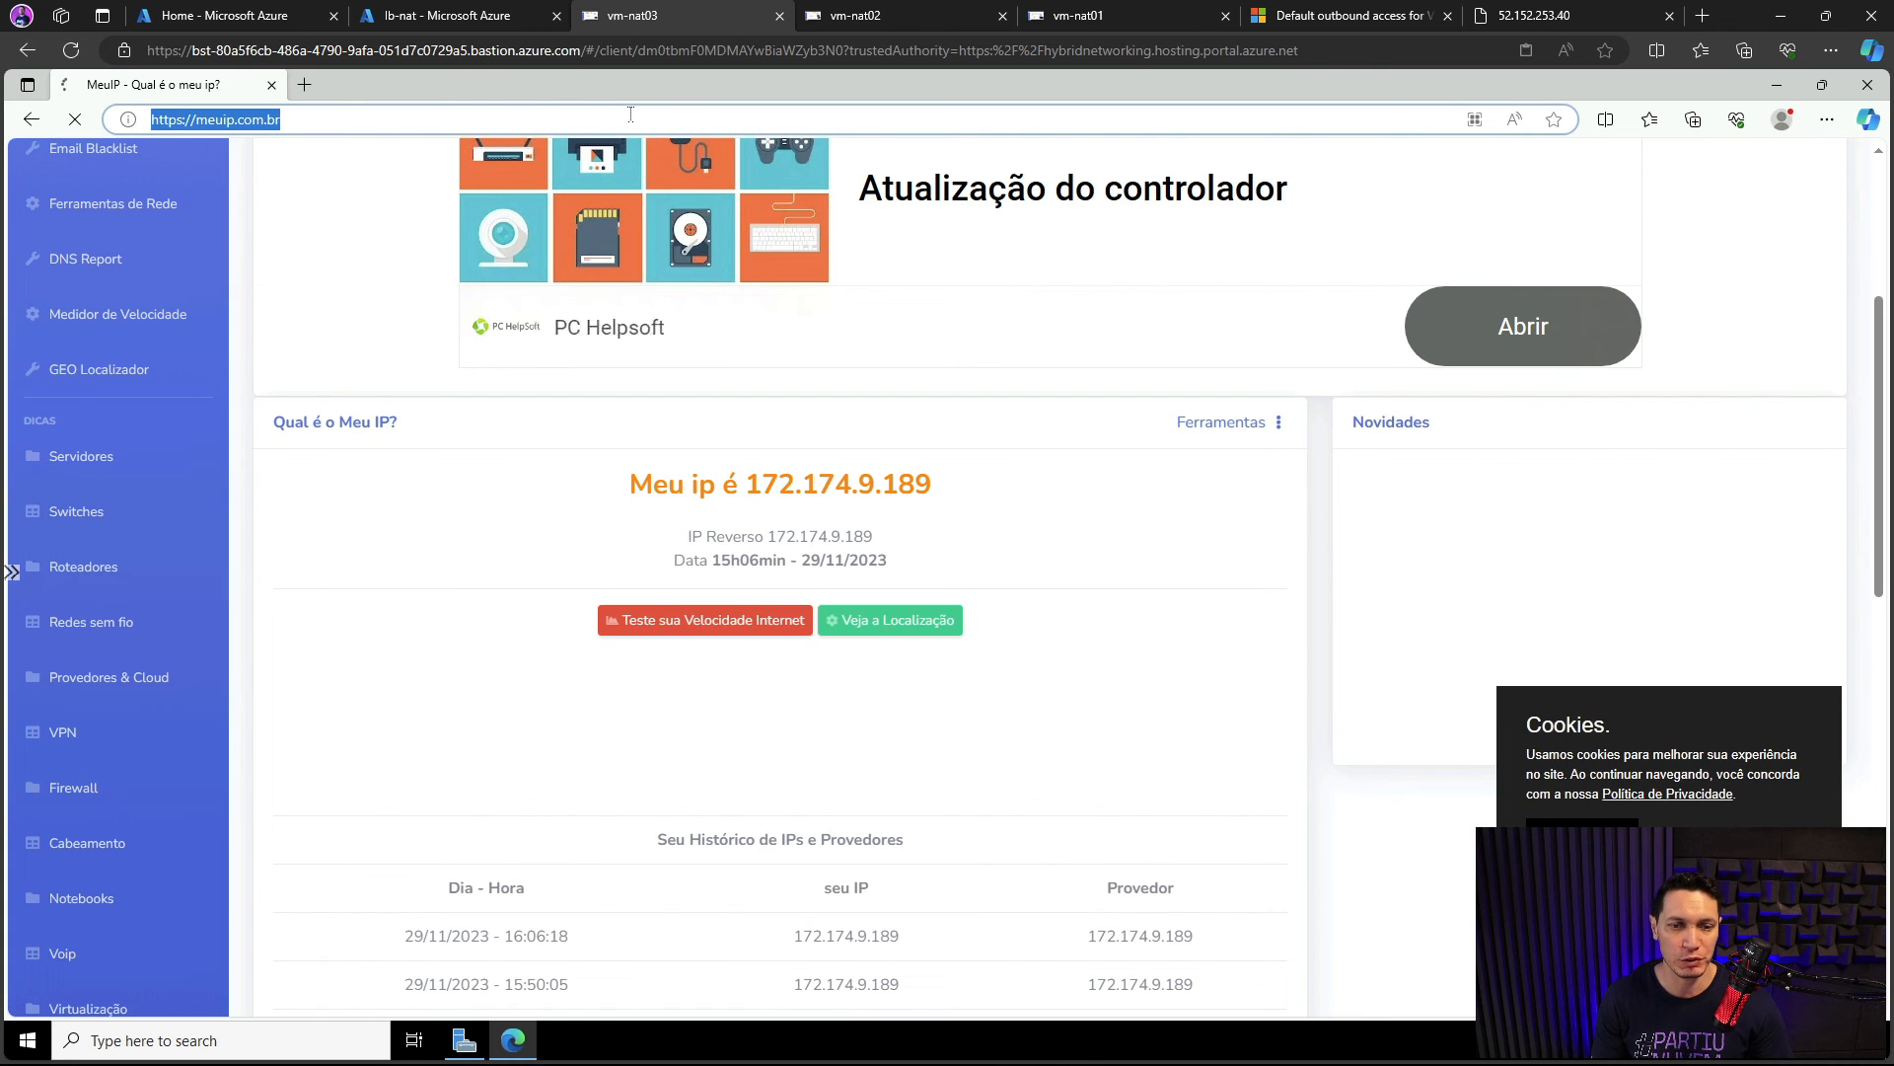
key("Return")
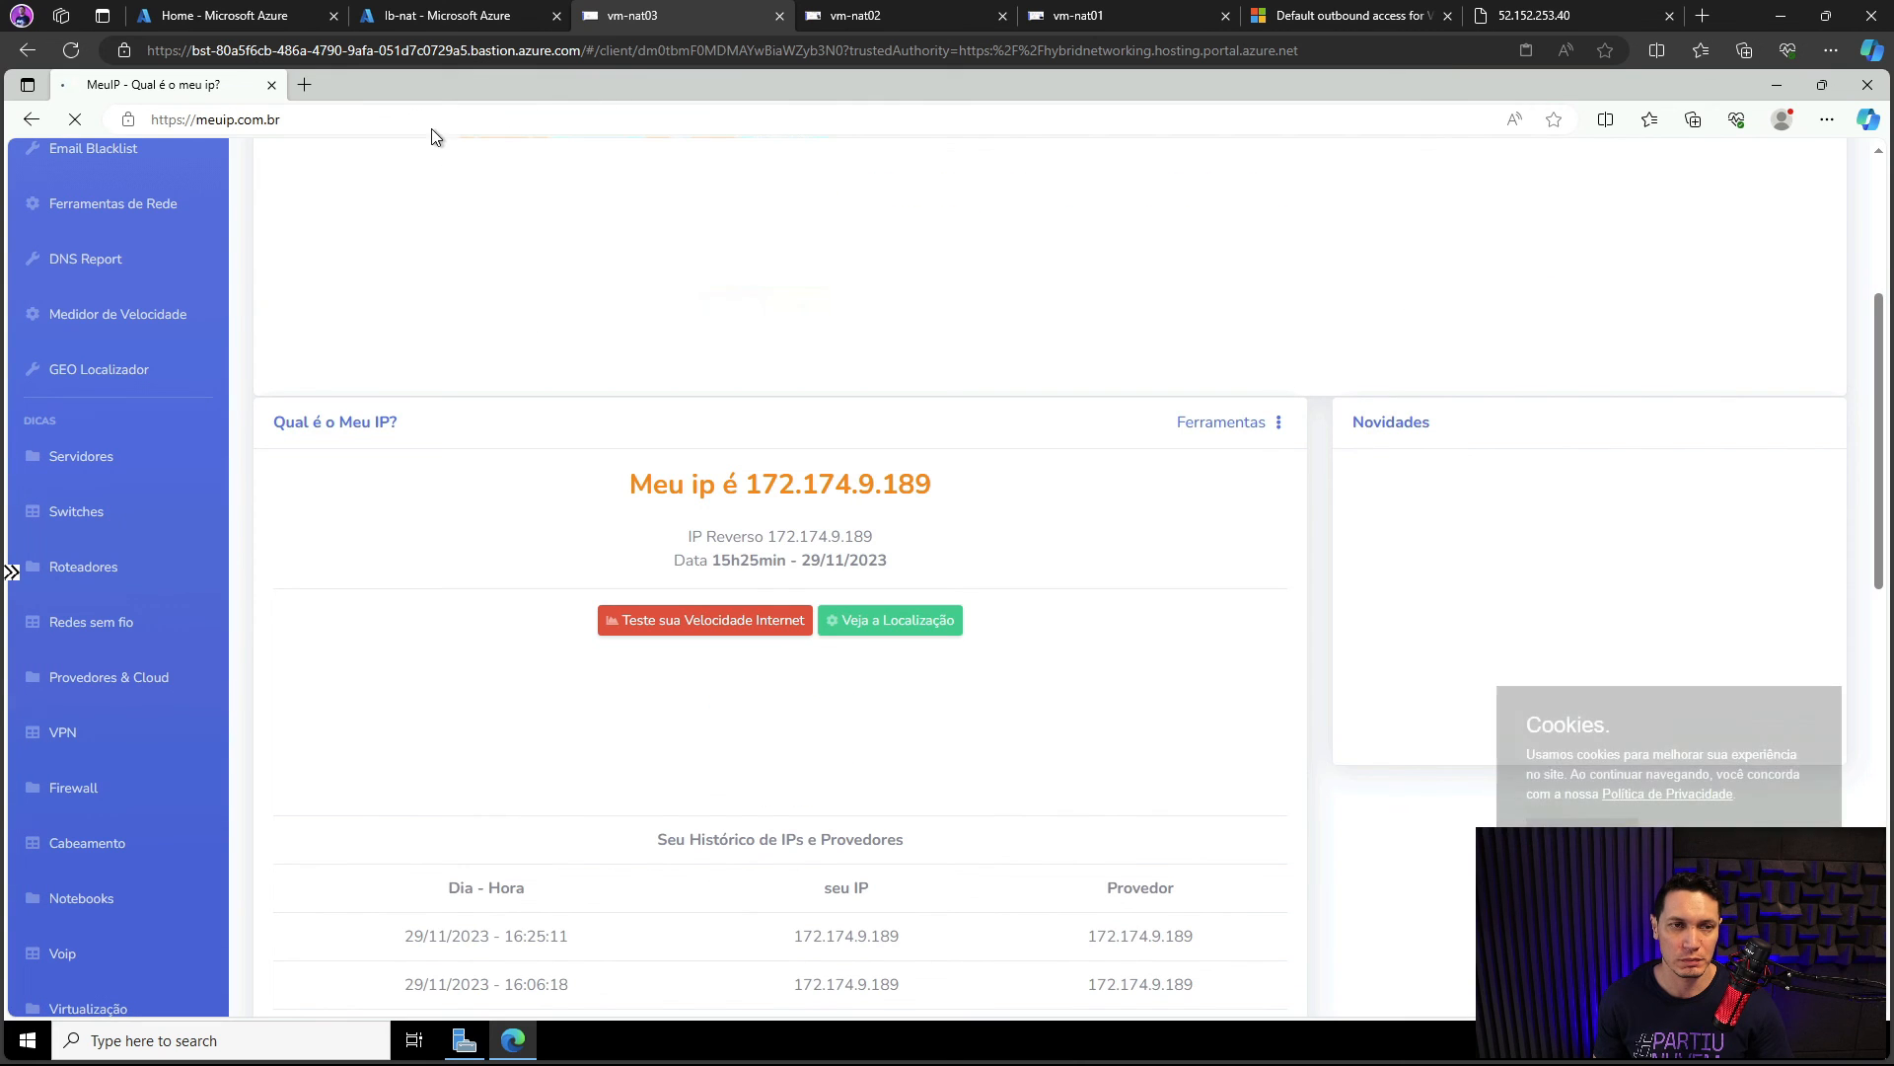
left_click(373, 118)
key("Return")
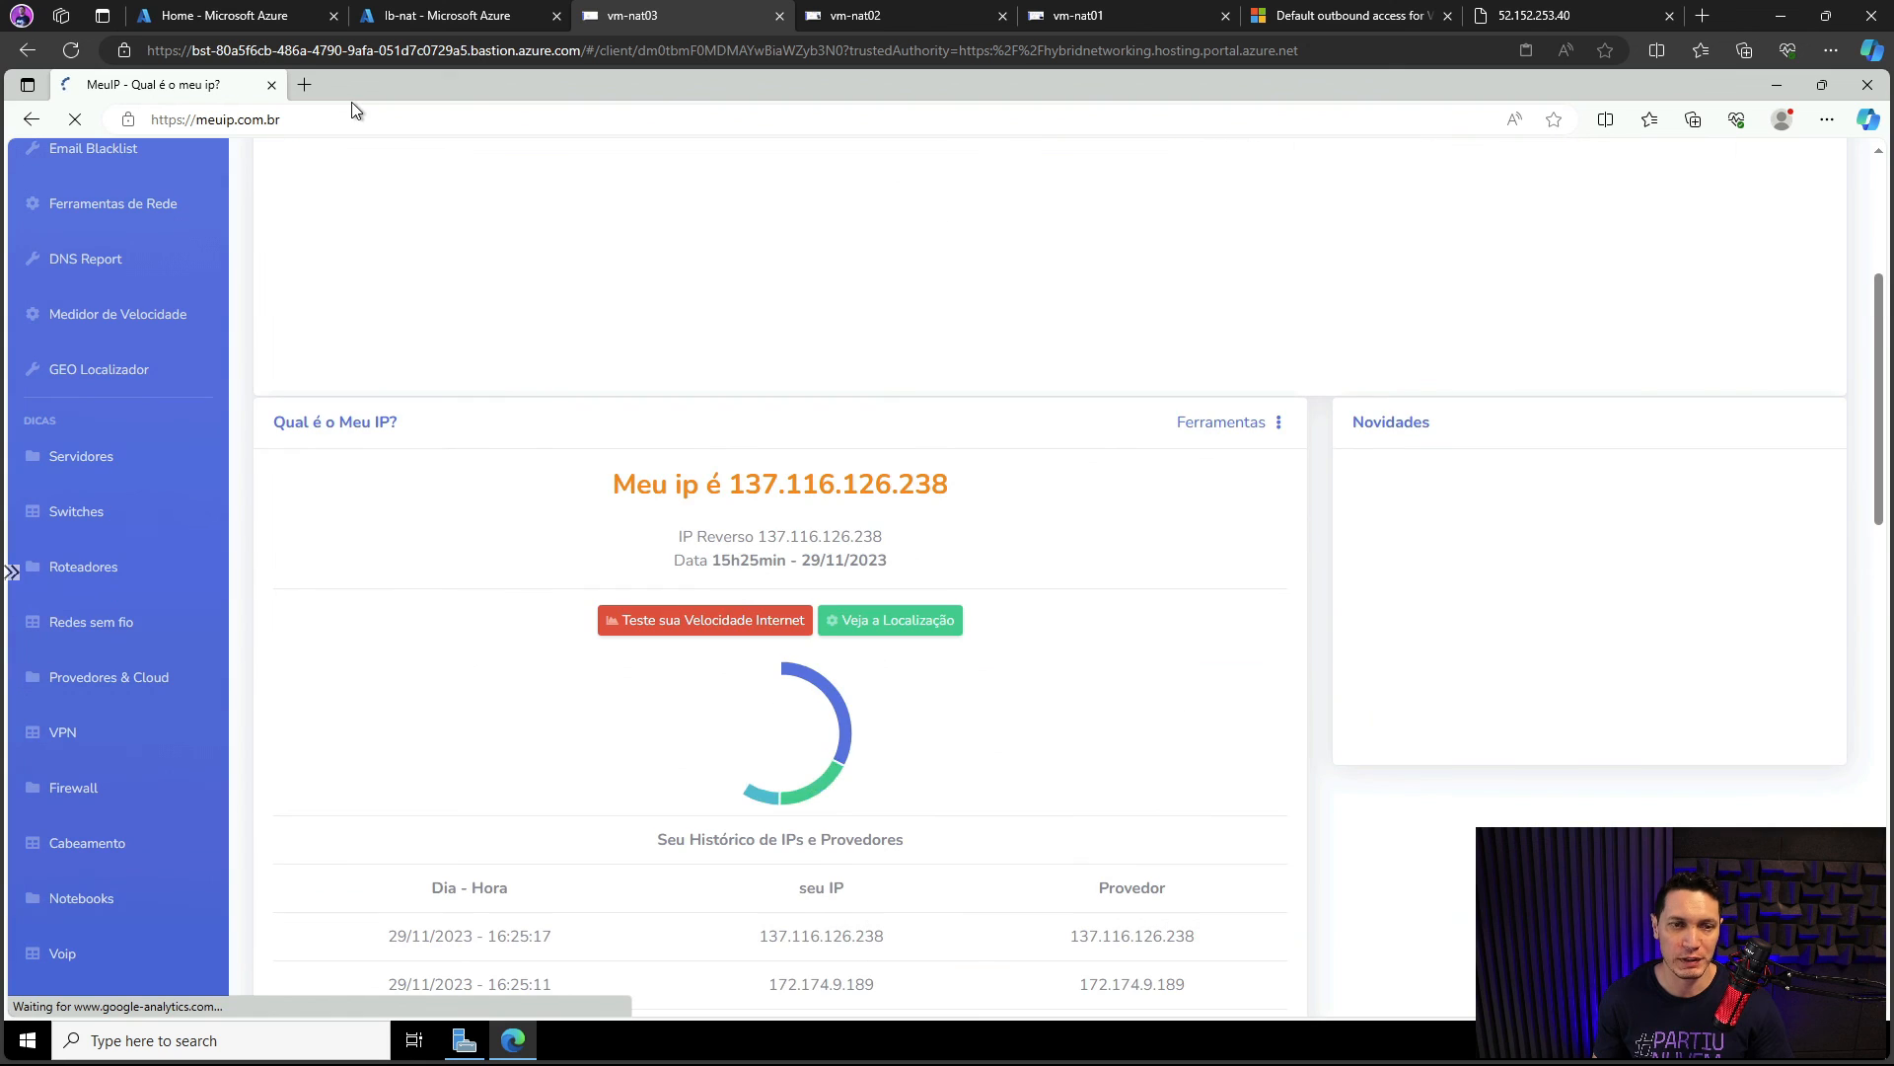